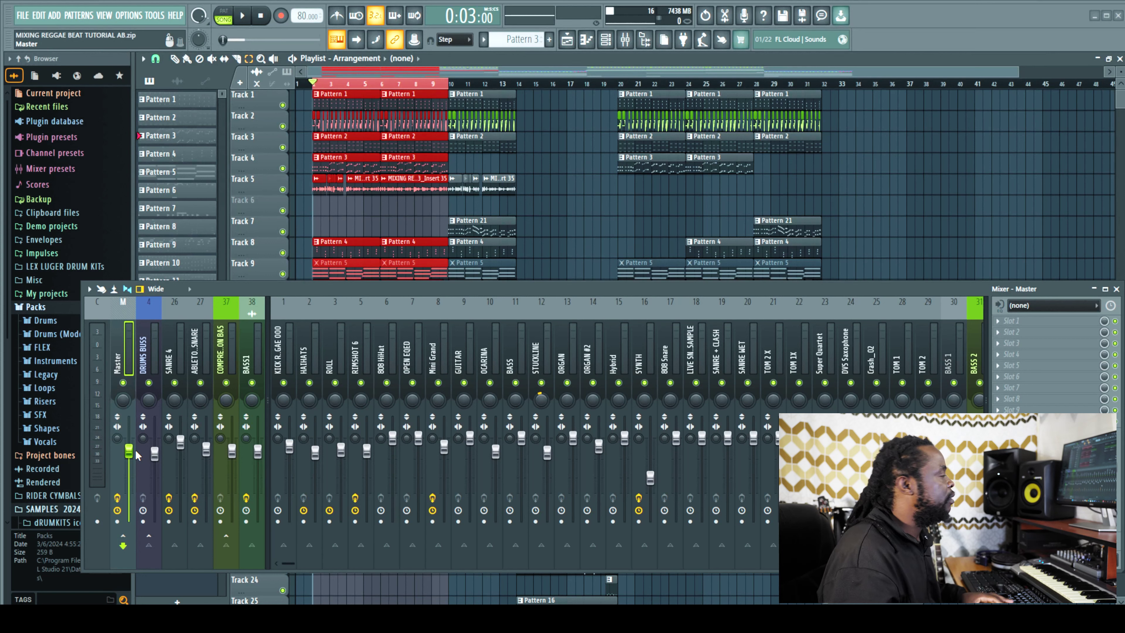
- Solo the CHOP GUITAR track during playback, lower its volume to 30%, and unsolo it
key(space)
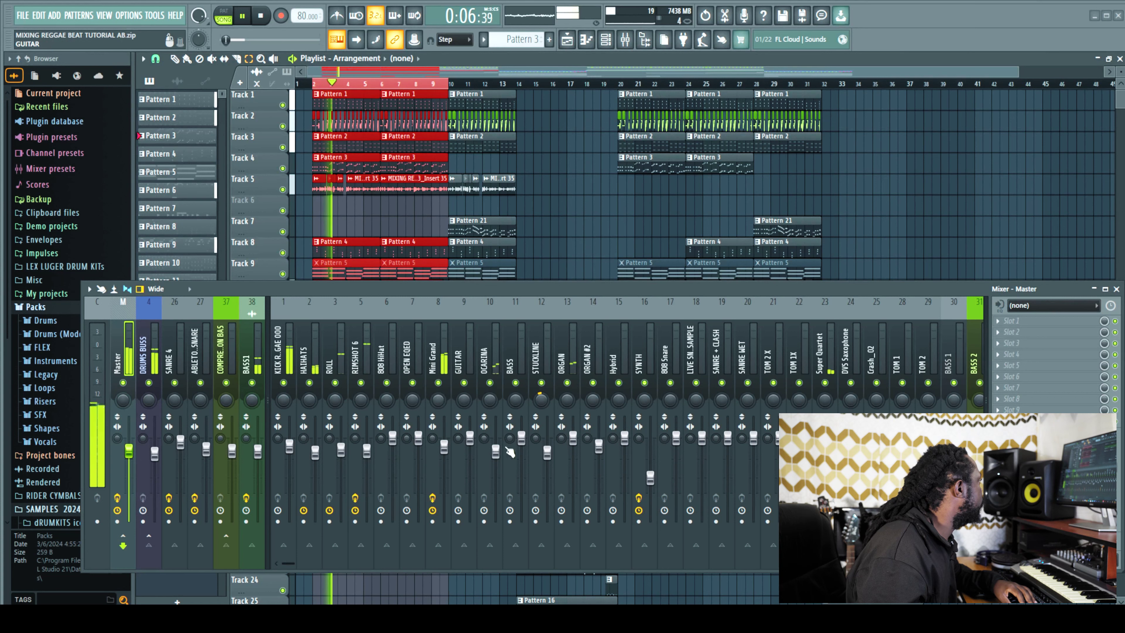
key(space)
drag(292, 563, 426, 550)
key(space)
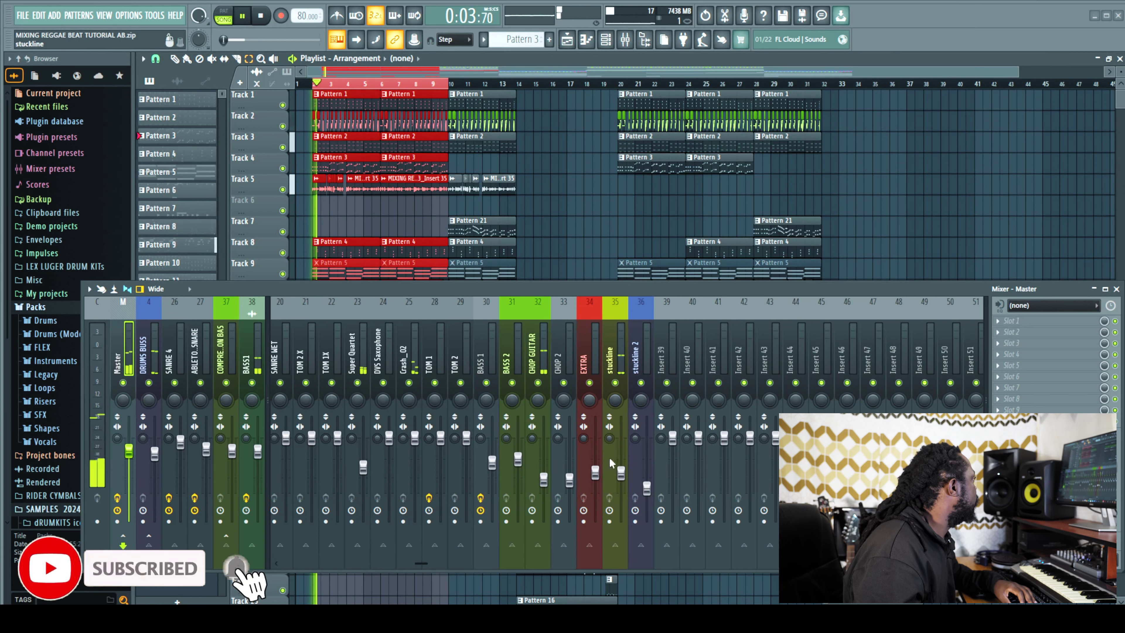
right_click(538, 382)
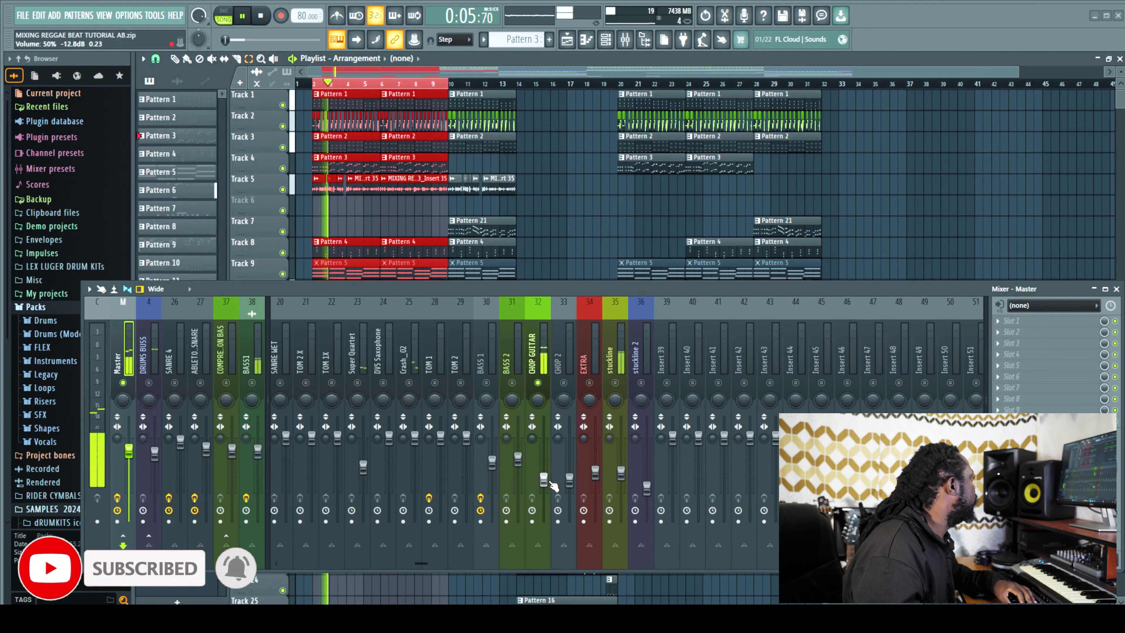
drag(551, 483, 551, 496)
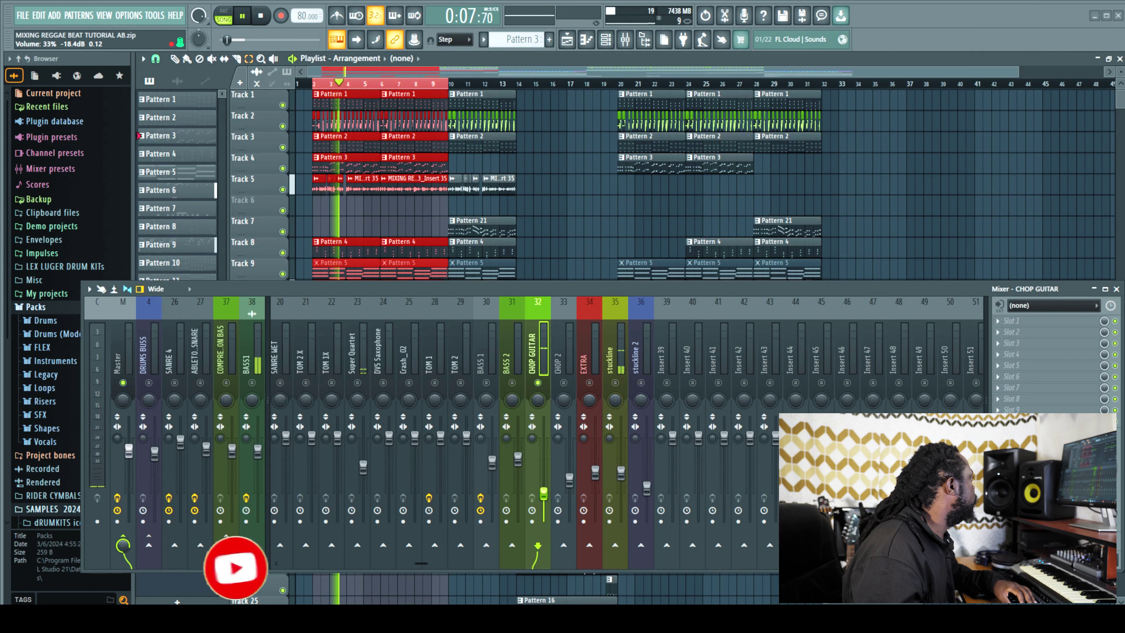
right_click(538, 382)
drag(544, 493, 544, 497)
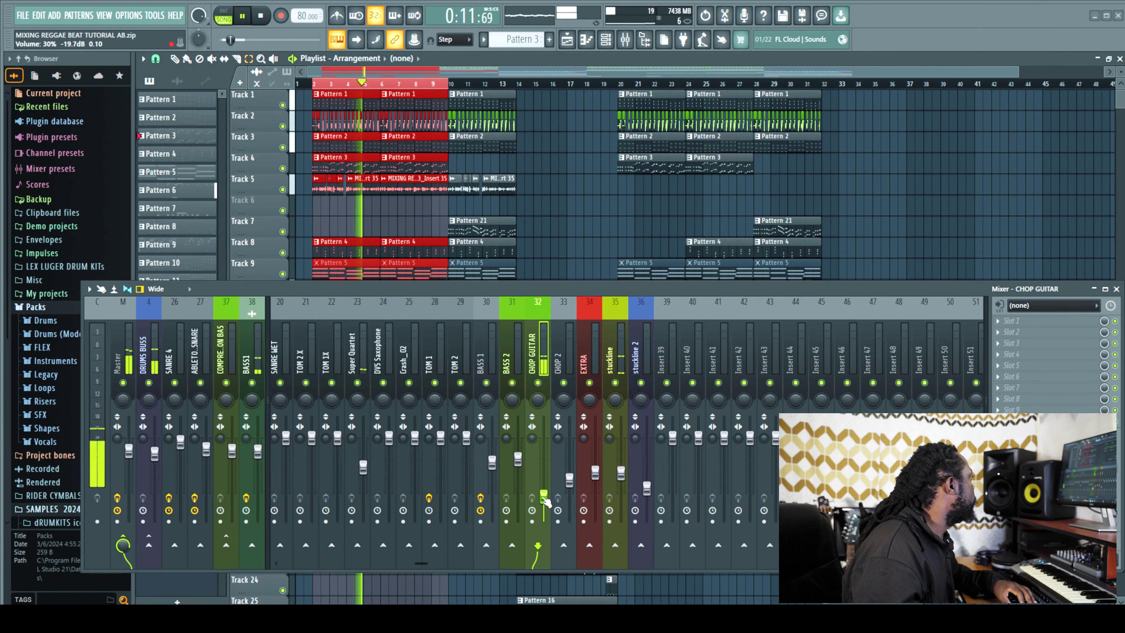
- Select the Mini Grand track and inspect its effect slots while listening to the loop
drag(422, 563, 358, 563)
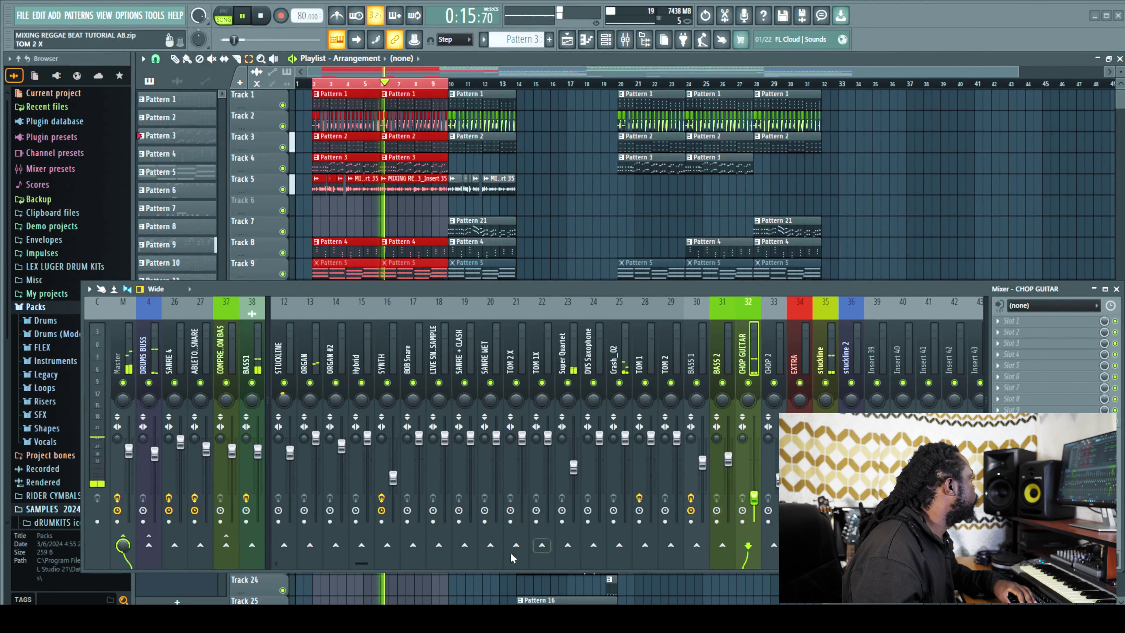
drag(369, 561, 285, 561)
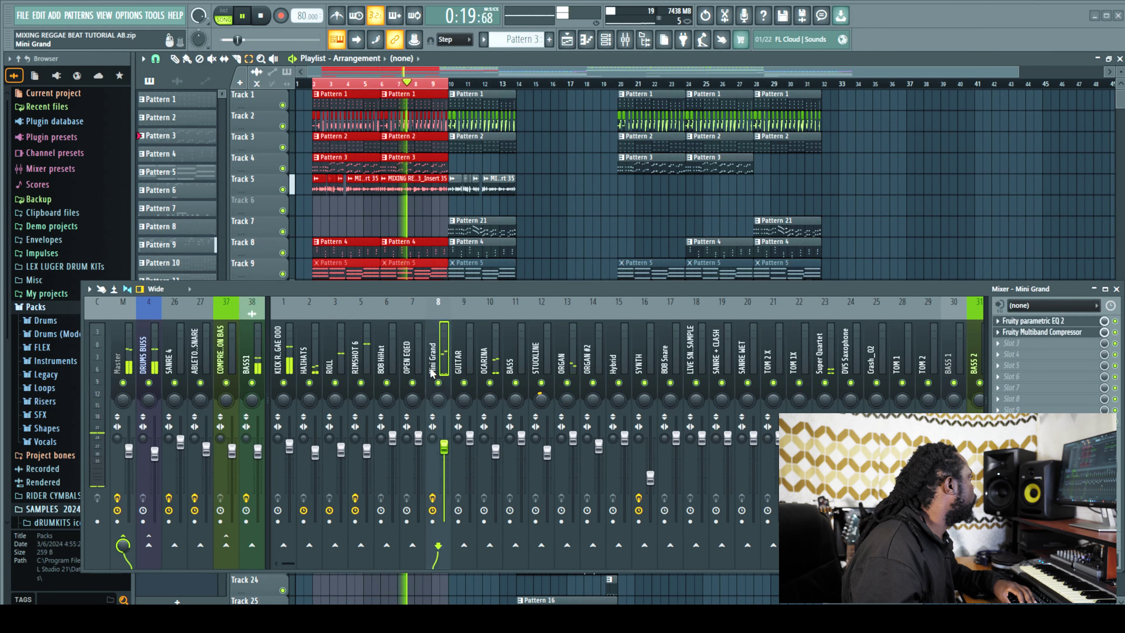
click(440, 359)
click(1004, 343)
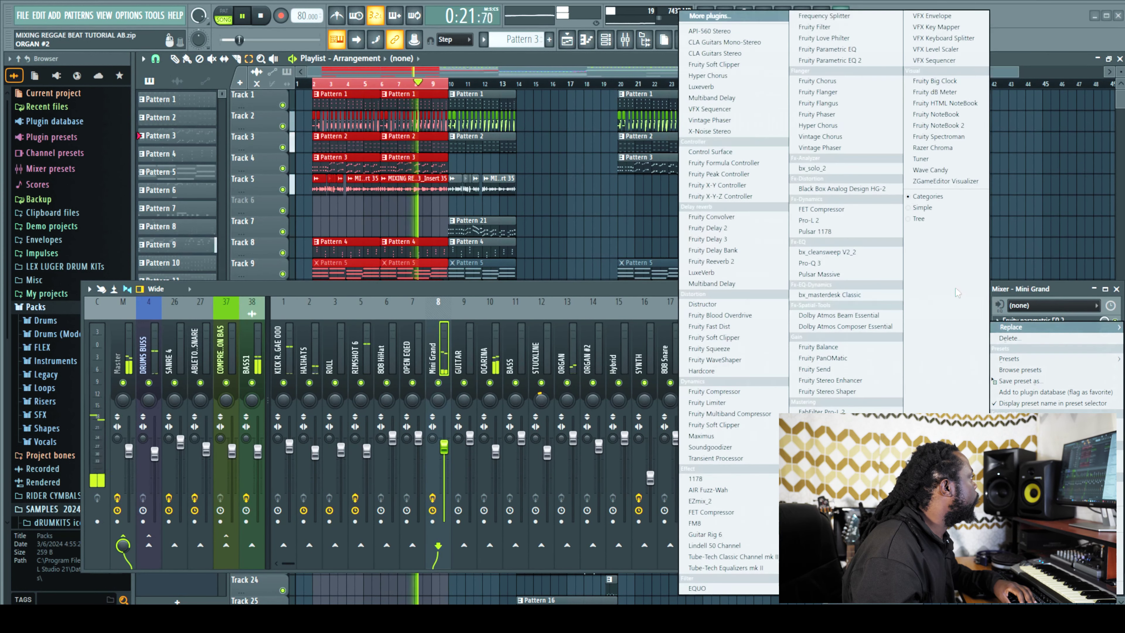
click(634, 289)
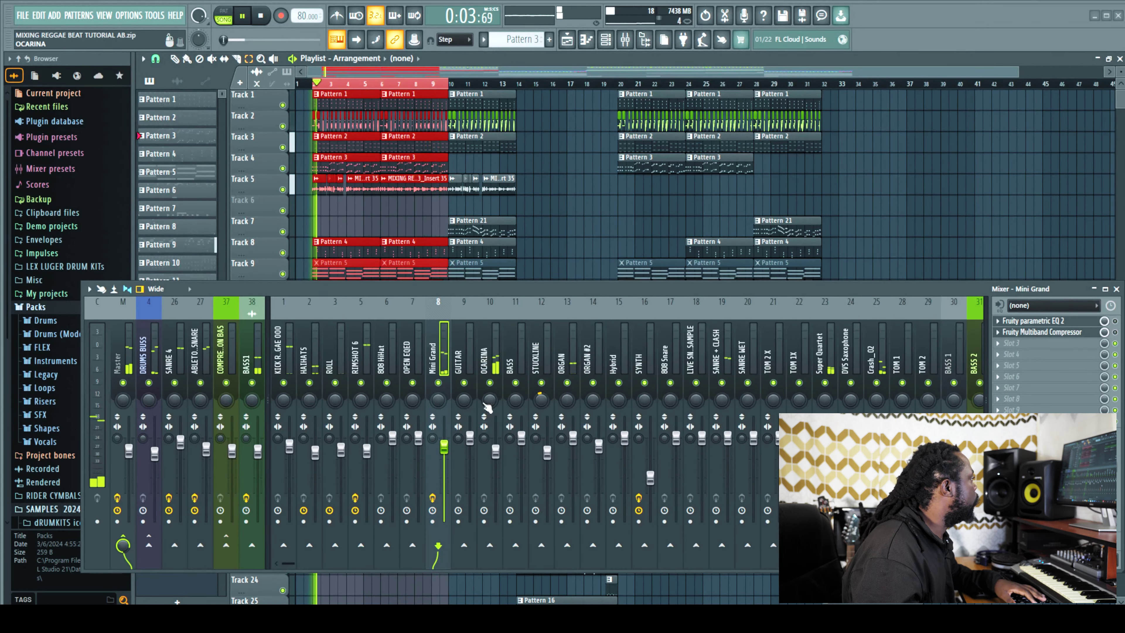
drag(294, 563, 271, 561)
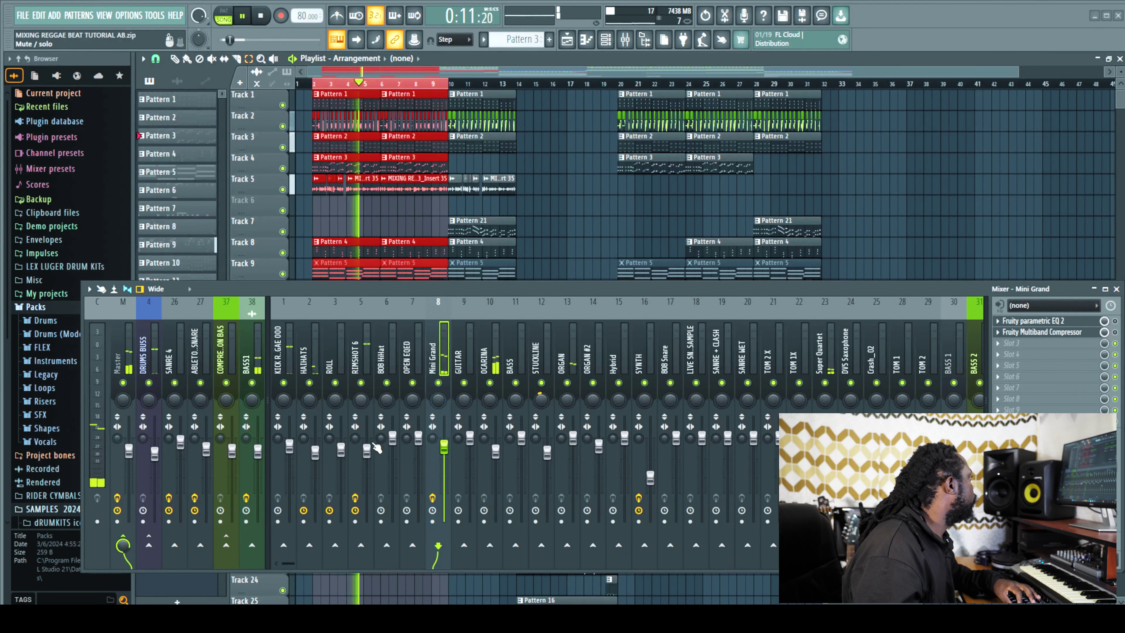
key(space)
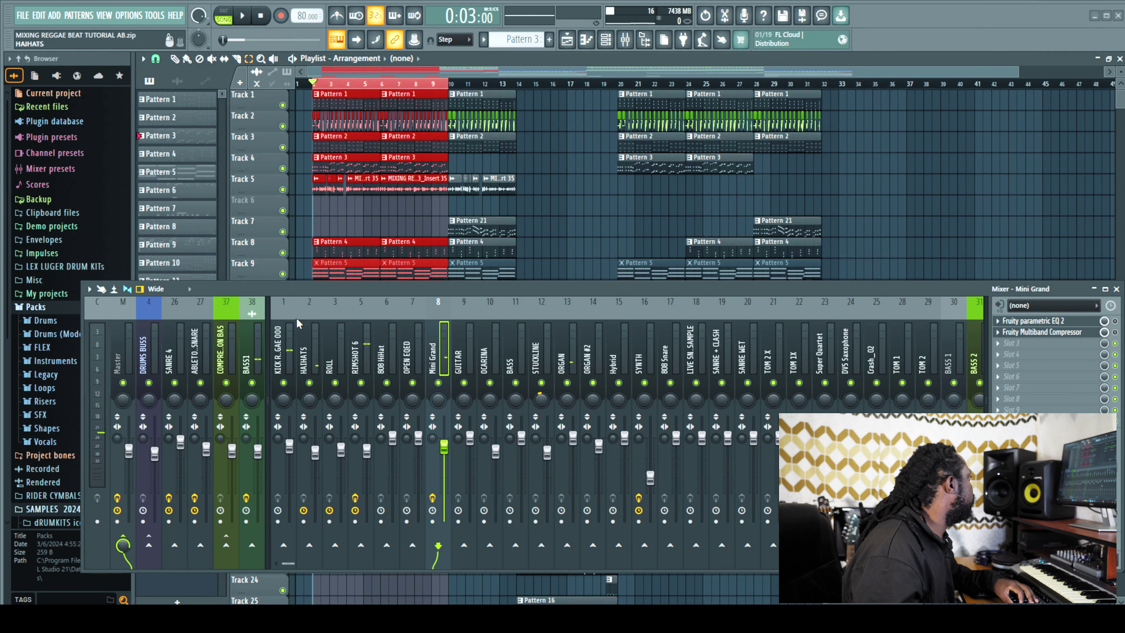
- Solo and select the KICK REGGAE OOO track and audition it on its own
click(240, 18)
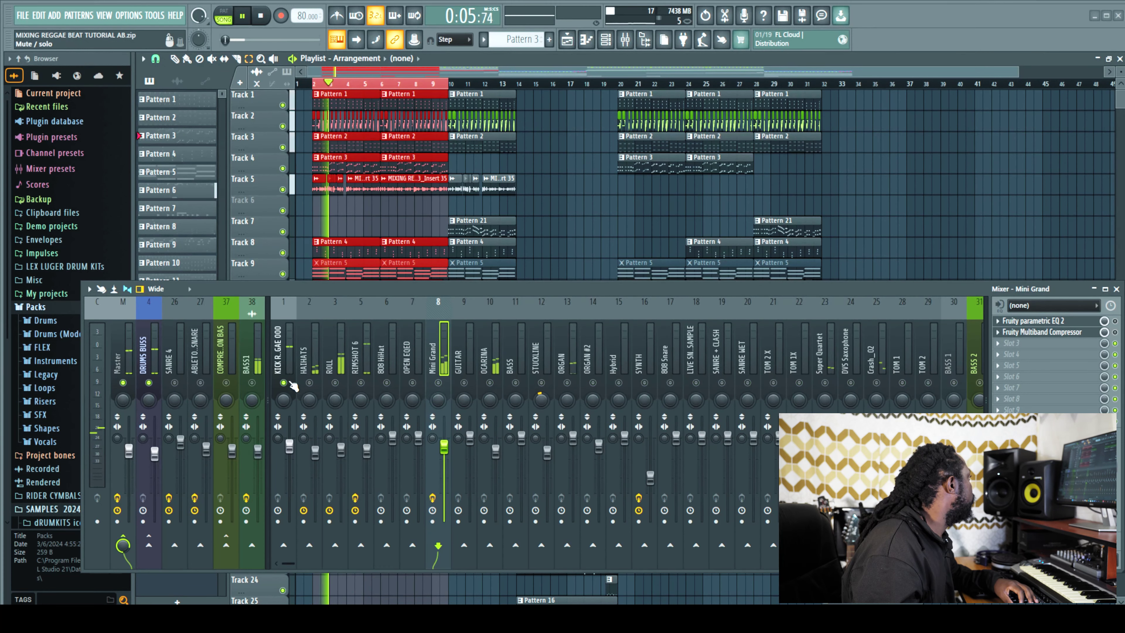
click(293, 351)
key(space)
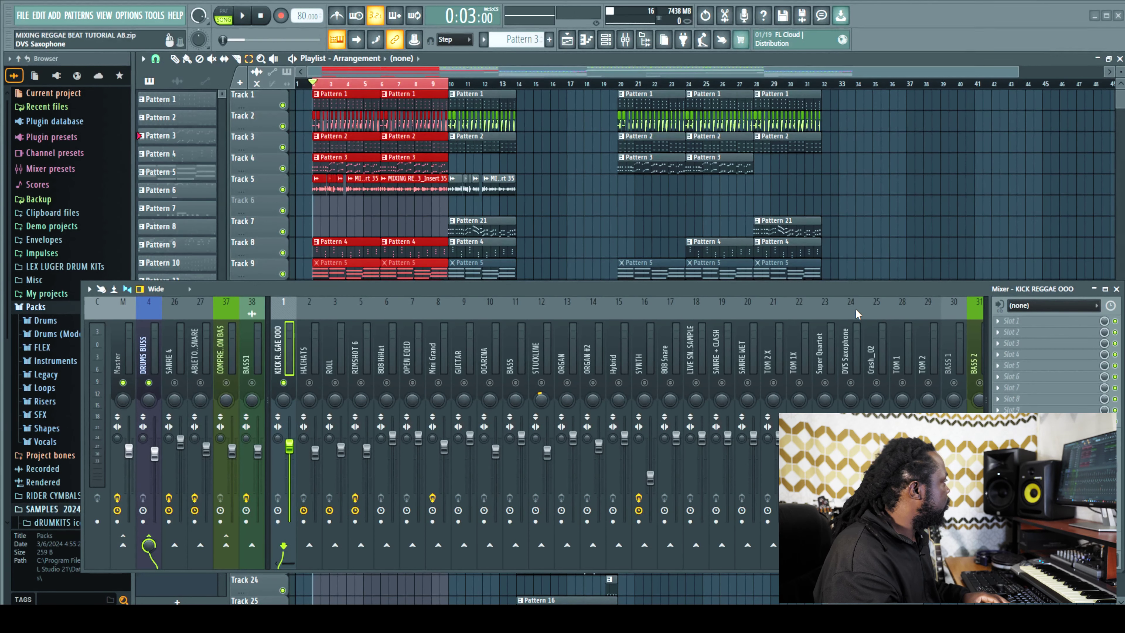
key(space)
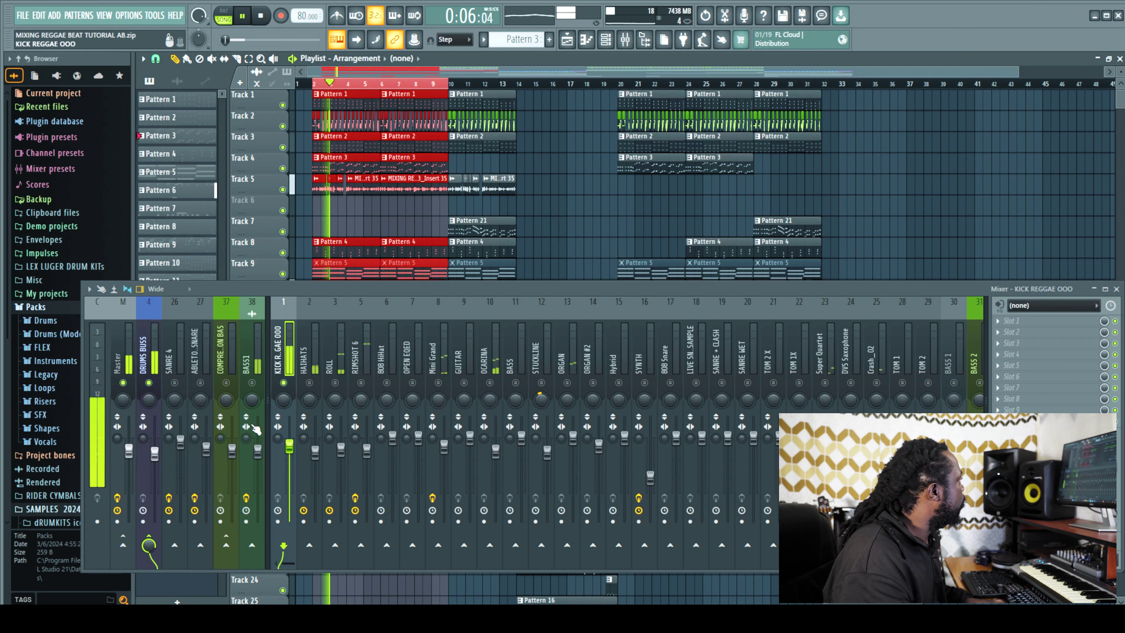
key(space)
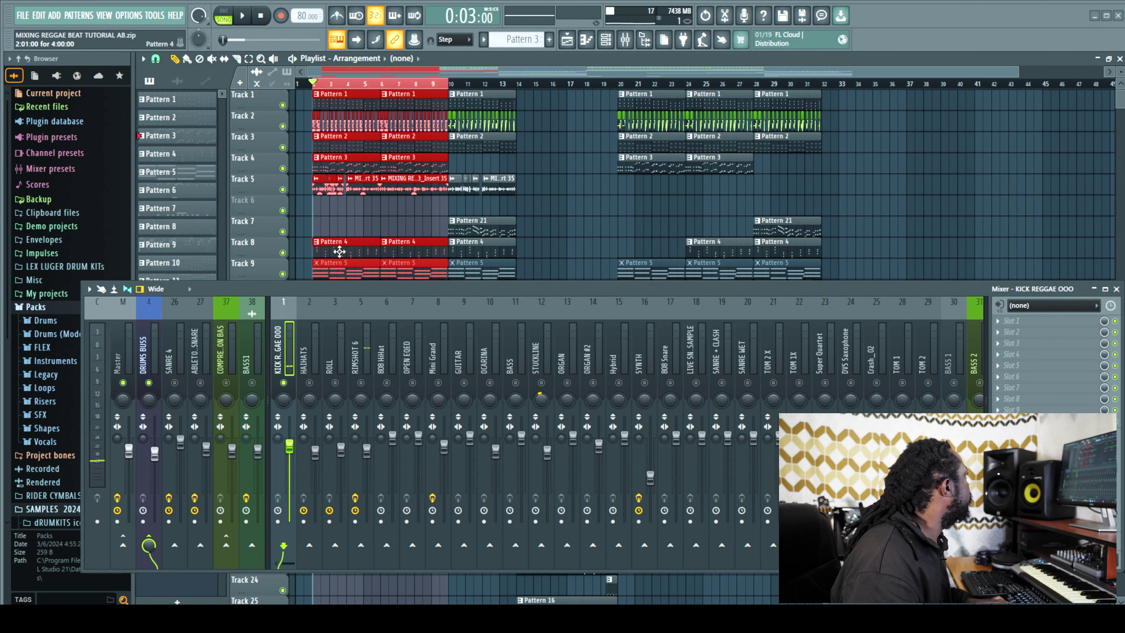
- Load Fruity Multiband Compressor into the kick track's first effect slot, apply its KICK preset and listen to it
key(space)
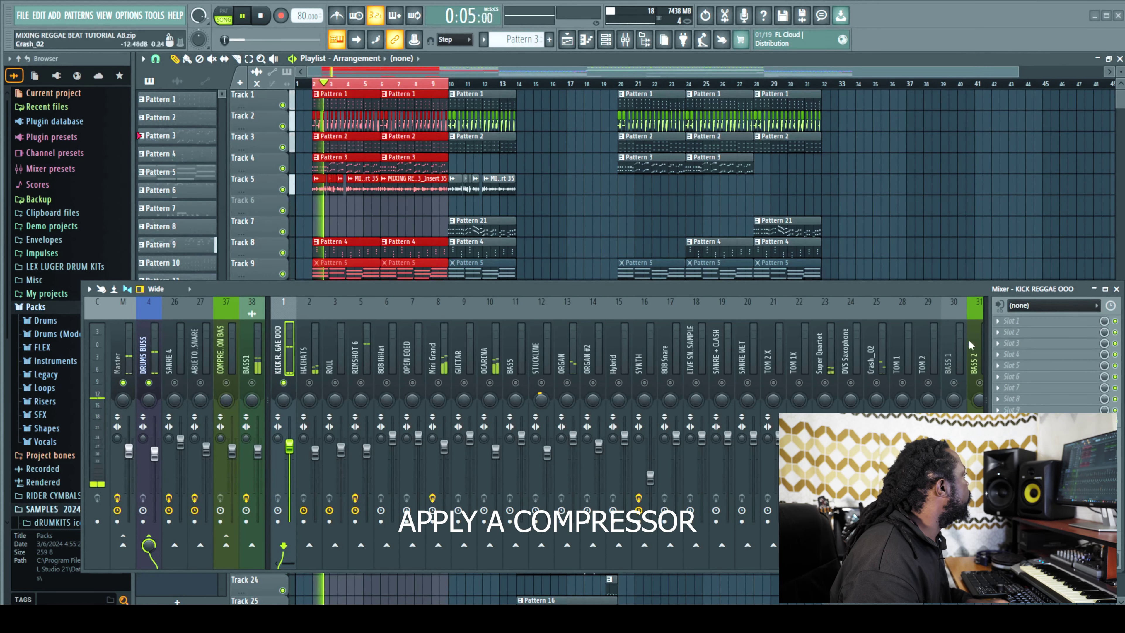
click(1011, 320)
mouse_move(1009, 332)
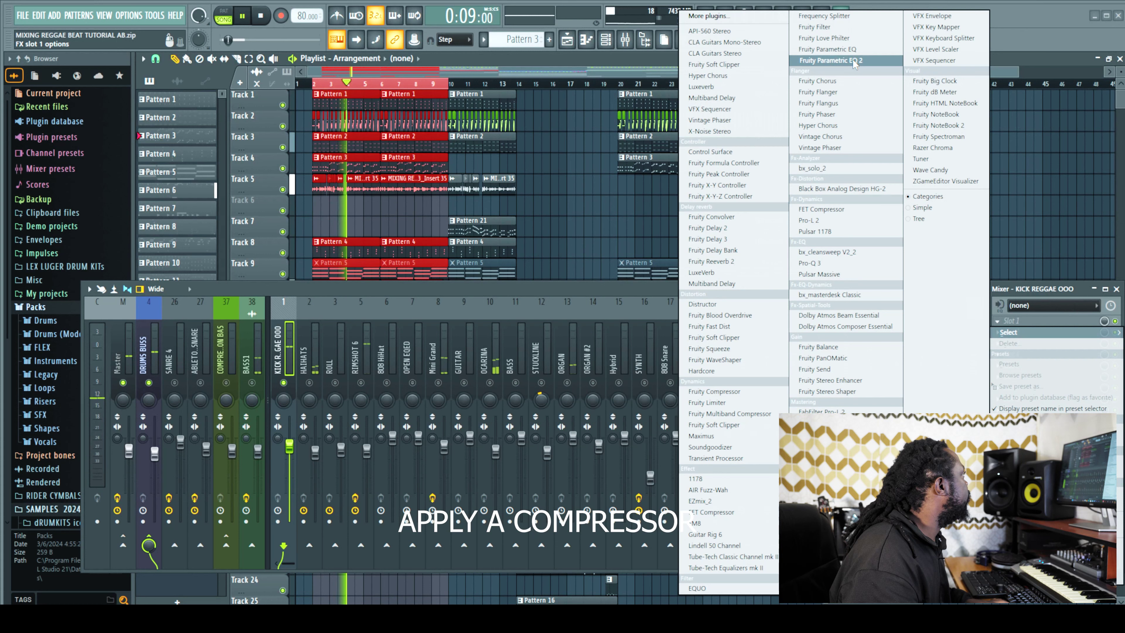
click(729, 414)
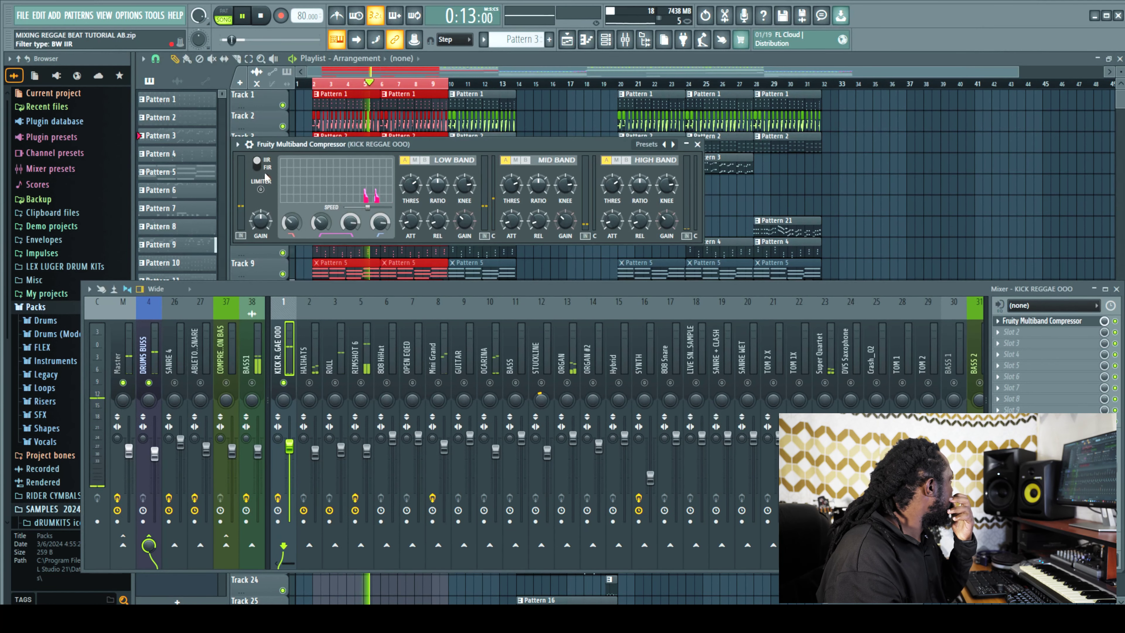
click(237, 145)
mouse_move(310, 188)
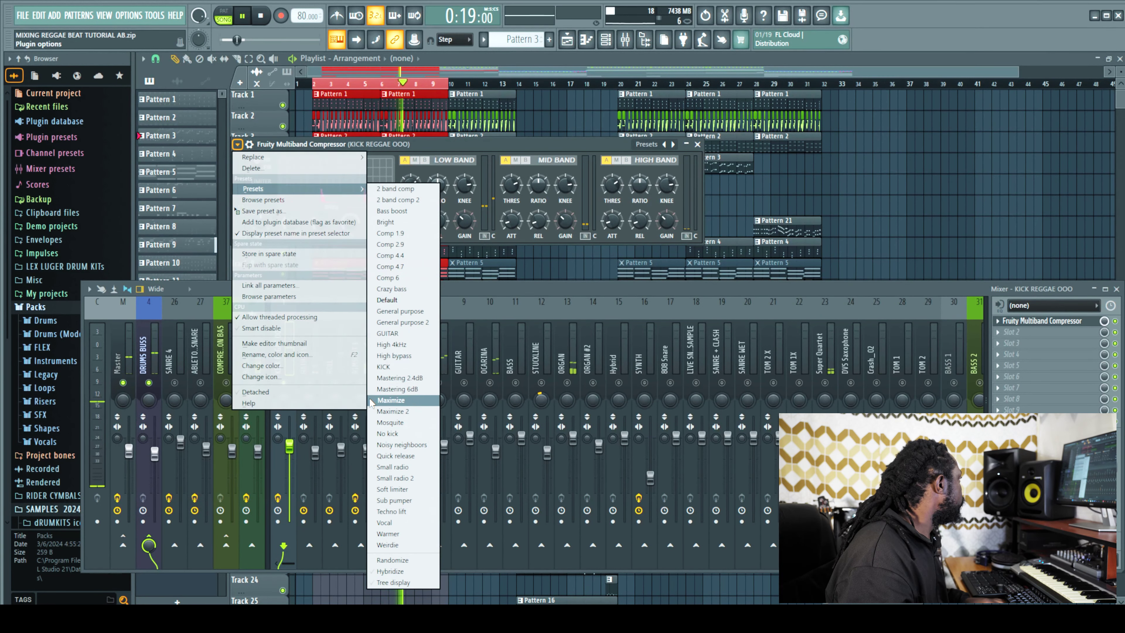
click(390, 367)
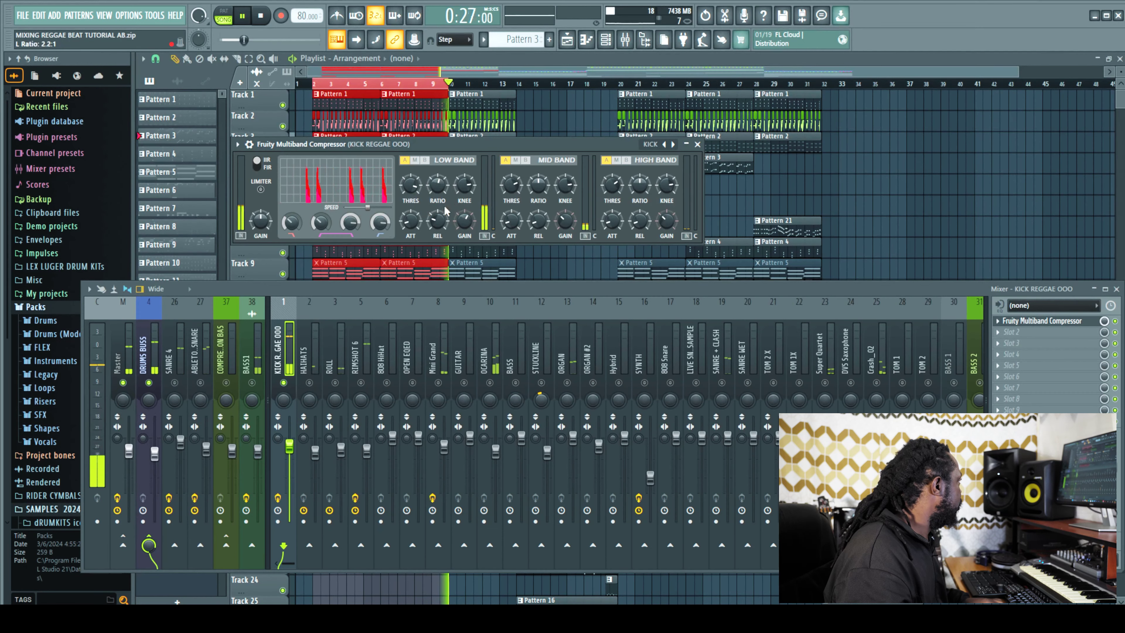
key(space)
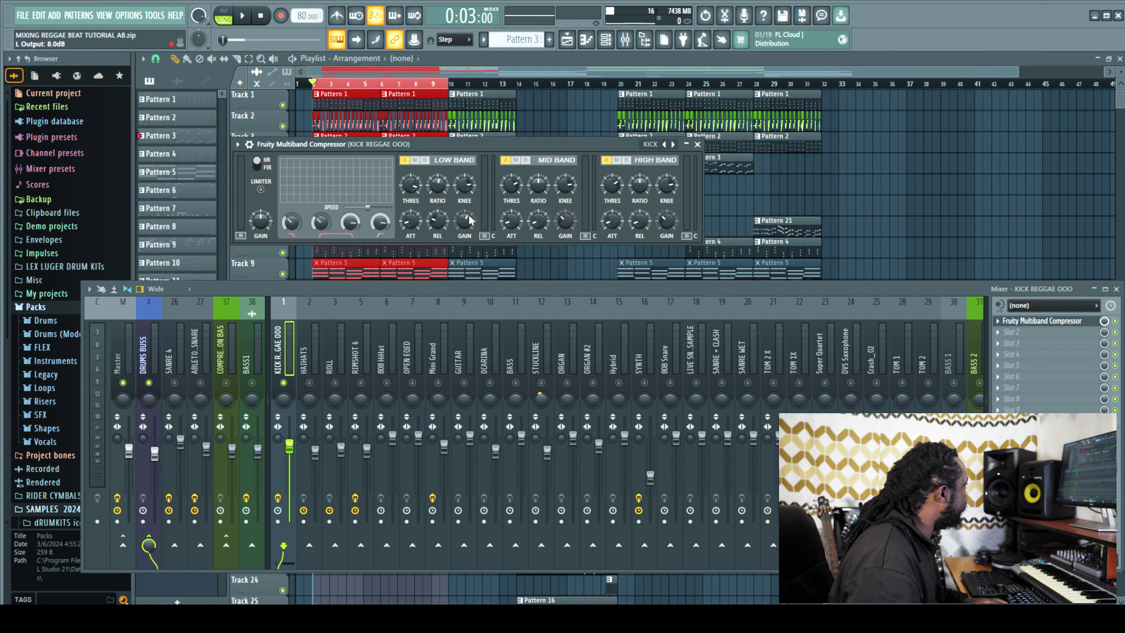
- Adjust the low band's release time and gain in the kick's multiband compressor while the loop plays
key(space)
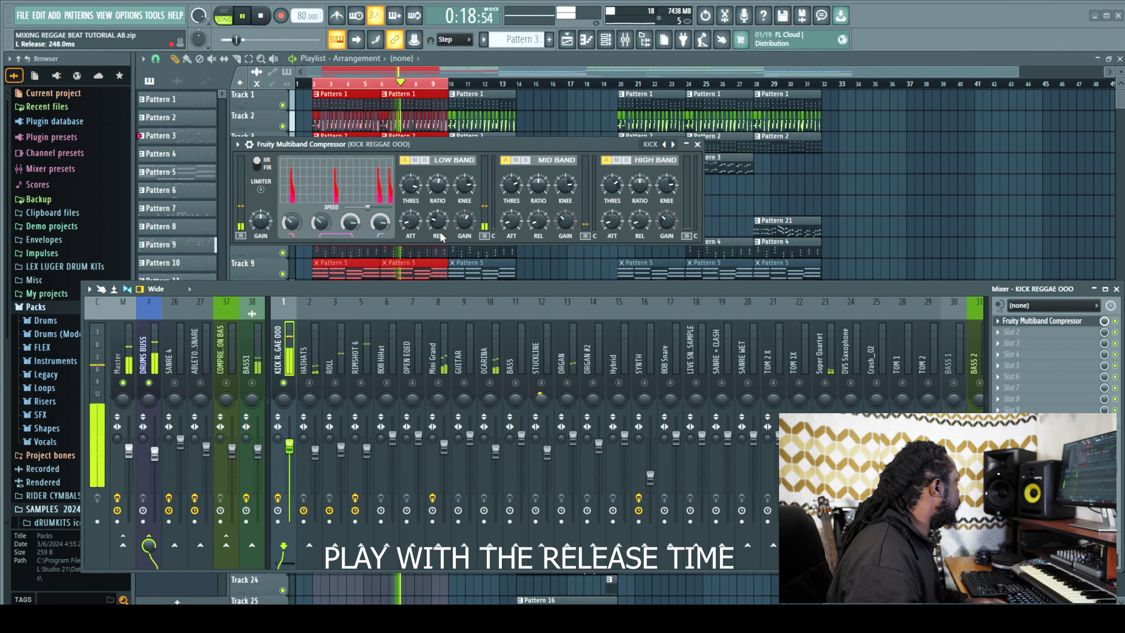
drag(440, 225, 459, 267)
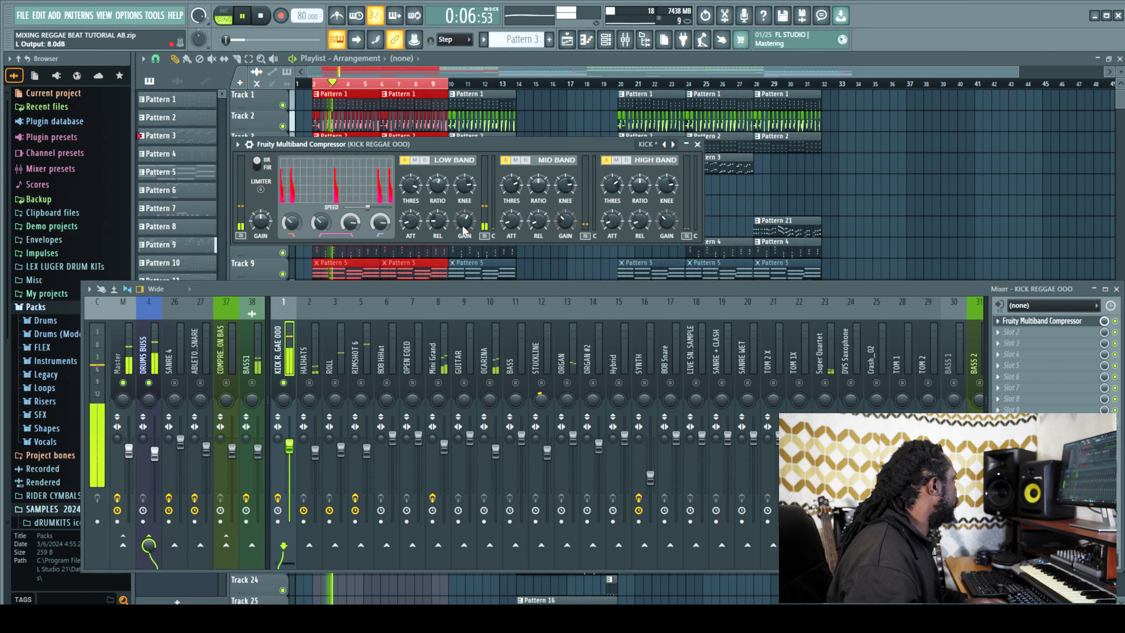
drag(462, 225, 462, 222)
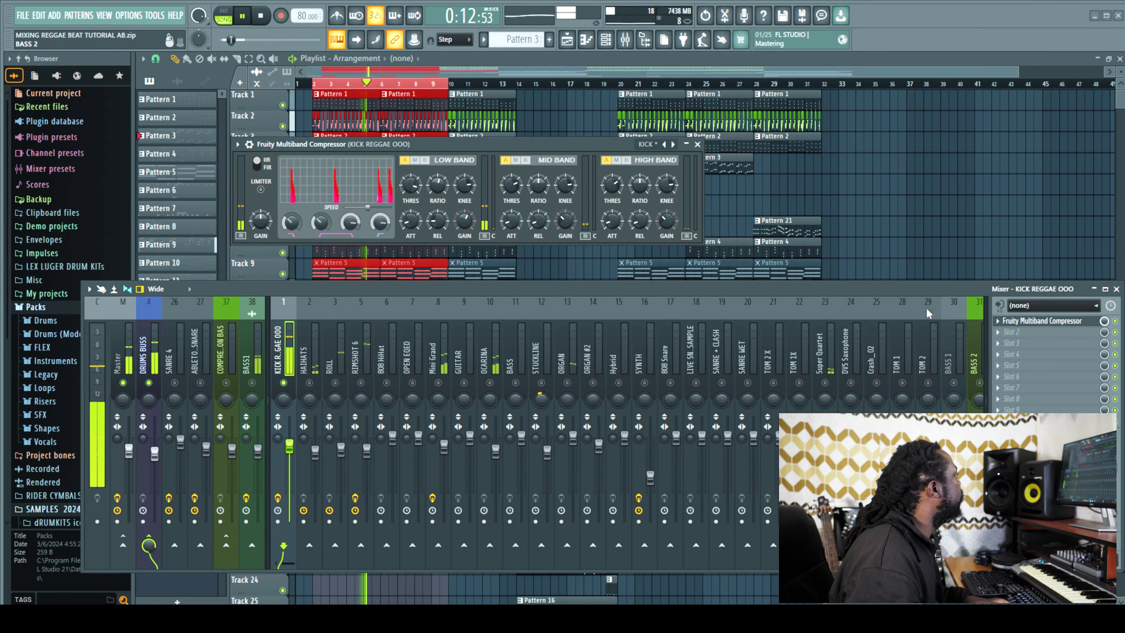
key(space)
- Add Fruity Parametric EQ 2 to the kick track's second effect slot and boost band 3 in the bass range during playback
click(1004, 340)
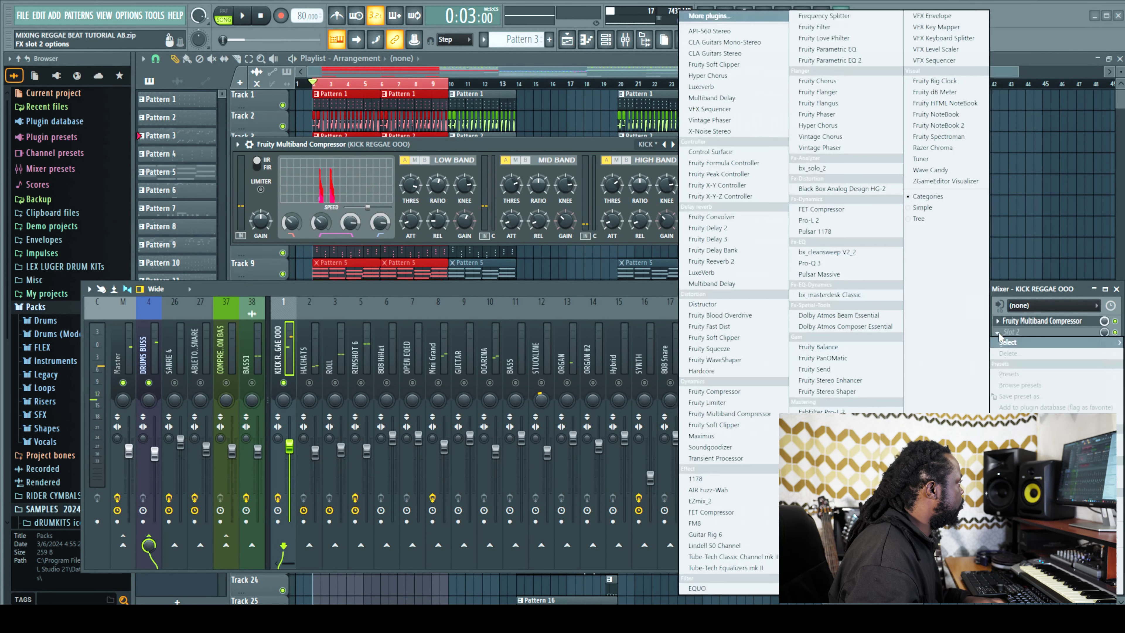
click(844, 64)
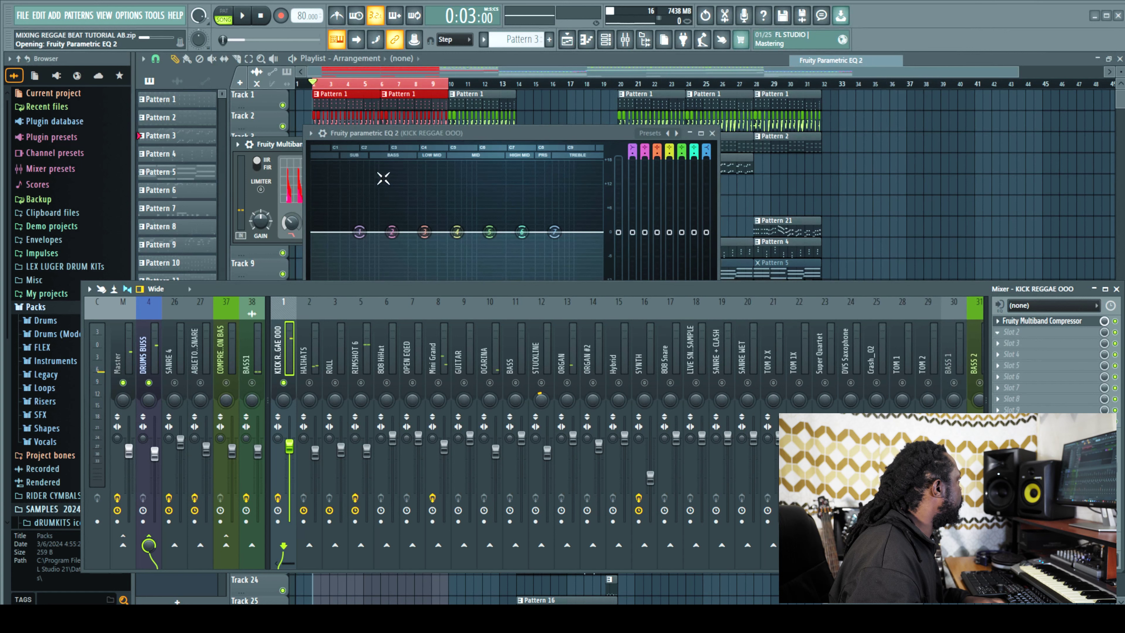
key(space)
drag(424, 231, 387, 214)
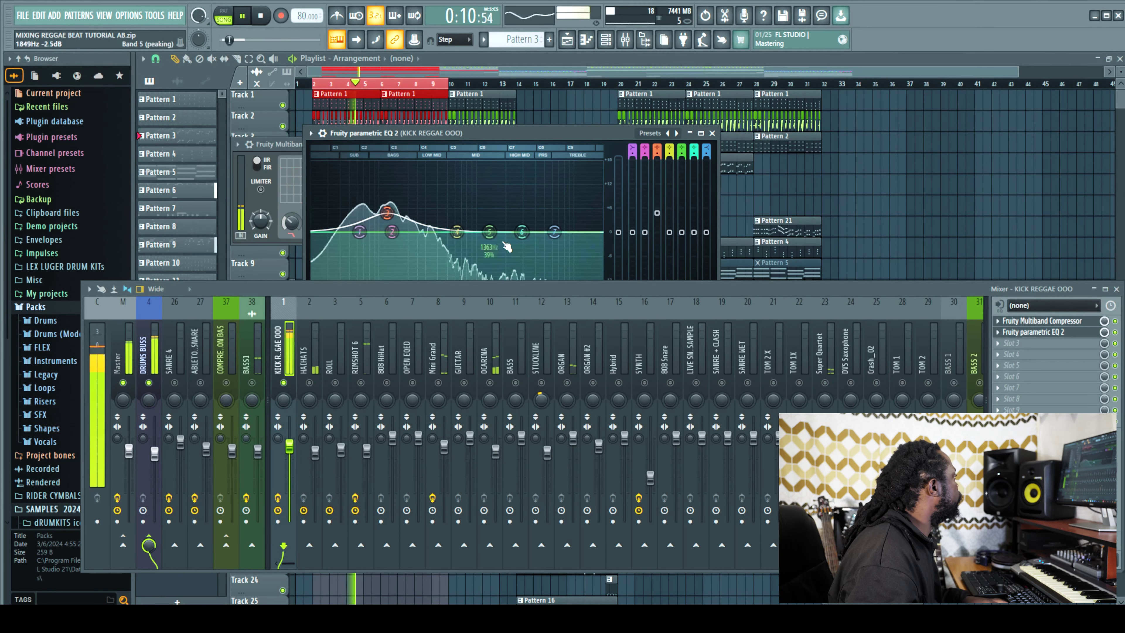
- Shape the kick's EQ by cutting band 5, slightly lowering band 6, slightly raising band 7, and moving band 3's boost to a lower frequency
drag(609, 289, 655, 351)
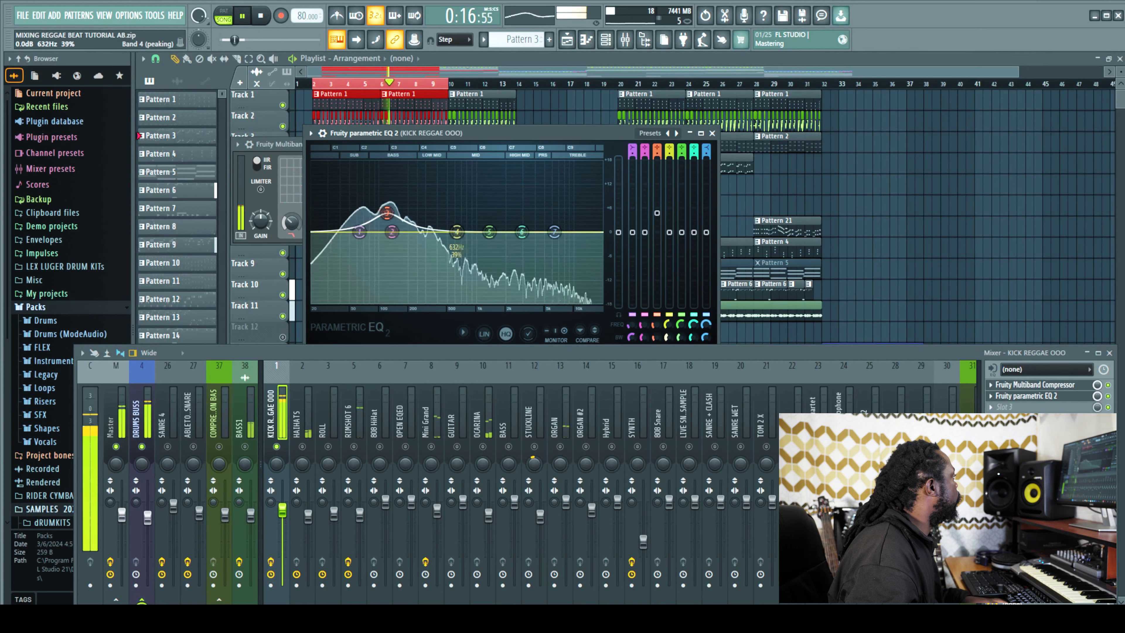
drag(489, 232, 562, 226)
click(387, 213)
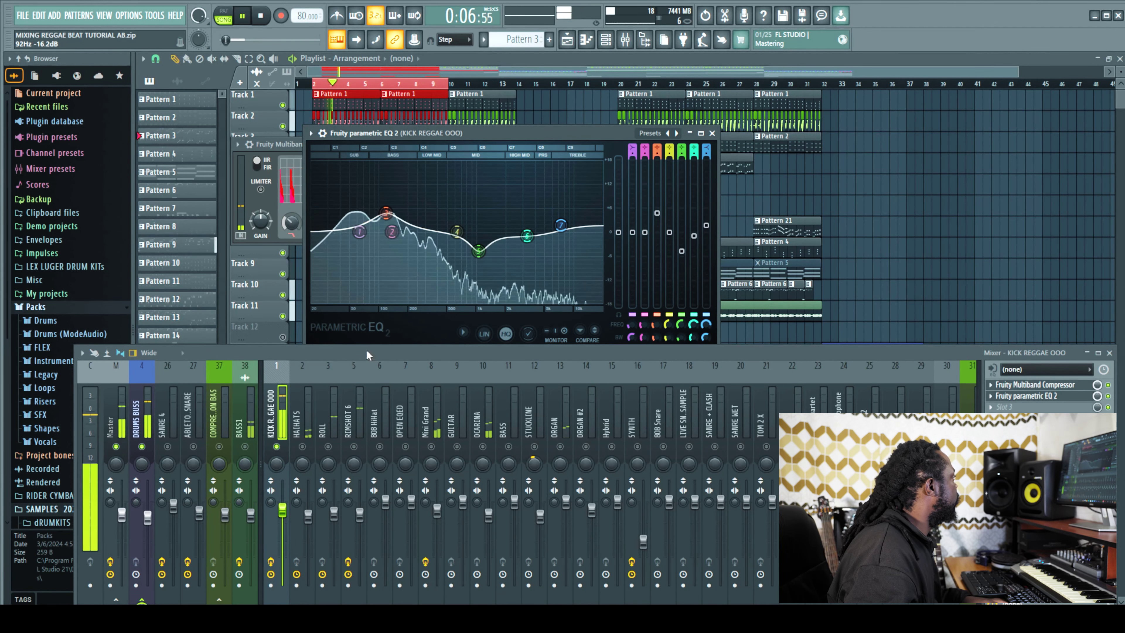
drag(404, 349, 410, 339)
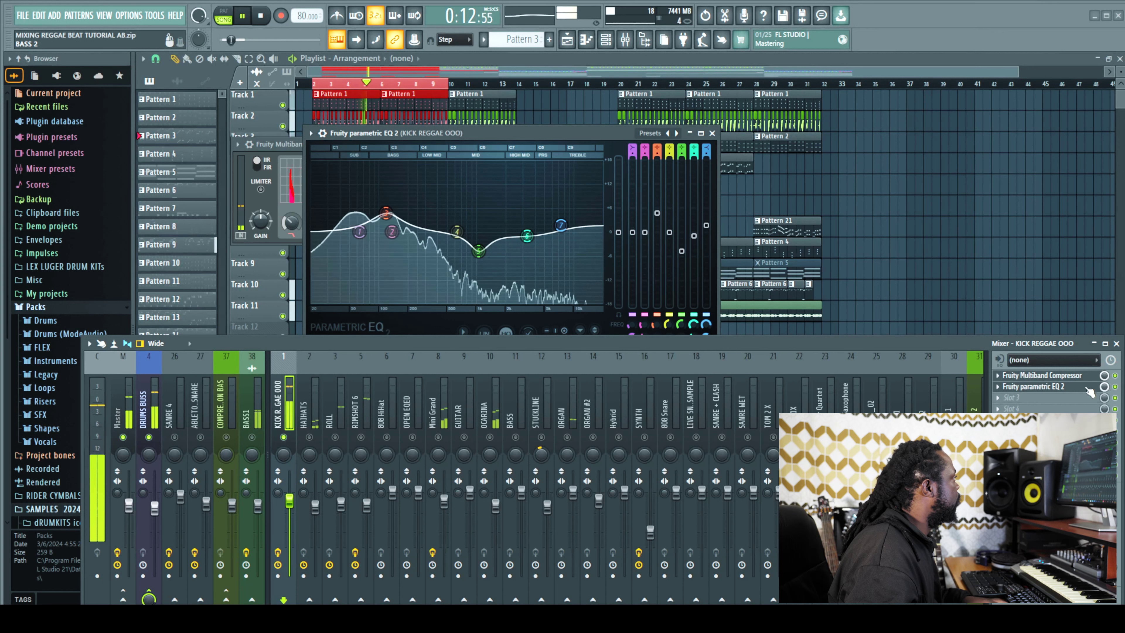
mouse_move(386, 213)
mouse_down()
mouse_move(395, 213)
mouse_move(367, 208)
mouse_up()
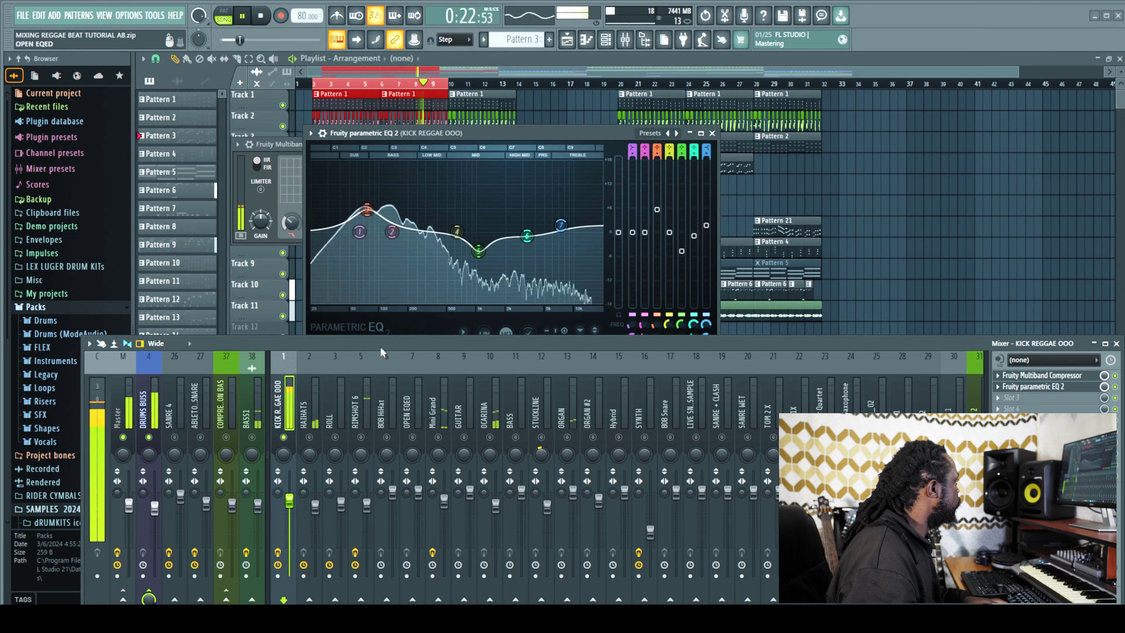
- Add Fruity Parametric EQ 2 to the HAIHATS track's first effect slot and close its window
drag(417, 350, 451, 306)
key(Right)
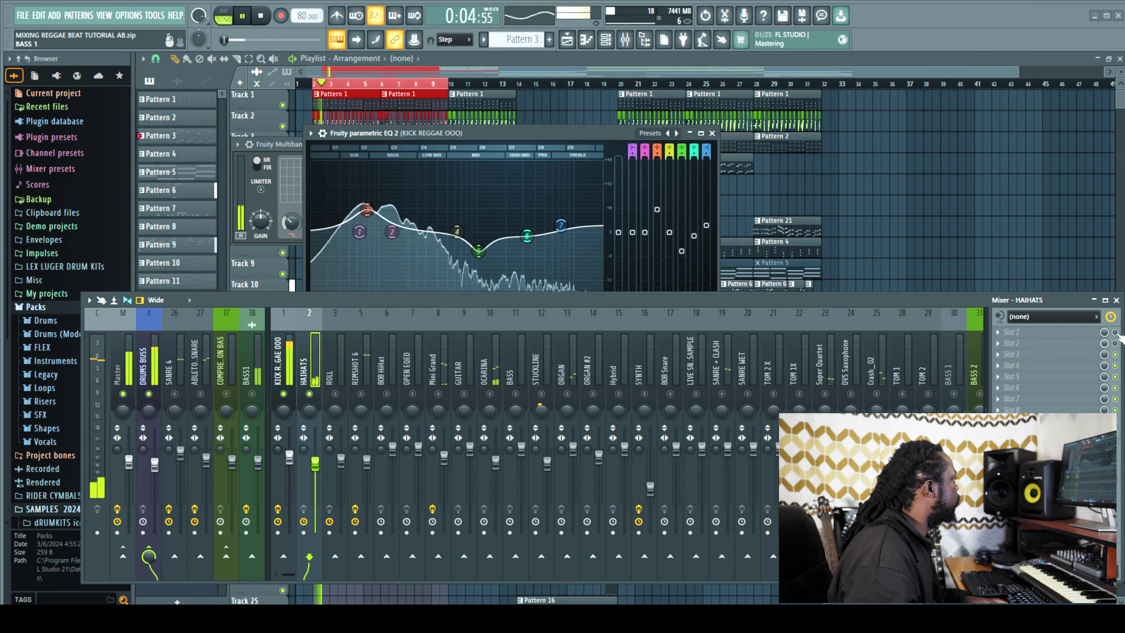
click(997, 331)
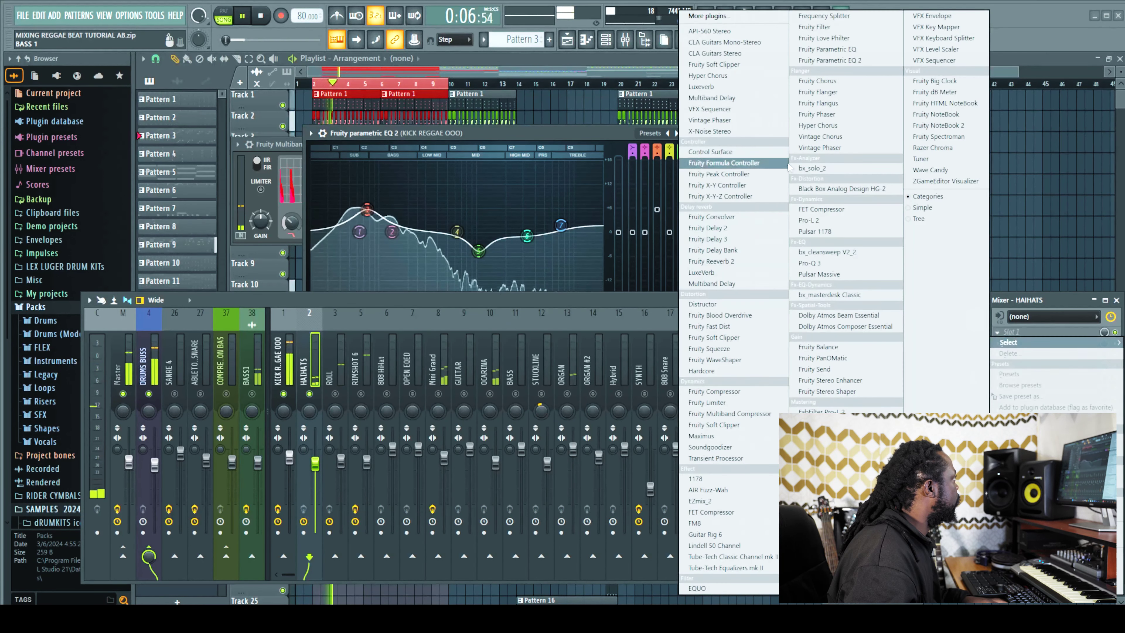
click(850, 59)
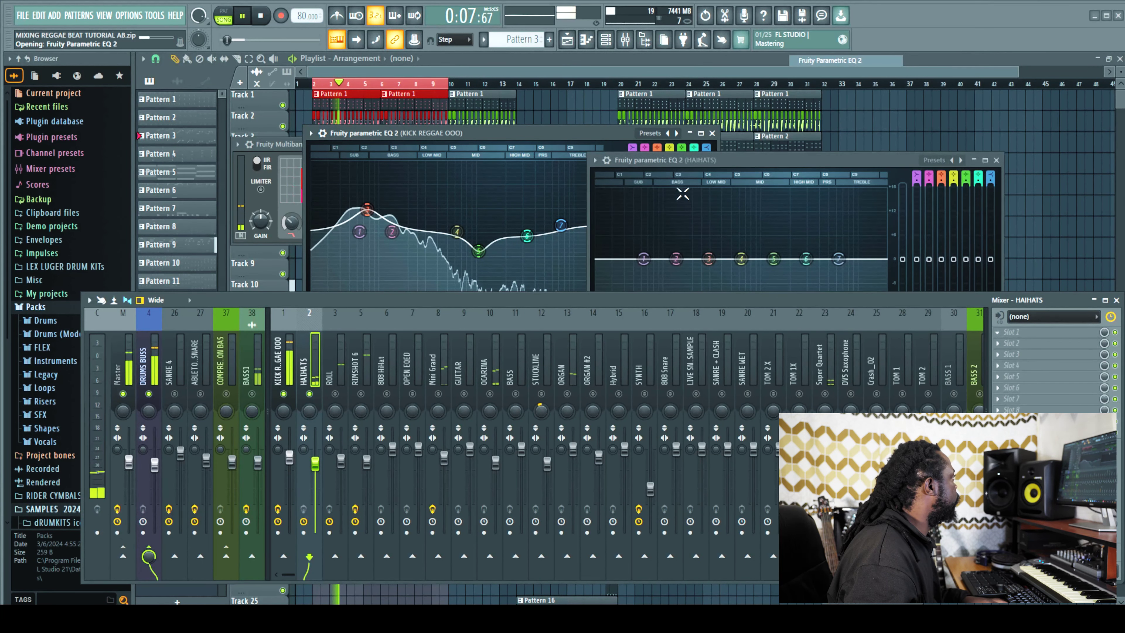
click(996, 160)
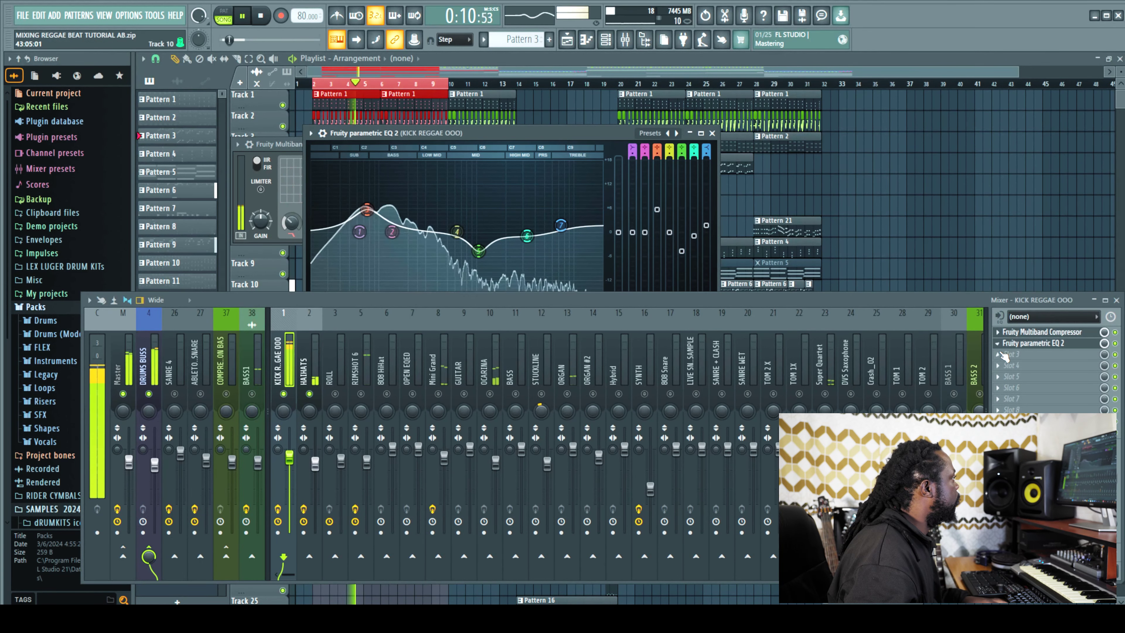
- Open the HAIHATS track's Fruity parametric EQ 2 during playback and delete it from the first effect slot
click(310, 368)
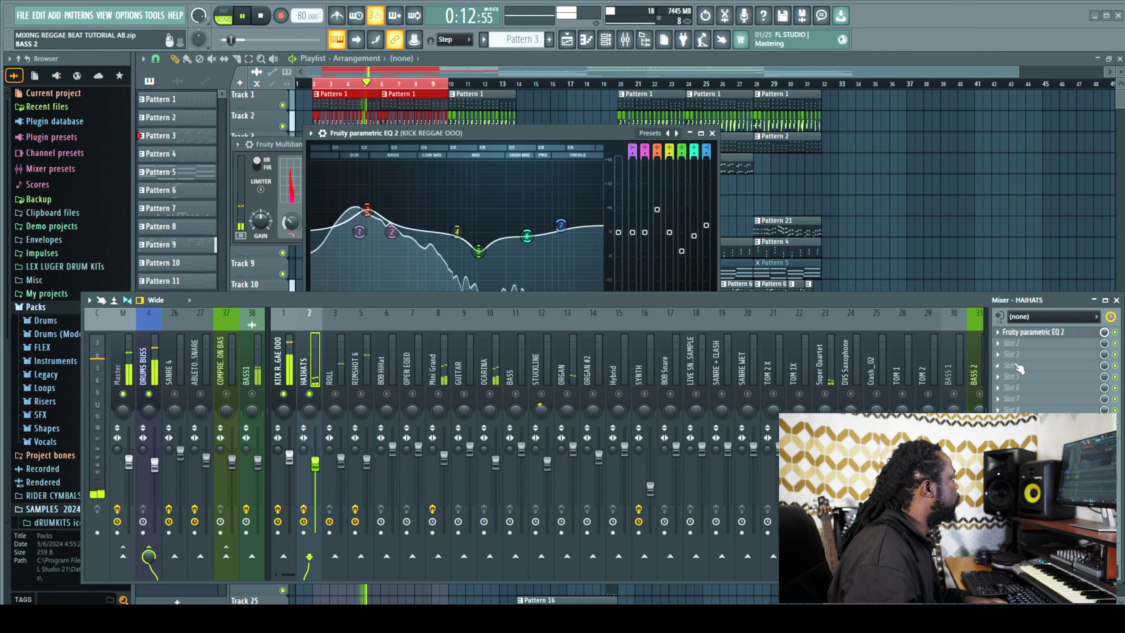
click(1033, 332)
click(1033, 332)
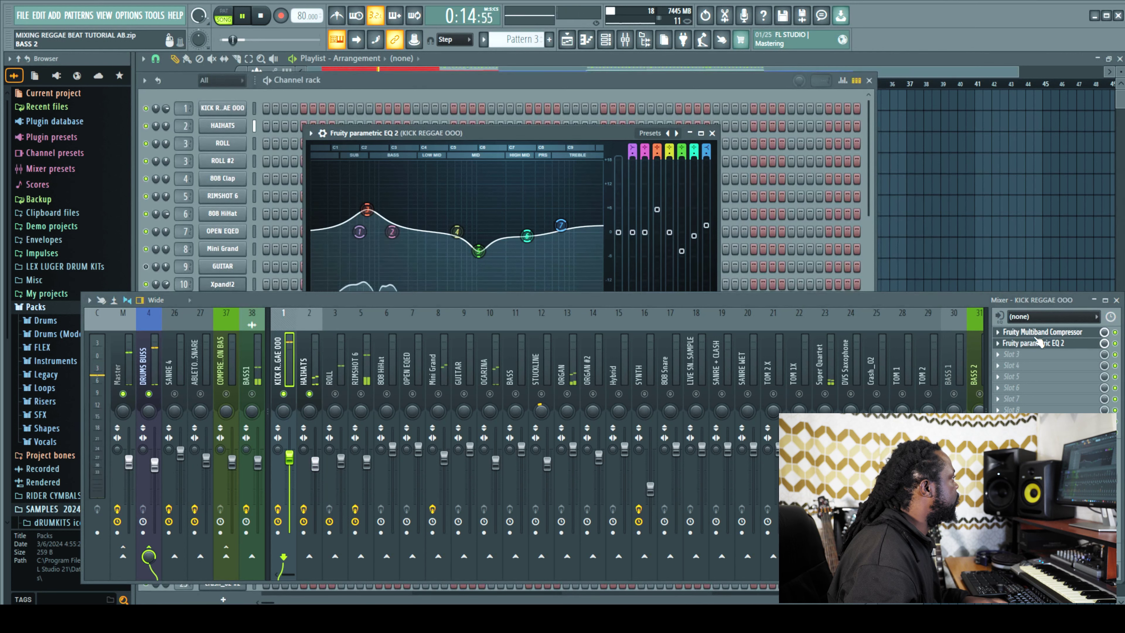
key(Right)
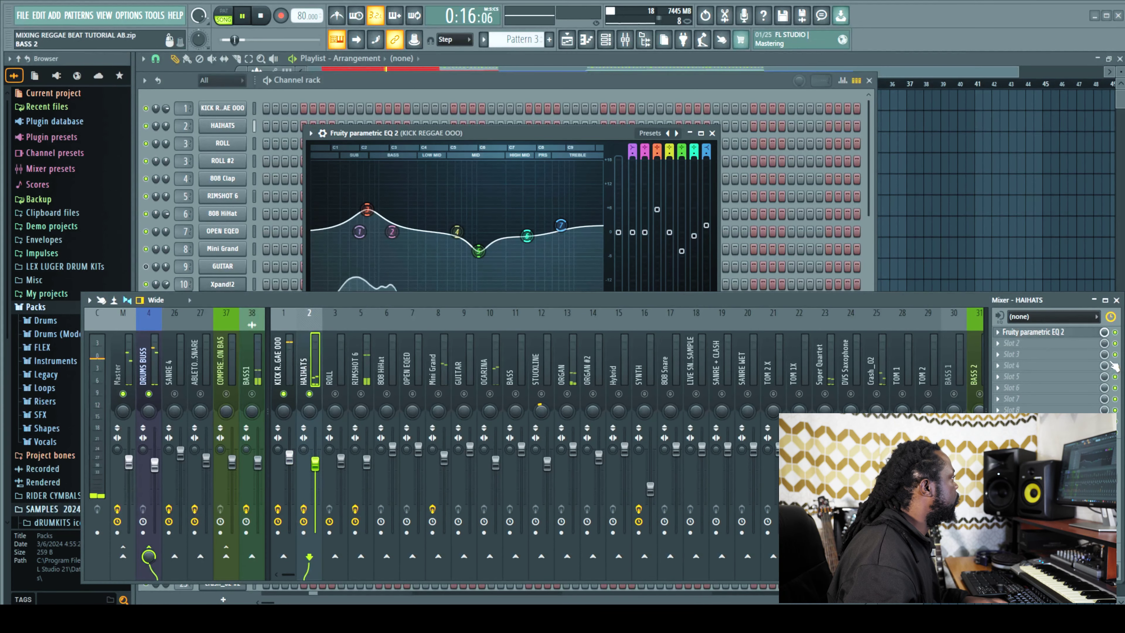
click(1046, 334)
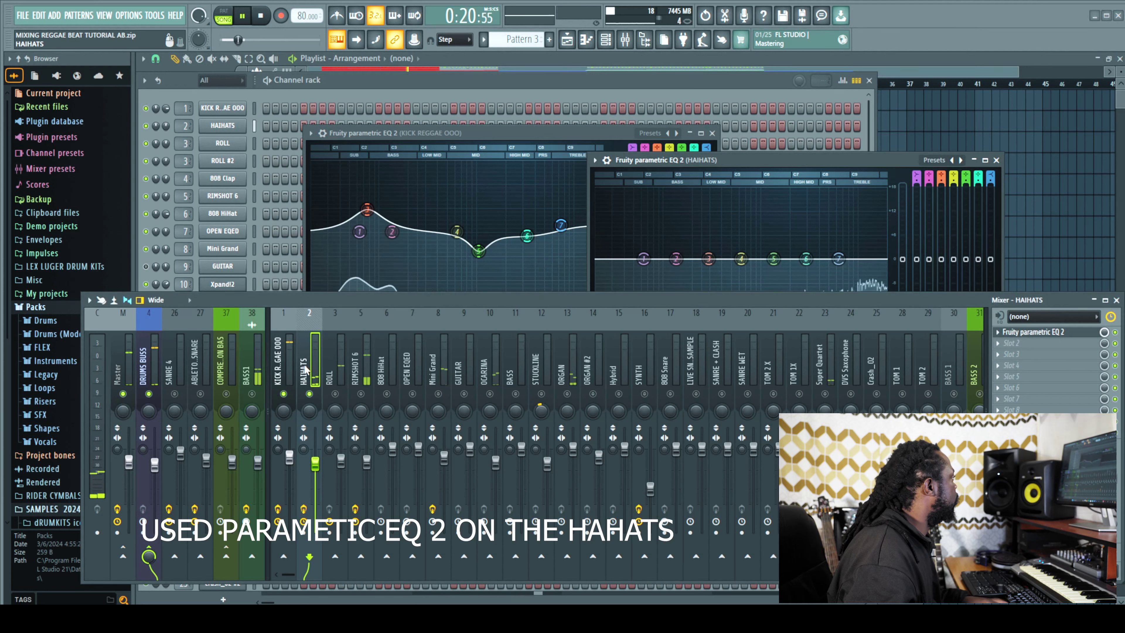
click(1002, 336)
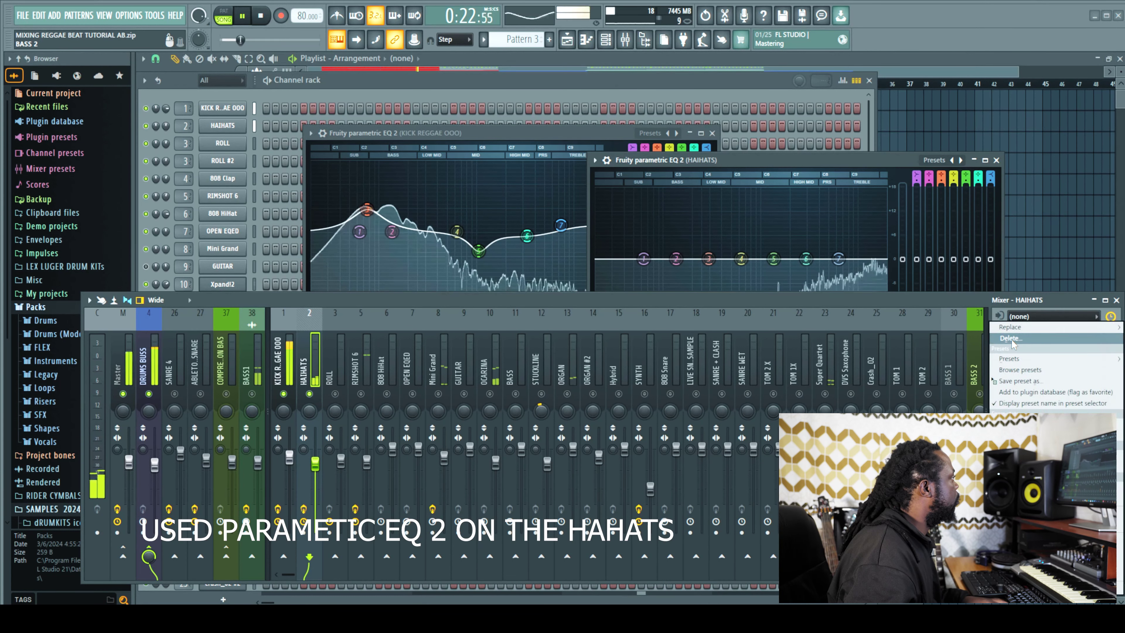
click(1009, 354)
click(601, 346)
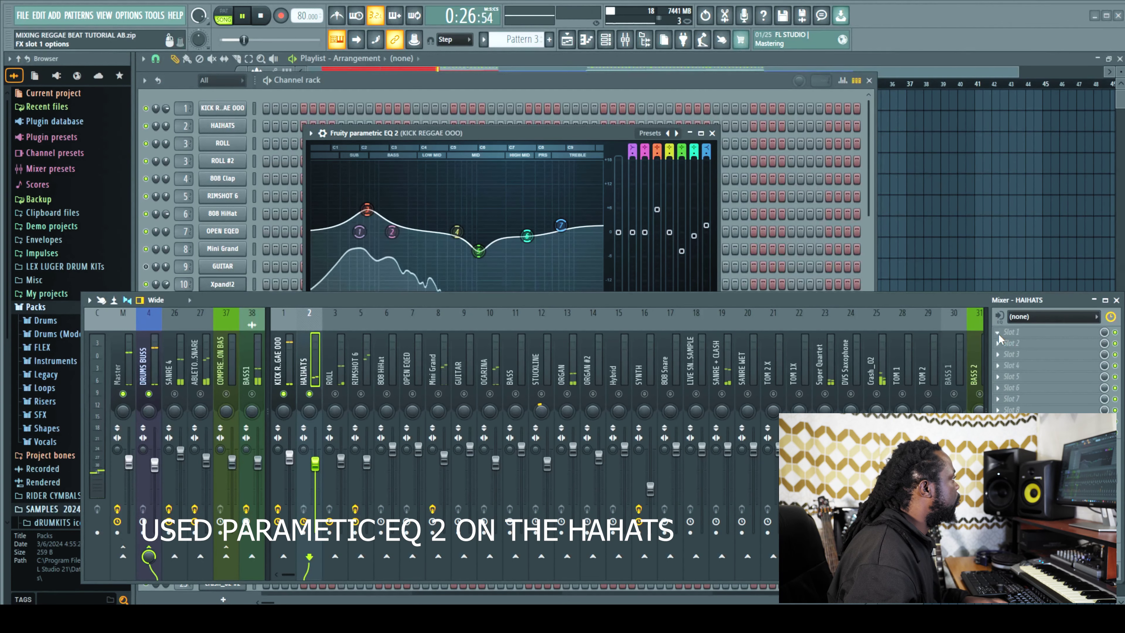
- Load Fruity parametric EQ into the HAIHATS track's first effect slot and keep its window open
click(1001, 337)
click(837, 58)
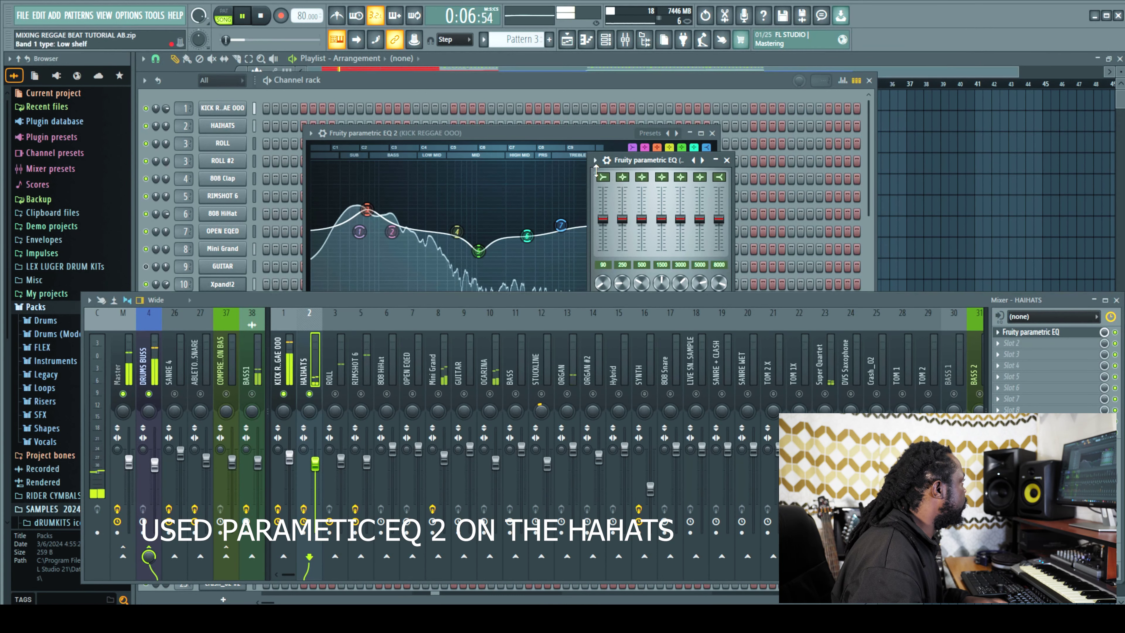
click(596, 161)
mouse_move(625, 206)
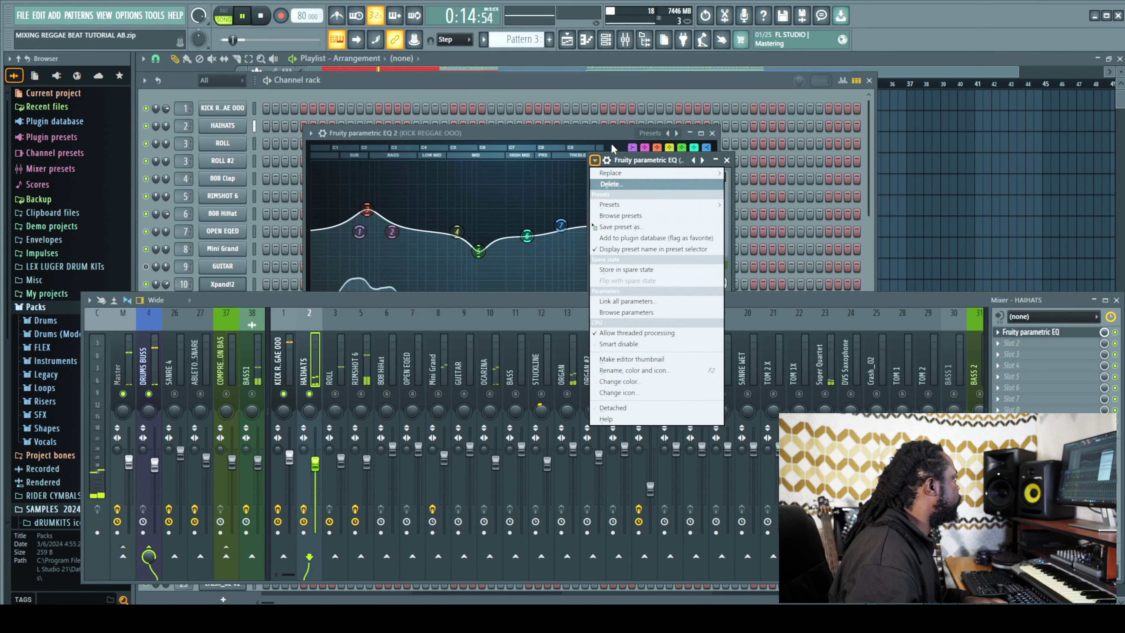
click(635, 160)
- Shape the HAIHATS EQ by cutting bands 1, 2 and 4 and boosting bands 6 and 7, and stop playback
drag(719, 204, 713, 222)
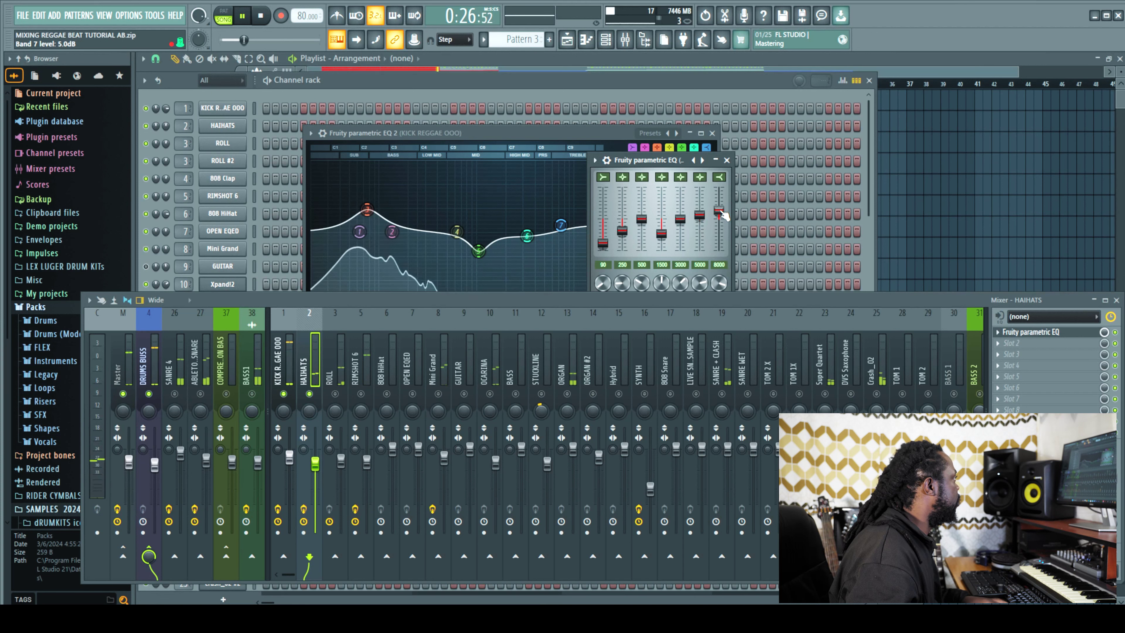
drag(700, 209, 700, 211)
scroll(729, 215, up, 3)
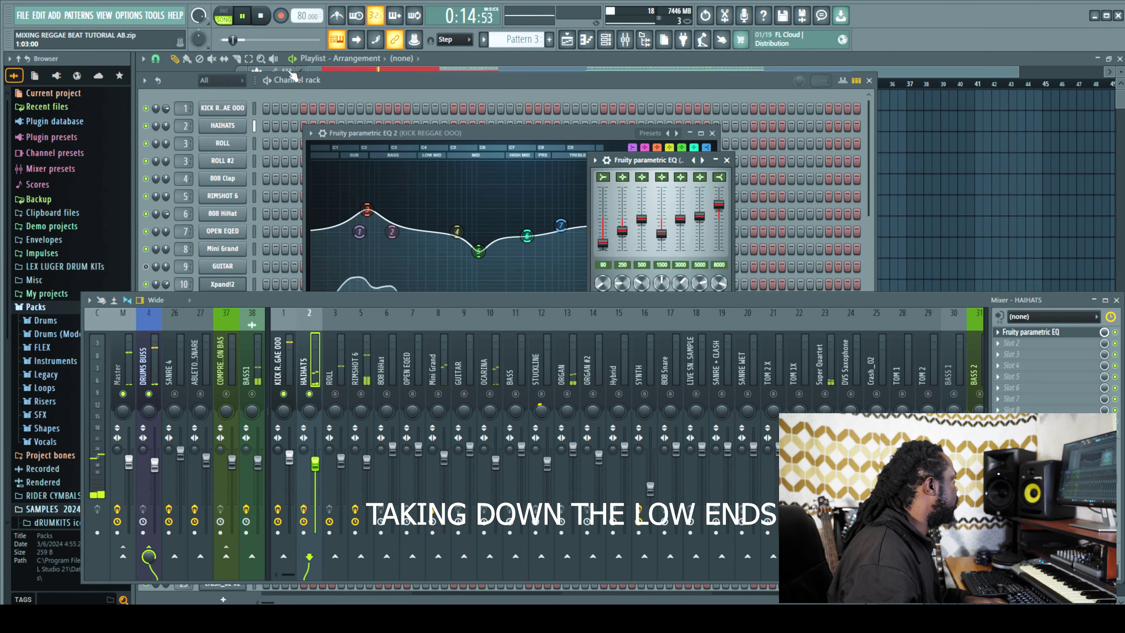
click(262, 18)
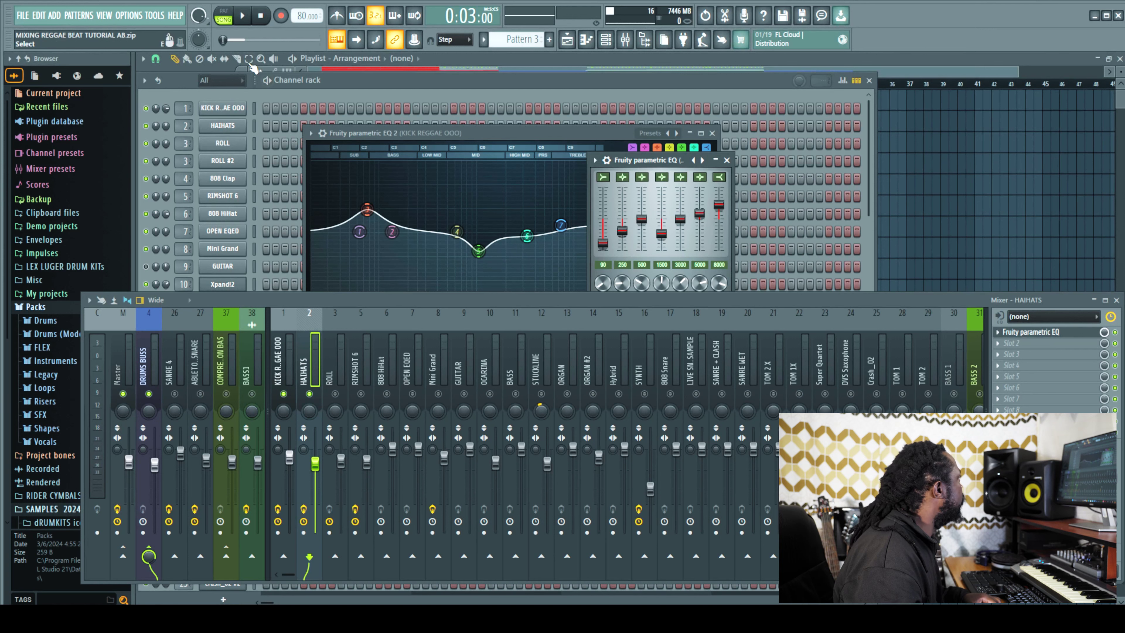
- Play the loop and select the DRUMS BUSS track to check the drum routing
key(space)
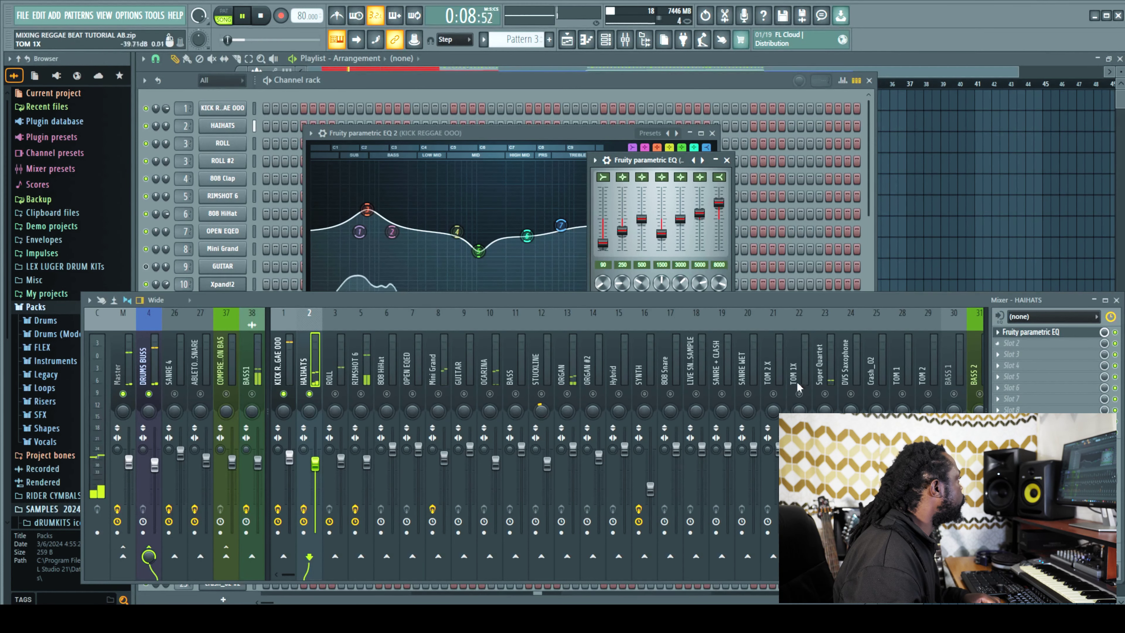
click(151, 383)
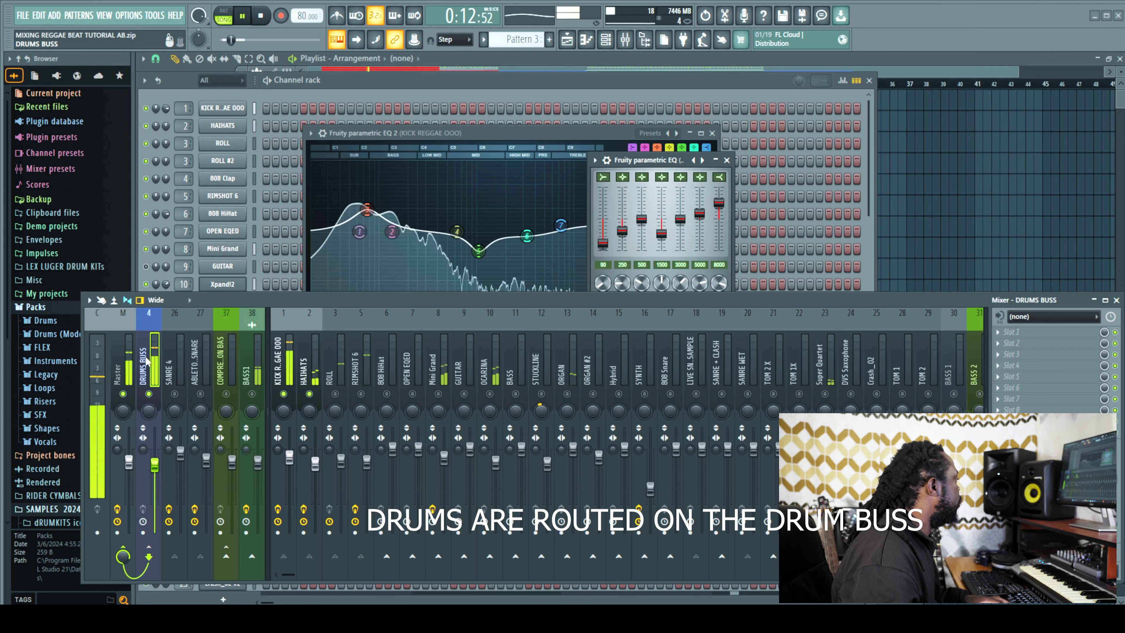
key(space)
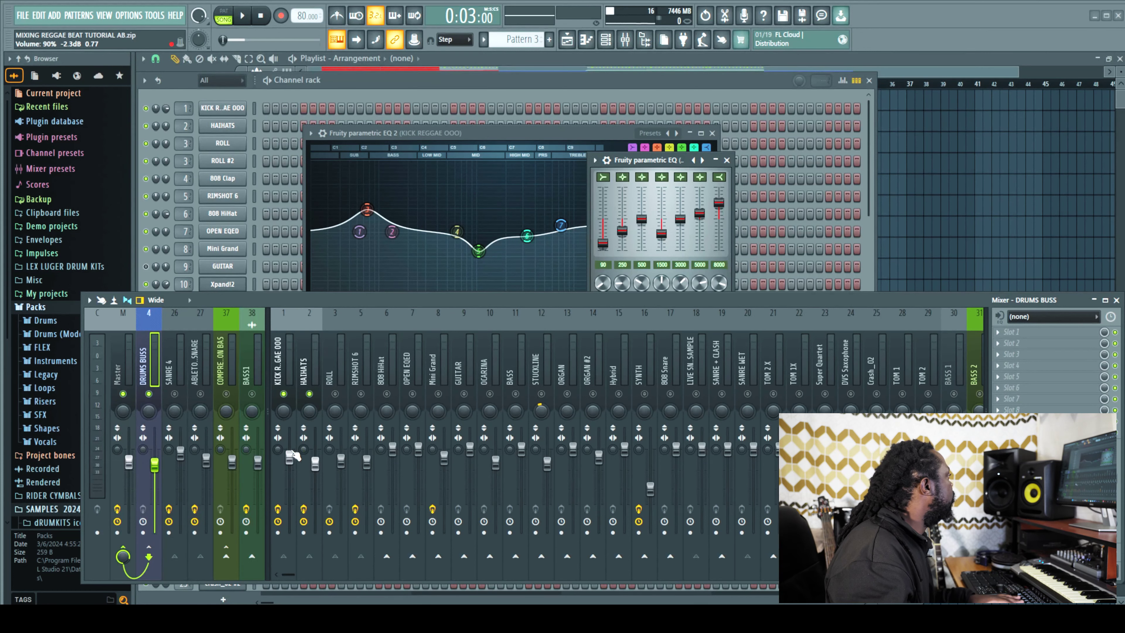
- Fine-tune the HAIHATS EQ by slightly lowering bands 1 and 7, and audition the loop
key(space)
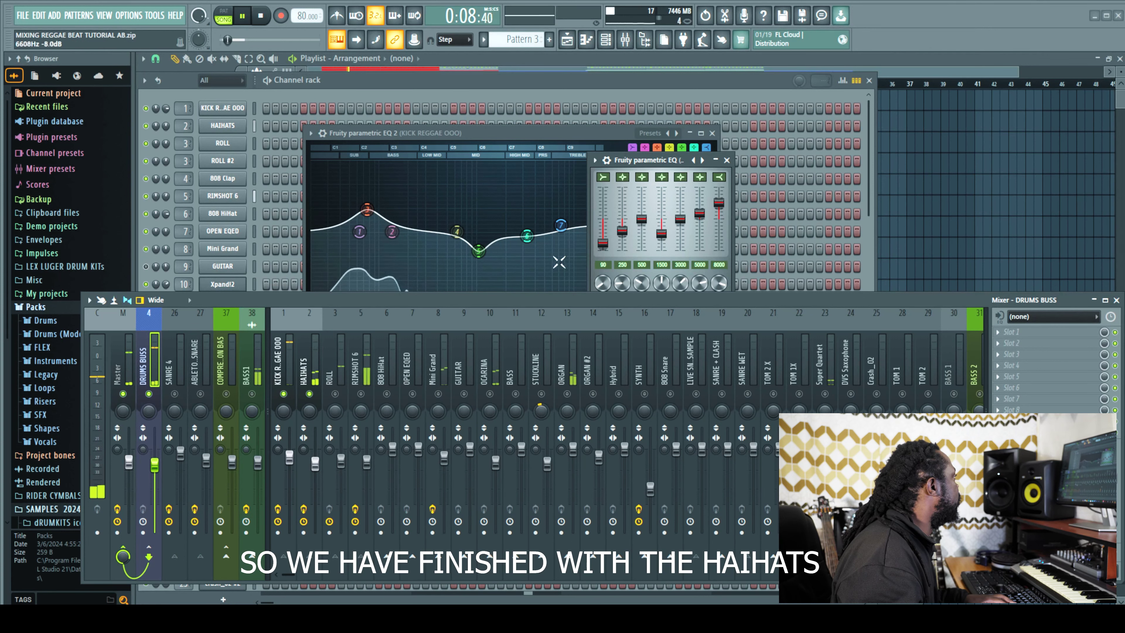
drag(720, 203, 699, 216)
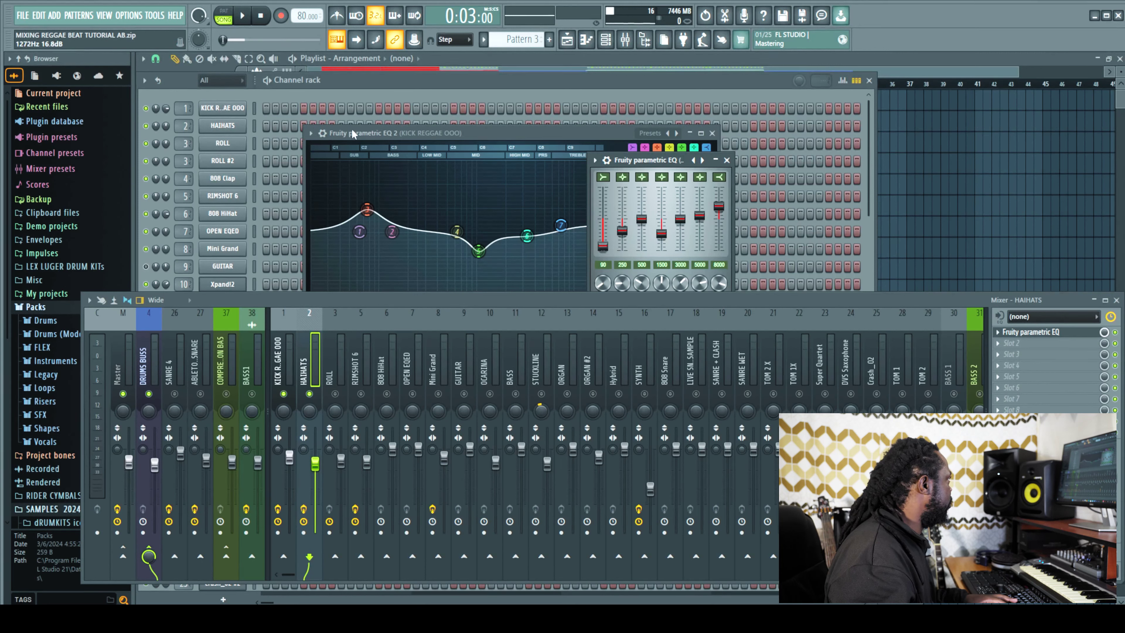
key(space)
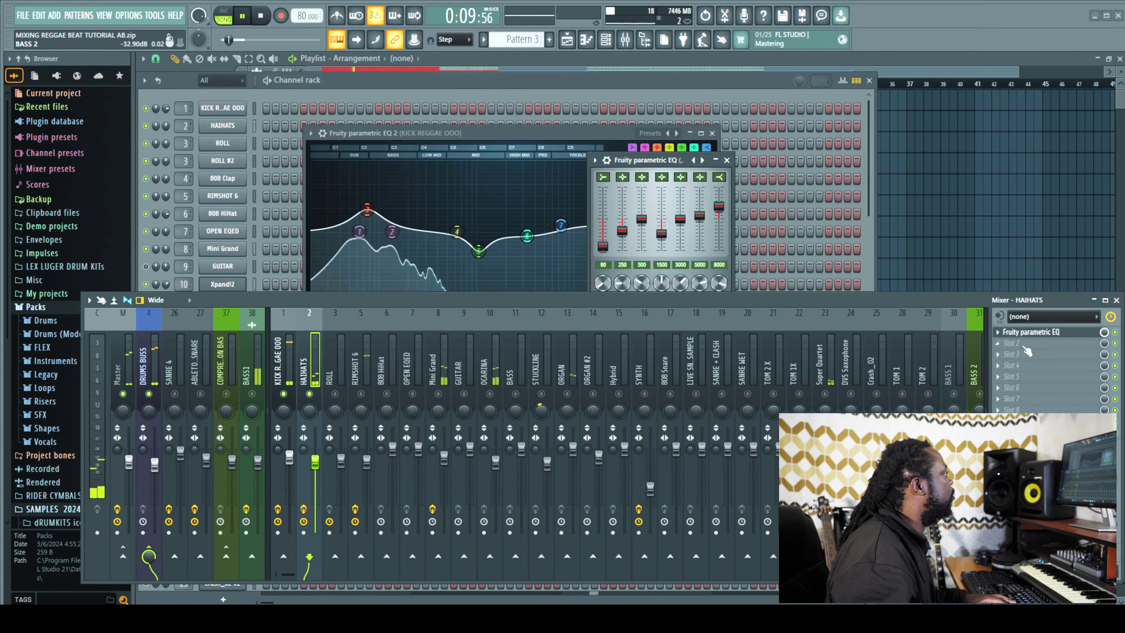
key(space)
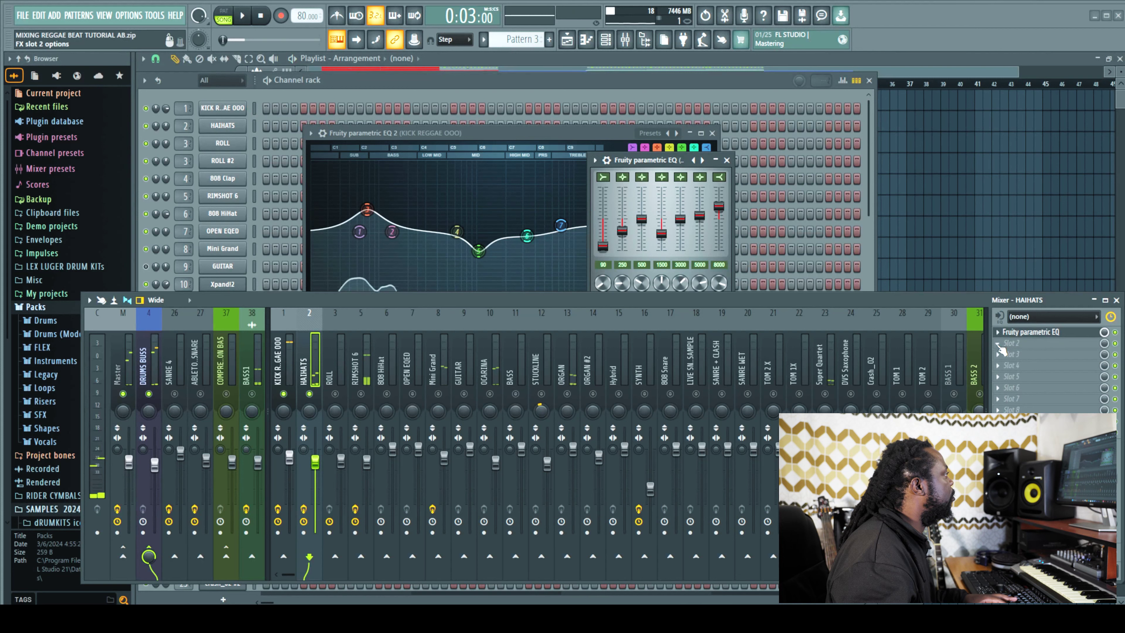
- Add Fruity Multiband Compressor to the HAIHATS track's second effect slot and slightly lower the track's fader
click(999, 343)
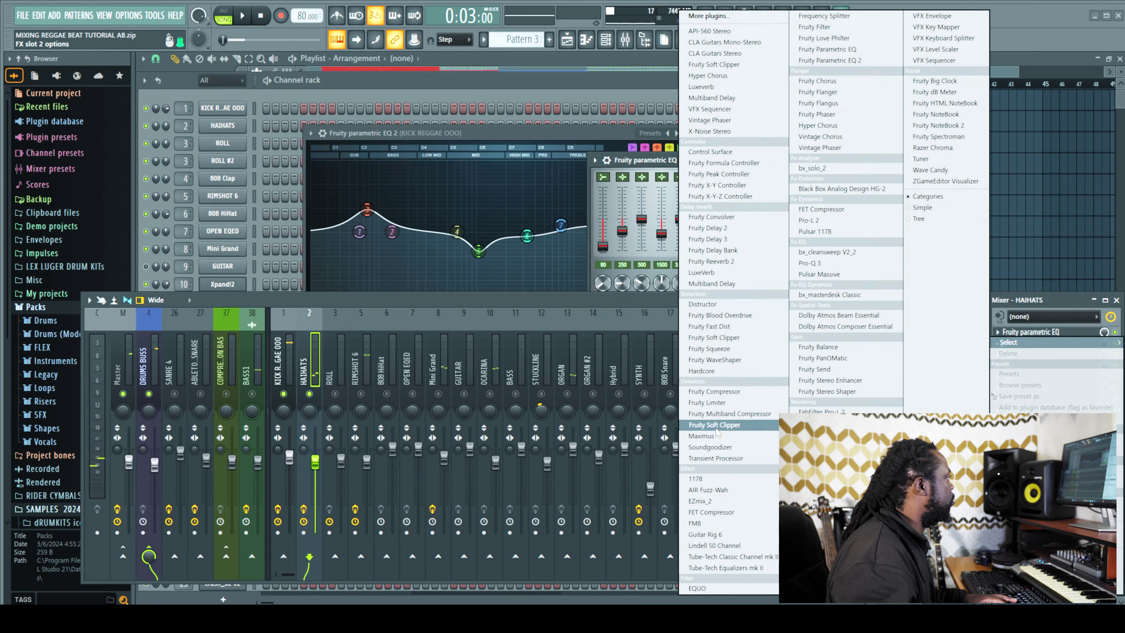
click(722, 413)
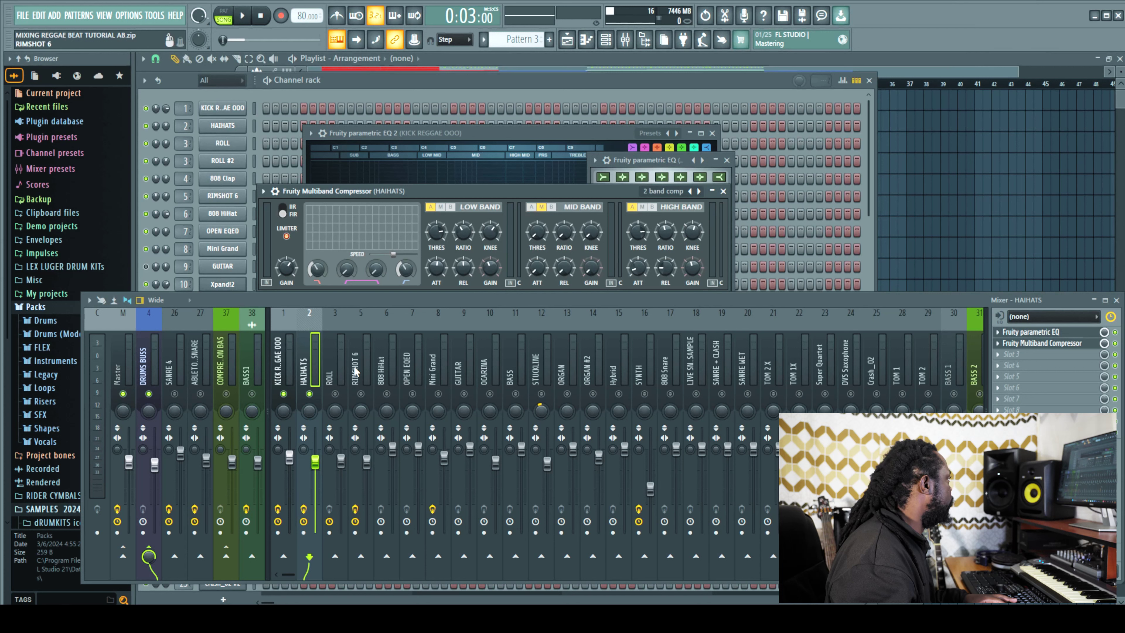
drag(315, 462, 315, 465)
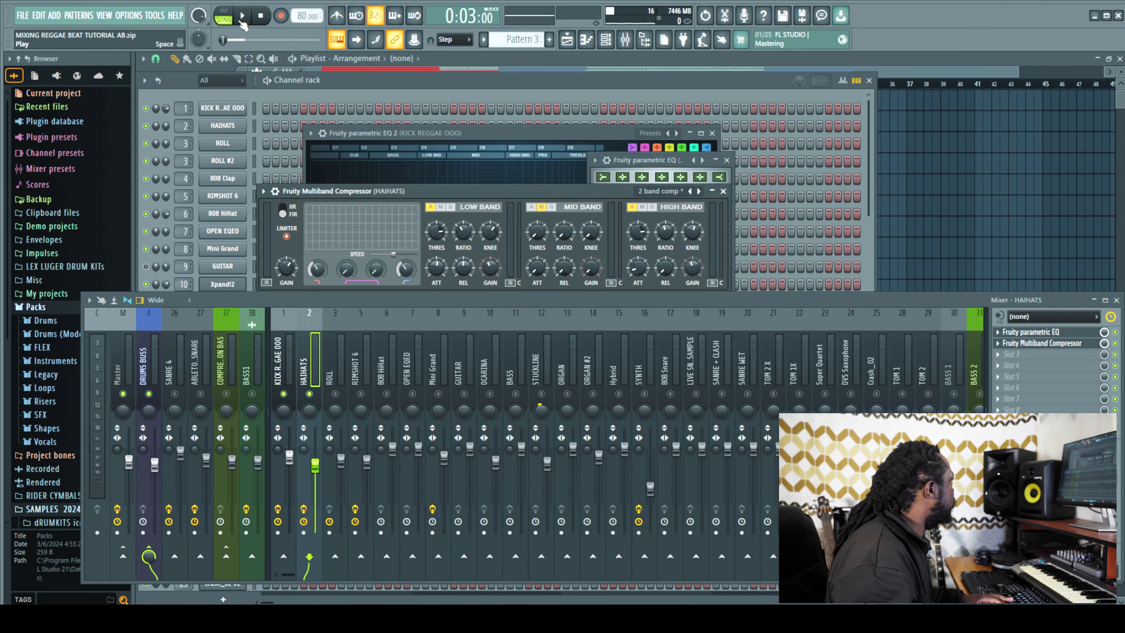
click(242, 18)
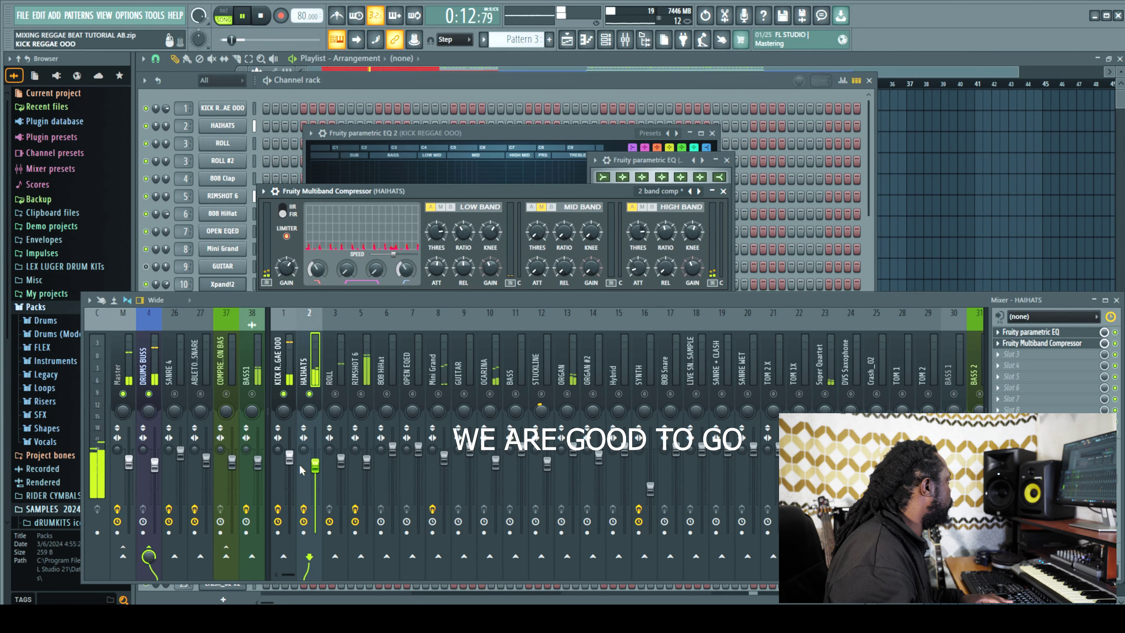
drag(322, 469, 322, 471)
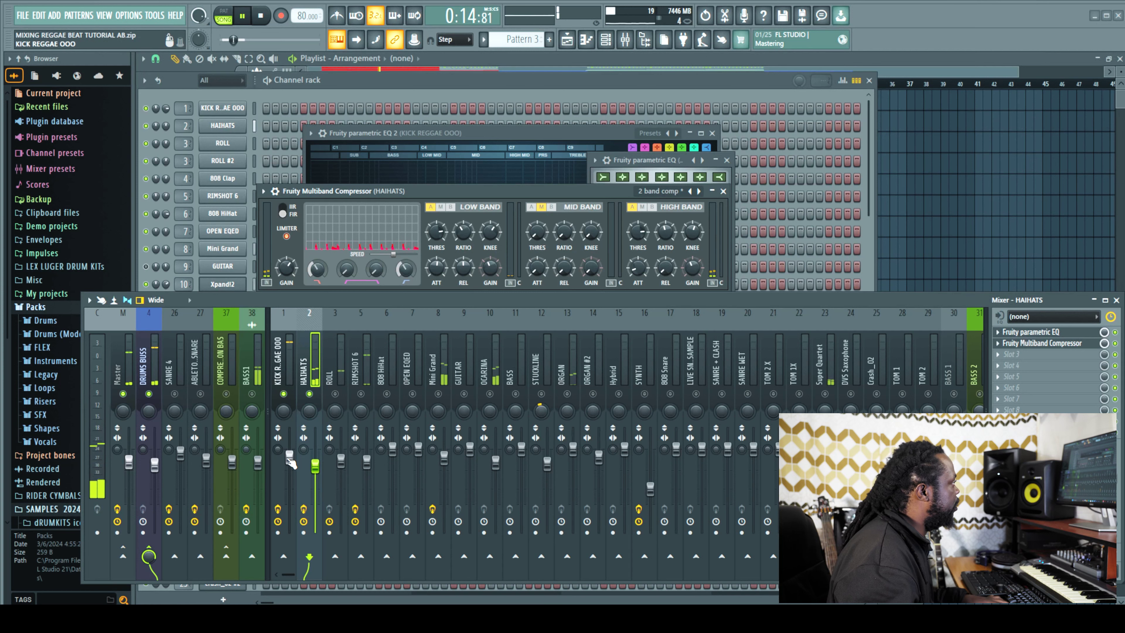
- Unmute the RIMSHOT 6 track and slightly raise the band 5 boost around 1624 Hz in its Fruity parametric EQ 2
click(571, 45)
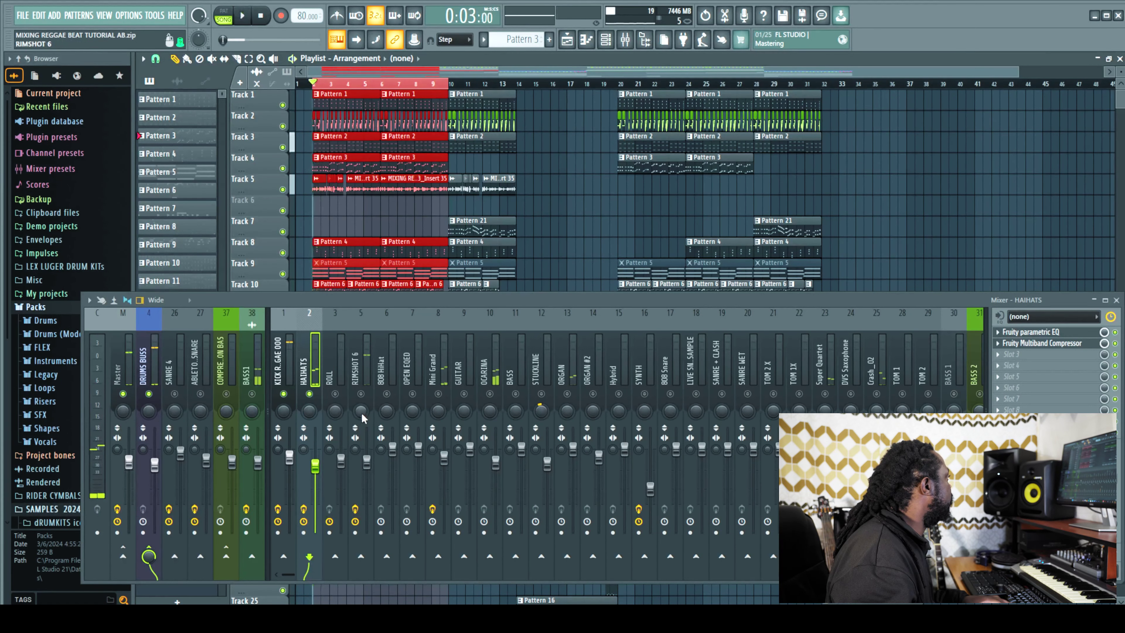
click(362, 394)
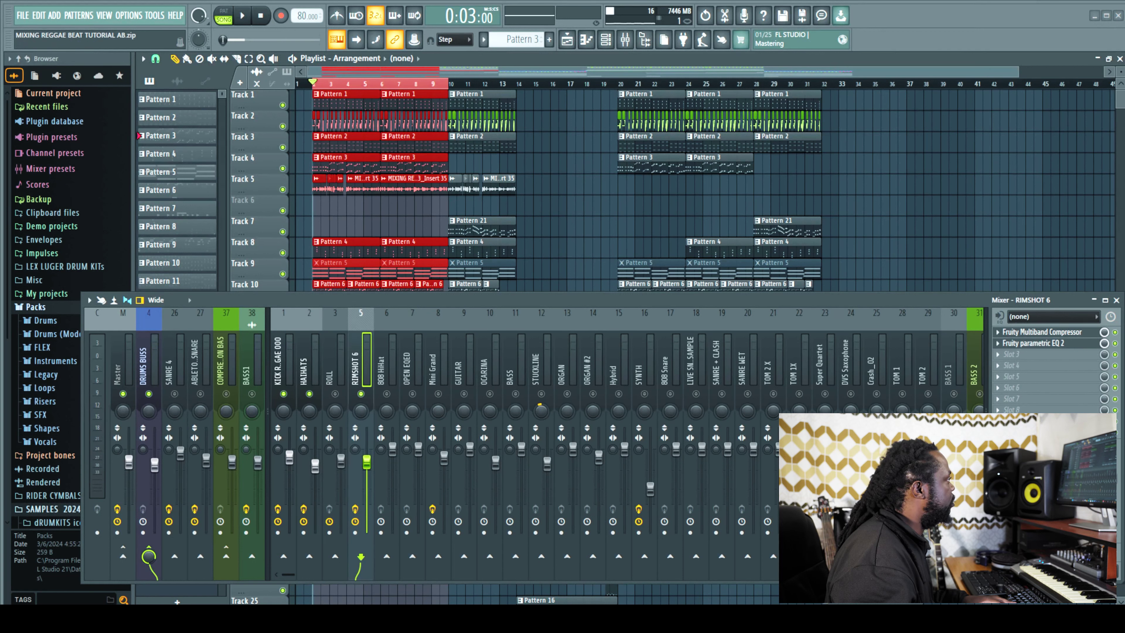
key(space)
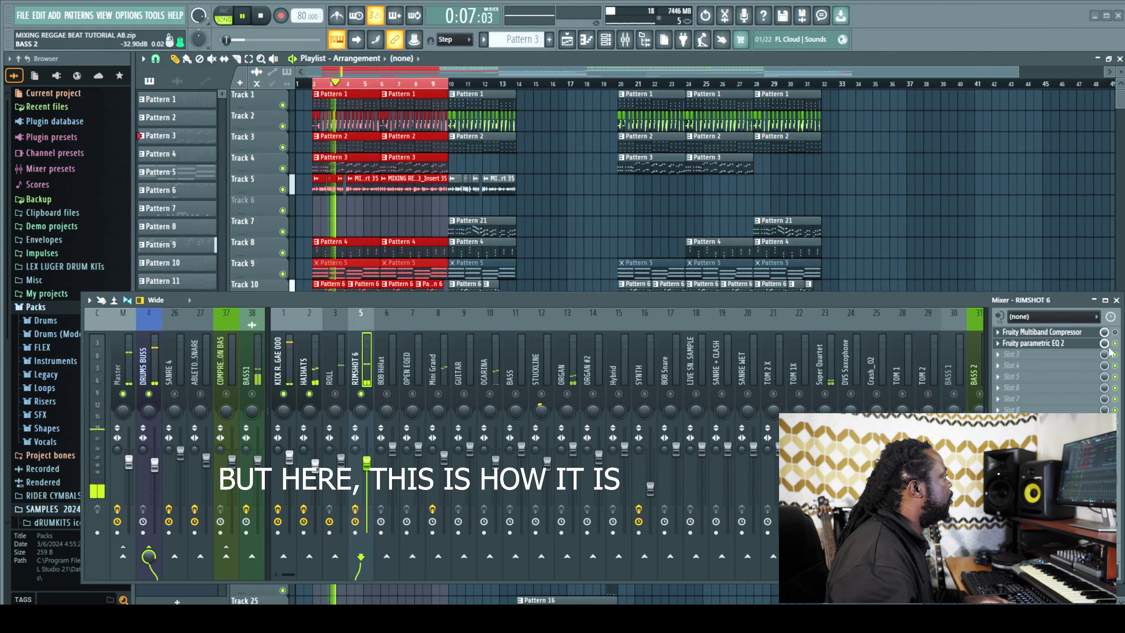
click(1055, 344)
drag(677, 128, 718, 99)
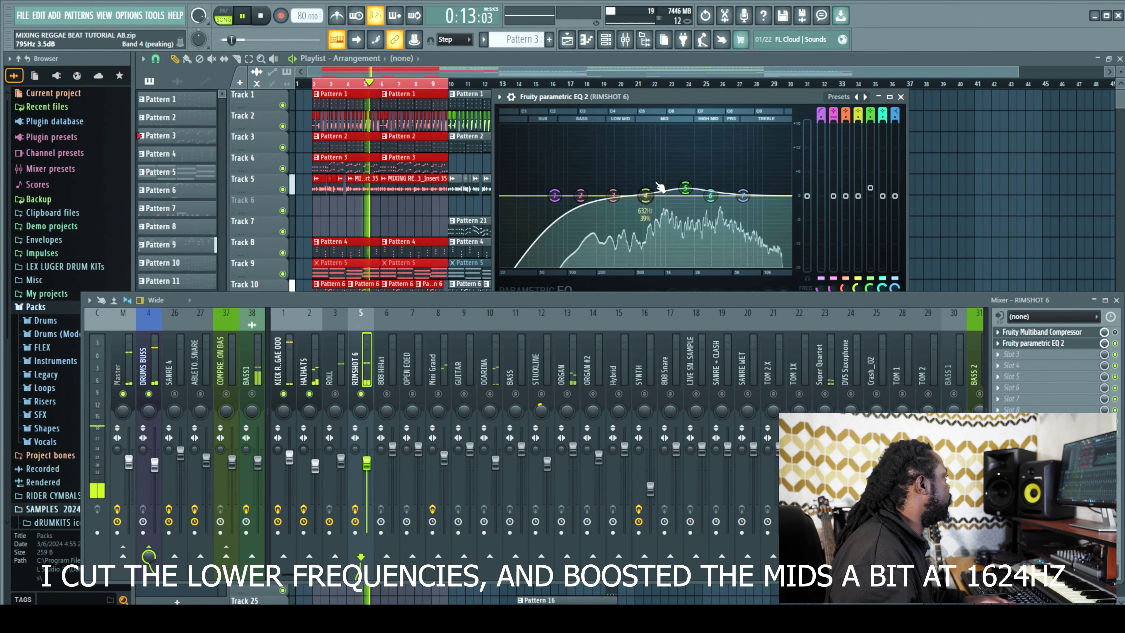
mouse_move(690, 201)
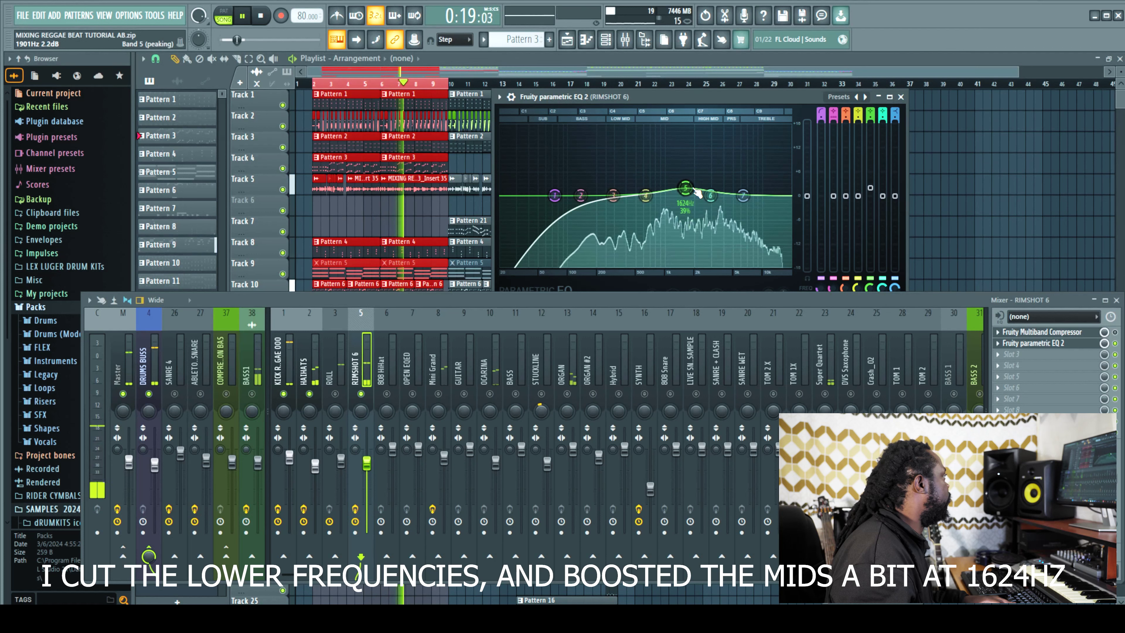
drag(686, 187, 685, 187)
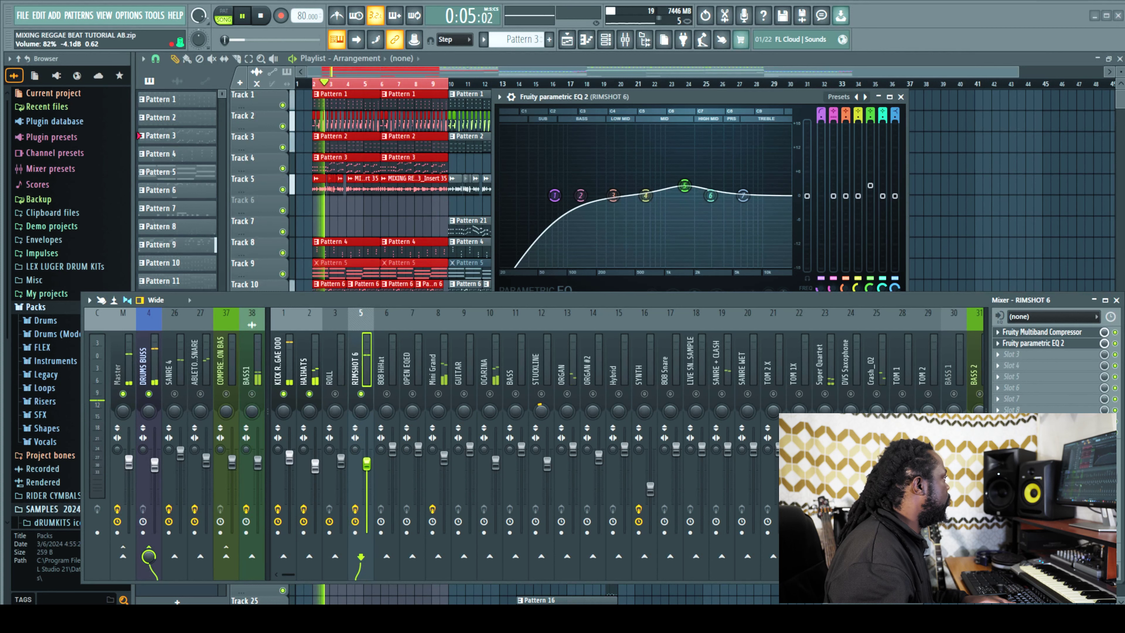
- Open the RIMSHOT 6 track's Fruity Multiband Compressor and audition the compressed rimshot in the loop
click(1056, 333)
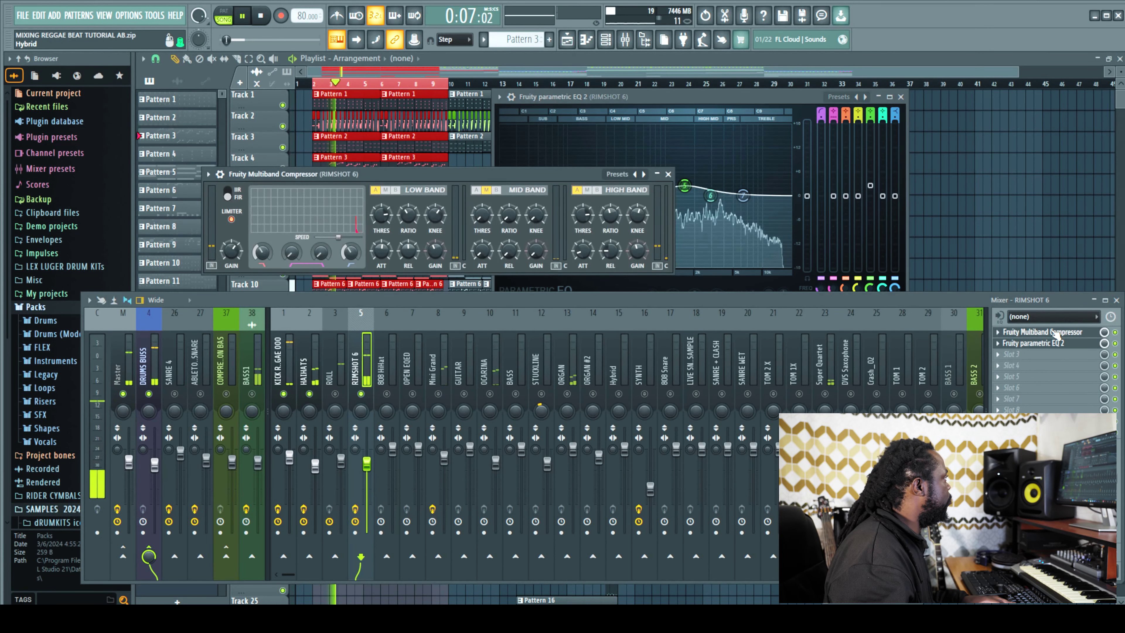
key(space)
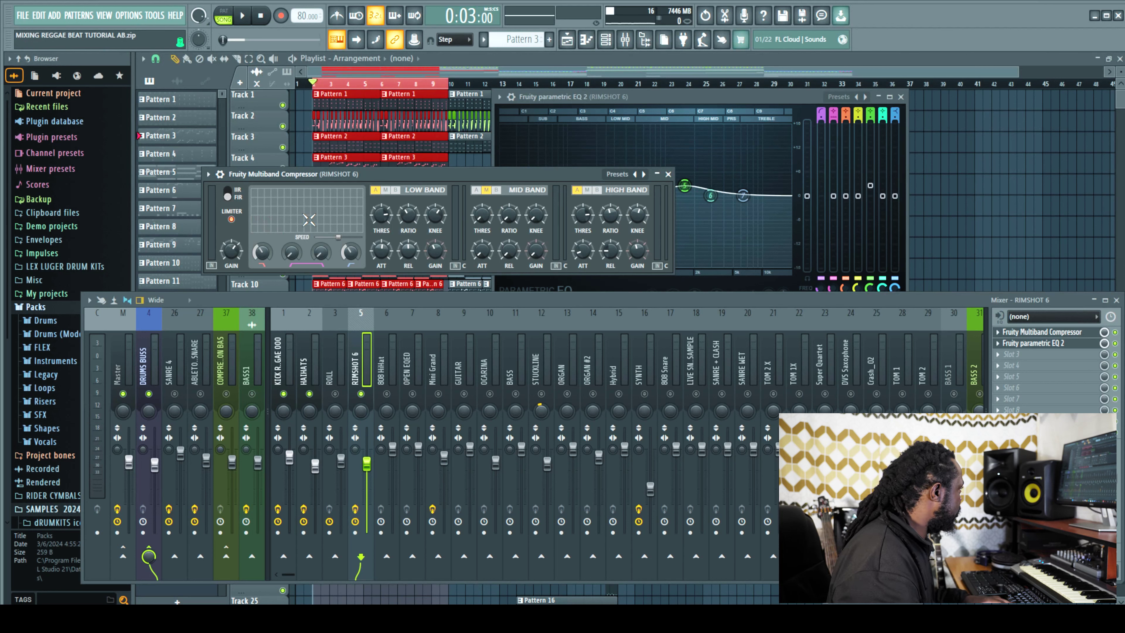
key(space)
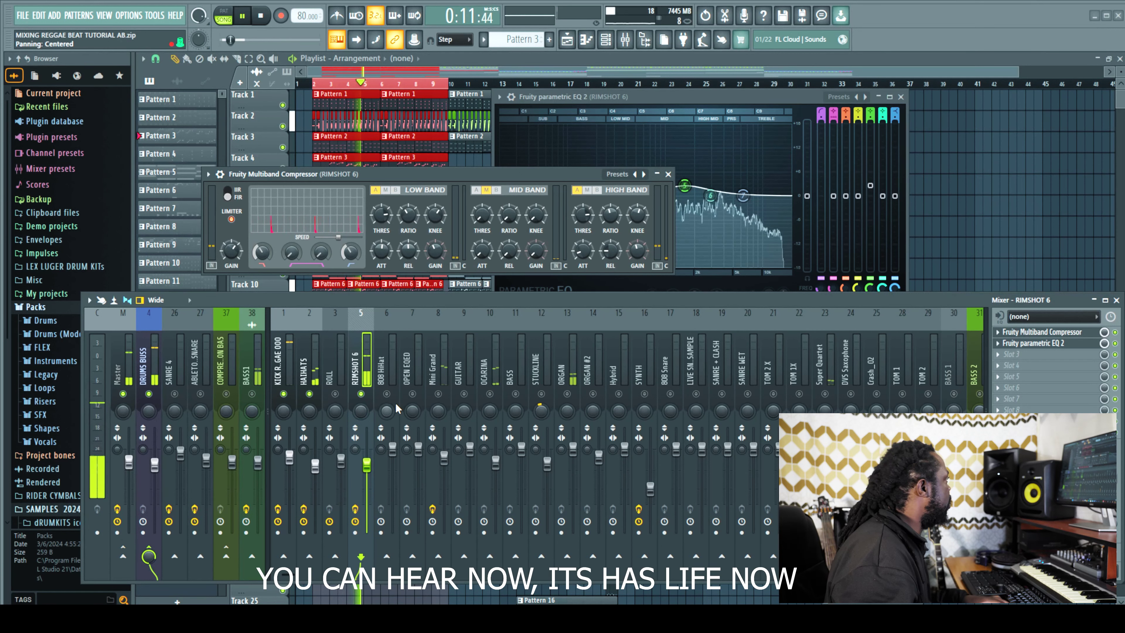
key(space)
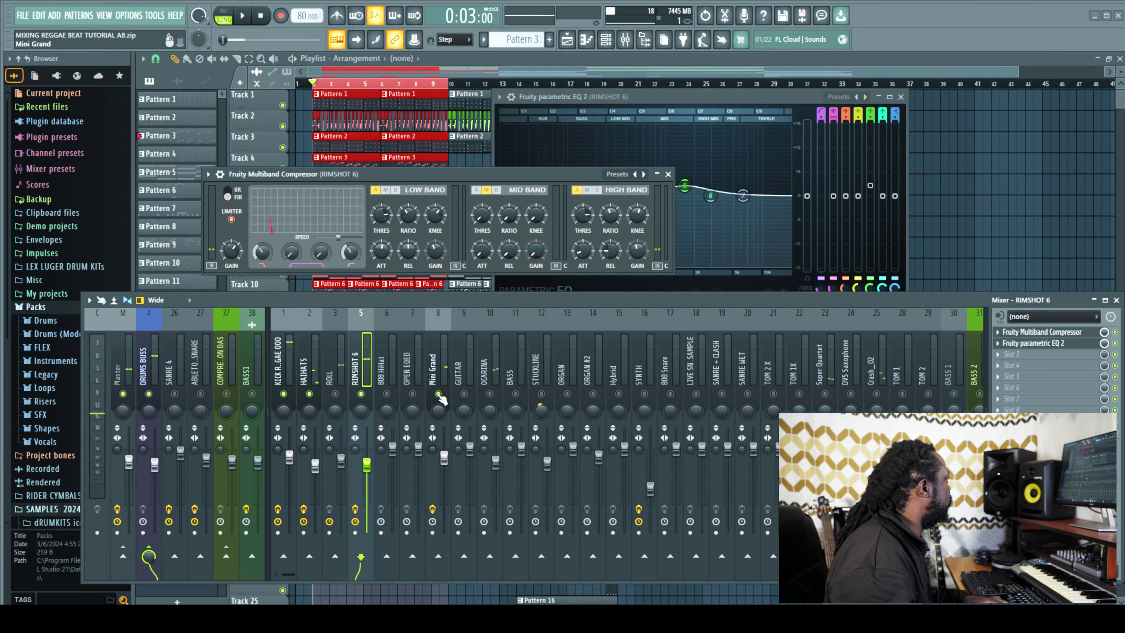
- Open the Mini Grand track's Fruity parametric EQ 2, fine-tune the band 6 boost around 3400 Hz, and audition the loop
click(433, 376)
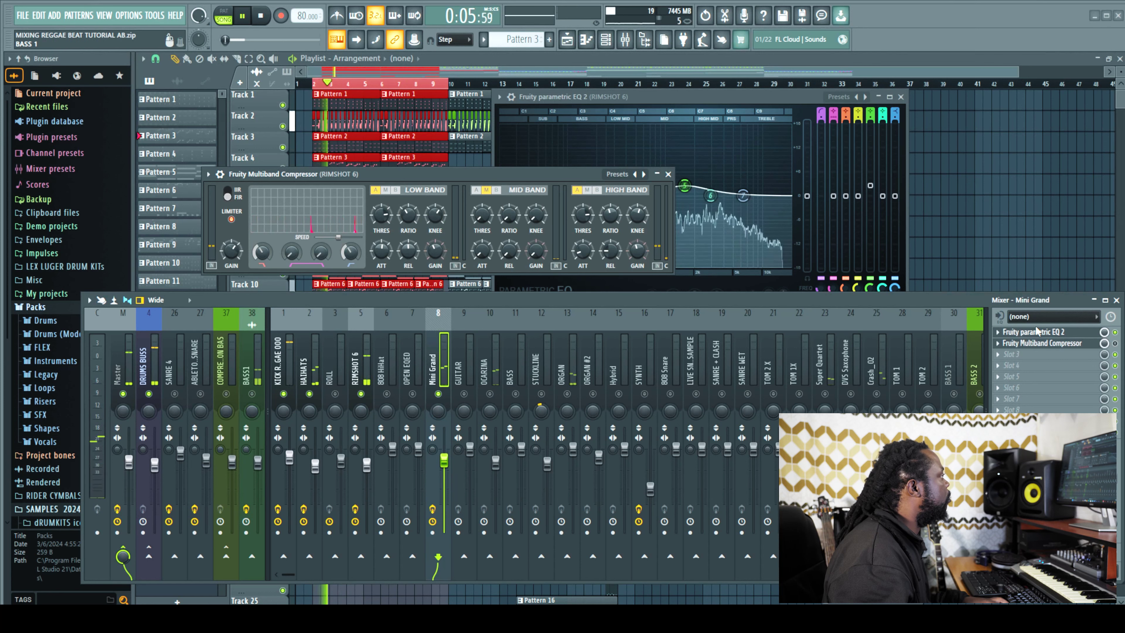
click(361, 363)
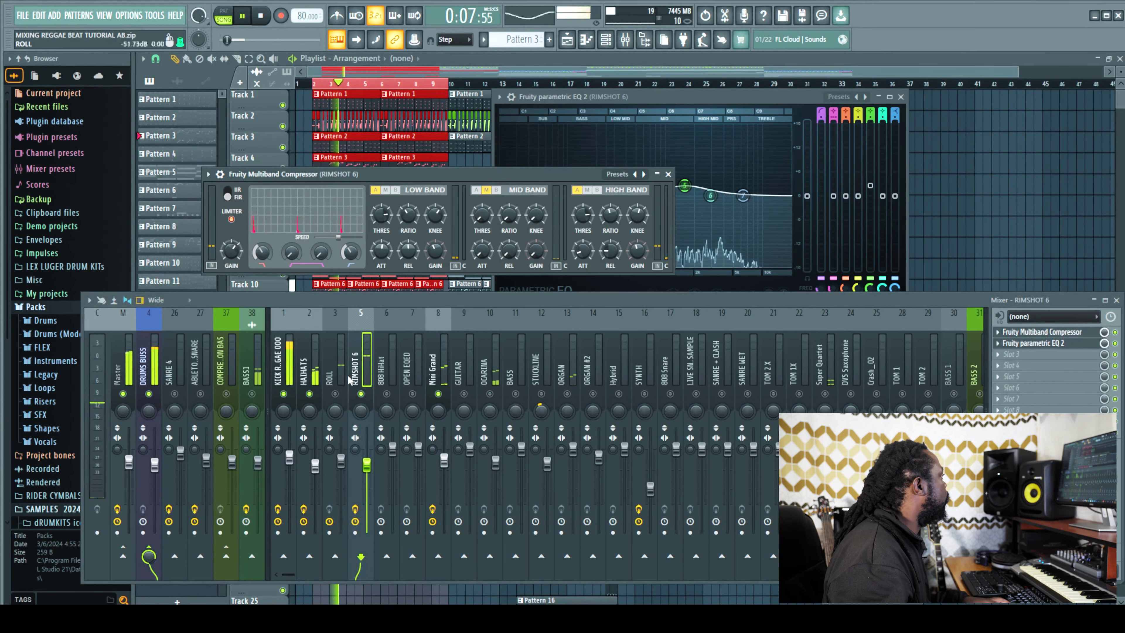
click(435, 368)
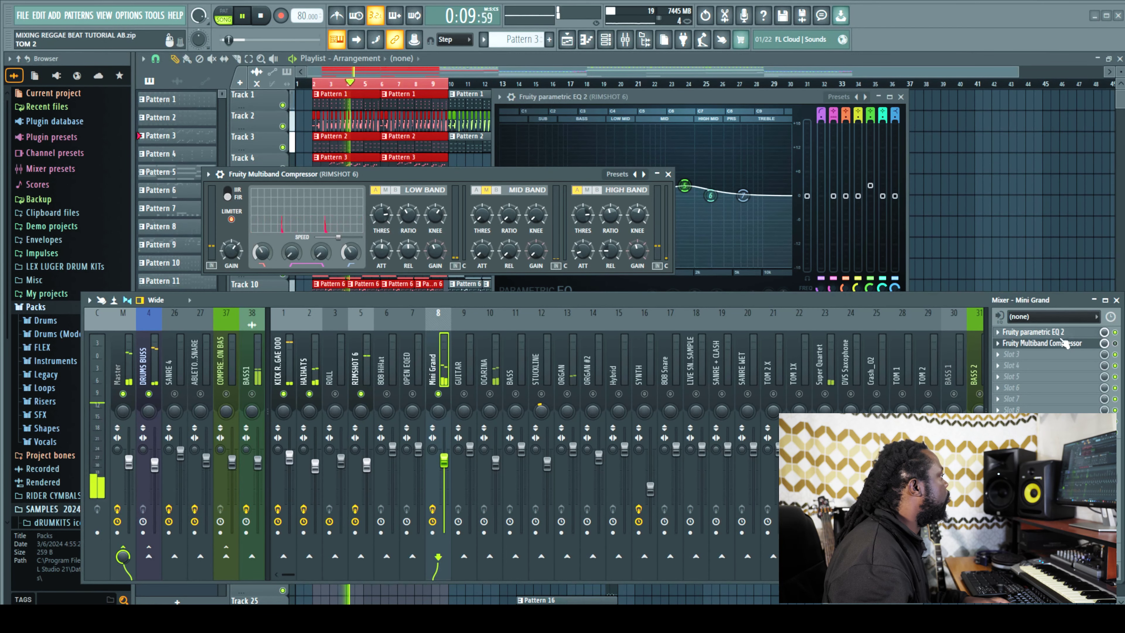
click(1037, 332)
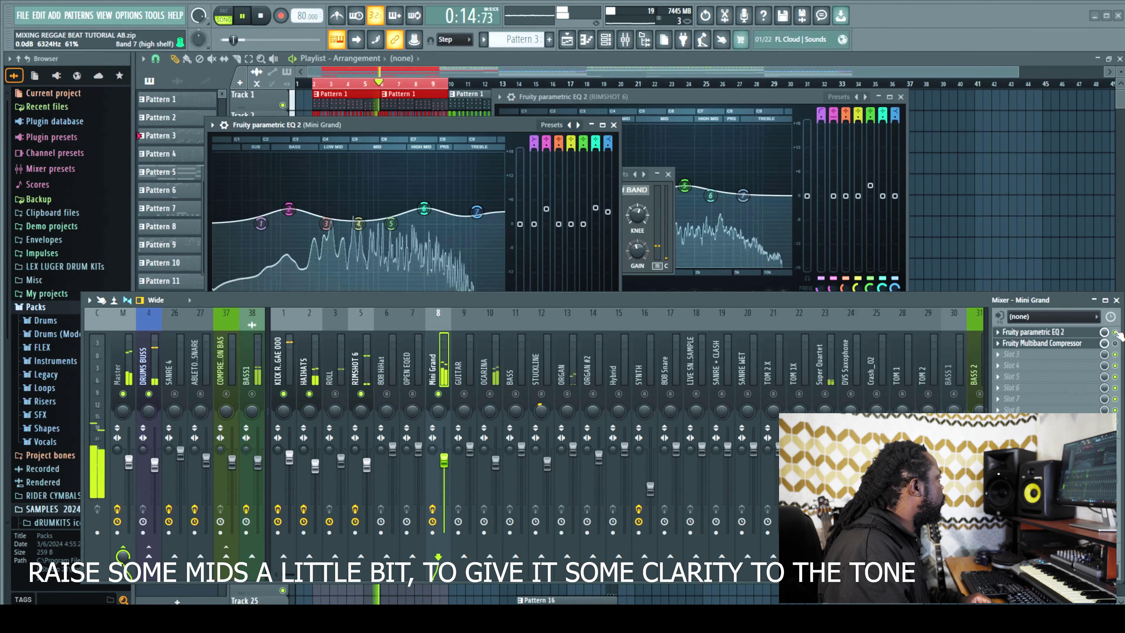
drag(424, 209, 422, 202)
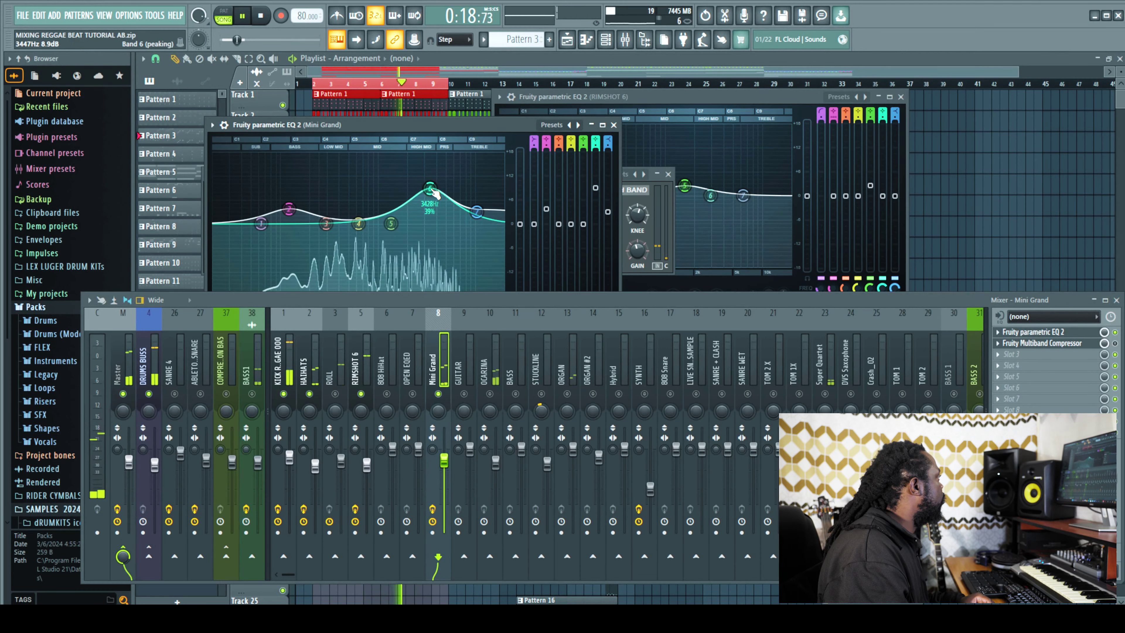
drag(429, 199, 427, 206)
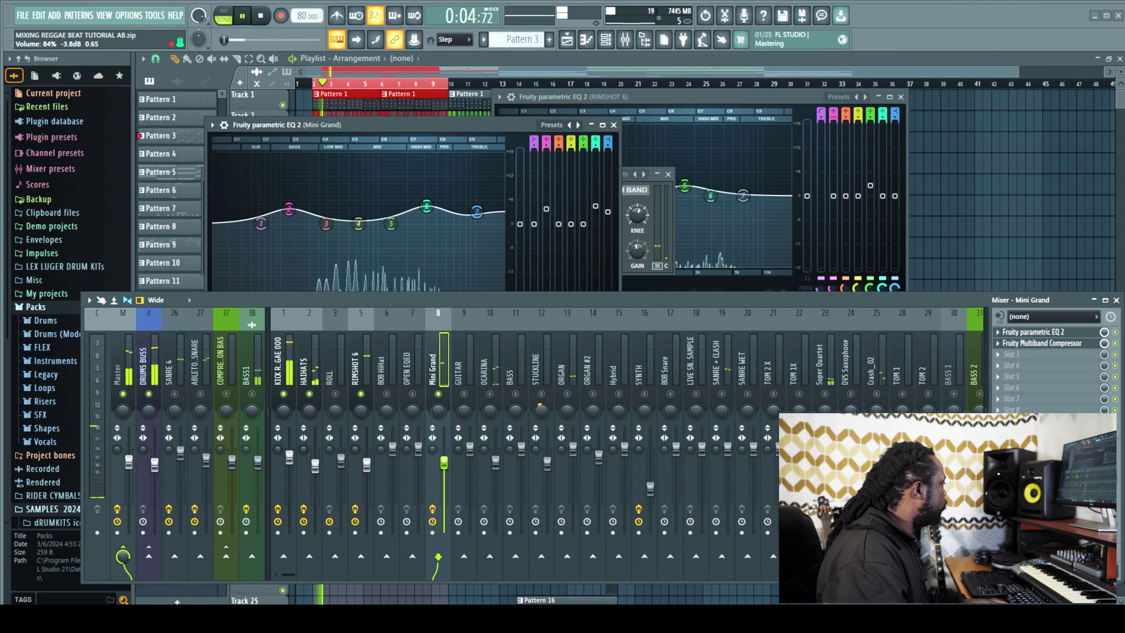
key(space)
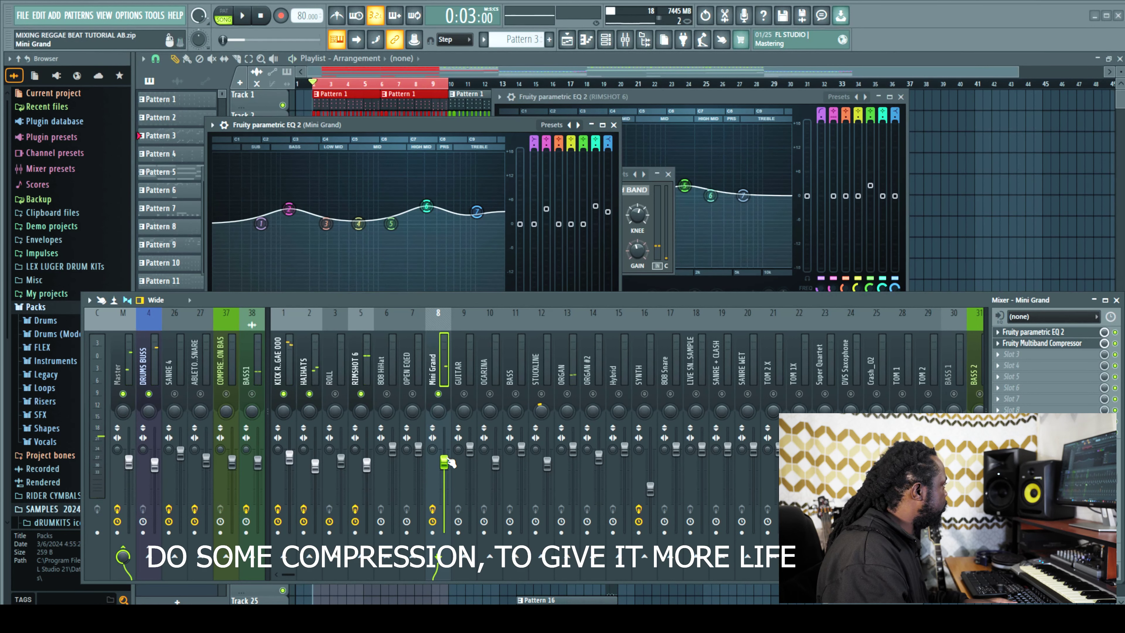
- Open the Mini Grand track's Fruity Multiband Compressor, raise the low band gain, and audition the compressed piano in the loop
key(space)
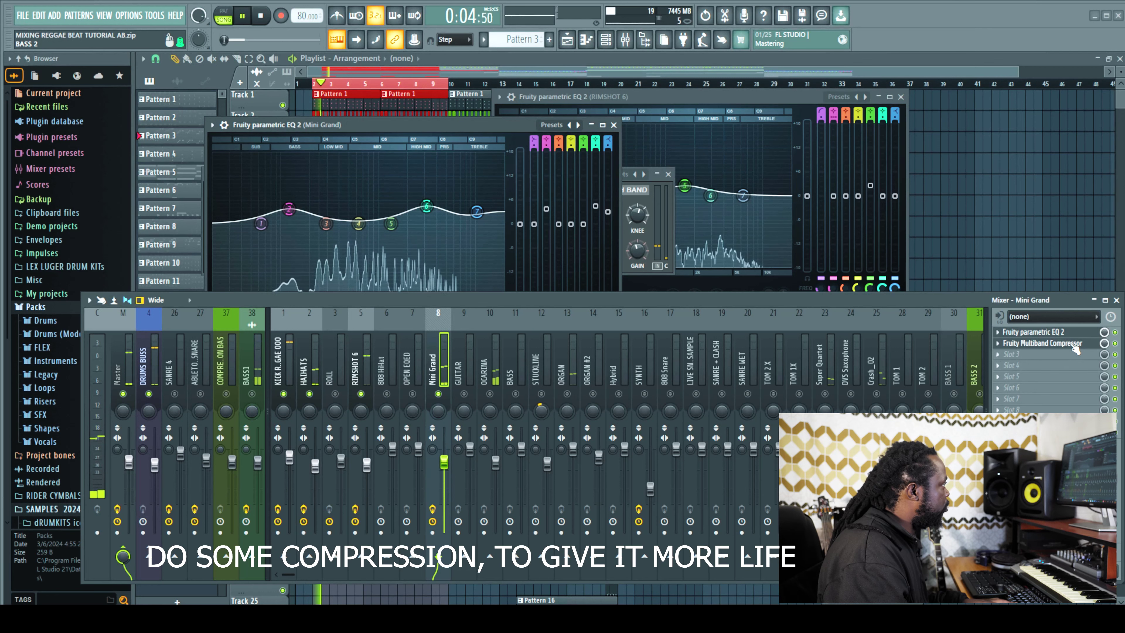
click(1055, 345)
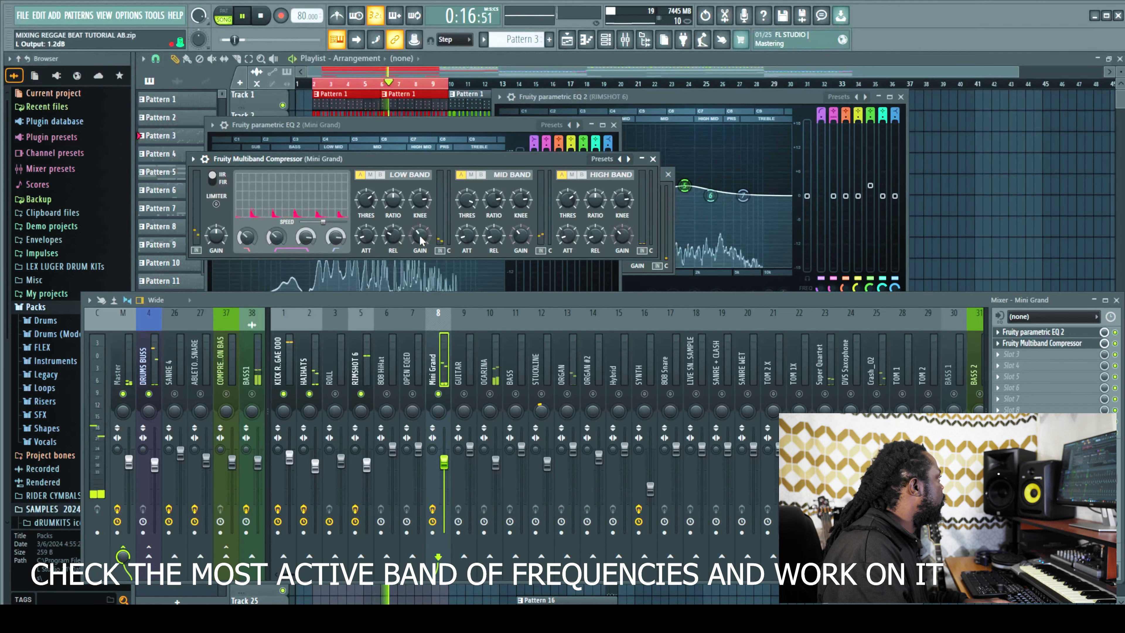
drag(423, 238, 423, 225)
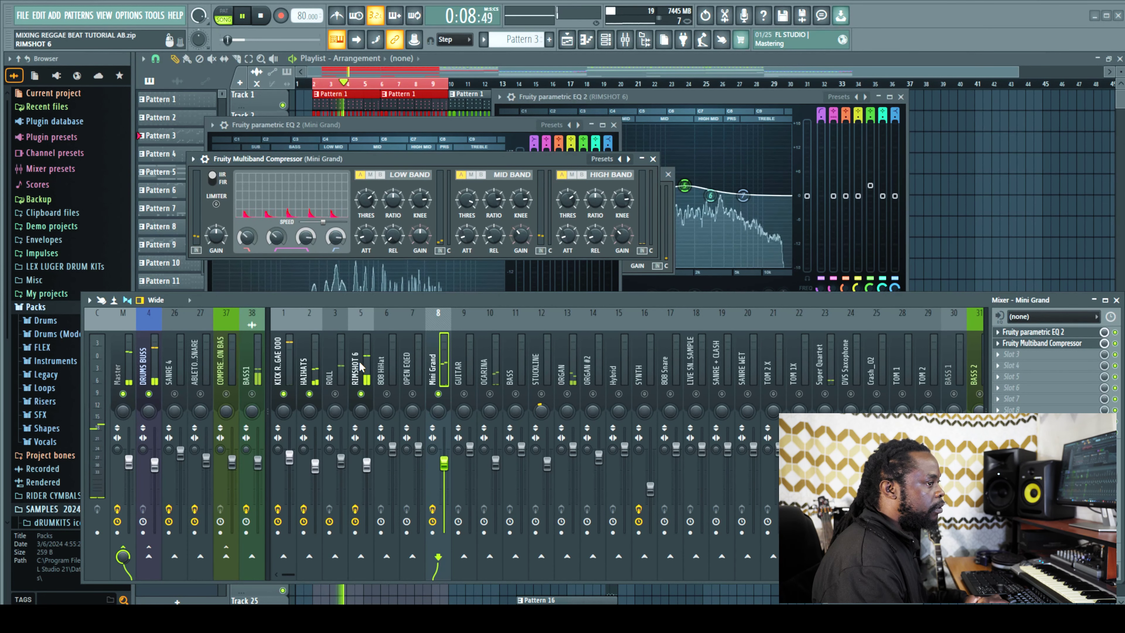
key(space)
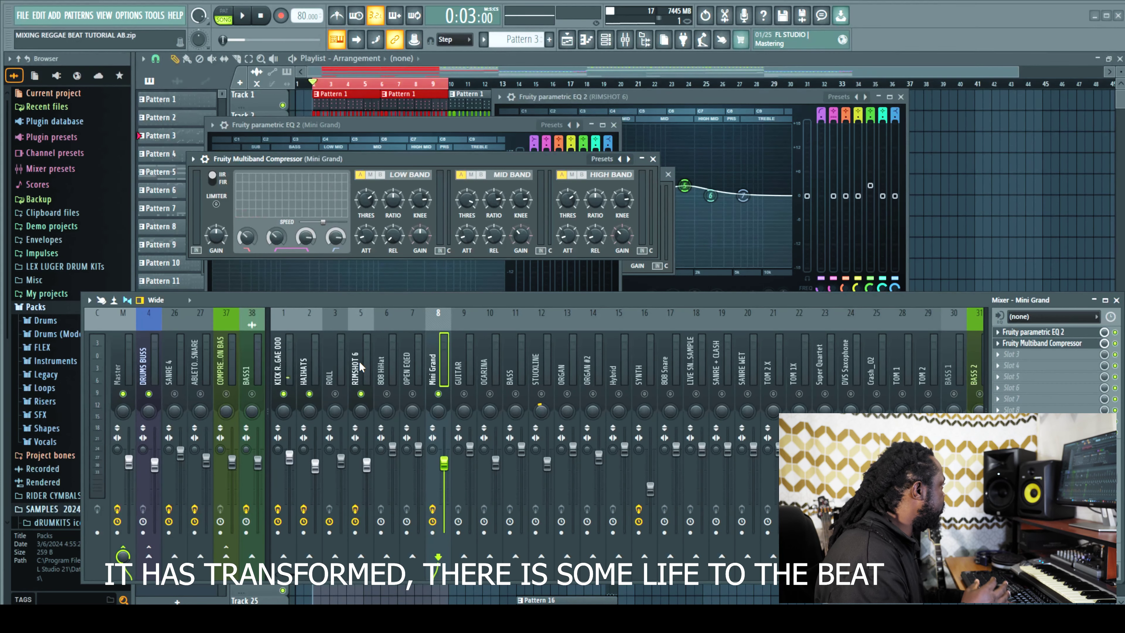
key(space)
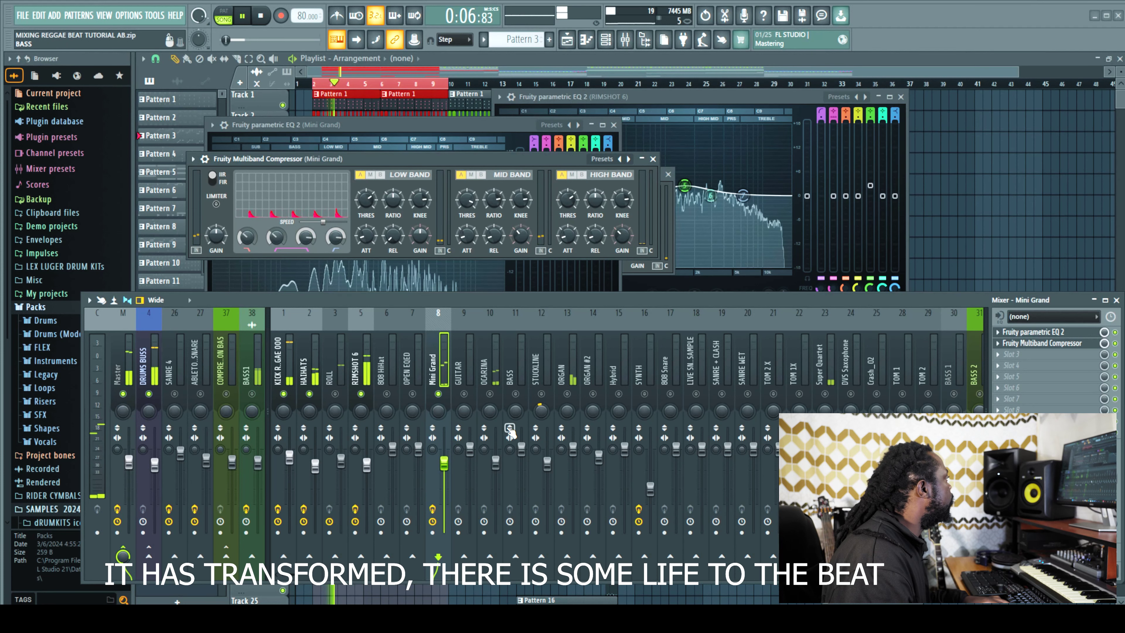
- Lower the CHOP GUITAR track's volume to 22% (-23.2 dB) and pan it slightly right while the loop plays
key(space)
drag(300, 576, 397, 588)
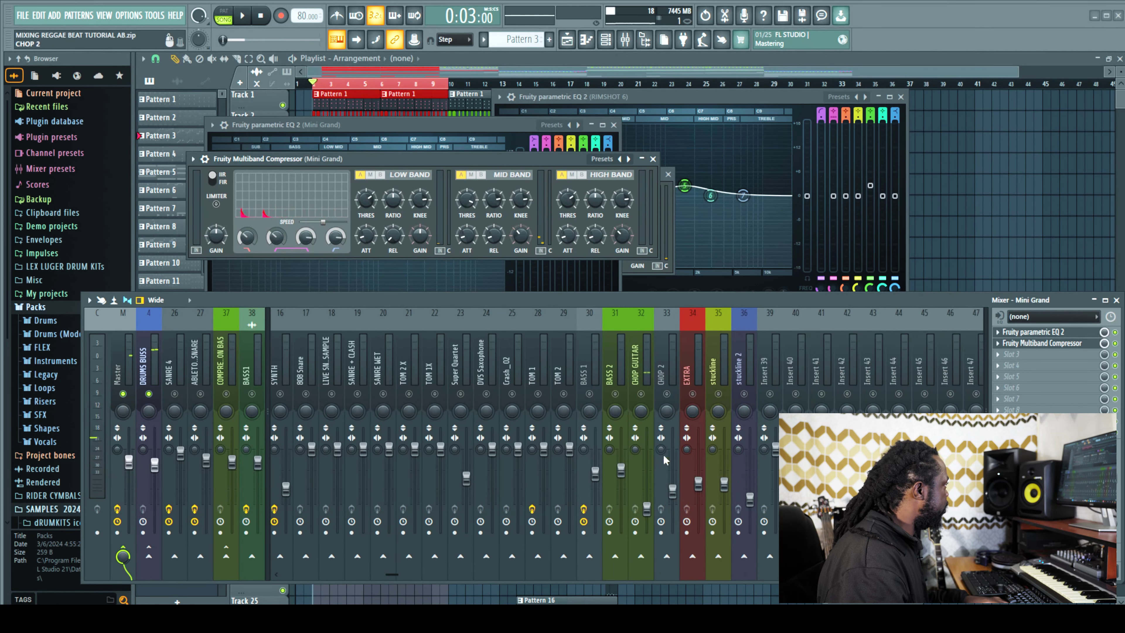
key(space)
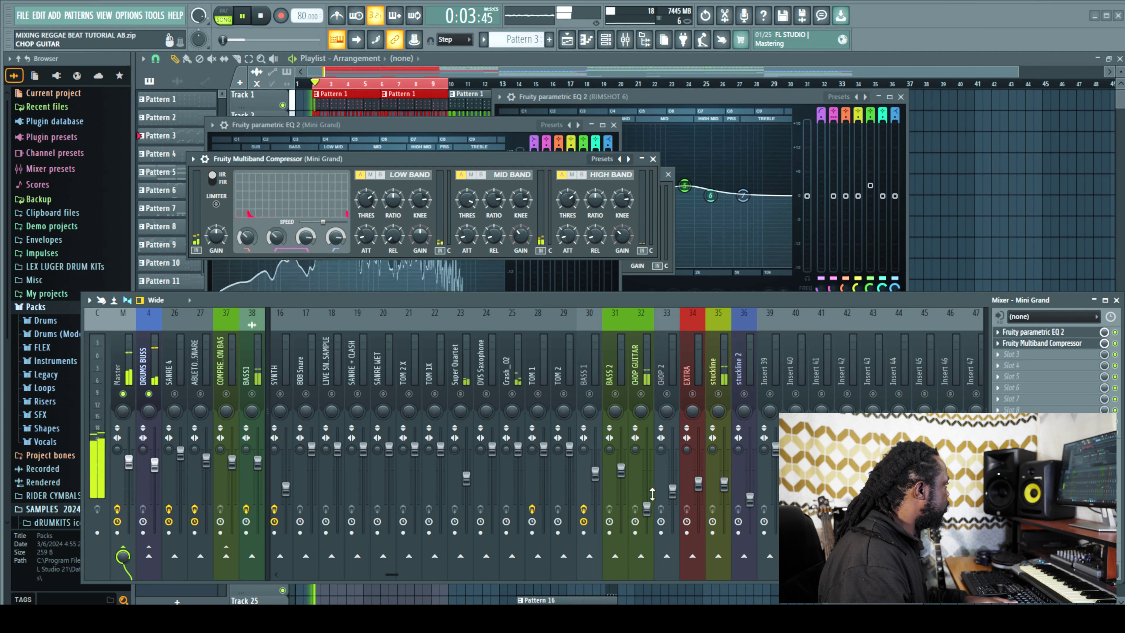
click(633, 376)
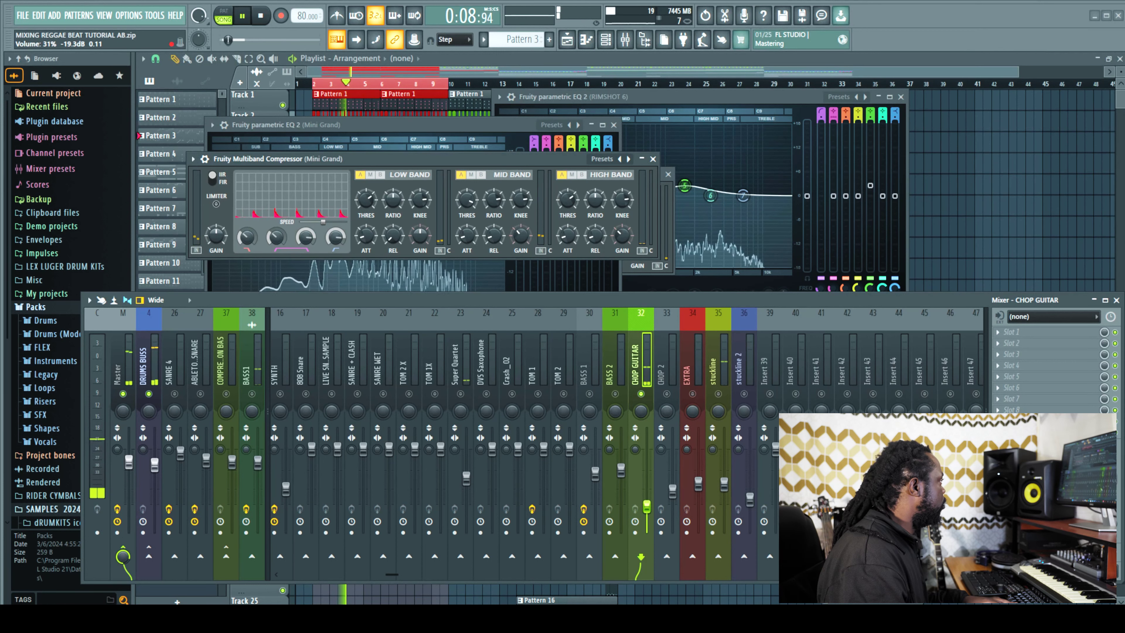
drag(647, 506, 647, 514)
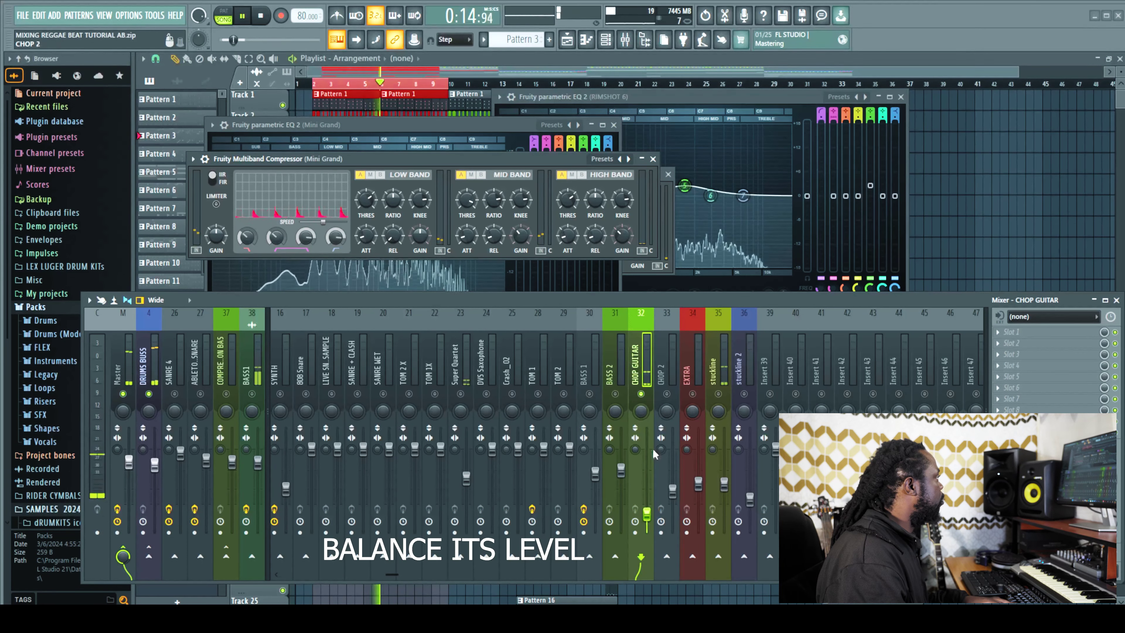
drag(641, 411, 641, 406)
key(space)
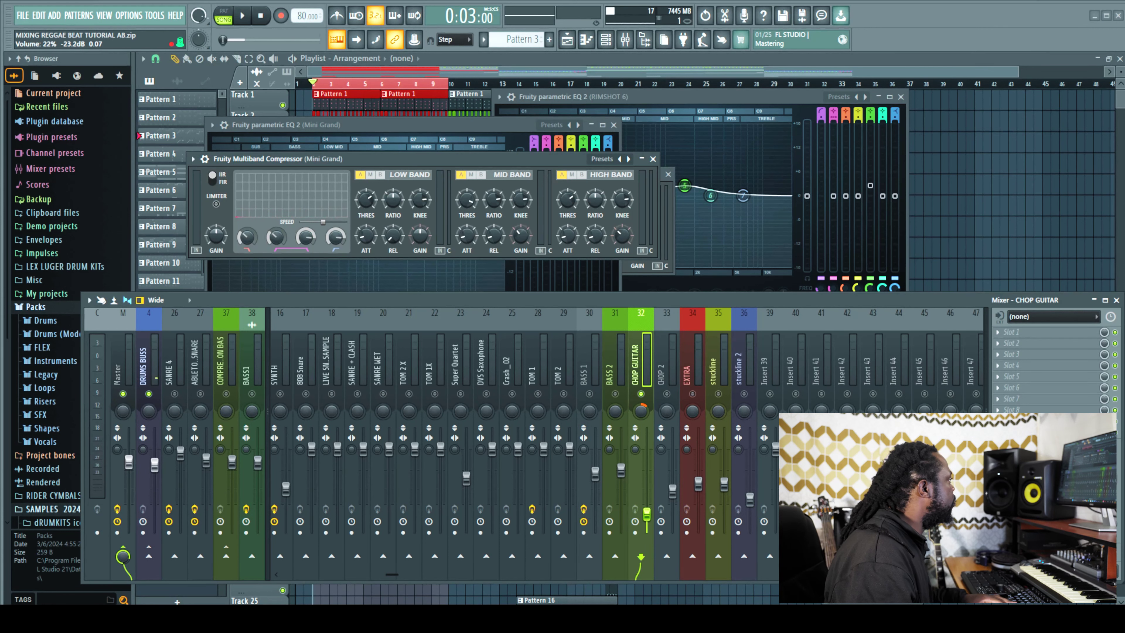
- Add Fruity Parametric EQ to the CHOP GUITAR track's first effect slot, load a preset, and audition the loop
click(1011, 332)
mouse_move(1054, 342)
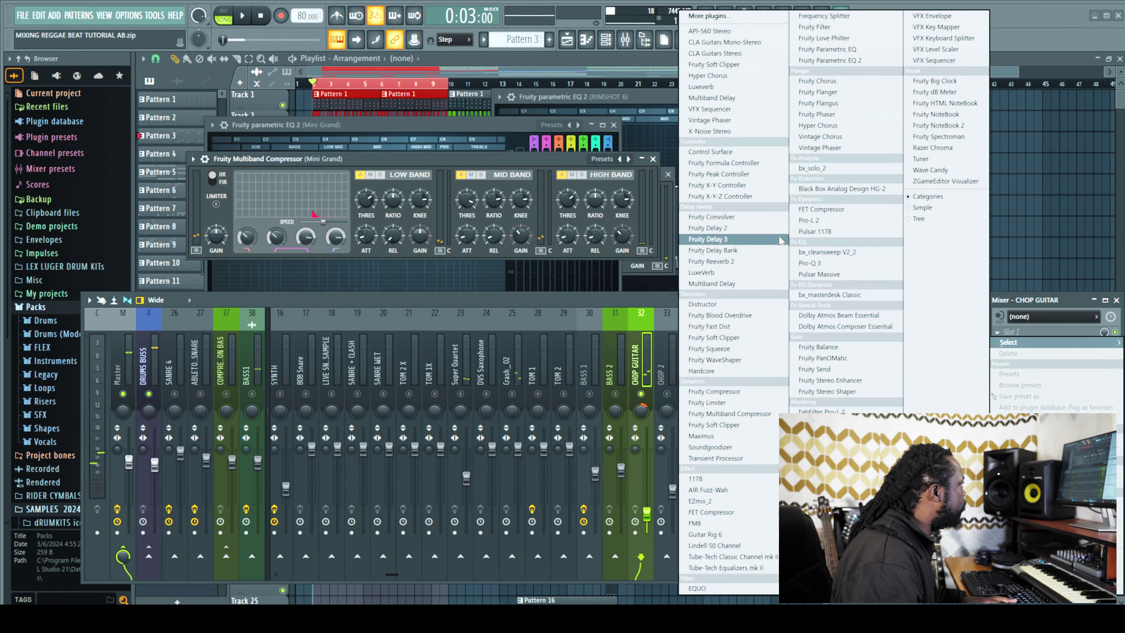
click(829, 49)
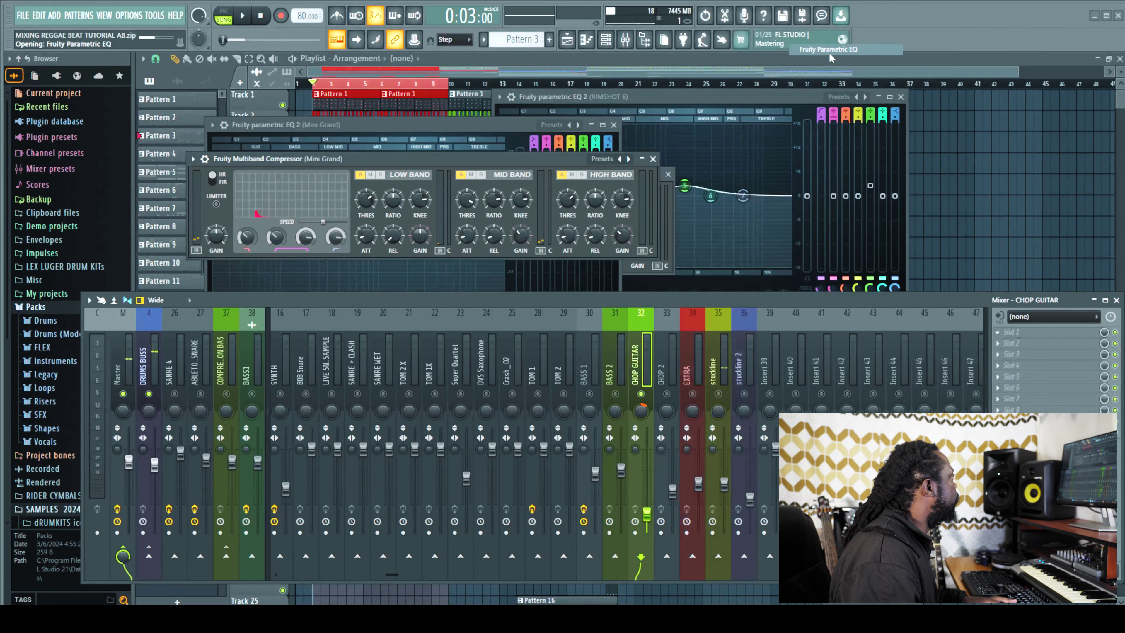
click(547, 107)
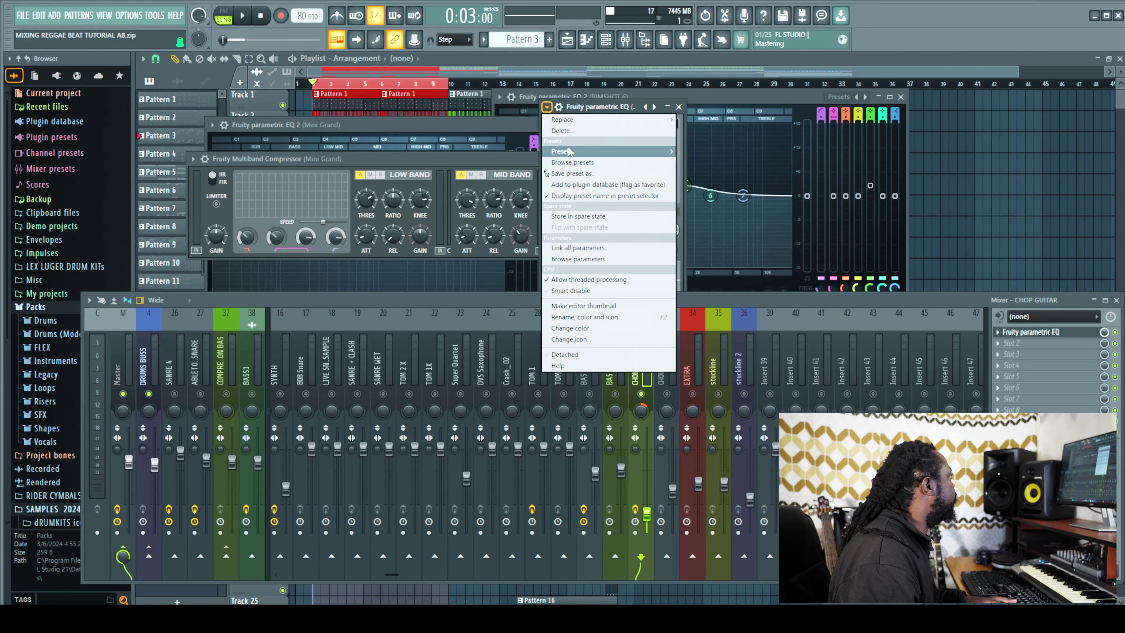
mouse_move(570, 152)
click(727, 214)
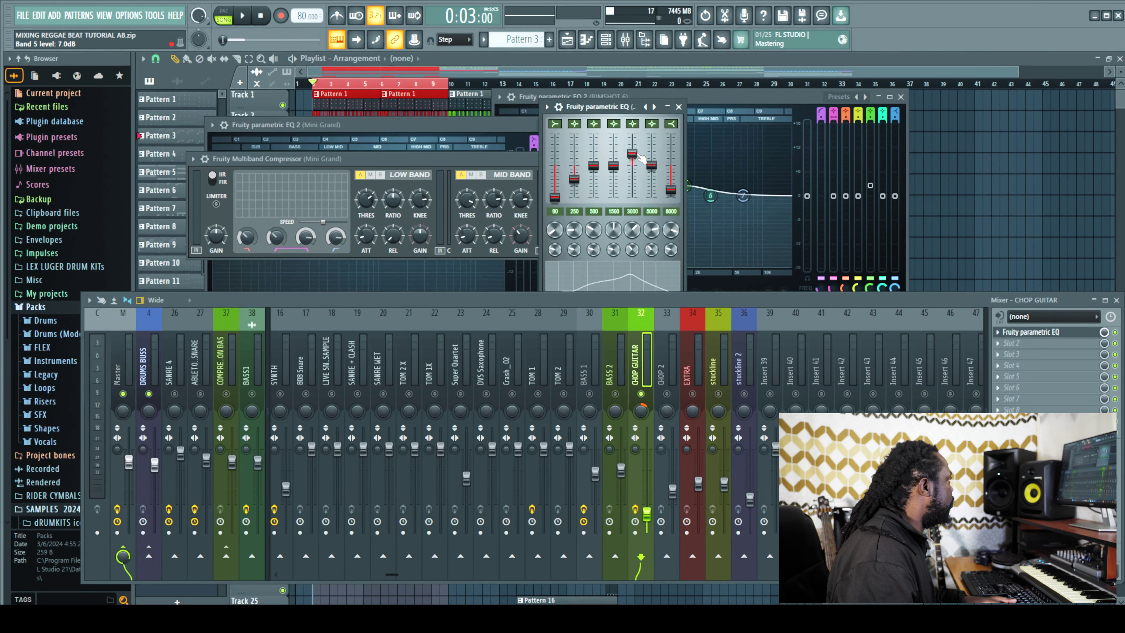
key(space)
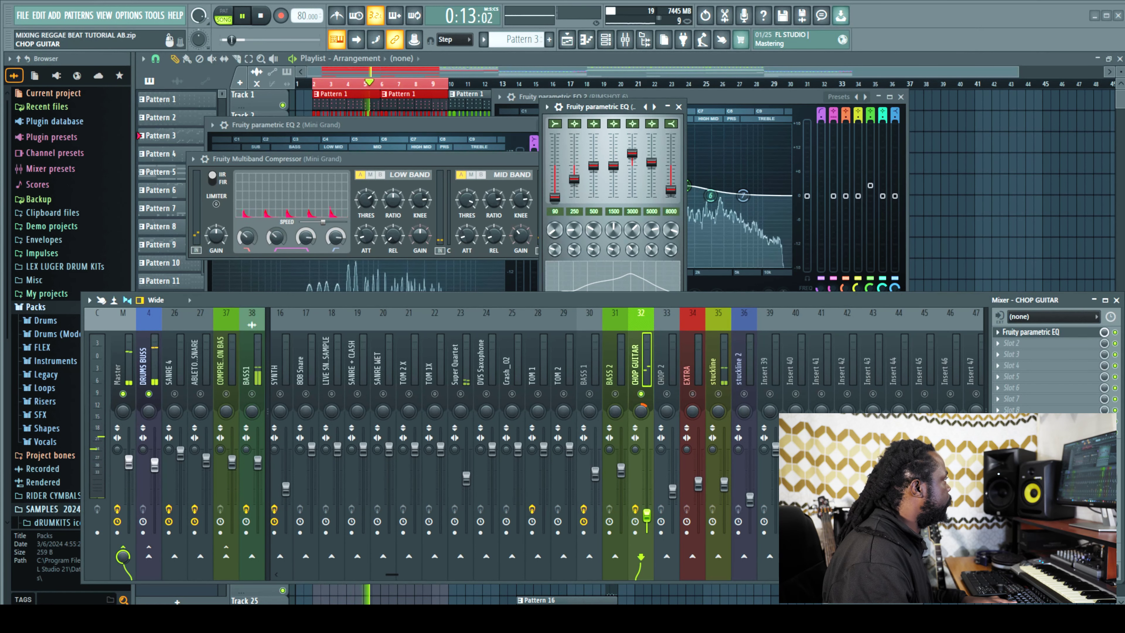
key(space)
- Add AIR Fuzz-Wah to the CHOP GUITAR track's second effect slot, load the GUITAR 2 preset, and audition it
click(1001, 343)
mouse_move(998, 347)
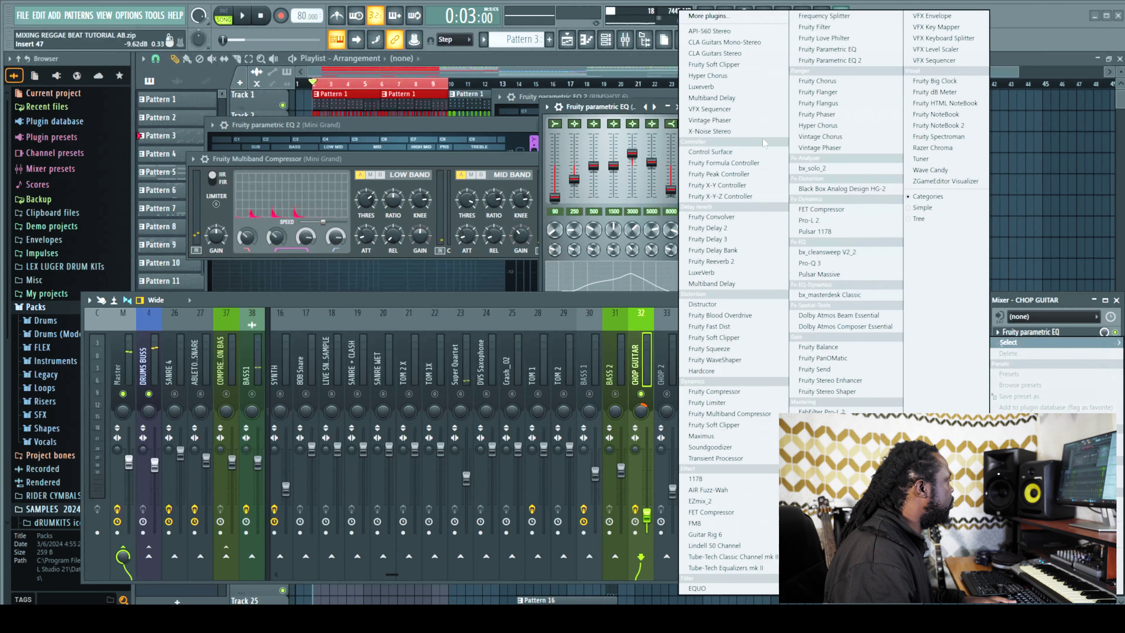
click(720, 490)
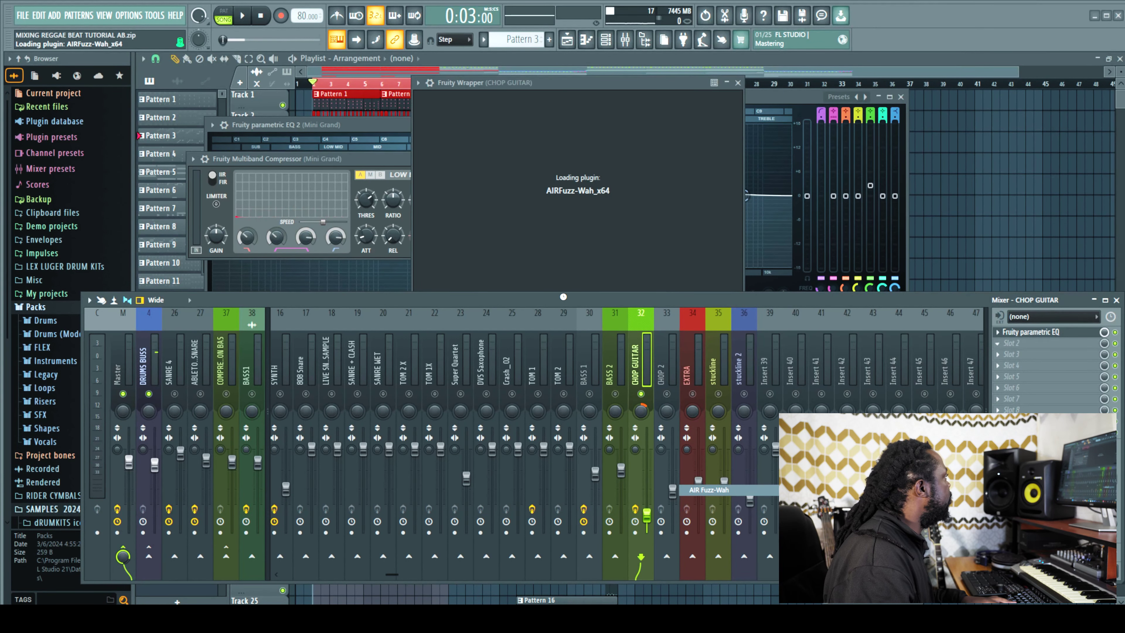
drag(615, 298, 612, 321)
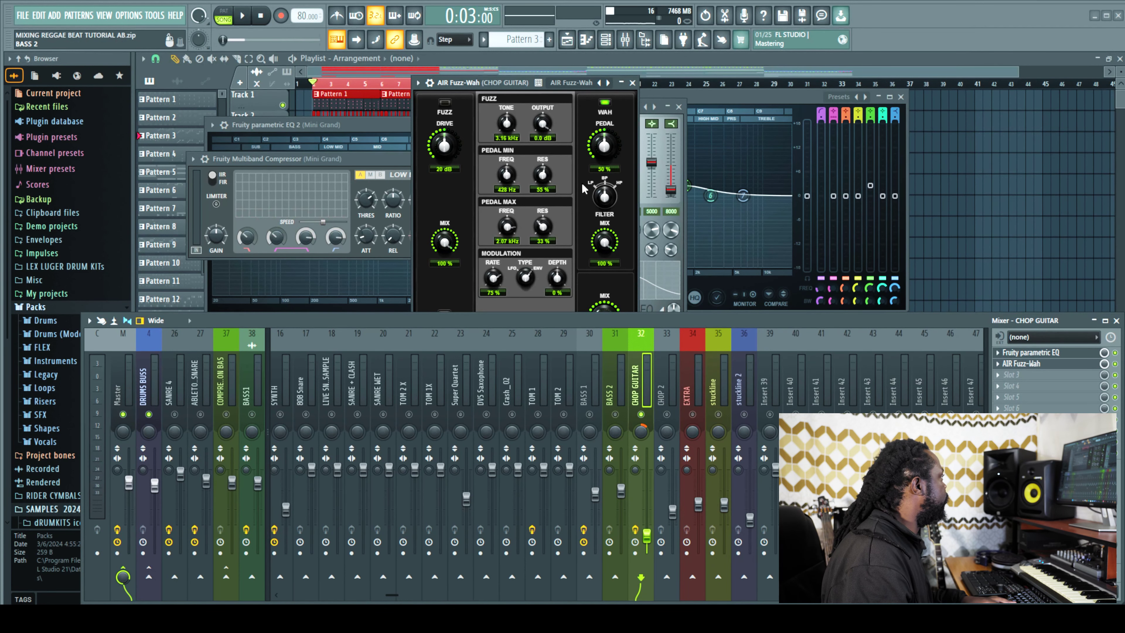
click(418, 83)
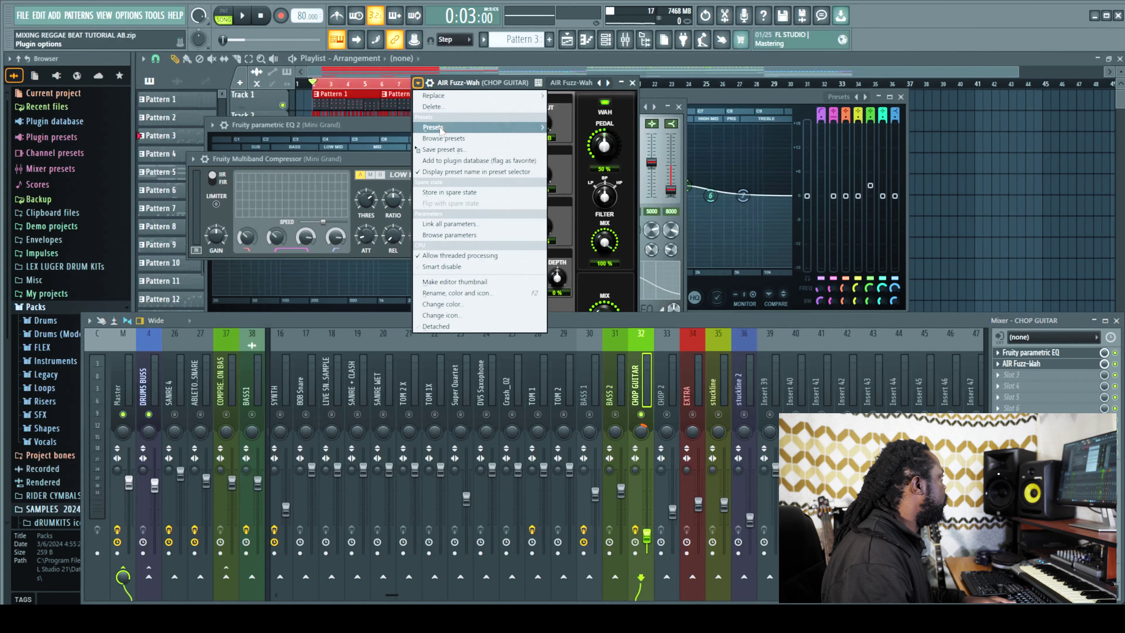
mouse_move(443, 127)
click(576, 168)
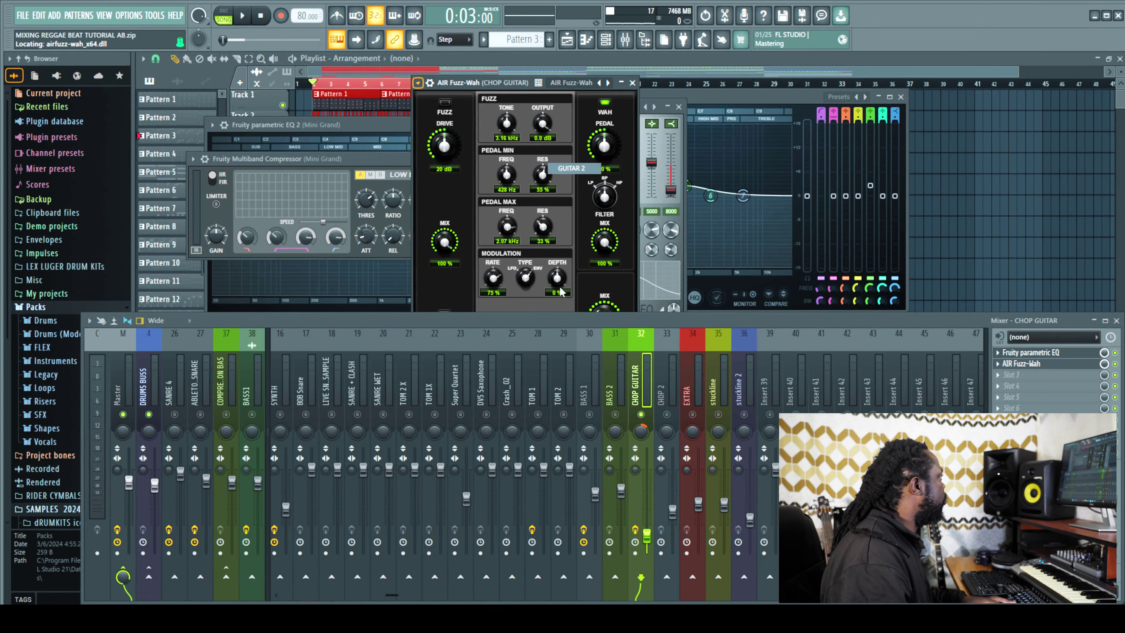
drag(632, 321, 635, 333)
drag(634, 335, 634, 313)
key(space)
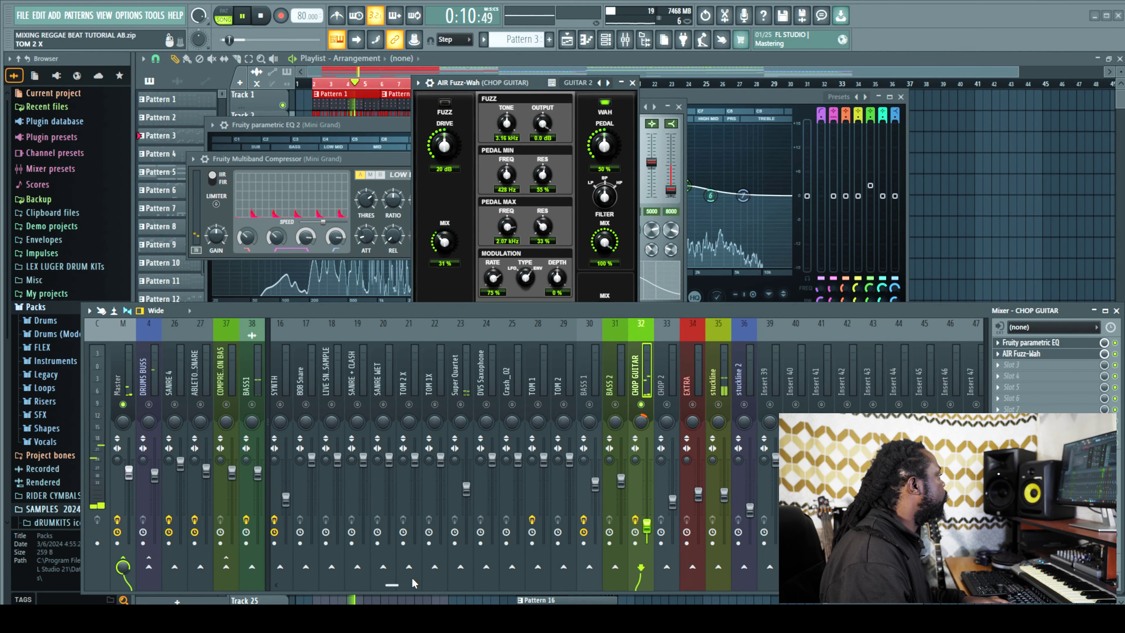
- Select the Mini Grand track and pan it slightly left while auditioning the loop
drag(389, 583, 292, 588)
click(409, 421)
drag(409, 421, 409, 435)
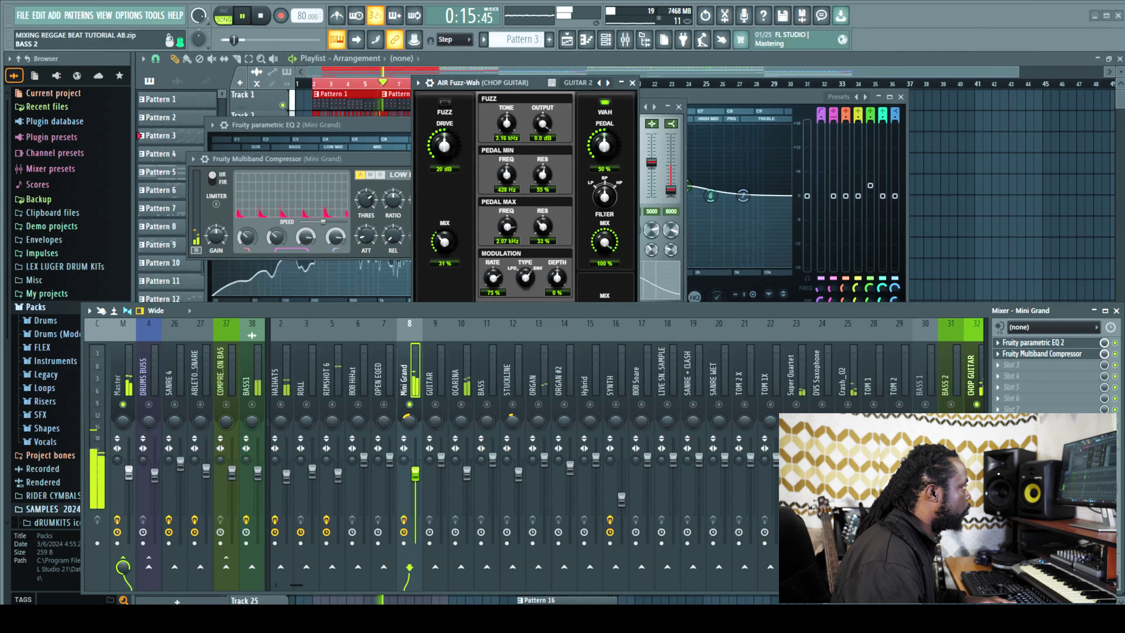
key(space)
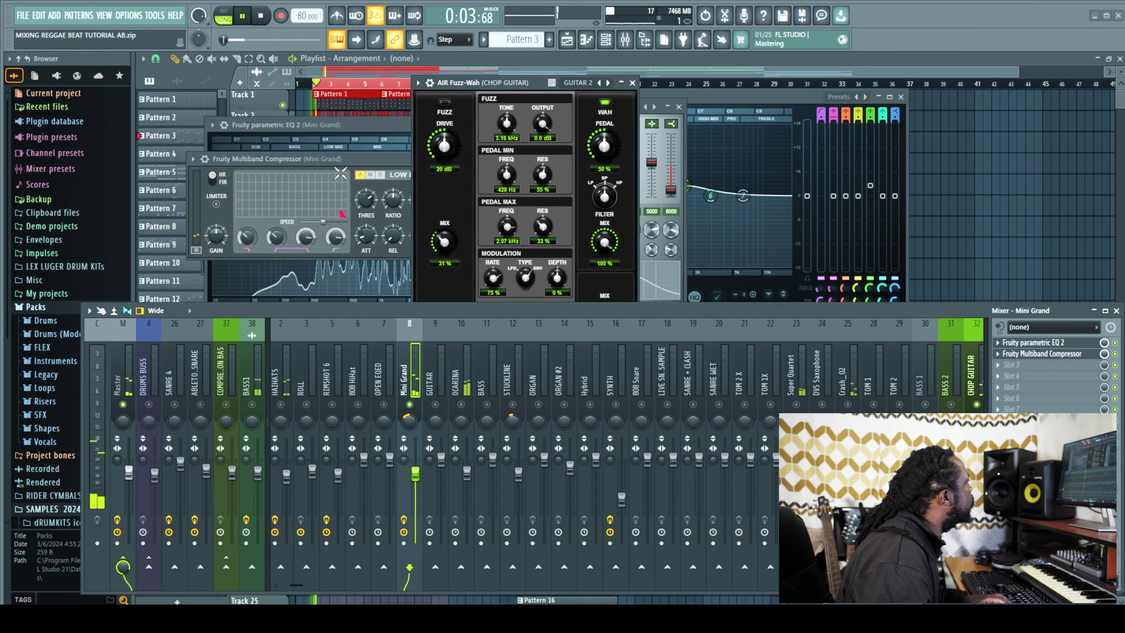
- Release the solo from the CHOP GUITAR track so all mixer tracks are unmuted, and stop playback
drag(296, 585, 363, 585)
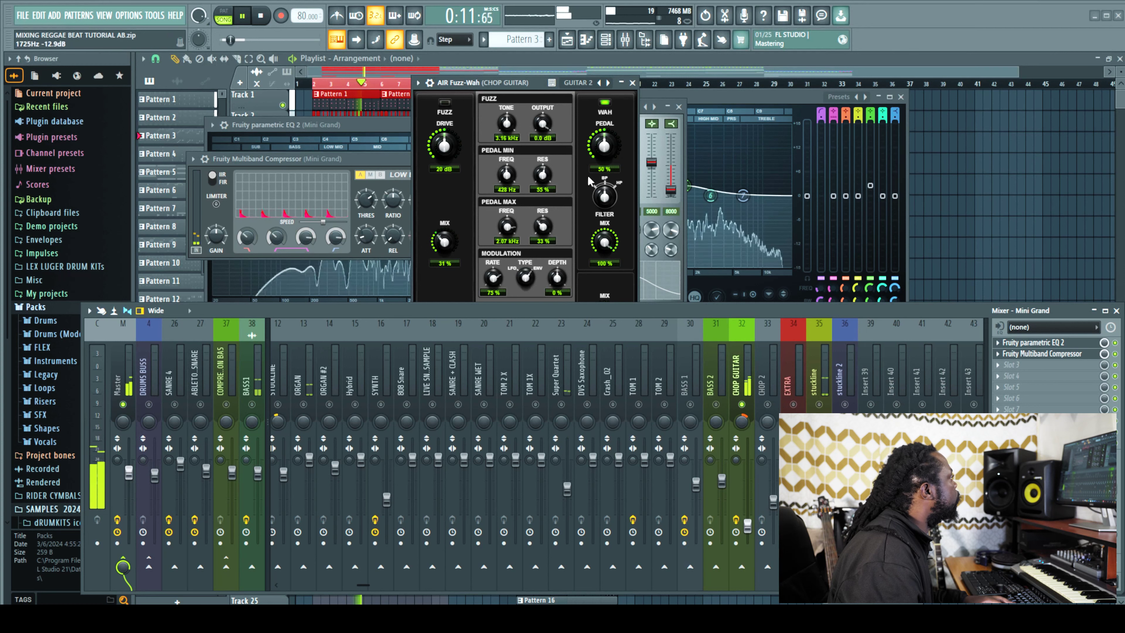
right_click(742, 405)
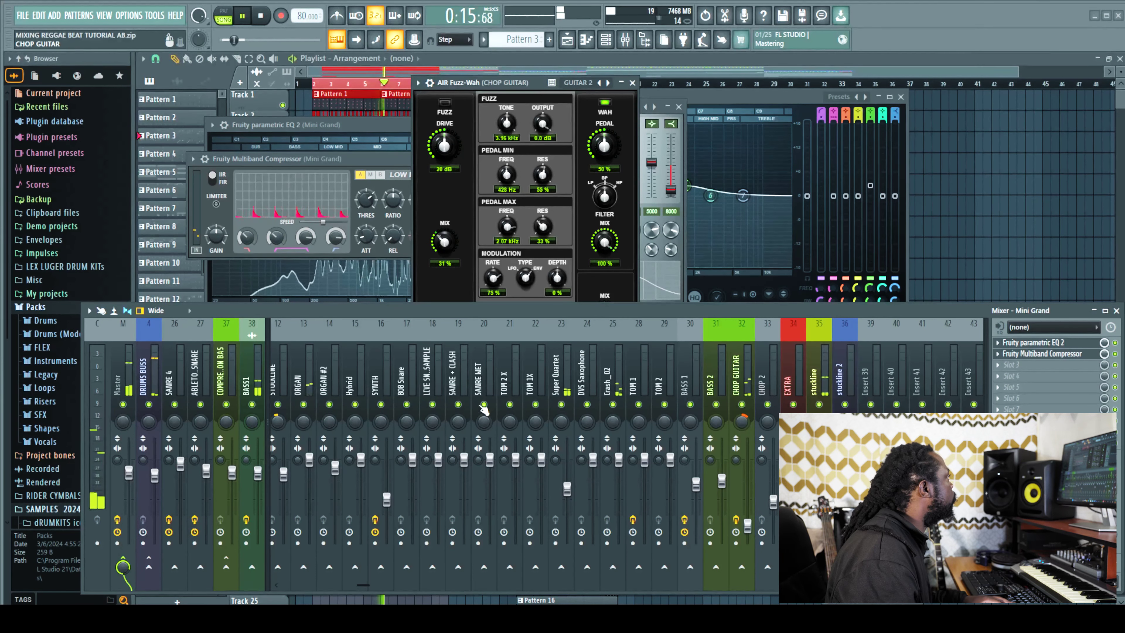
key(space)
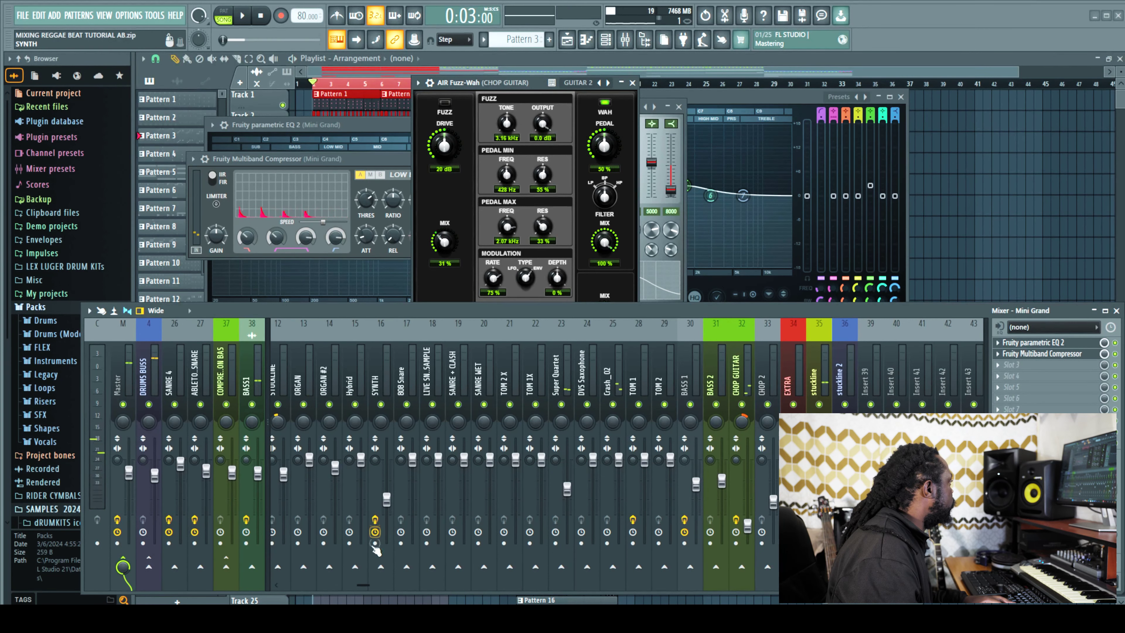
- Solo the BASS1 track and lower its volume to 79% (-5.1 dB) while auditioning the loop
drag(367, 586, 341, 586)
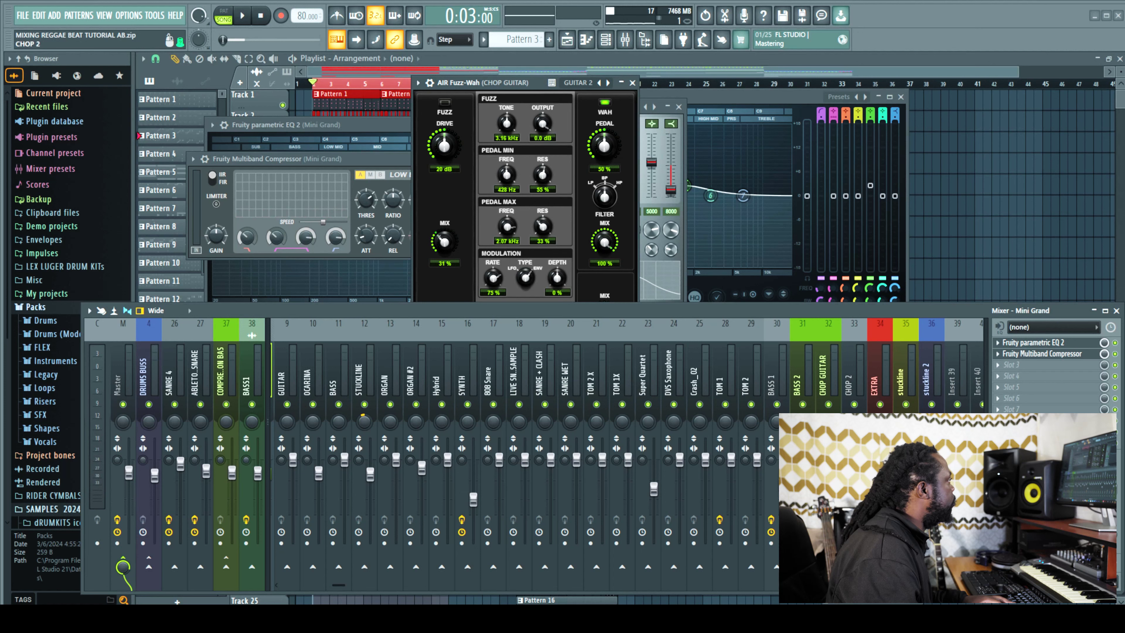
click(799, 388)
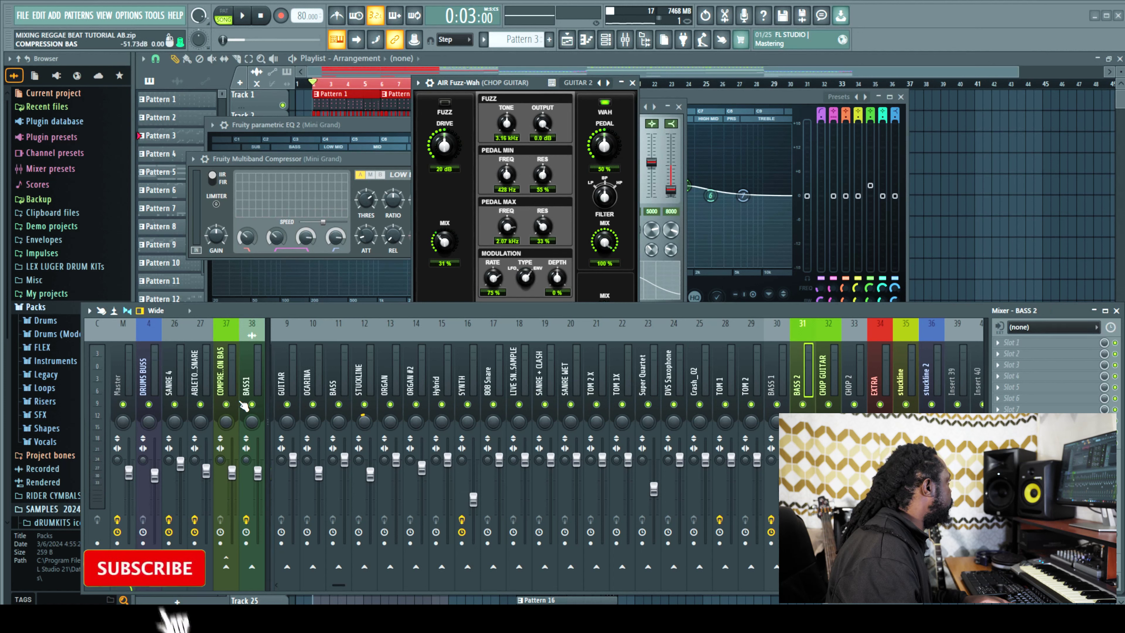
click(251, 438)
key(space)
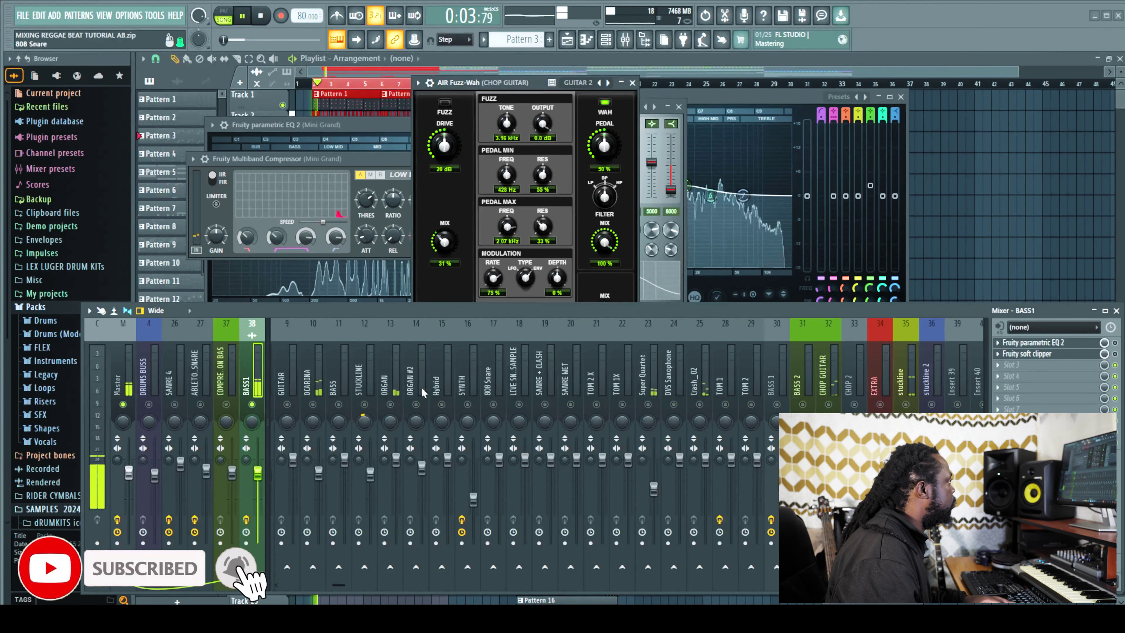
drag(258, 473, 258, 478)
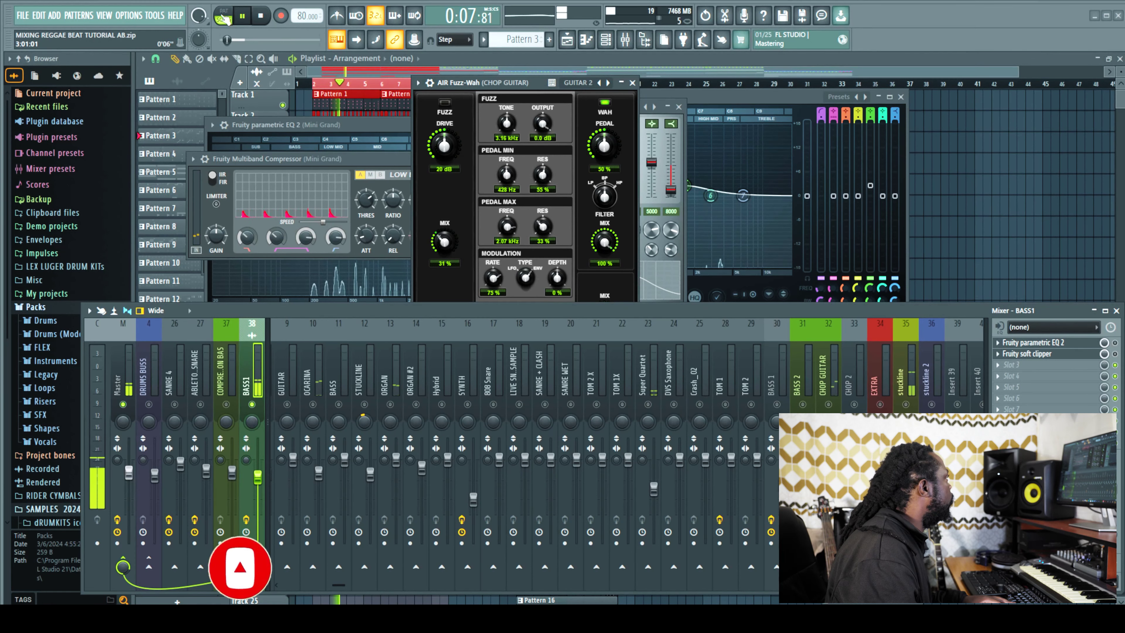
key(space)
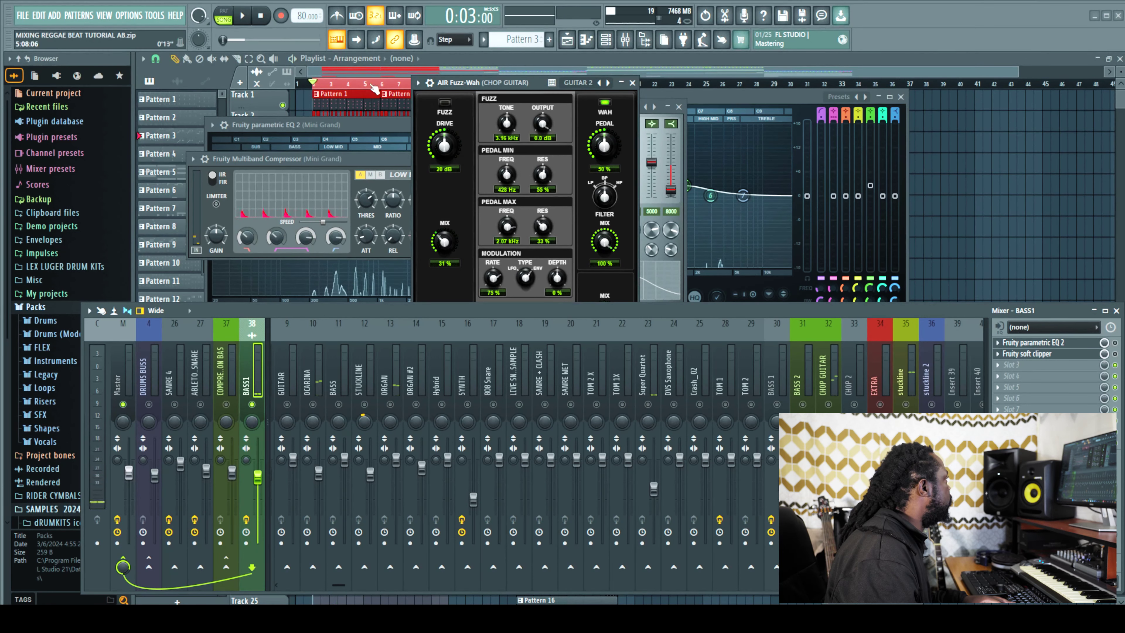
- Clear the floating plugin windows off the playlist, select the BASS1 track and audition it in solo
click(302, 72)
key(space)
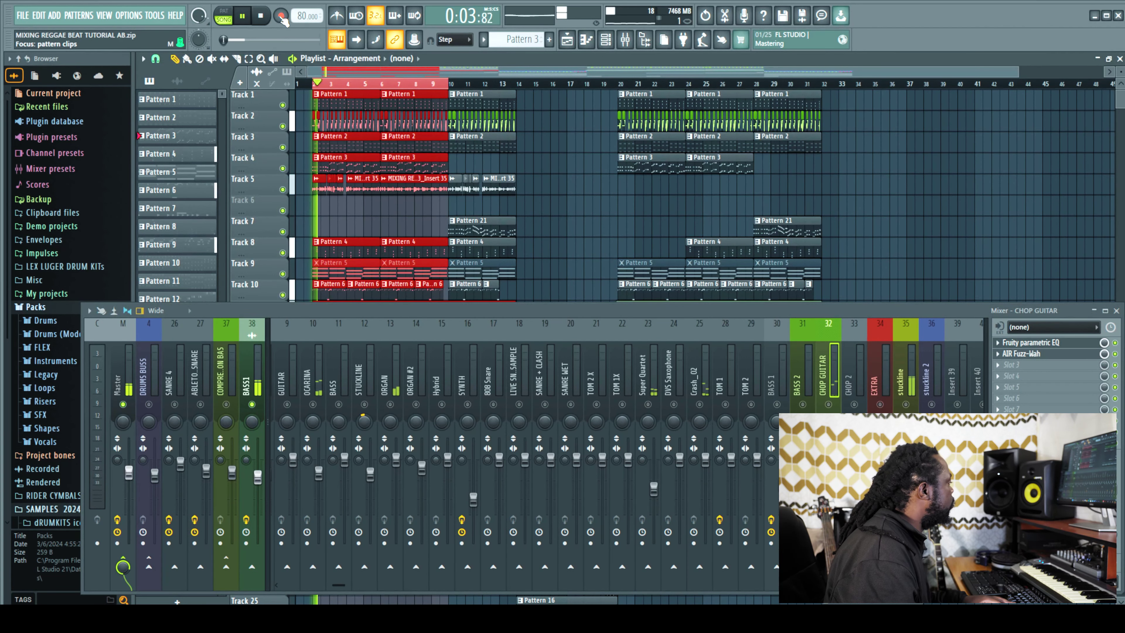
click(248, 381)
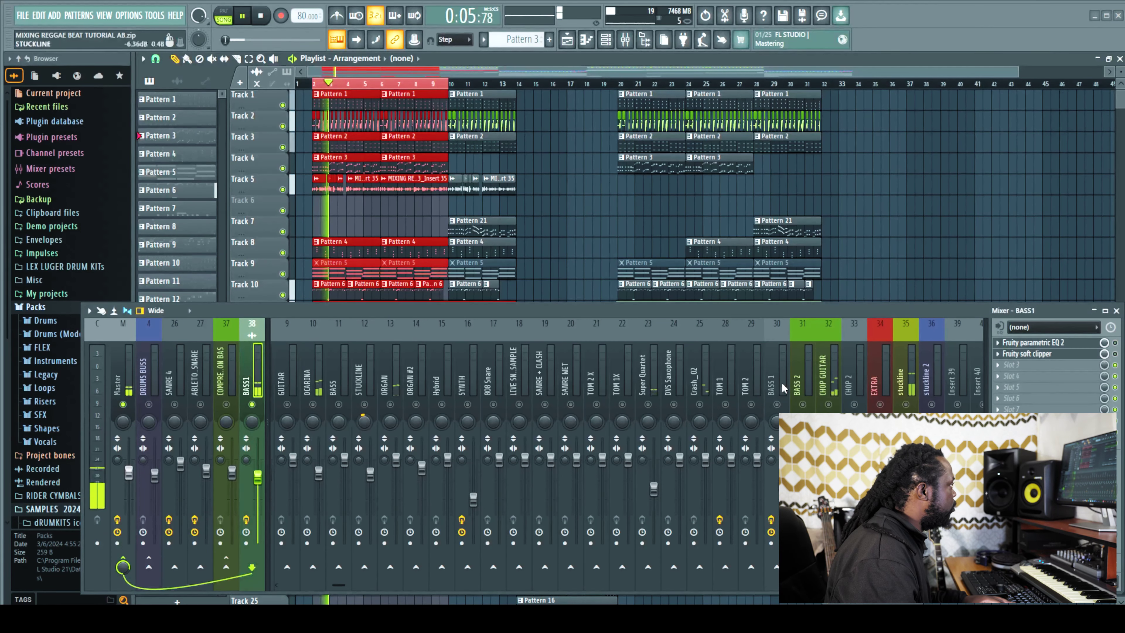
key(space)
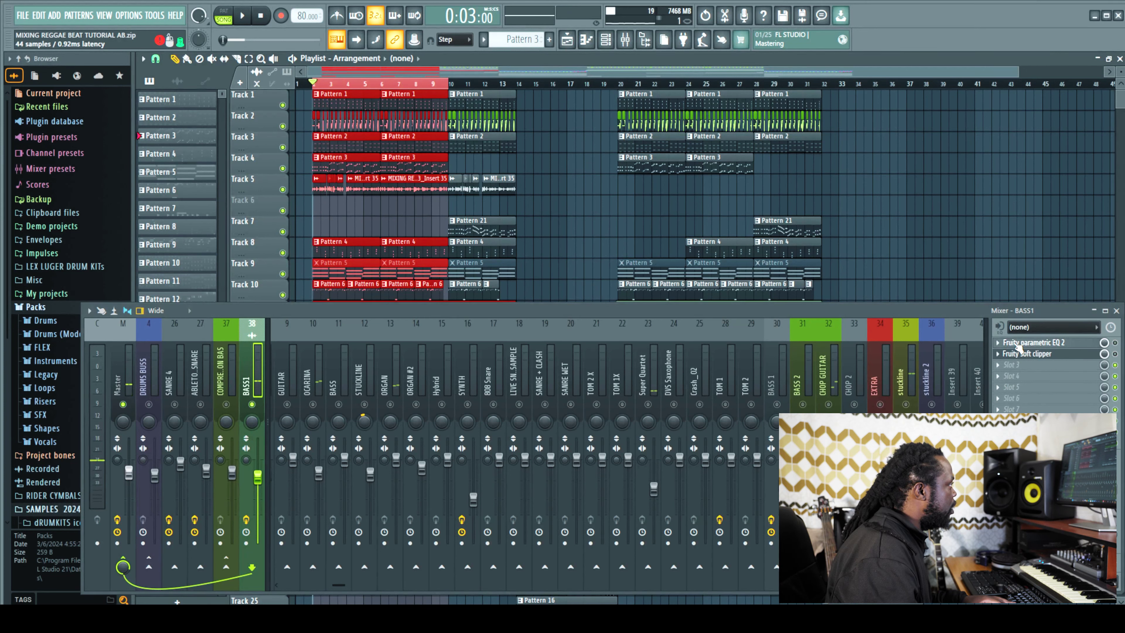
- Open BASS1's Fruity Parametric EQ 2, audition the soloed bass through it, and open its Fruity soft clipper
click(1015, 345)
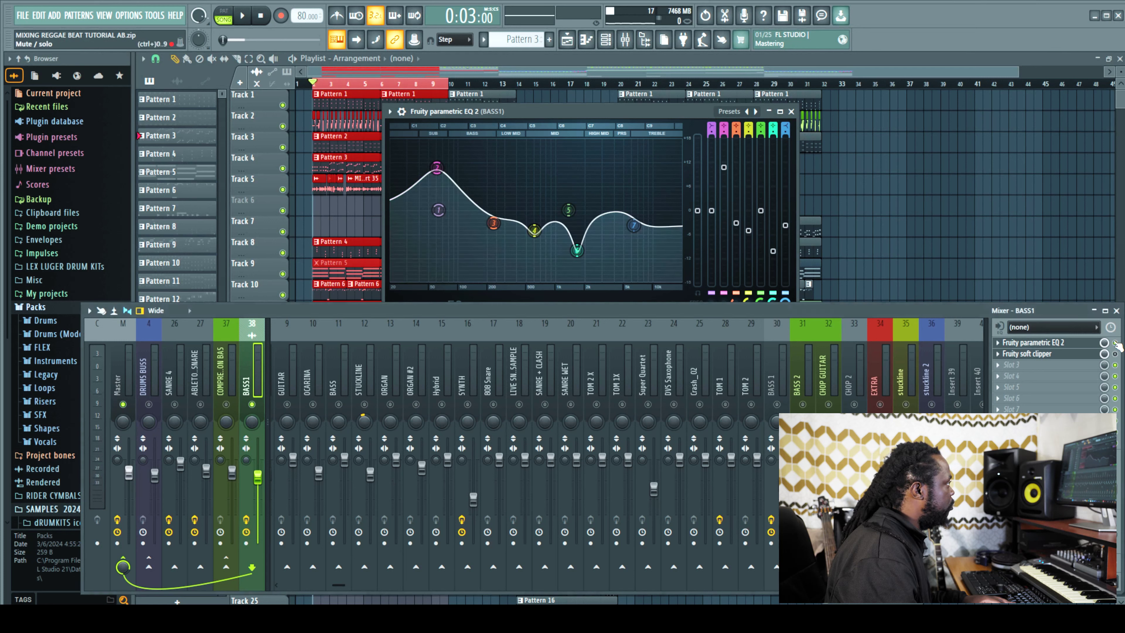
click(244, 15)
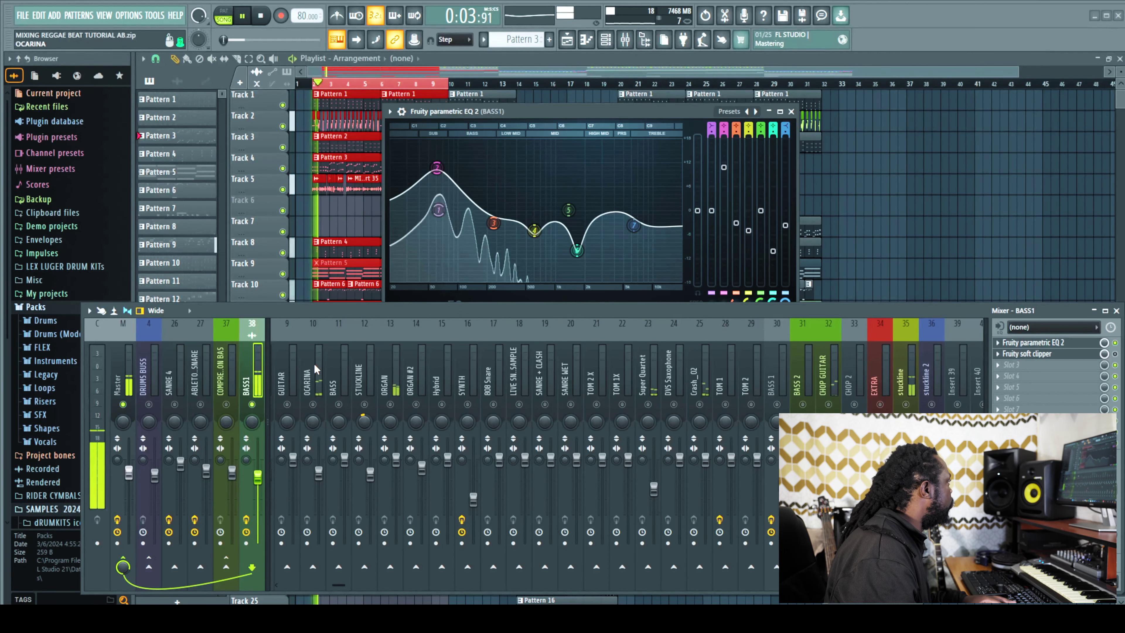
key(space)
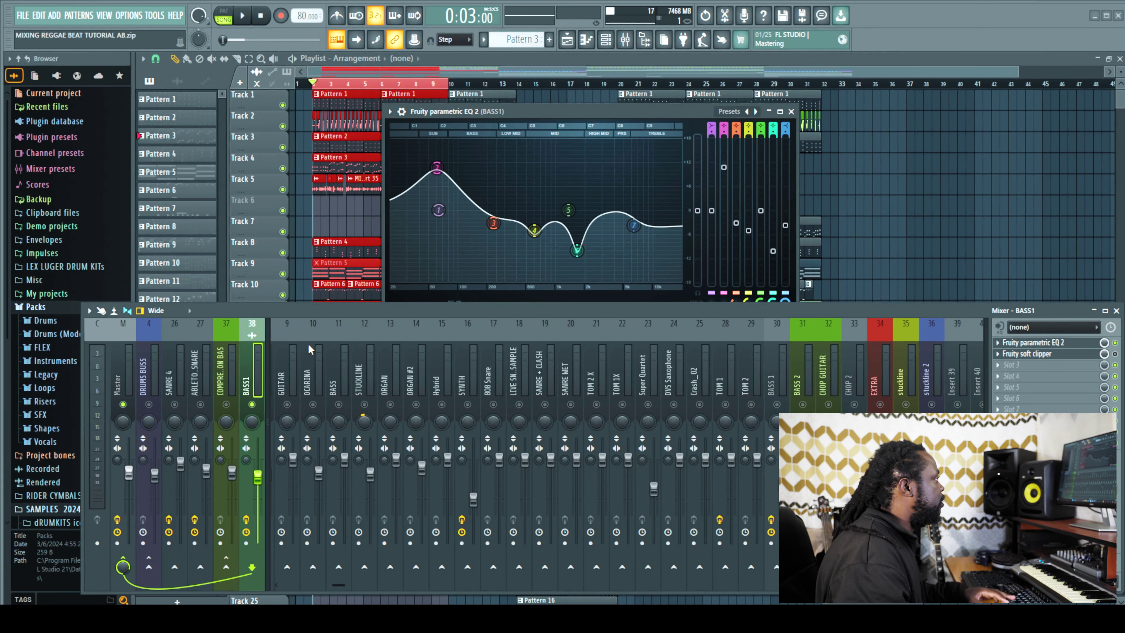
key(space)
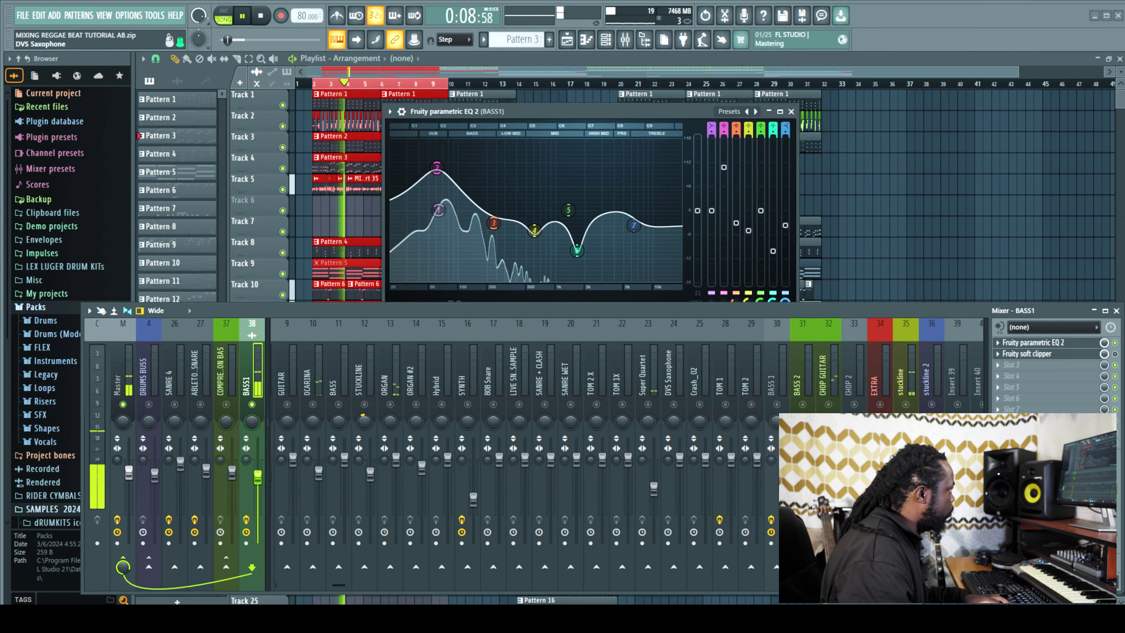
key(space)
click(1037, 355)
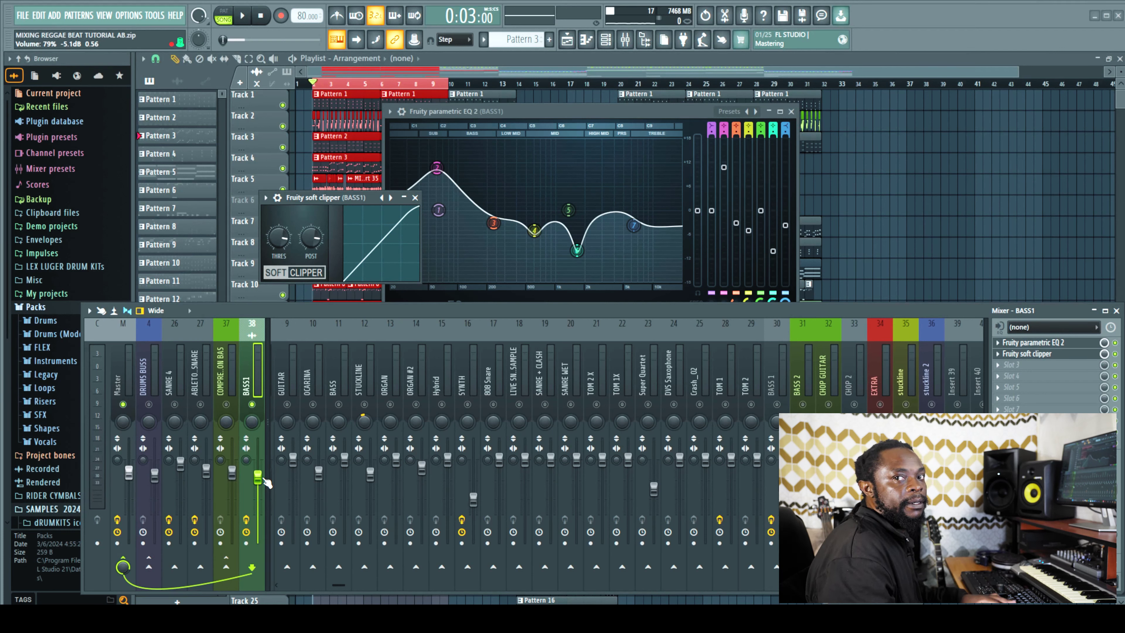
- Add the kick and DRUMS BUSS tracks to the solo and lower BASS1's volume to 76% (-5.6 dB) against them
key(space)
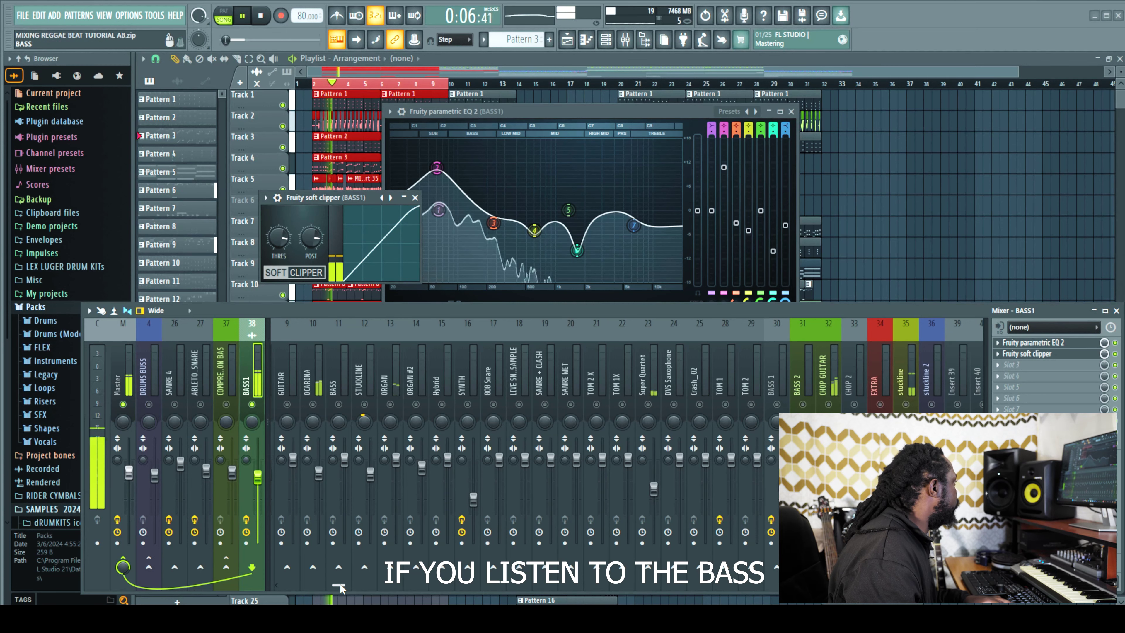
scroll(327, 568, left, 8)
click(283, 404)
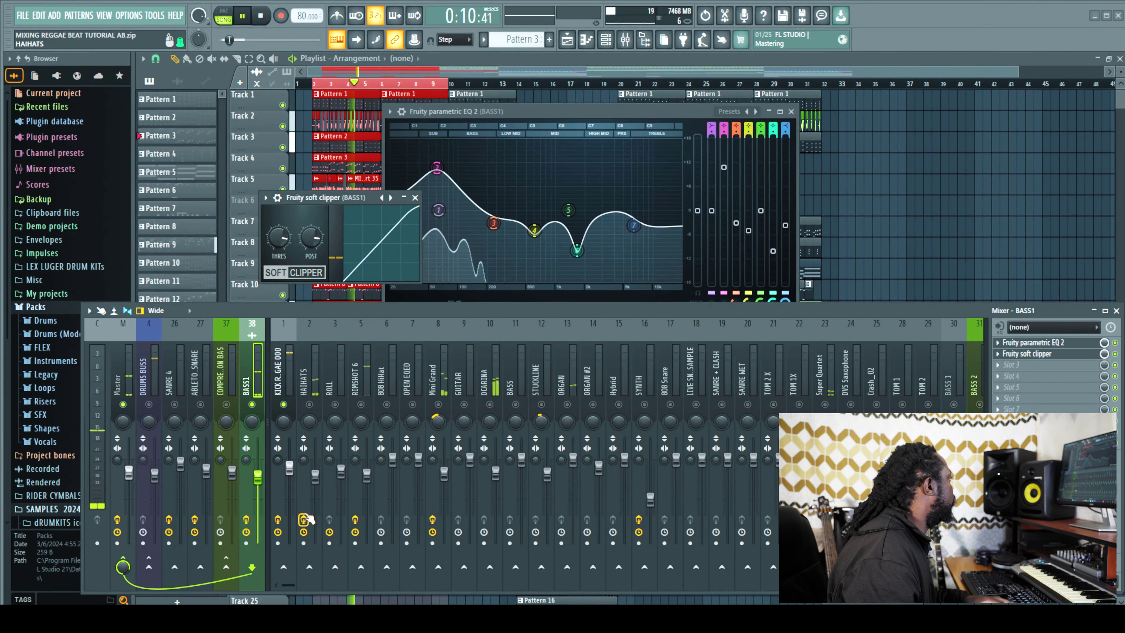
click(149, 404)
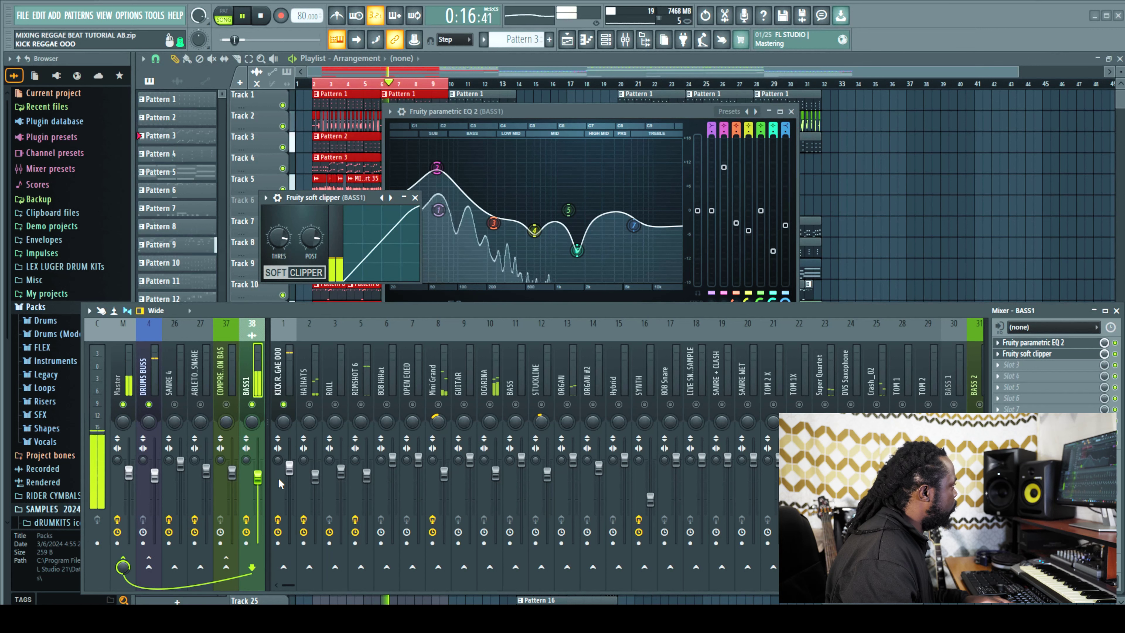
drag(258, 477, 259, 480)
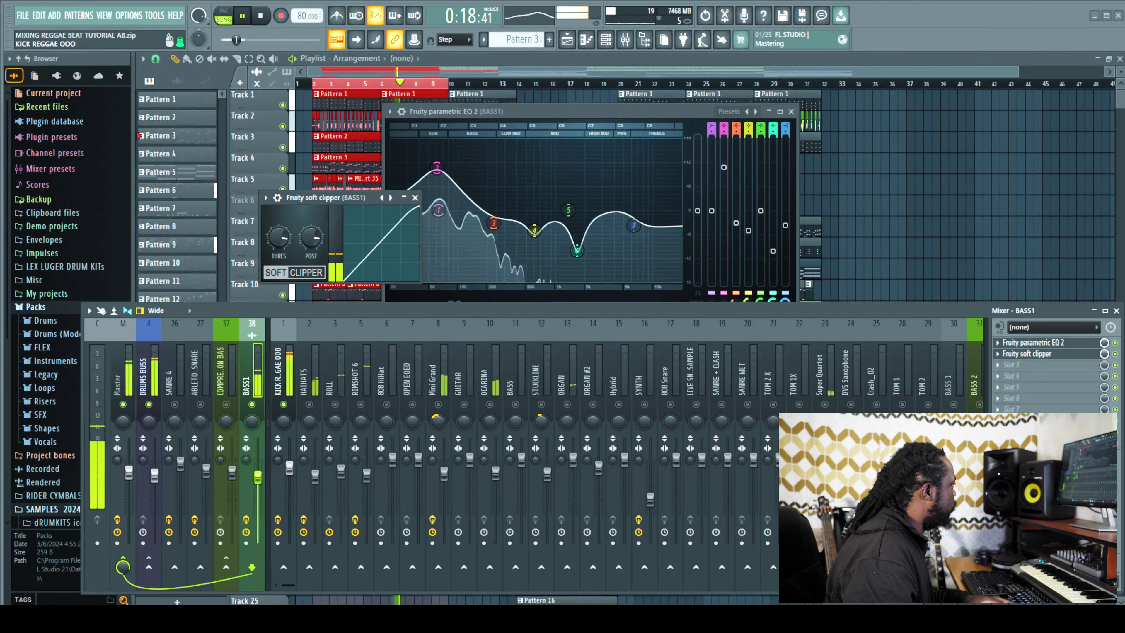
key(space)
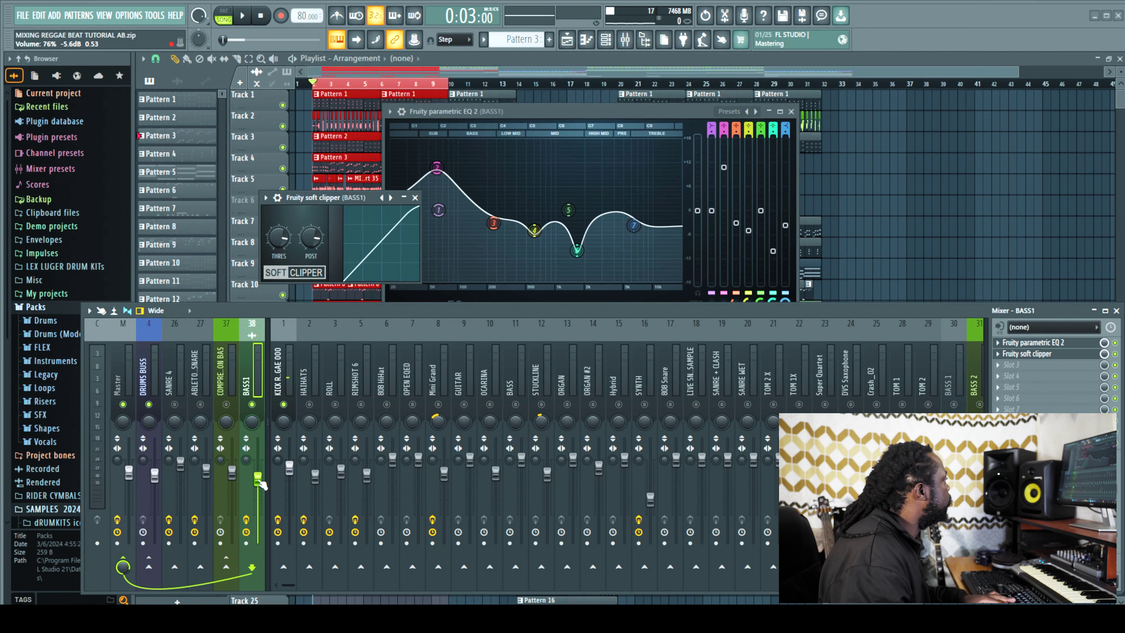
key(space)
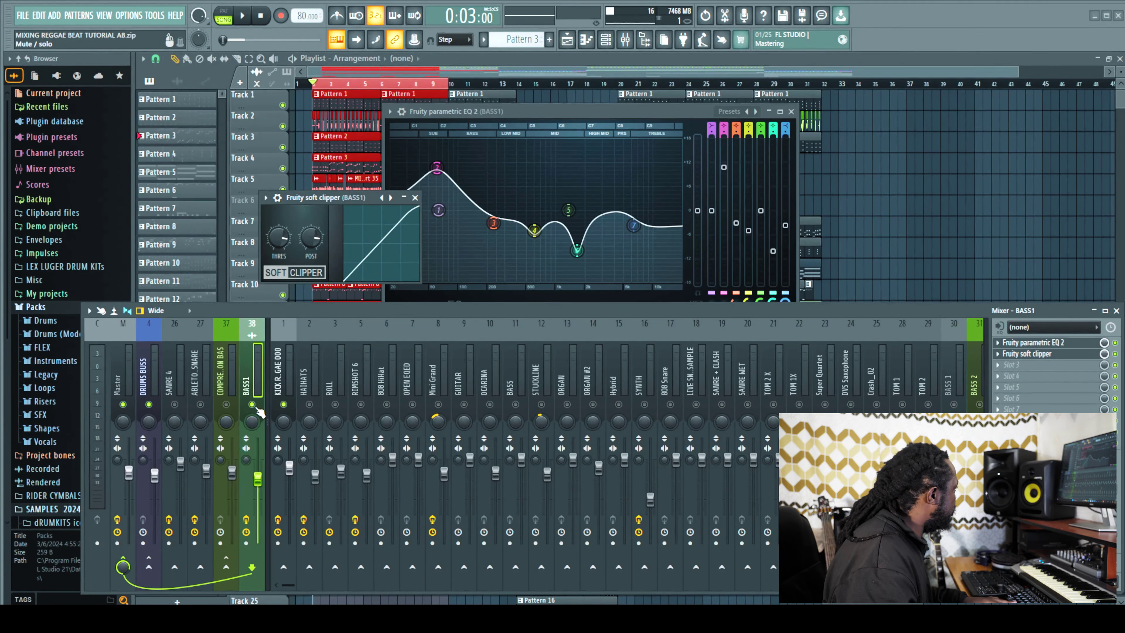
- Release the solo so all mixer tracks are unmuted, and audition the bass in the full mix
right_click(252, 404)
key(space)
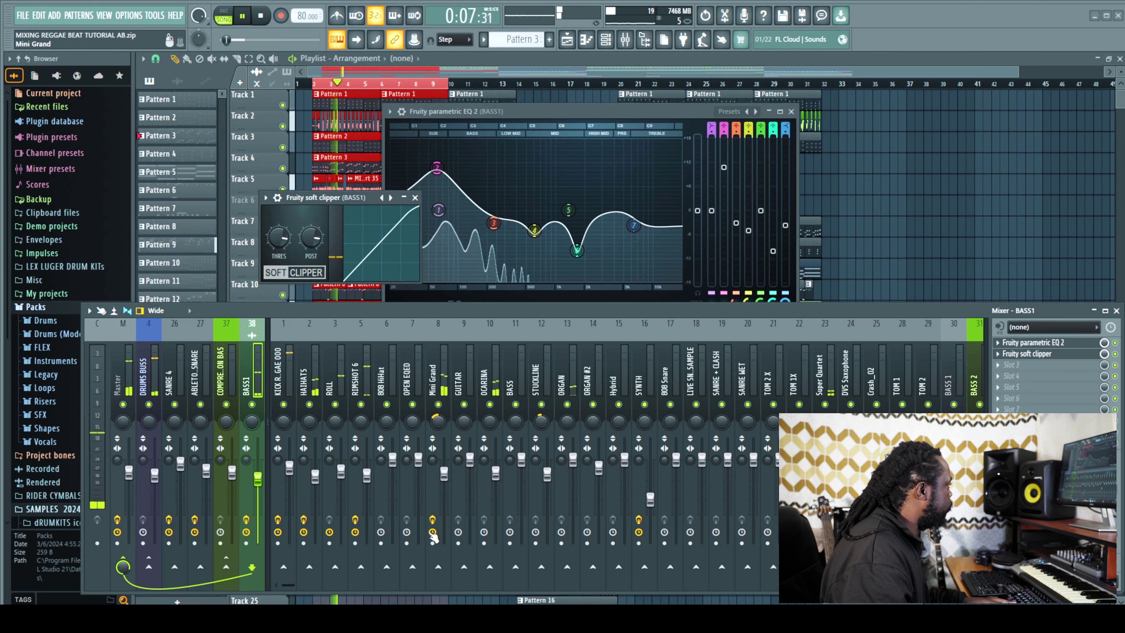
key(space)
- Select the stuckline track, lower its volume and pan it slightly left while auditioning the loop
drag(292, 586, 485, 529)
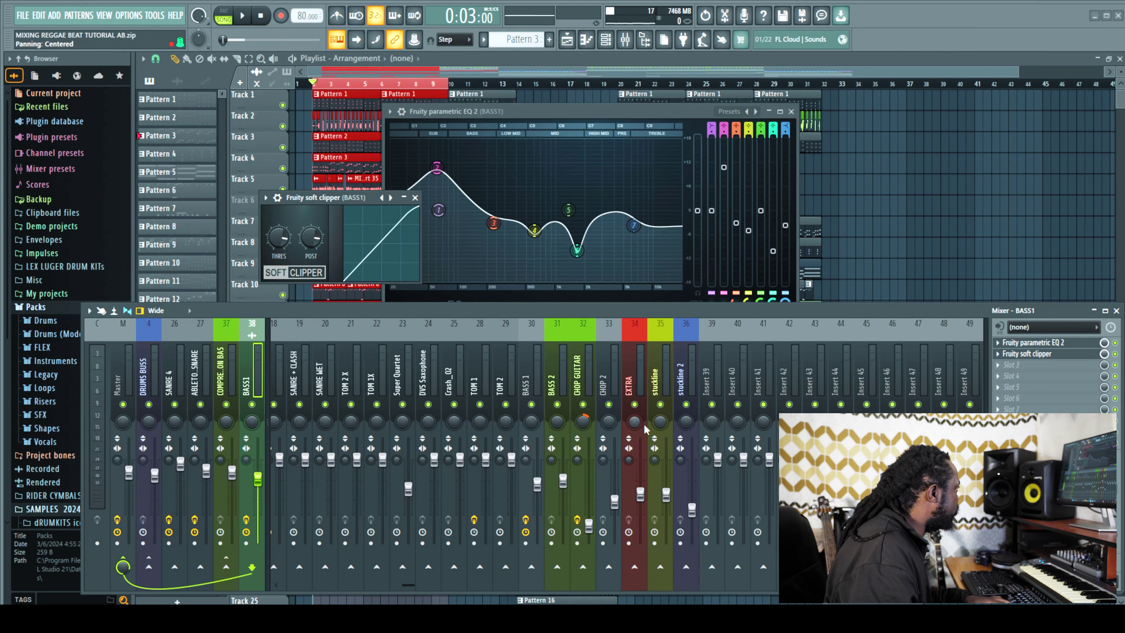
key(space)
click(659, 386)
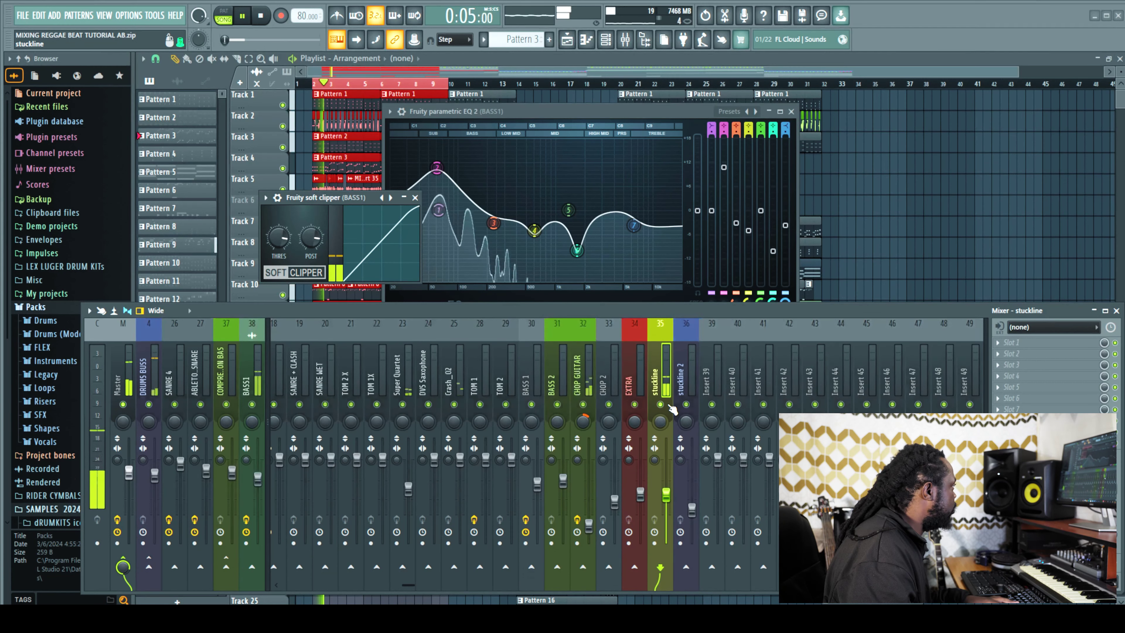
drag(666, 476, 666, 511)
drag(660, 422, 660, 425)
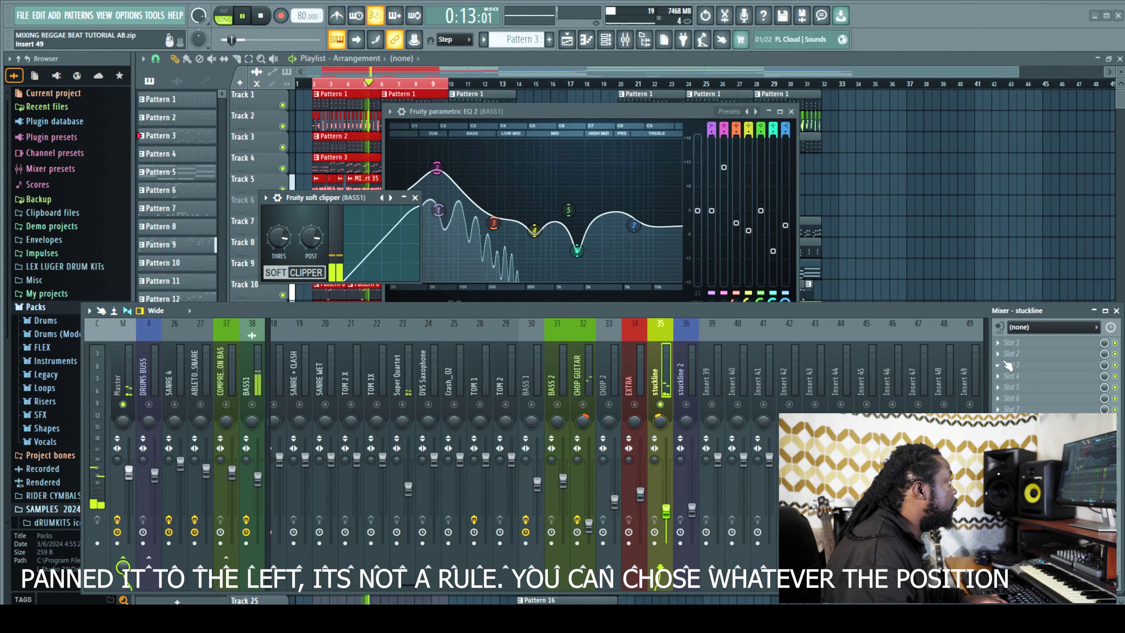
key(space)
- Add Fruity Parametric EQ to the stuckline track's first effect slot and open the plugin's options
click(1015, 342)
mouse_move(1014, 342)
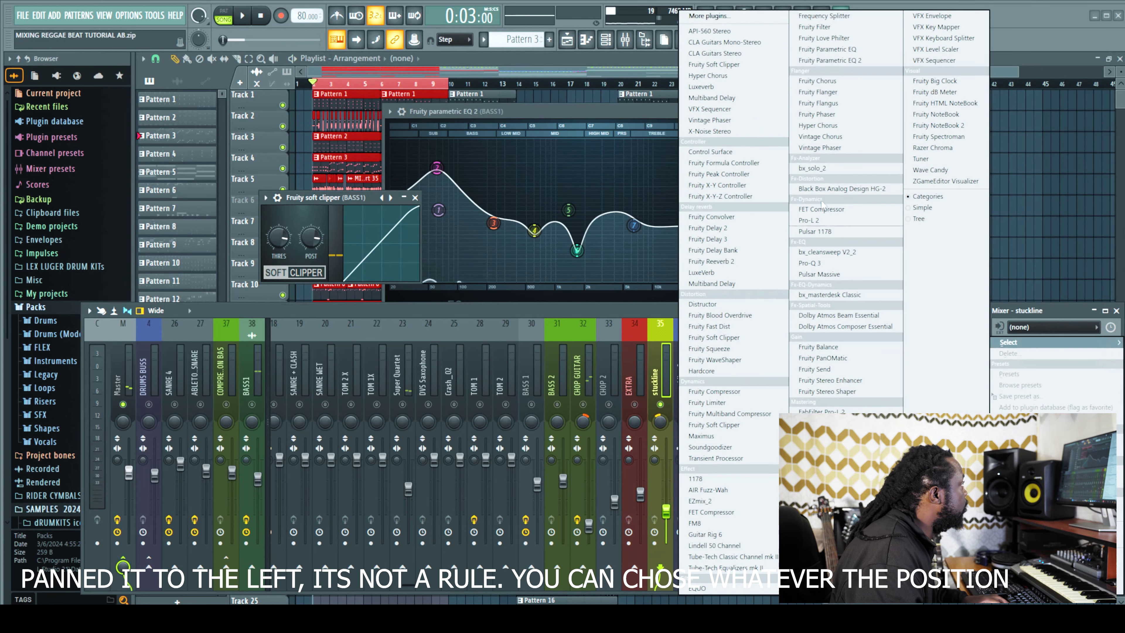
click(828, 49)
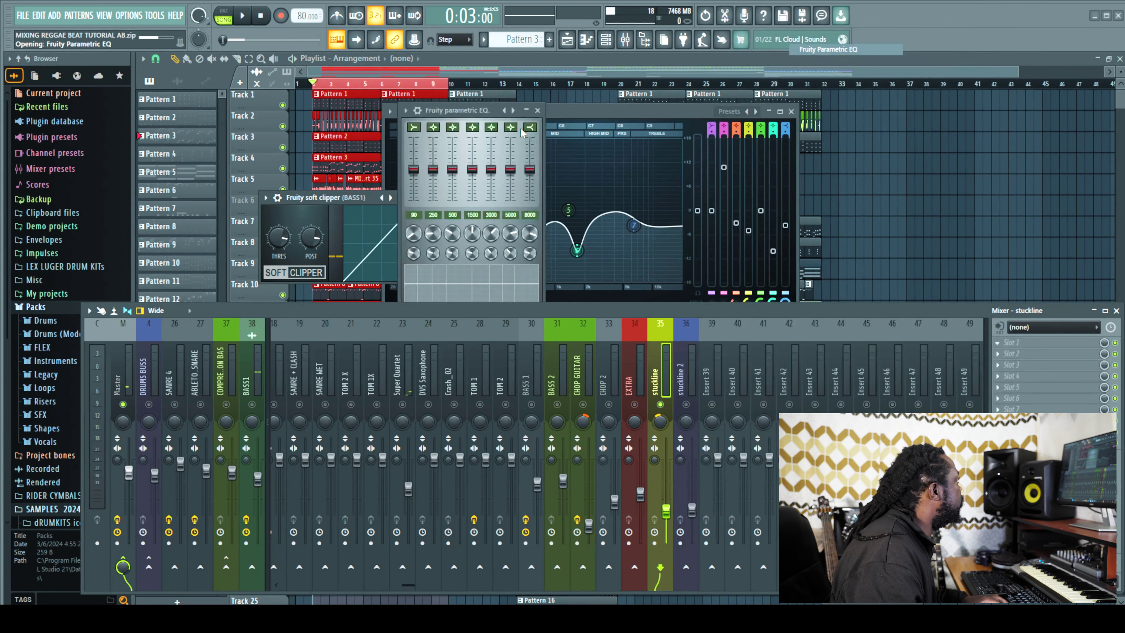
click(405, 111)
mouse_move(430, 157)
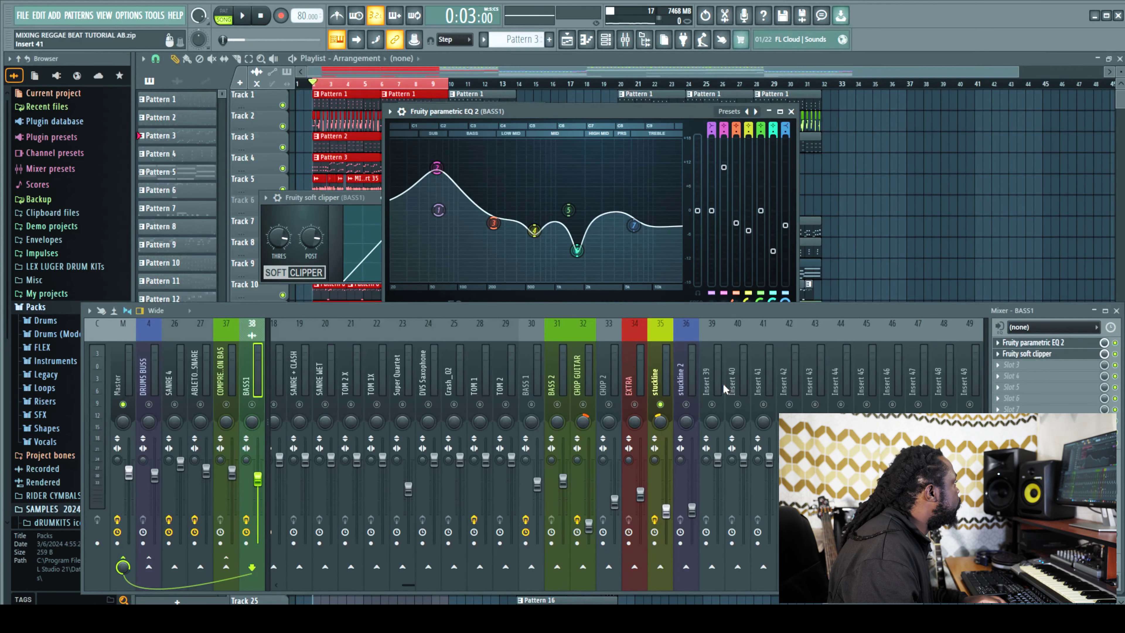
- Reopen the stuckline track's Fruity Parametric EQ and audition it with 1500 Hz boosted and 90 Hz and 8000 Hz cut
click(656, 381)
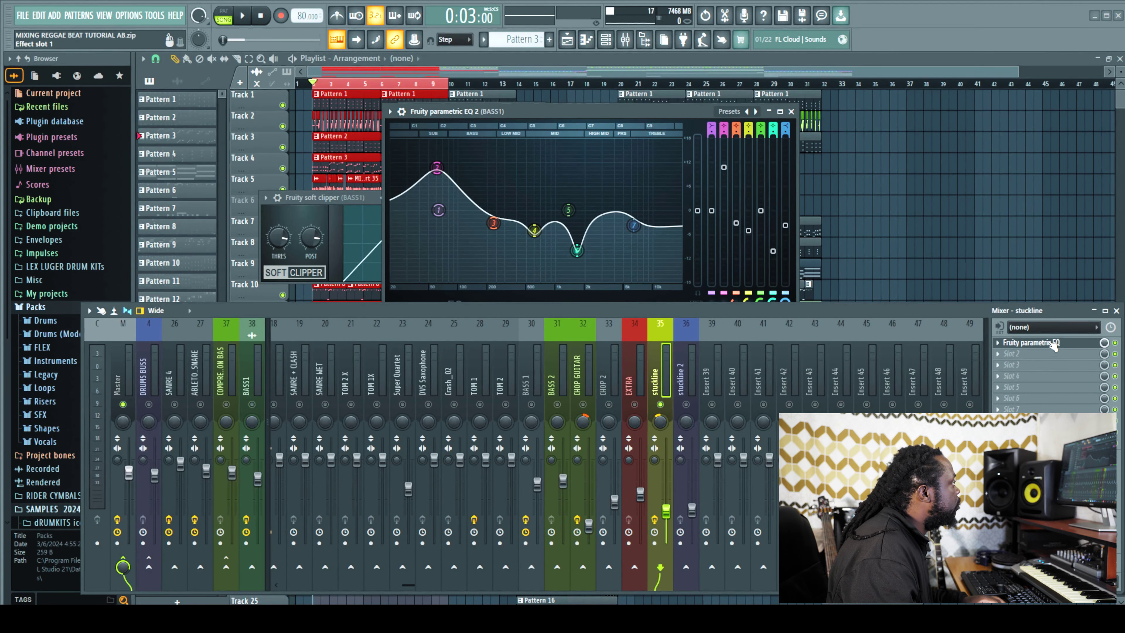
key(F6)
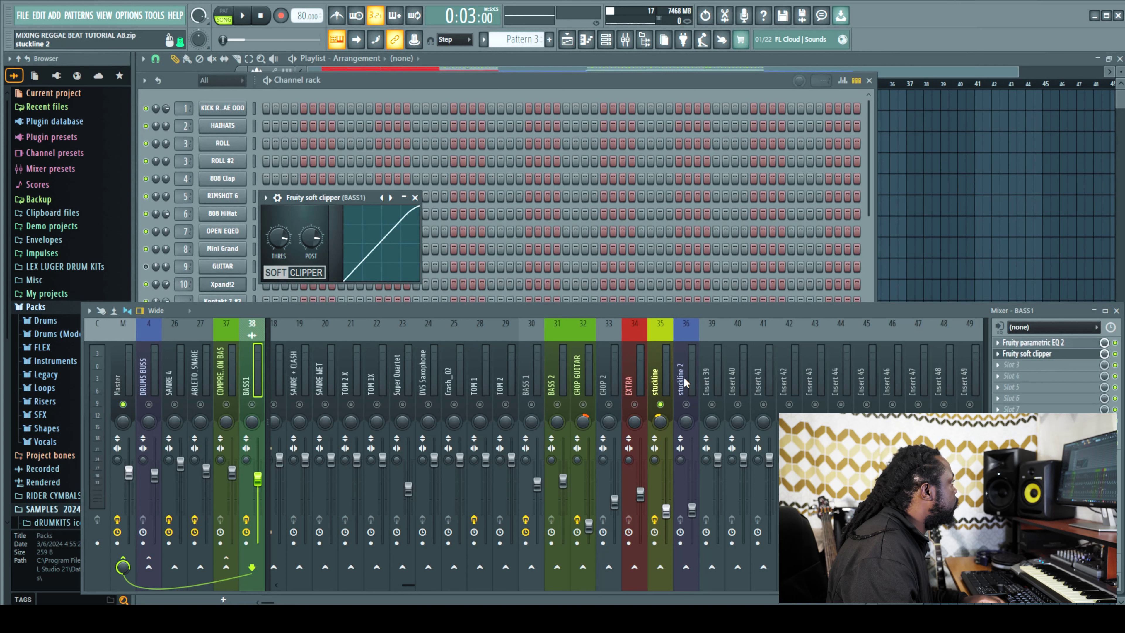
click(655, 377)
click(1026, 346)
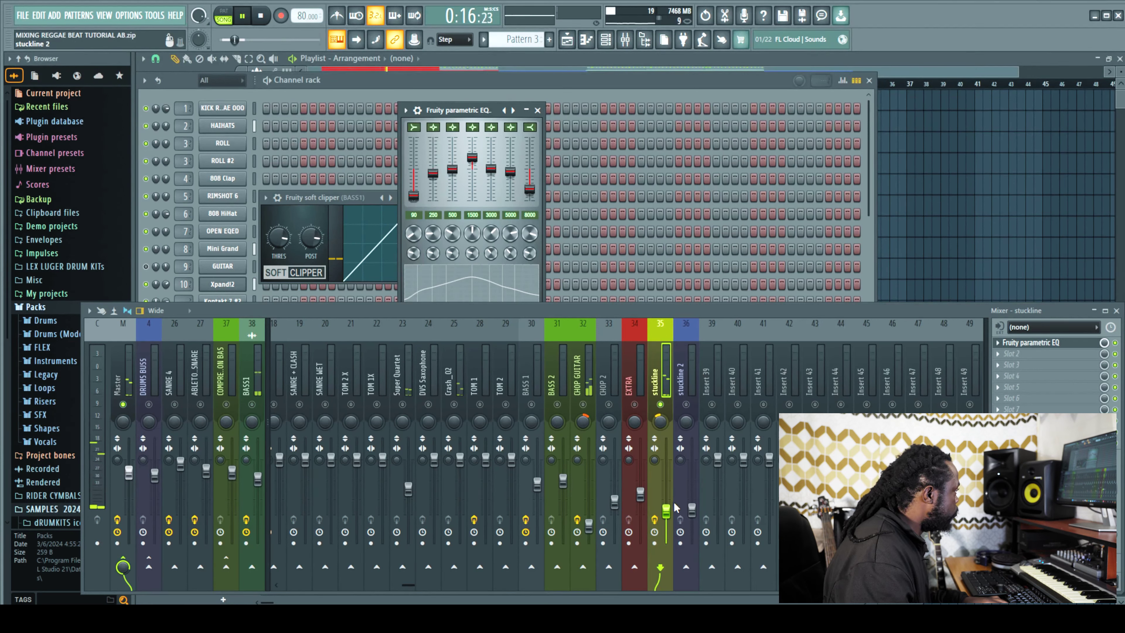
- Release the stuckline solo and add Fruity Multiband Compressor with the 2 band comp preset to the track's second effect slot
right_click(661, 404)
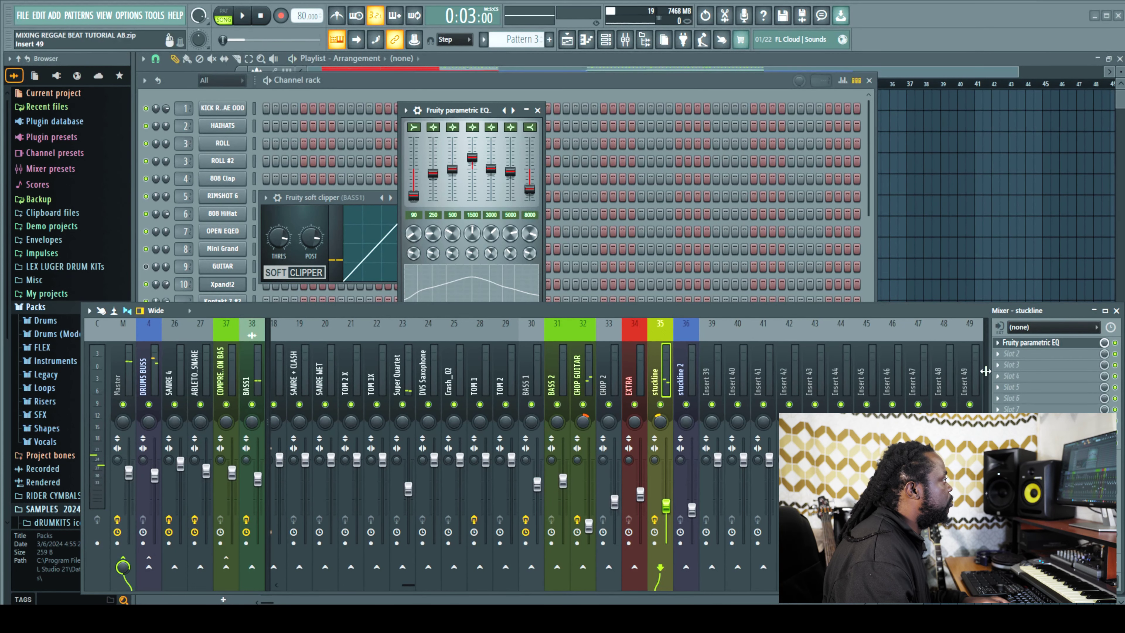
click(1002, 361)
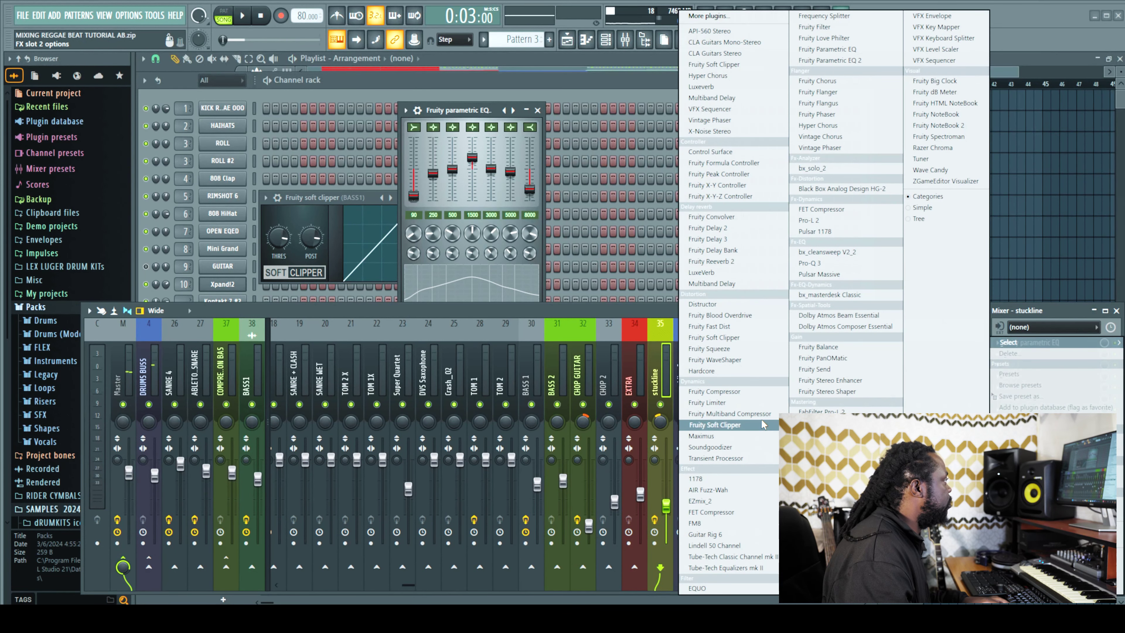
click(762, 420)
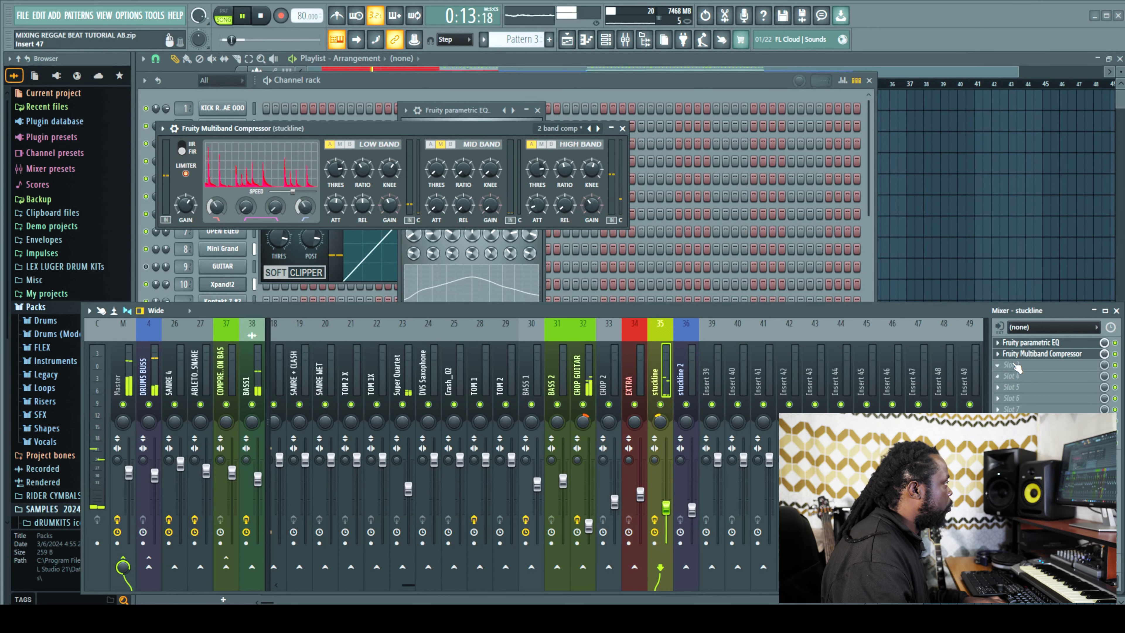
key(space)
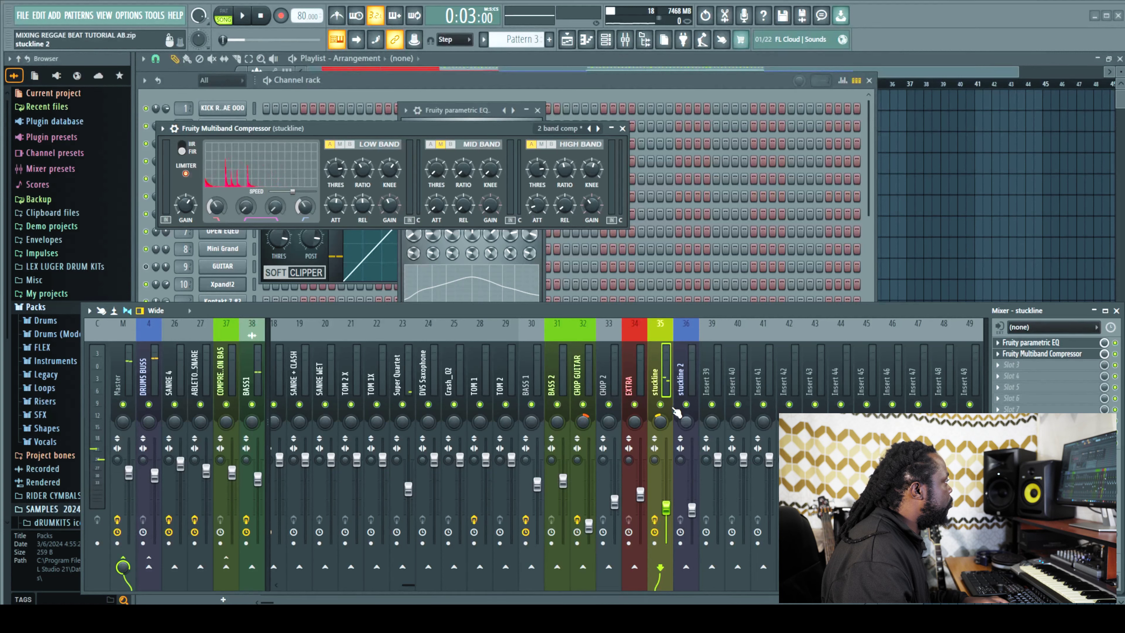
- Solo the stuckline track and add AIR Fuzz-Wah to its third effect slot
right_click(661, 405)
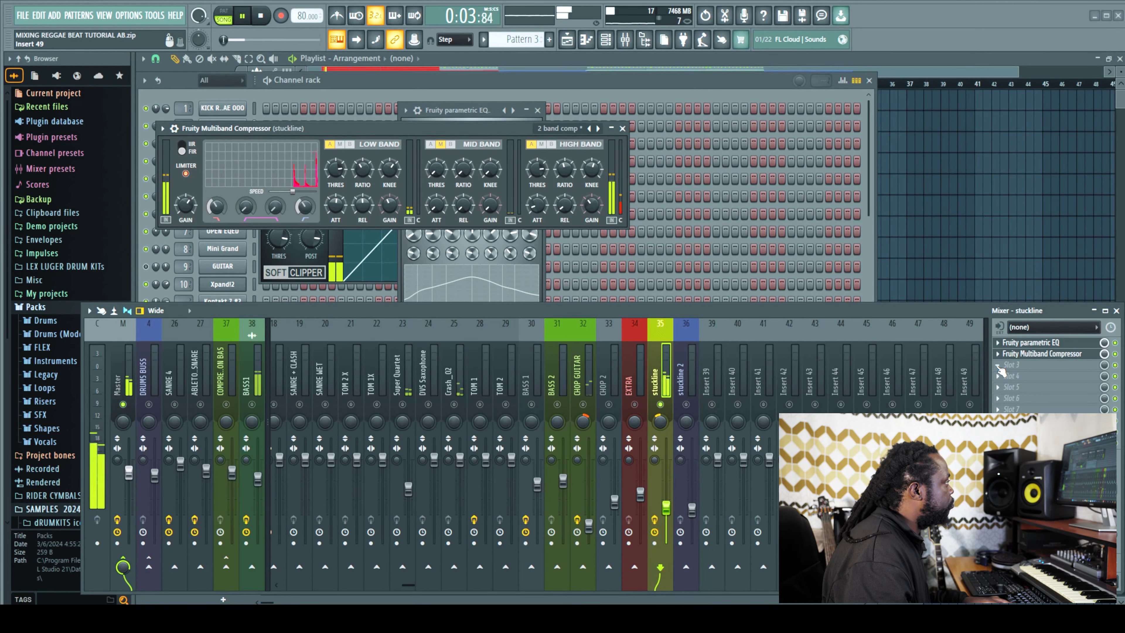
click(1001, 370)
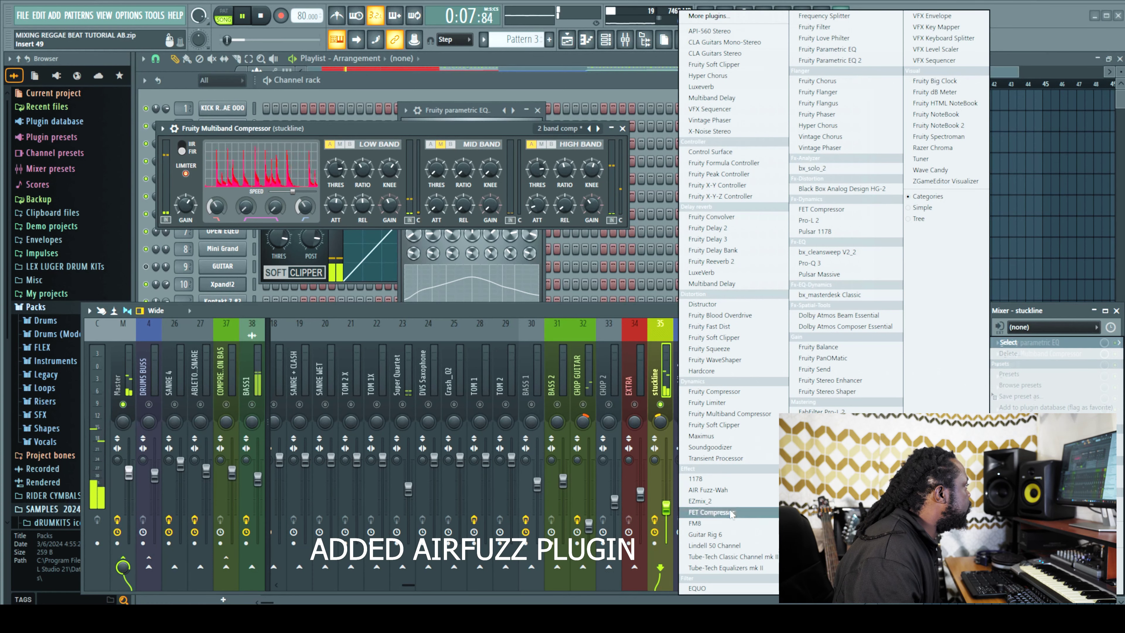
click(709, 490)
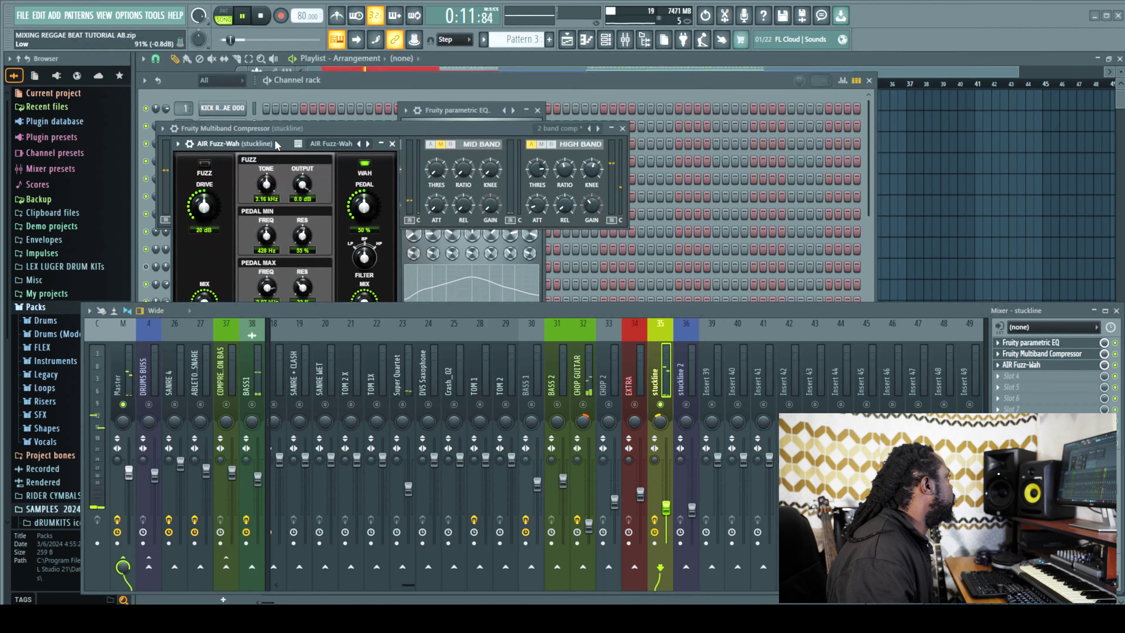
drag(365, 128, 698, 70)
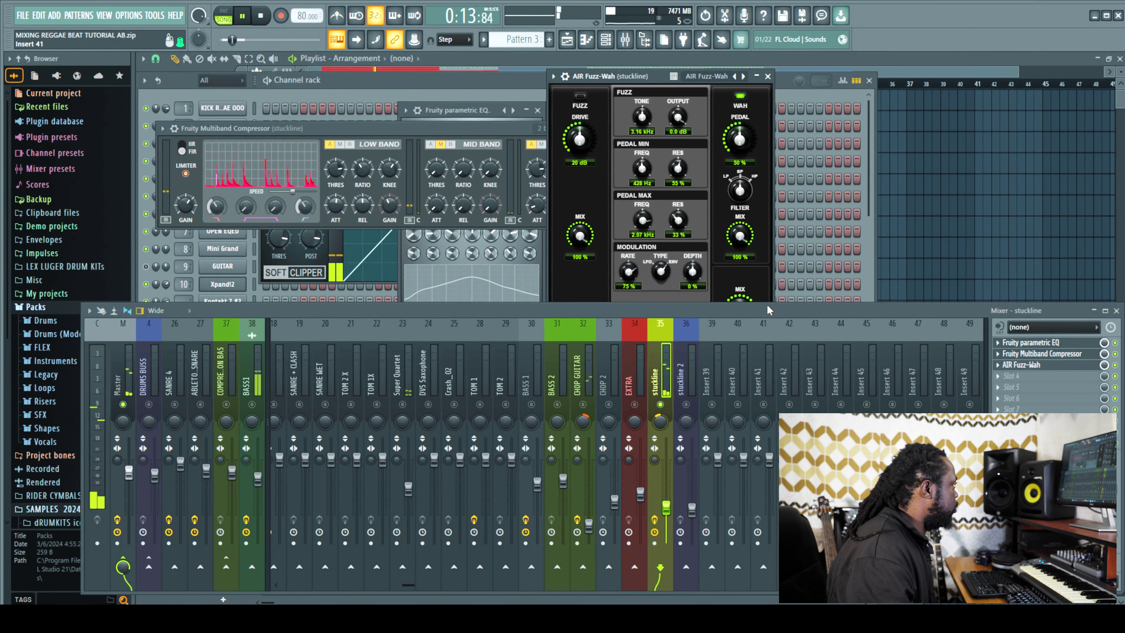
- Set the stuckline AIR Fuzz-Wah's overall mix to 48%, fuzz mix to 71% and wah mix to 31%
drag(768, 312, 771, 331)
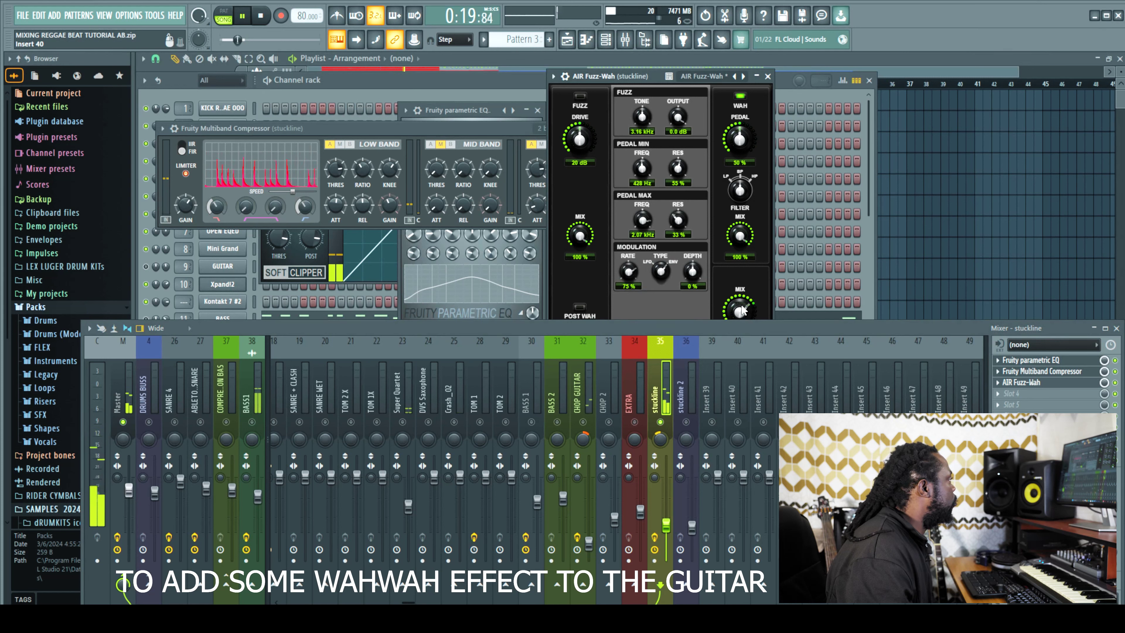
drag(739, 326, 738, 338)
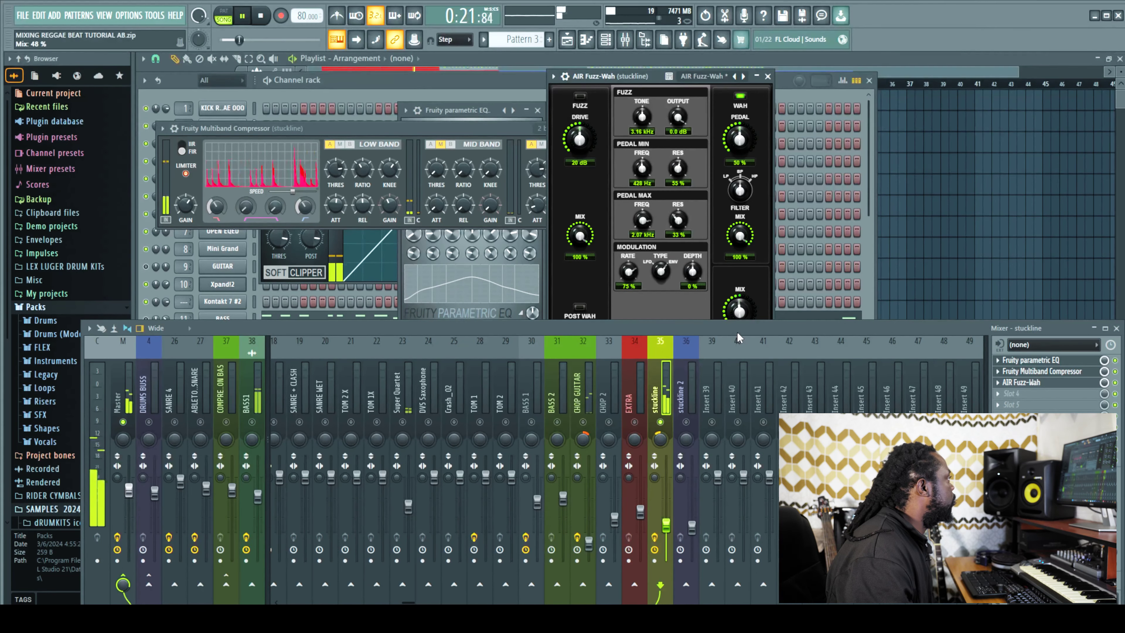
drag(580, 237, 581, 266)
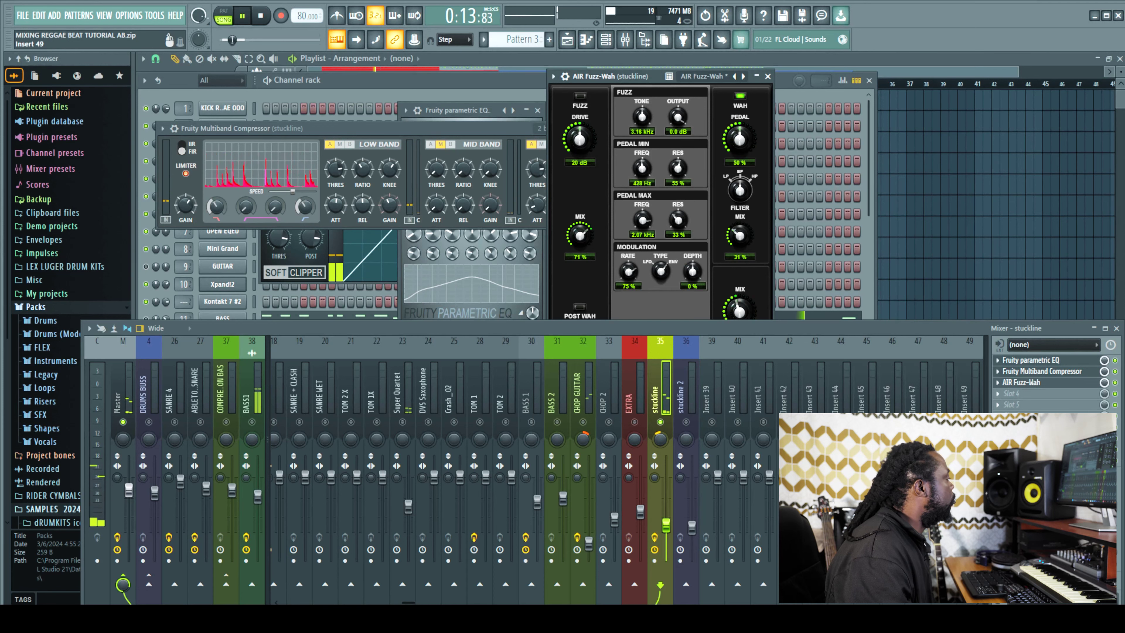
- Add Fruity Reeverb 2 to the stuckline track's fourth effect slot and release the track's solo
click(1002, 403)
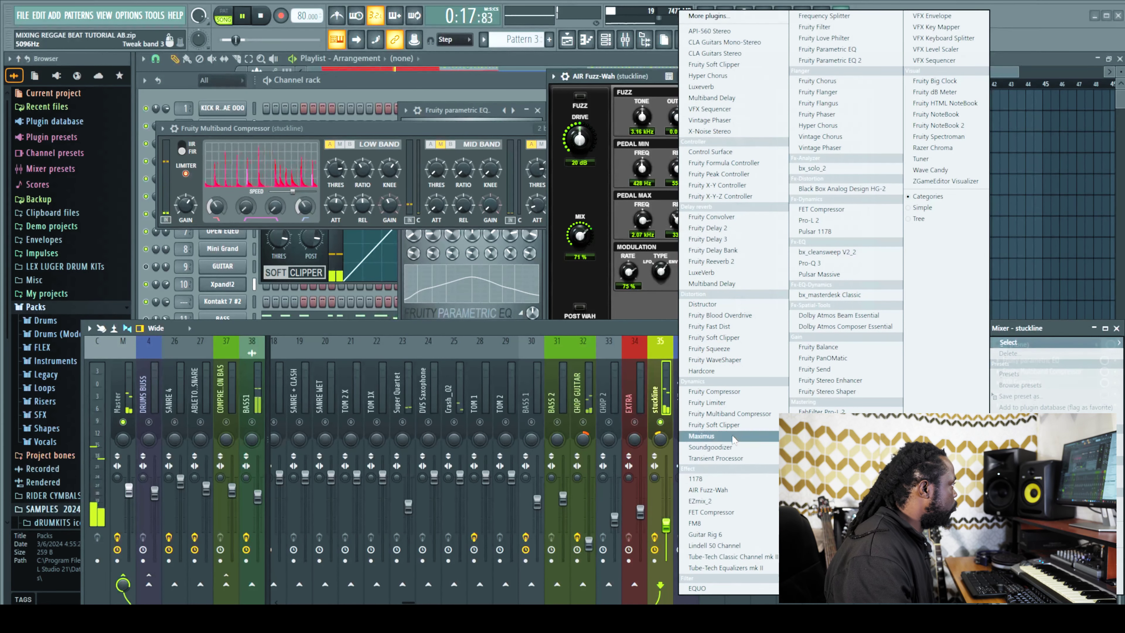
click(727, 262)
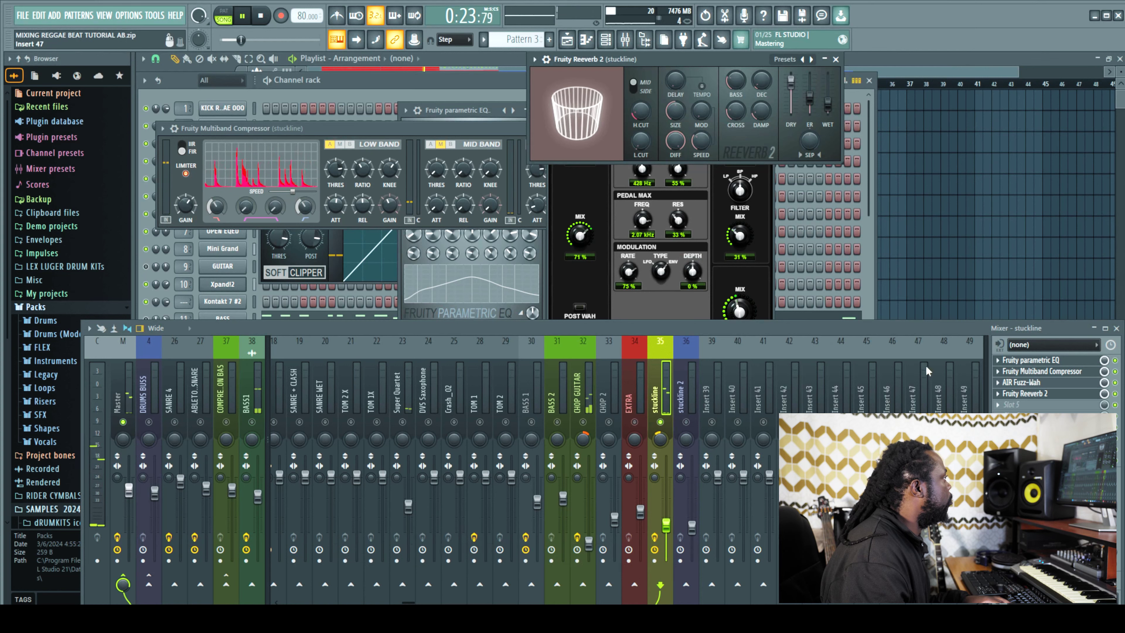
right_click(661, 422)
- Balance the guitars by setting the stuckline volume to 41% (-15.5 dB) and the CHOP GUITAR volume to 19% (-24.9 dB)
drag(673, 529, 673, 532)
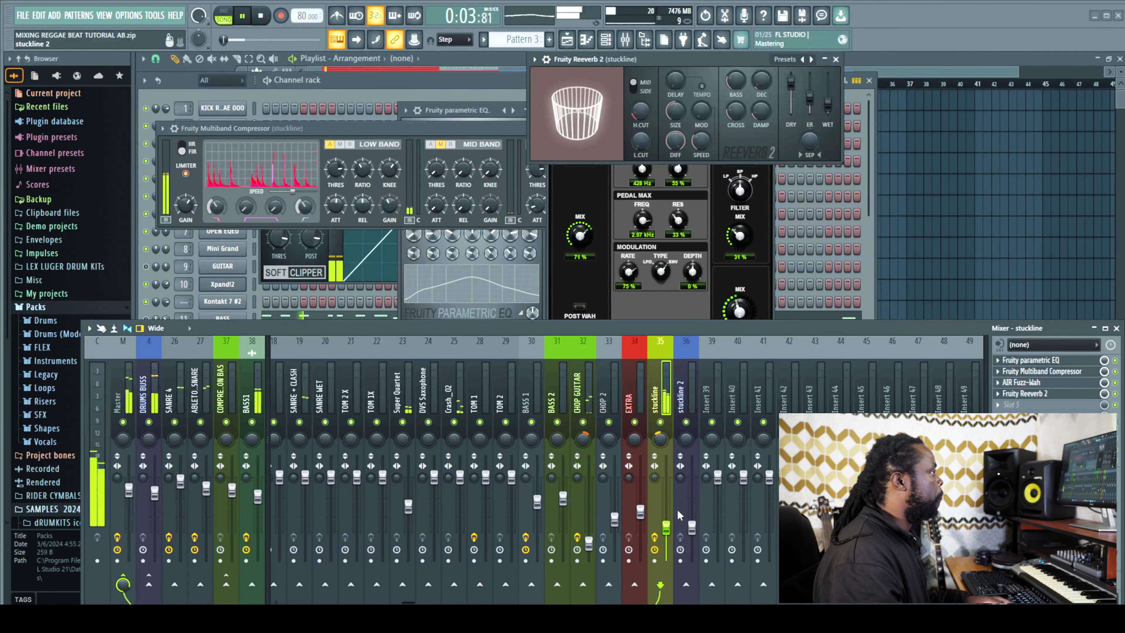
drag(672, 532, 672, 530)
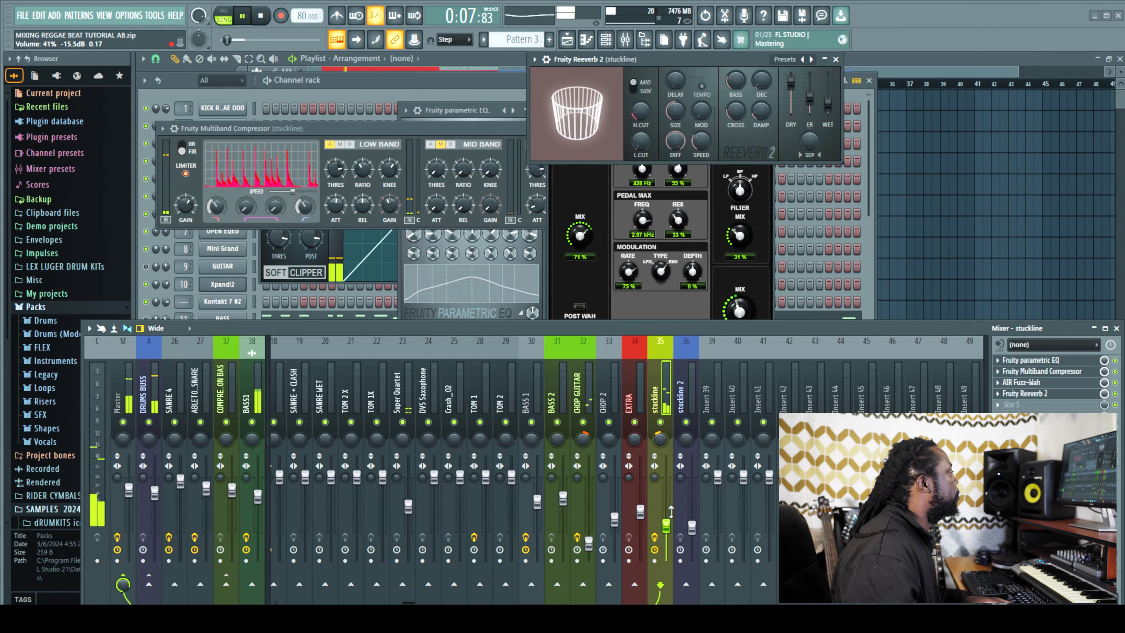
click(573, 394)
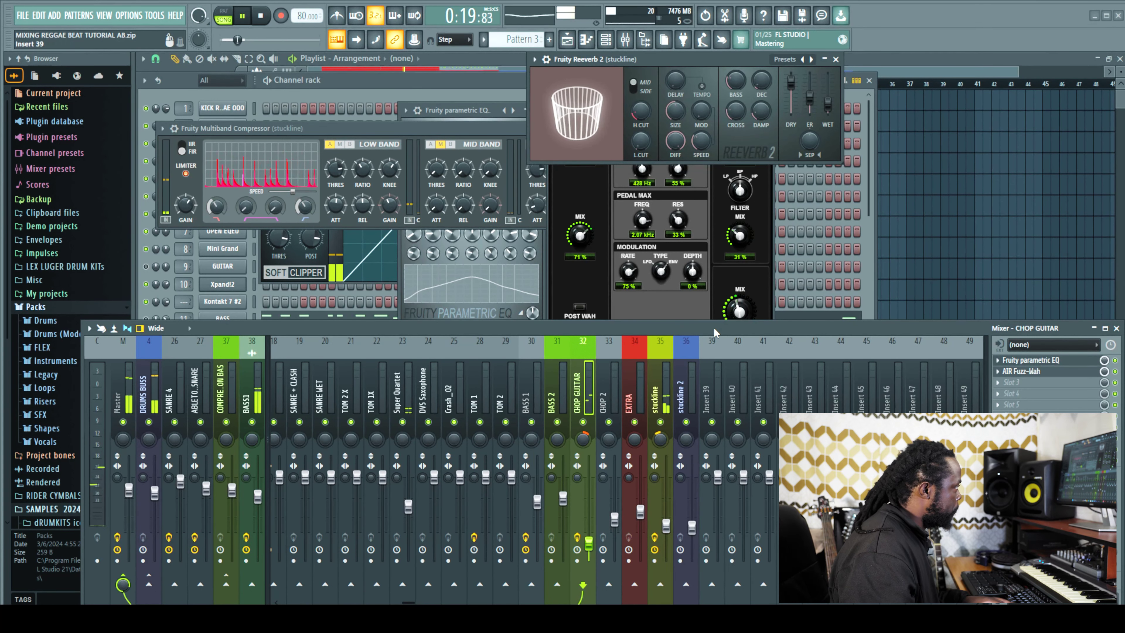
drag(589, 549, 590, 553)
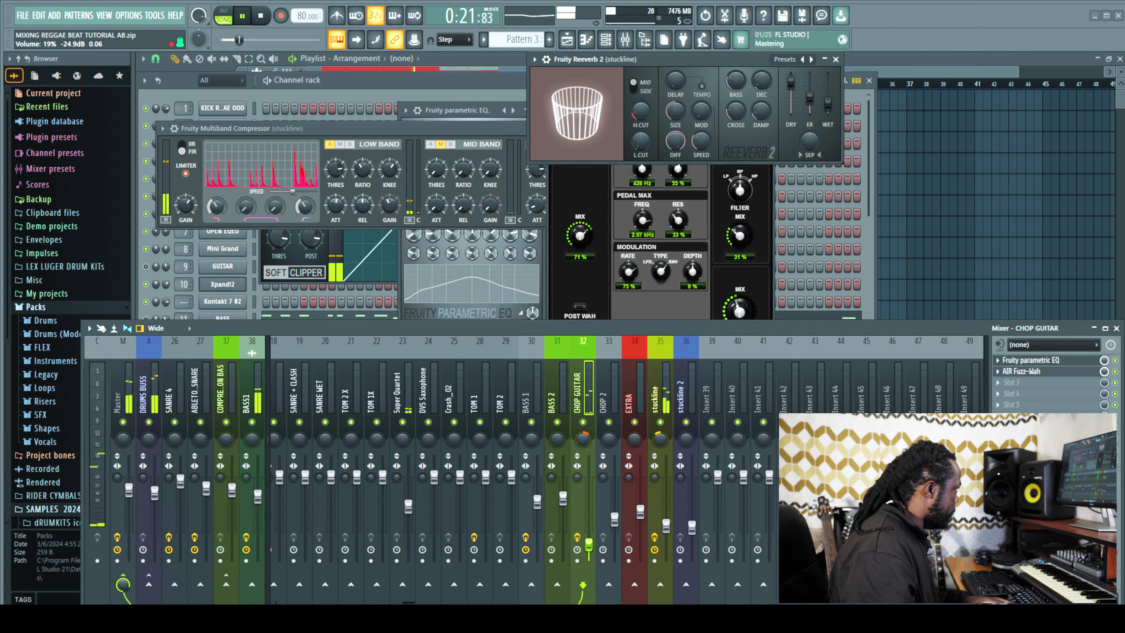
- Select the Mini Grand track, raise its volume slightly and audition it in the loop
drag(310, 328, 333, 273)
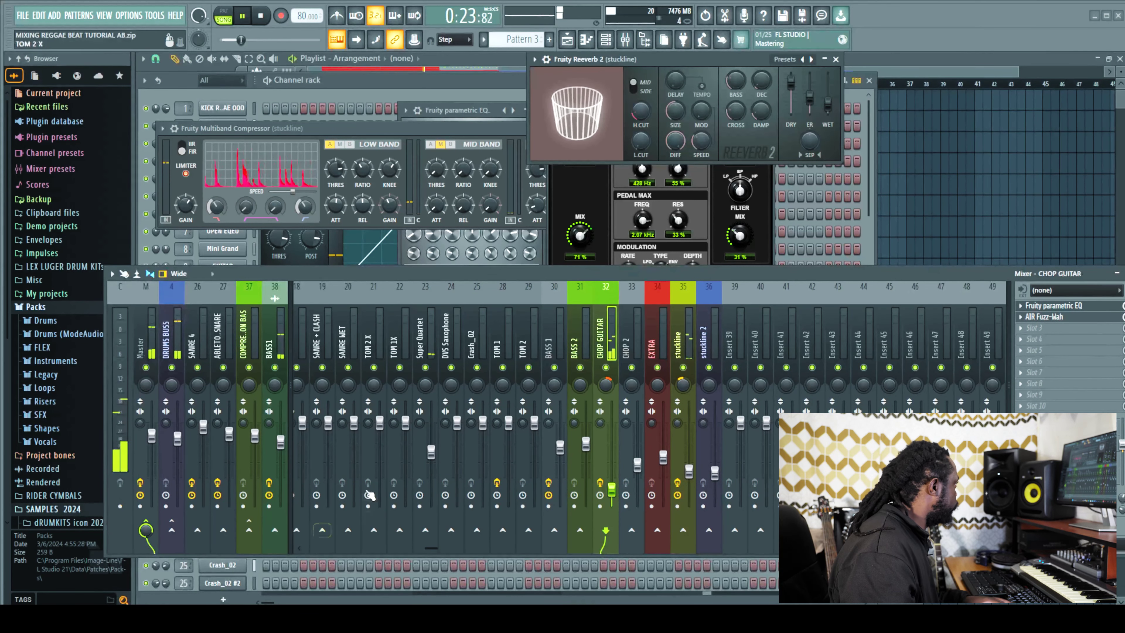
drag(428, 547, 322, 549)
key(space)
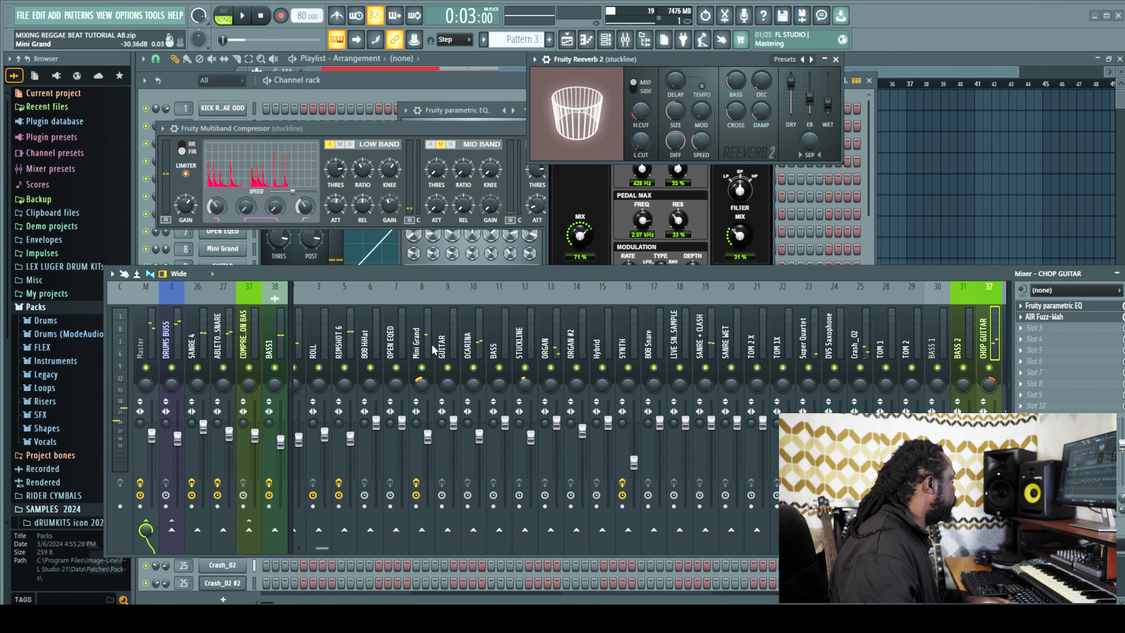
click(426, 406)
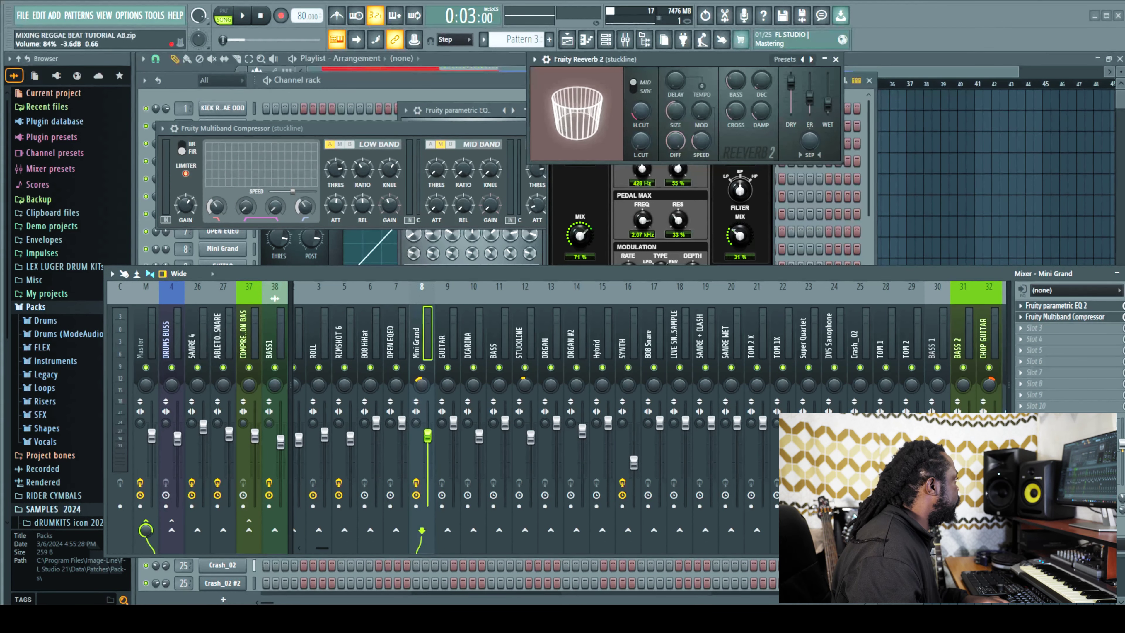
key(space)
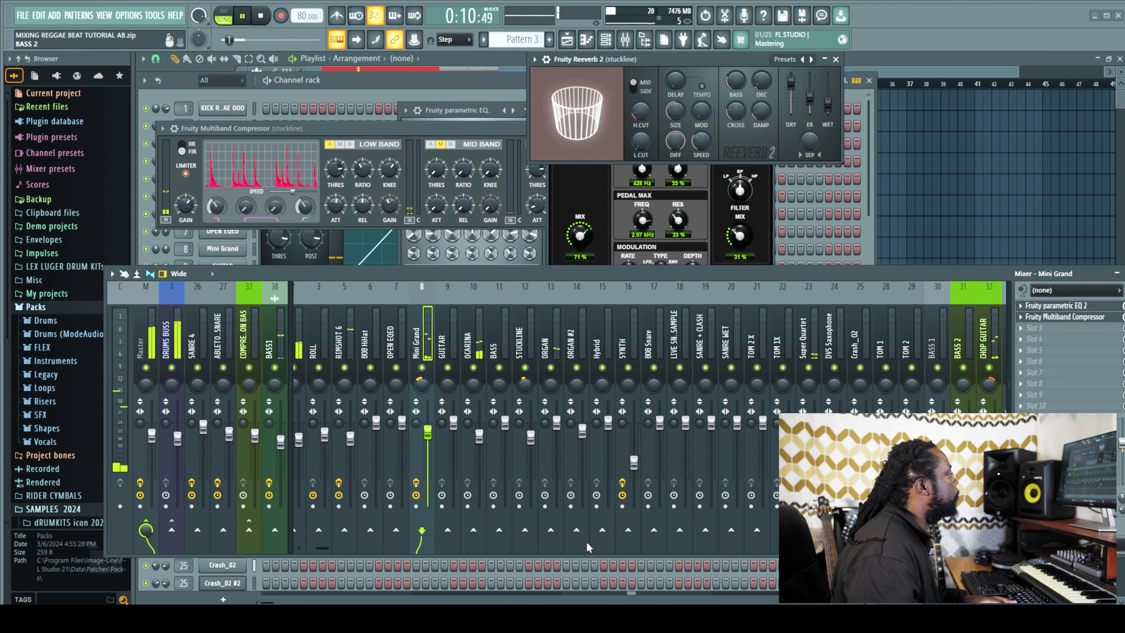
- Bring the playlist into view and add Fruity Multiband Compressor to the ORGAN track's first effect slot
click(986, 435)
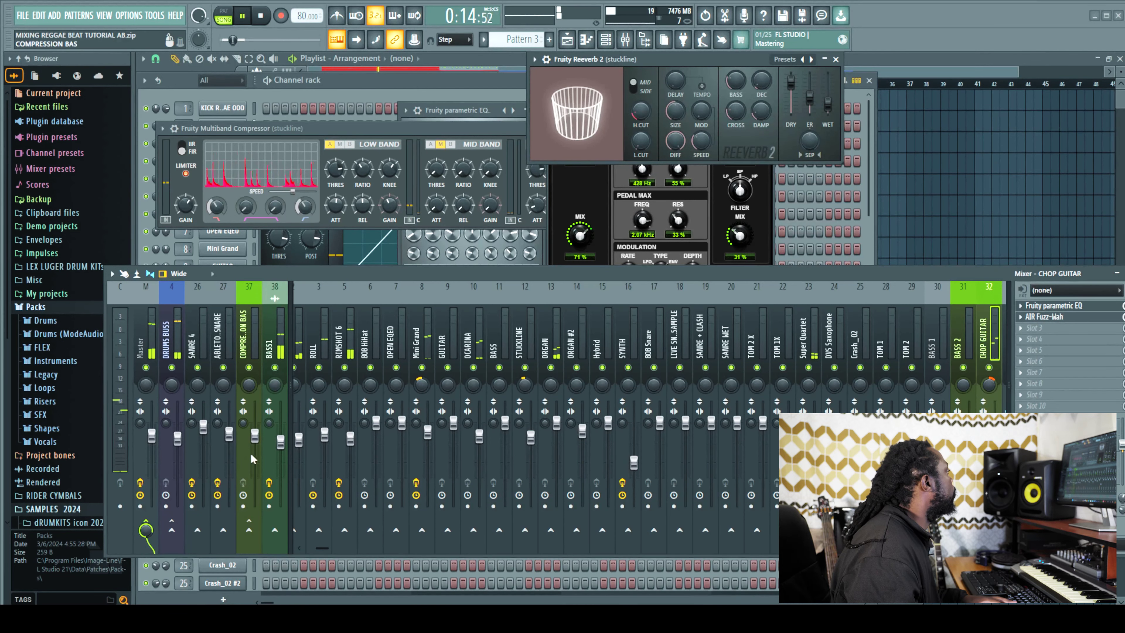
click(566, 40)
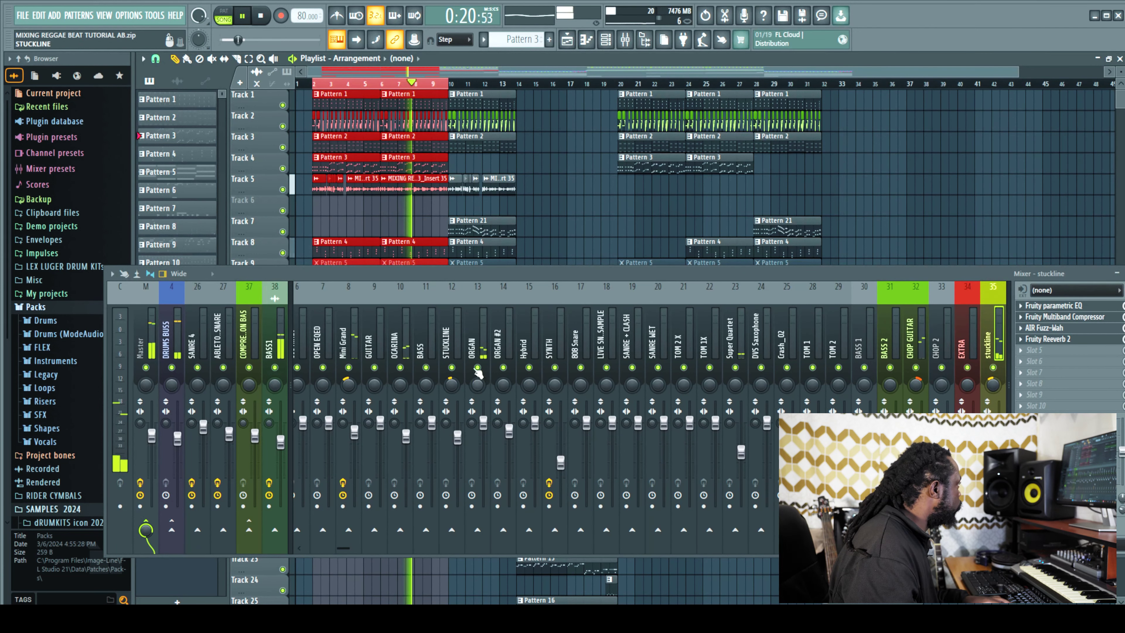
key(space)
click(478, 347)
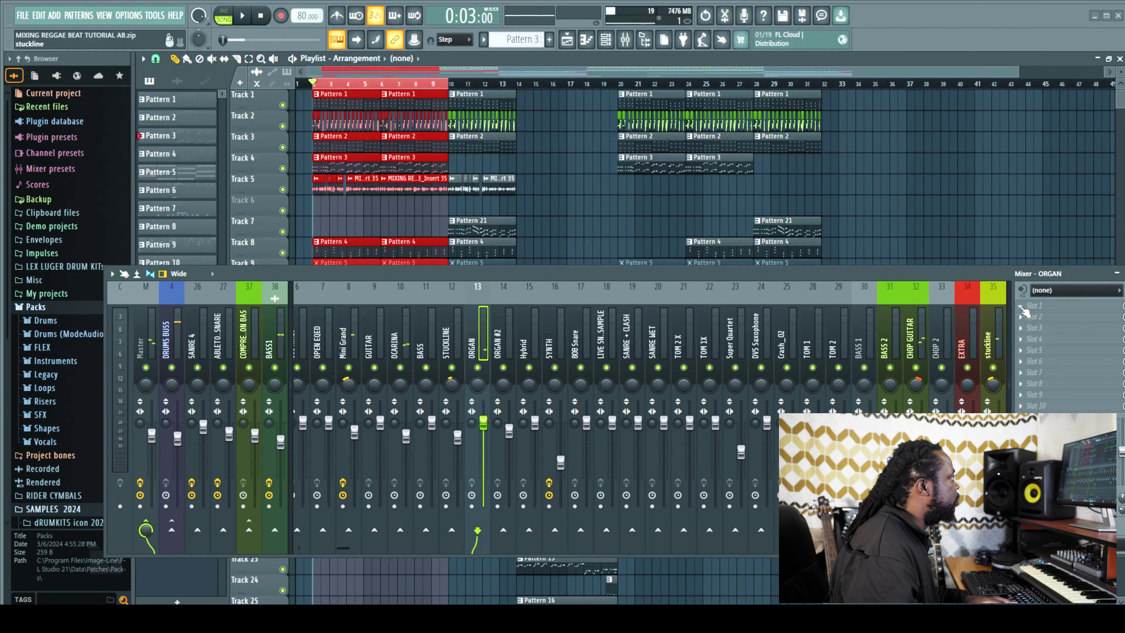
click(1022, 307)
mouse_move(1009, 317)
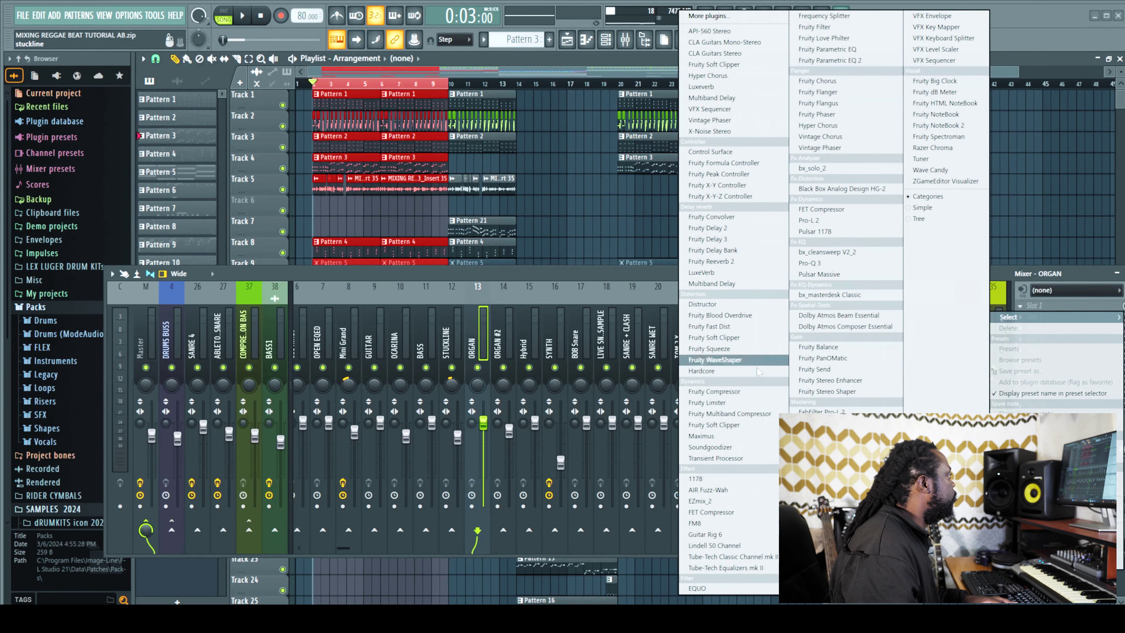
click(768, 413)
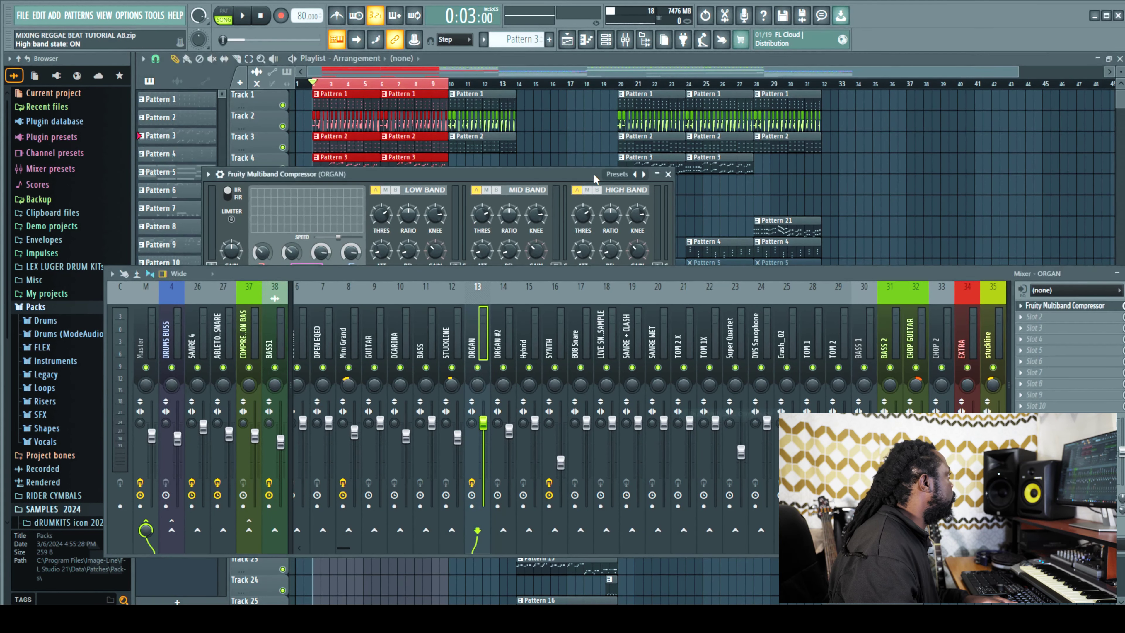
drag(595, 179, 599, 147)
- Play the loop, lower the ORGAN track's volume to about 88% and solo the track
key(space)
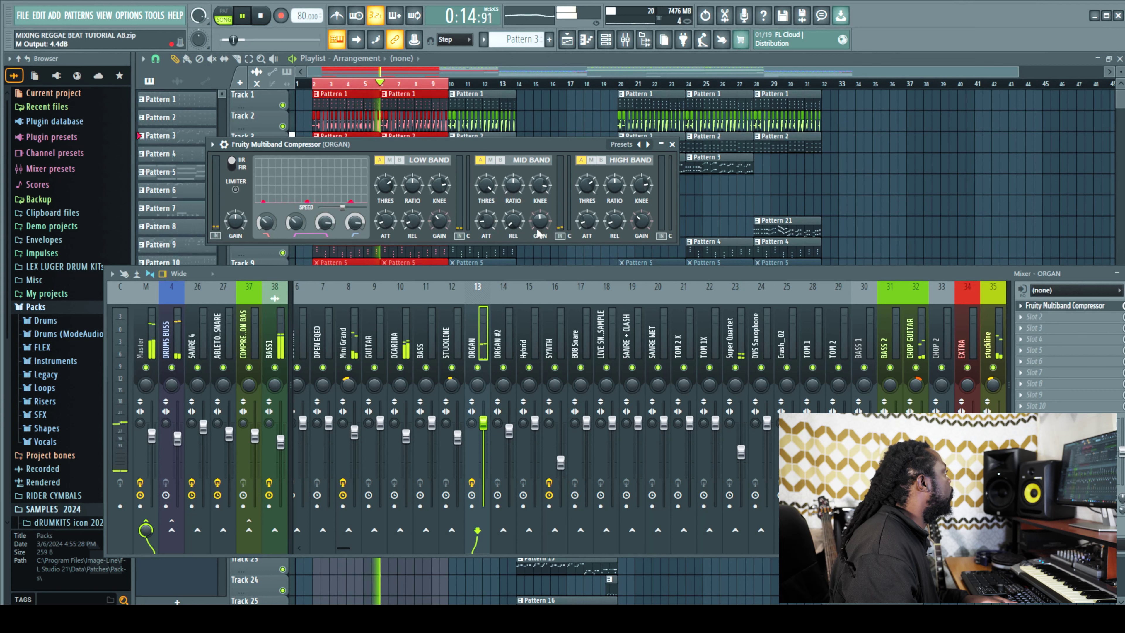
drag(484, 423, 484, 432)
right_click(477, 367)
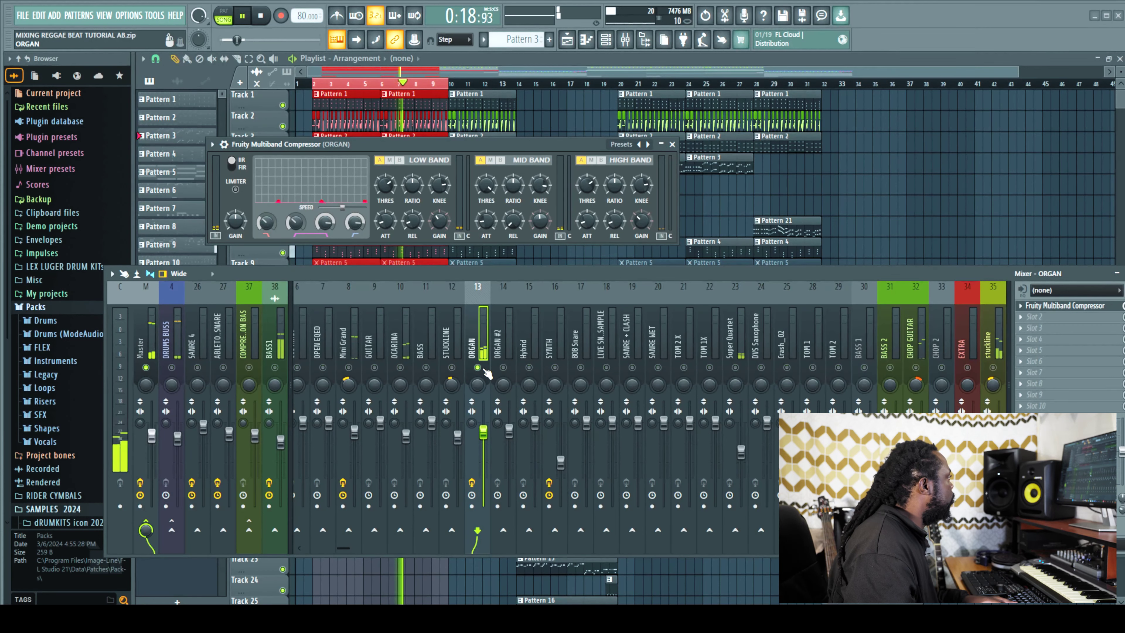
click(1035, 316)
click(827, 48)
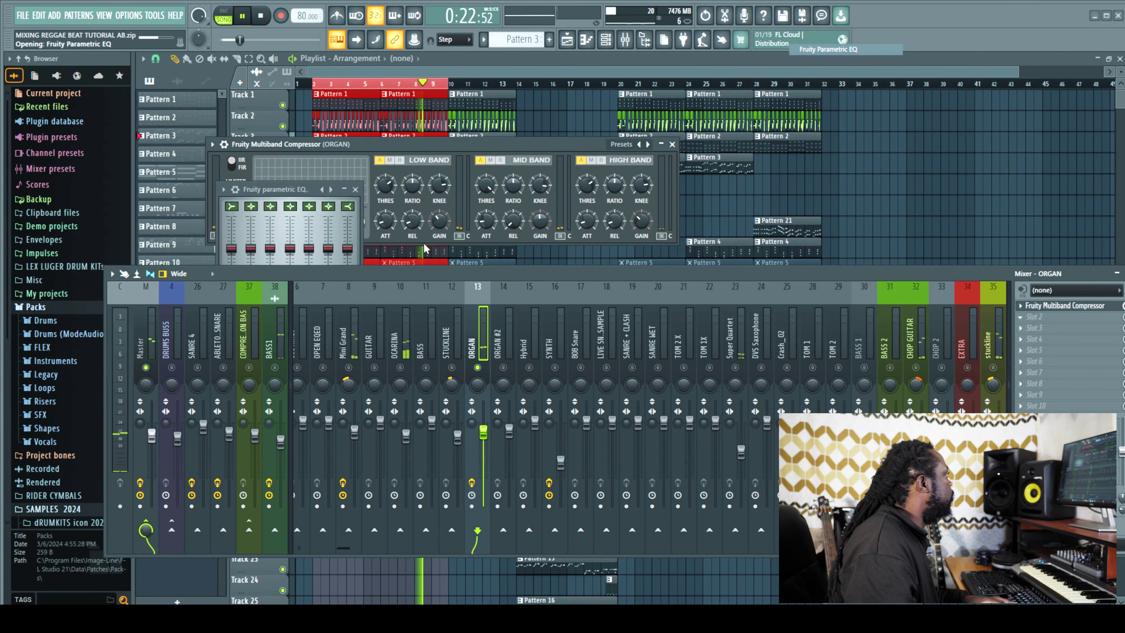
drag(281, 188, 318, 151)
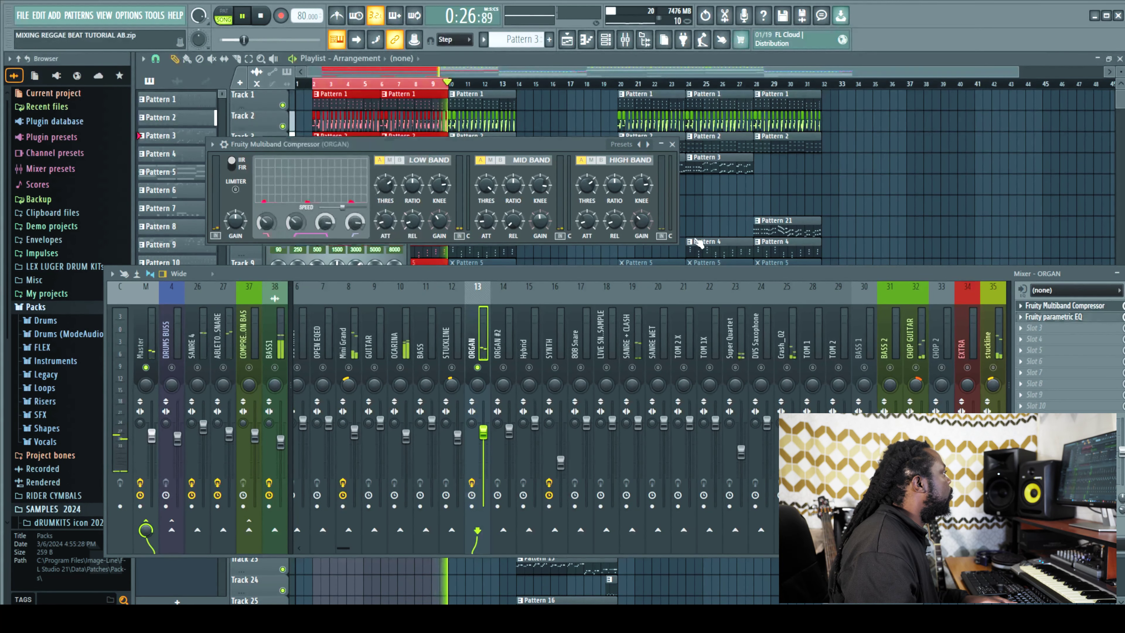
click(1028, 317)
click(1028, 325)
click(1063, 331)
click(640, 344)
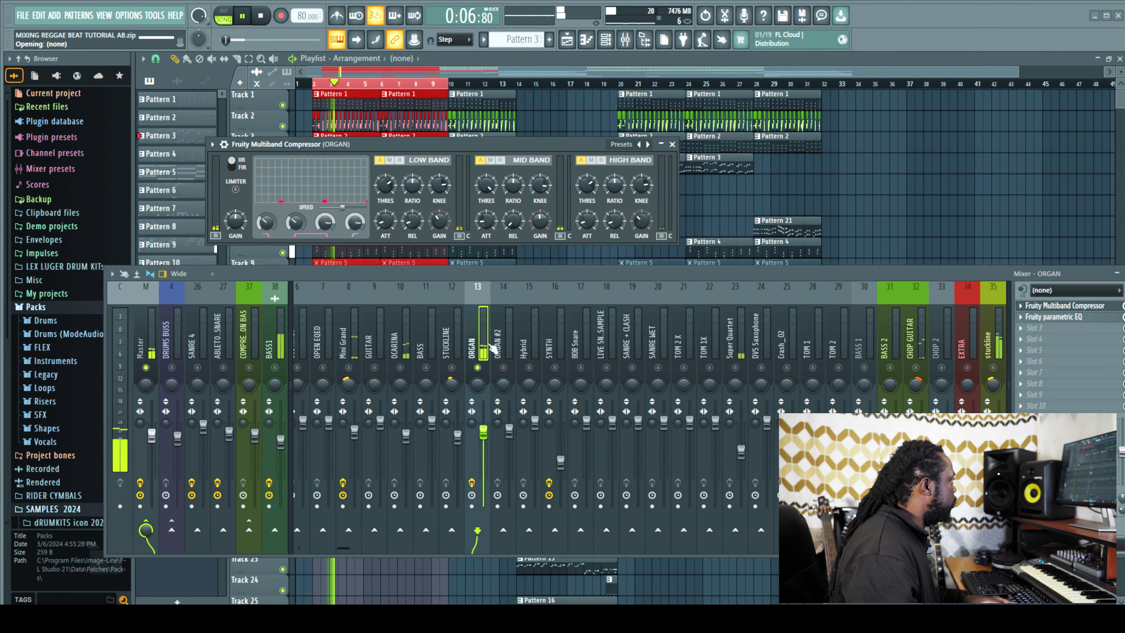
- Add Fruity Parametric EQ 2 to the ORGAN track's second effect slot and make band 1 a high pass filter
click(1019, 317)
click(830, 59)
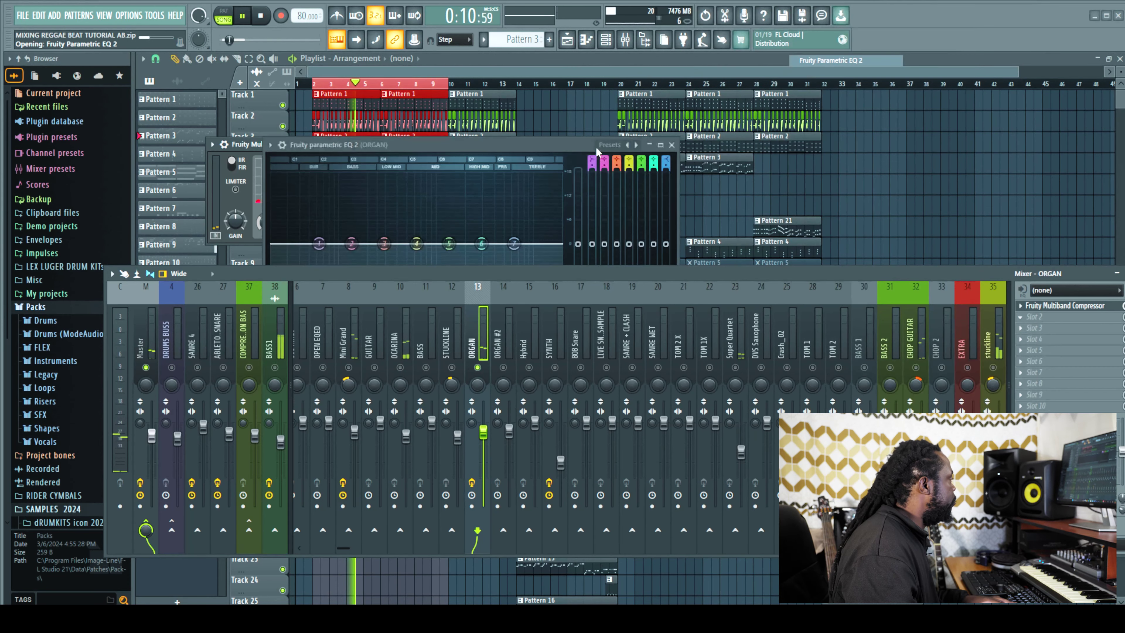
drag(510, 145, 629, 110)
right_click(438, 209)
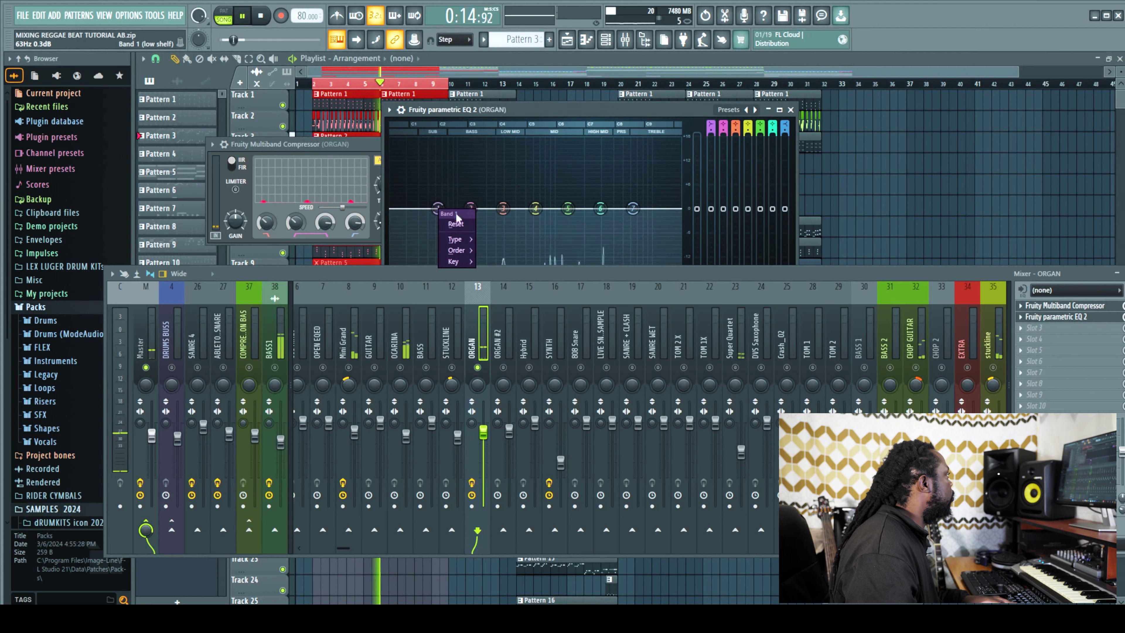
mouse_move(466, 245)
click(496, 263)
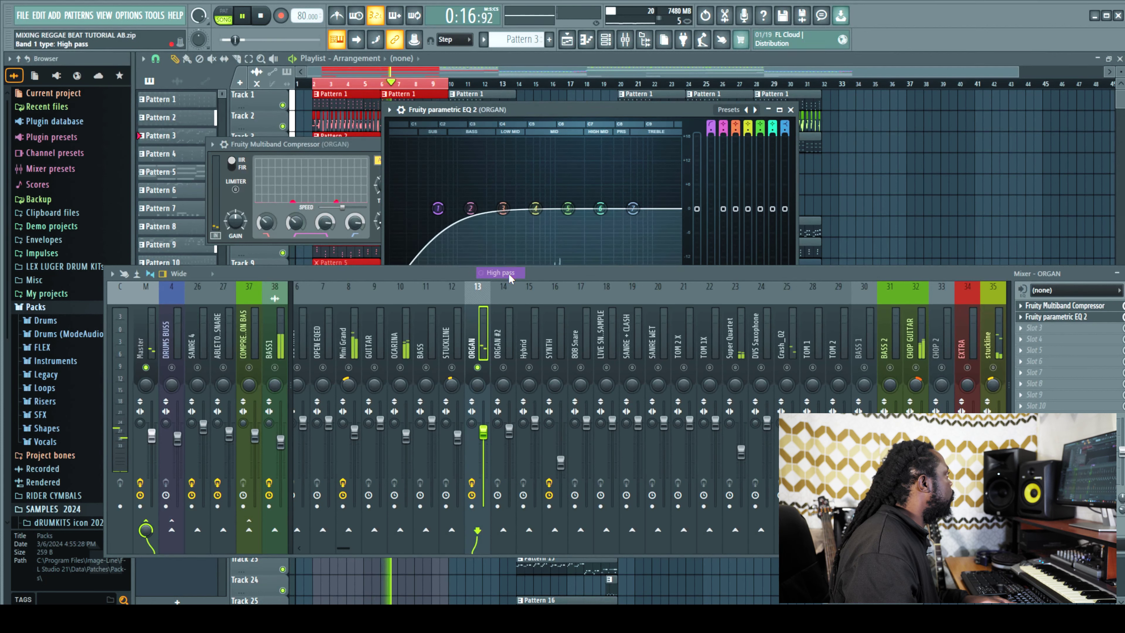
- Cut the organ's band 4 to about -2.3 dB near 389 Hz and boost band 5 slightly in the presence range
drag(531, 212, 518, 215)
drag(693, 272, 653, 339)
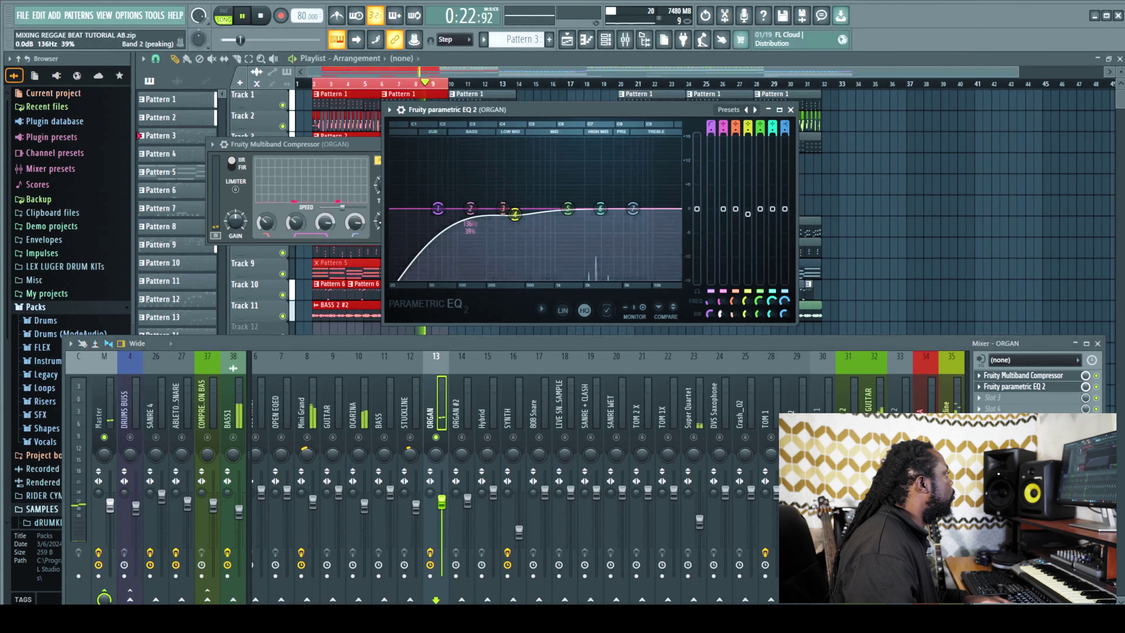
drag(568, 208, 621, 197)
drag(515, 216, 515, 219)
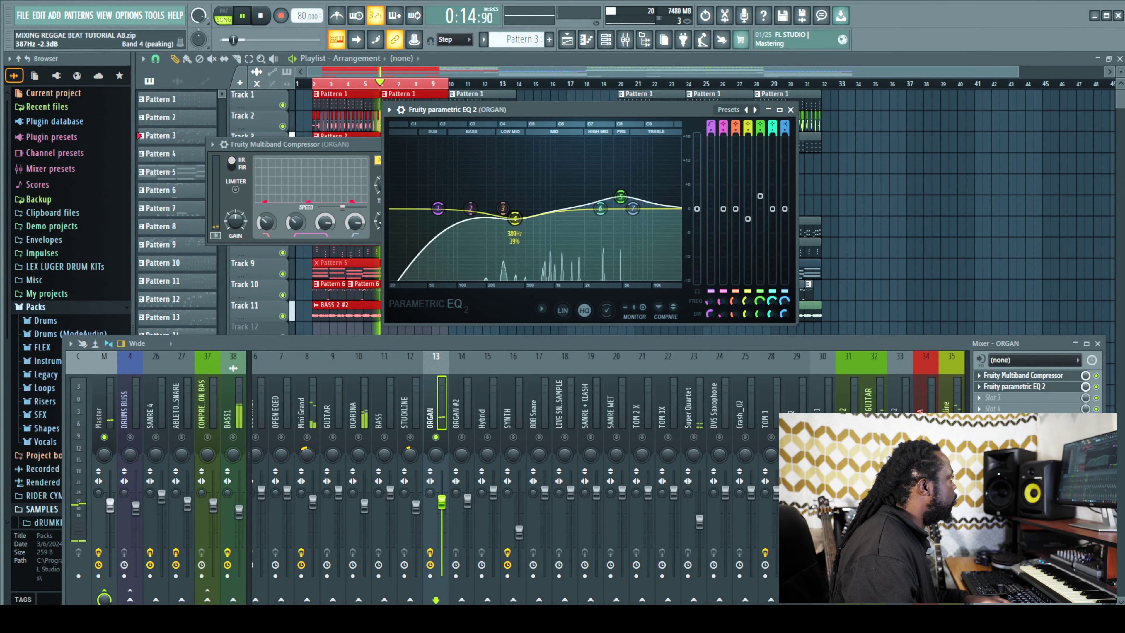
- Release the ORGAN solo, lower its volume a touch and pan it 9% left
right_click(437, 437)
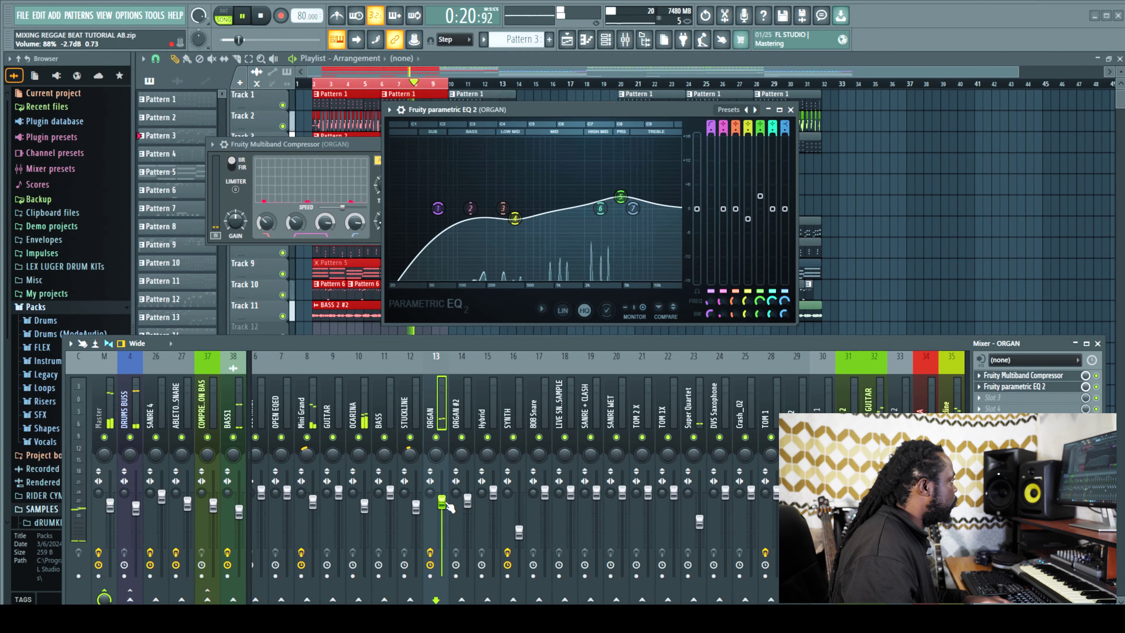
scroll(442, 503, down, 1)
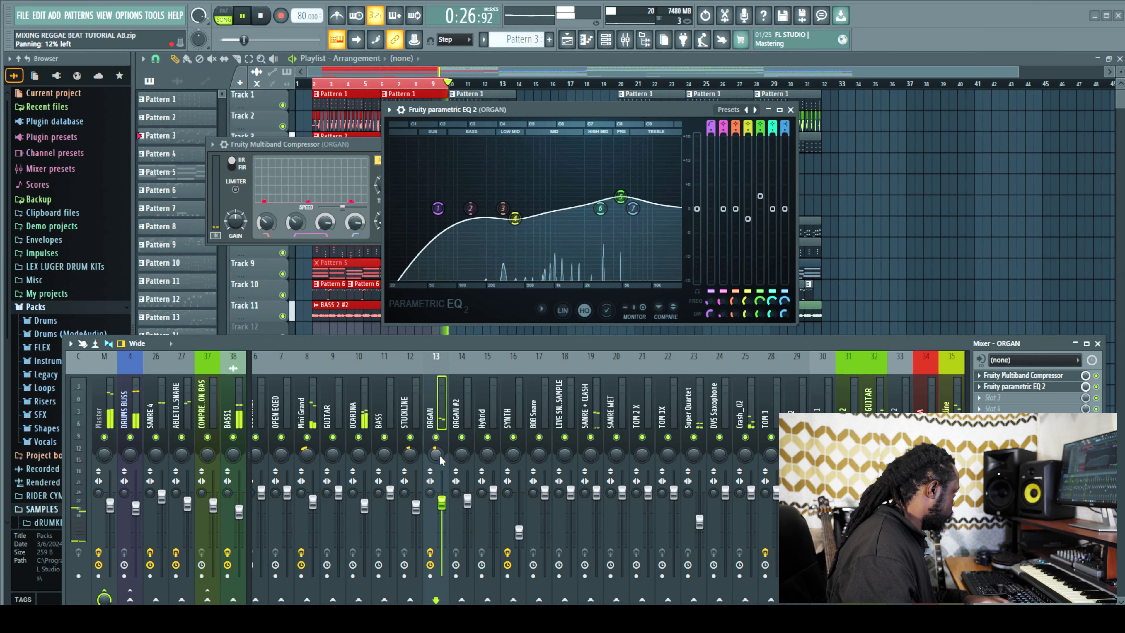
drag(436, 454, 435, 459)
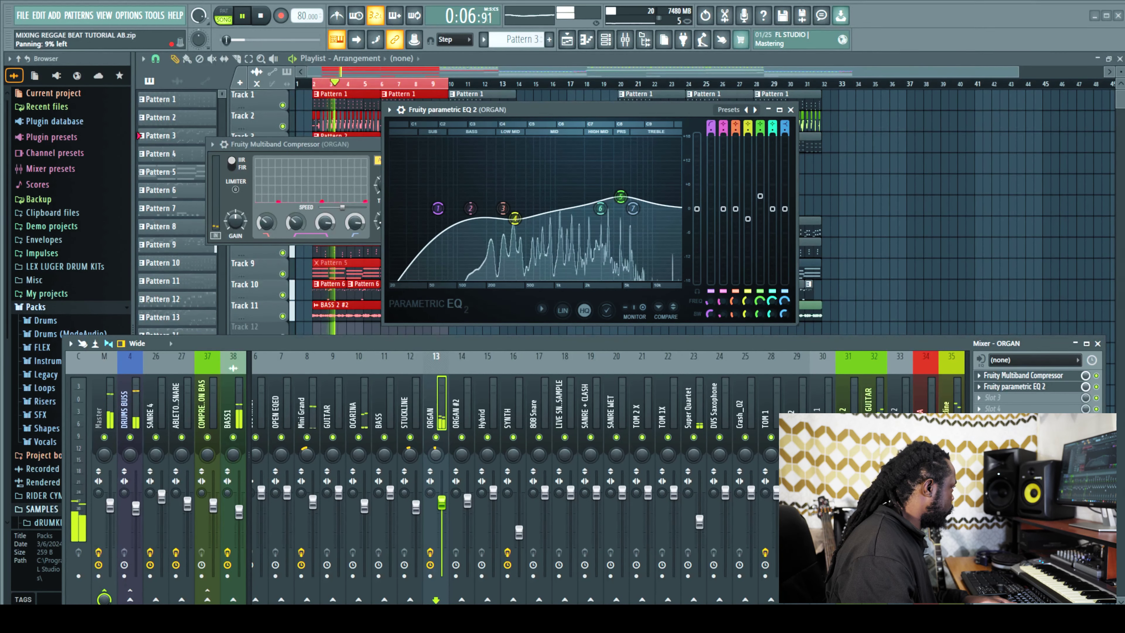
- Try the ORGAN track panned 25% left, stop playback and pan it to the right instead
scroll(436, 454, down, 4)
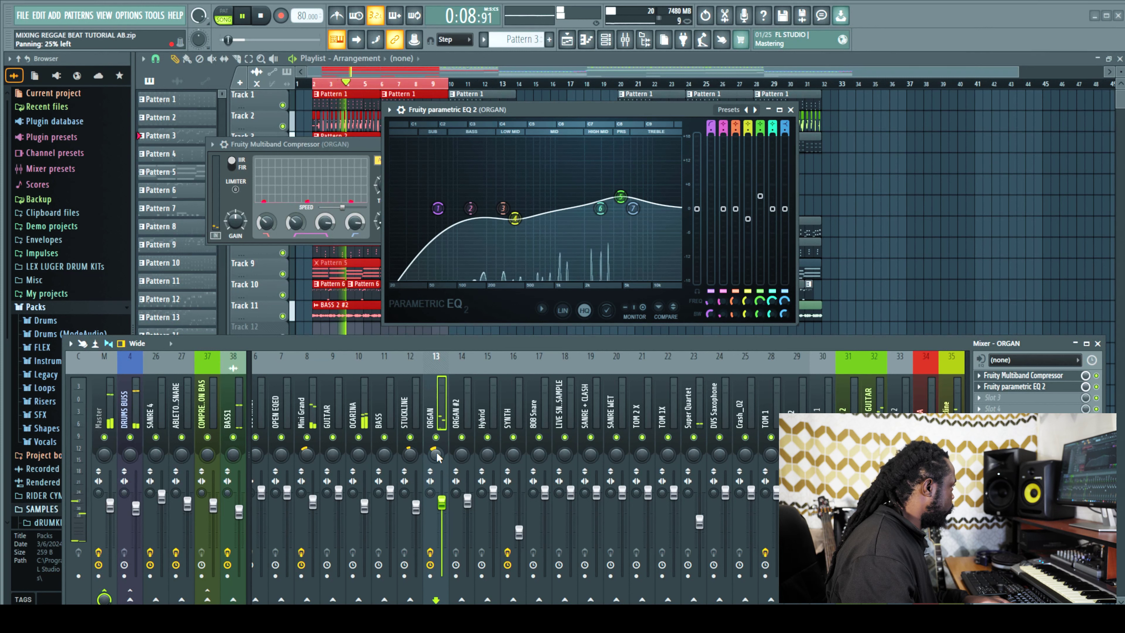
key(space)
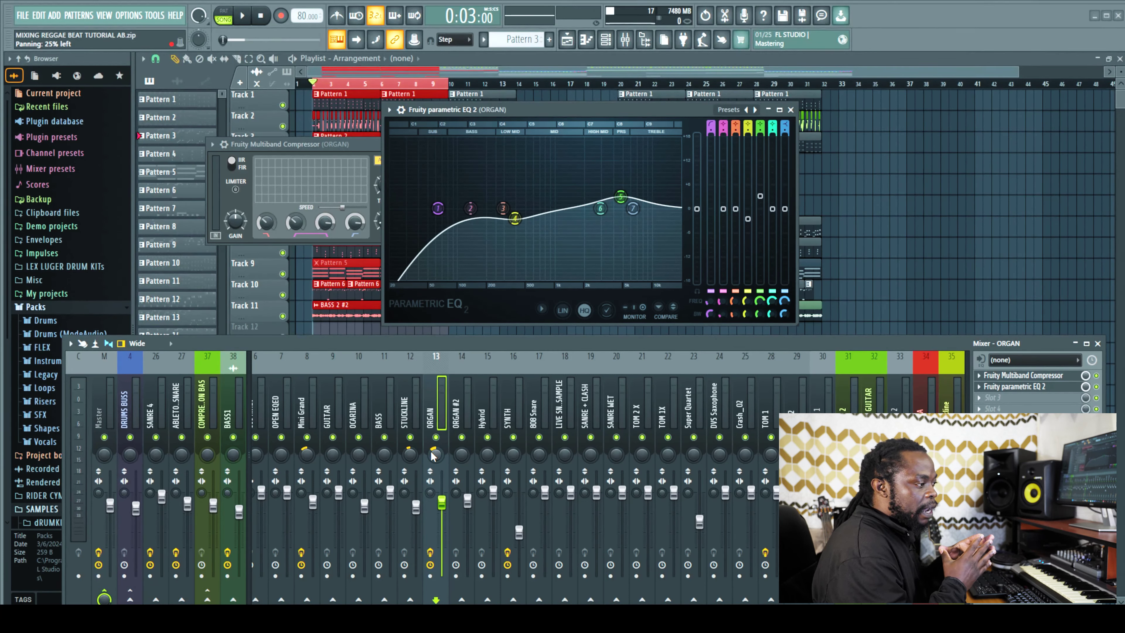
drag(433, 457, 434, 443)
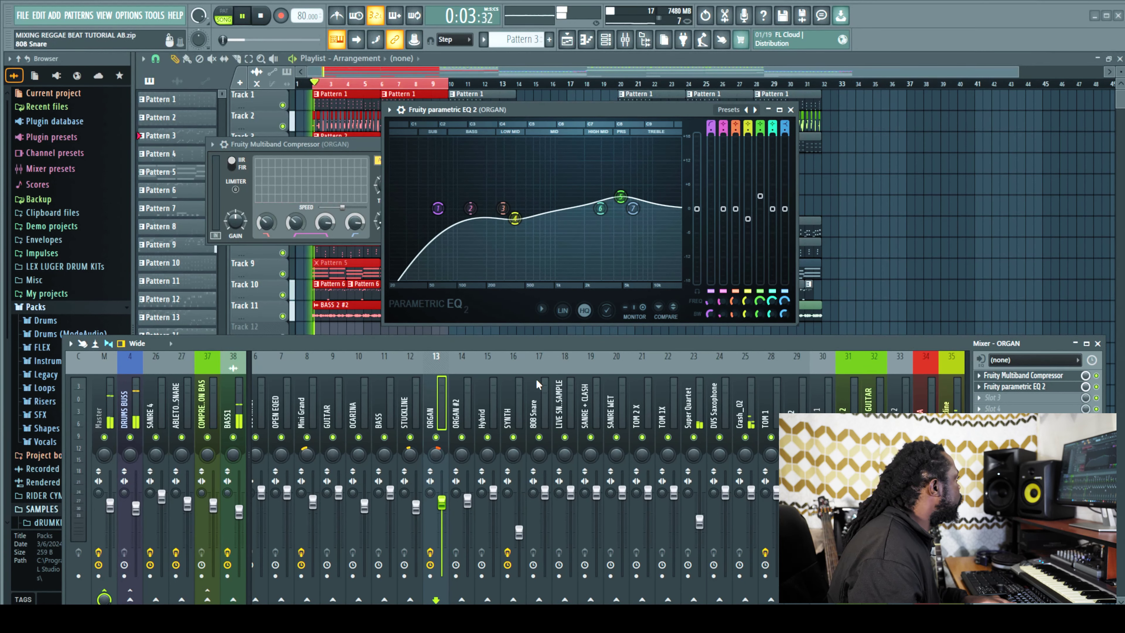
- Add Fruity Multiband Compressor to the Super Quartet track's first effect slot and load its 2 band comp preset
click(691, 405)
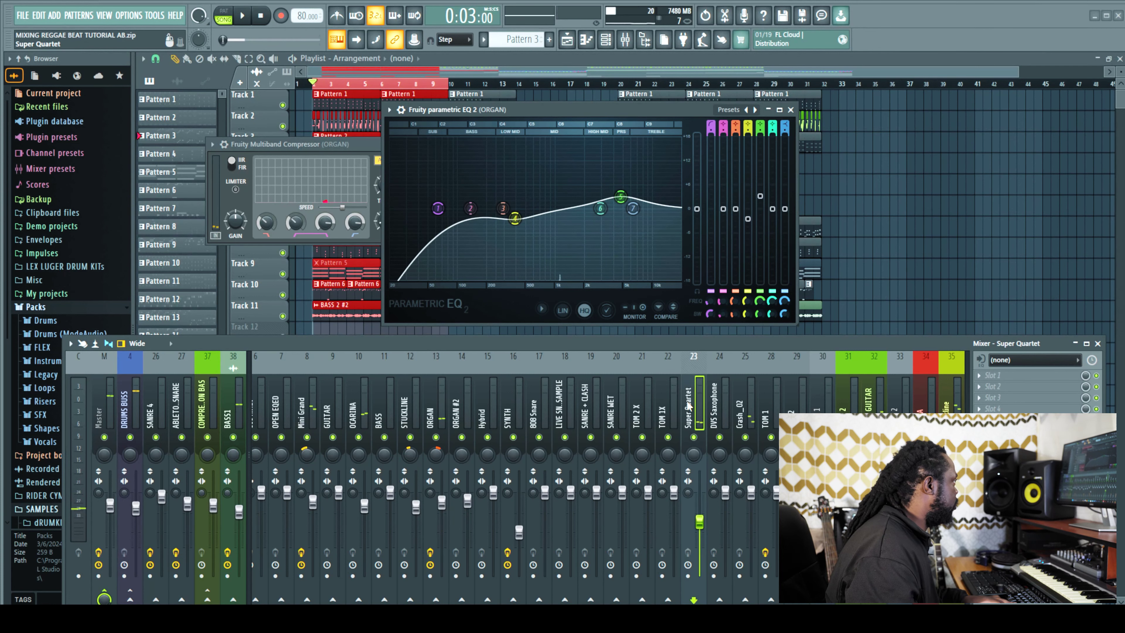
click(982, 385)
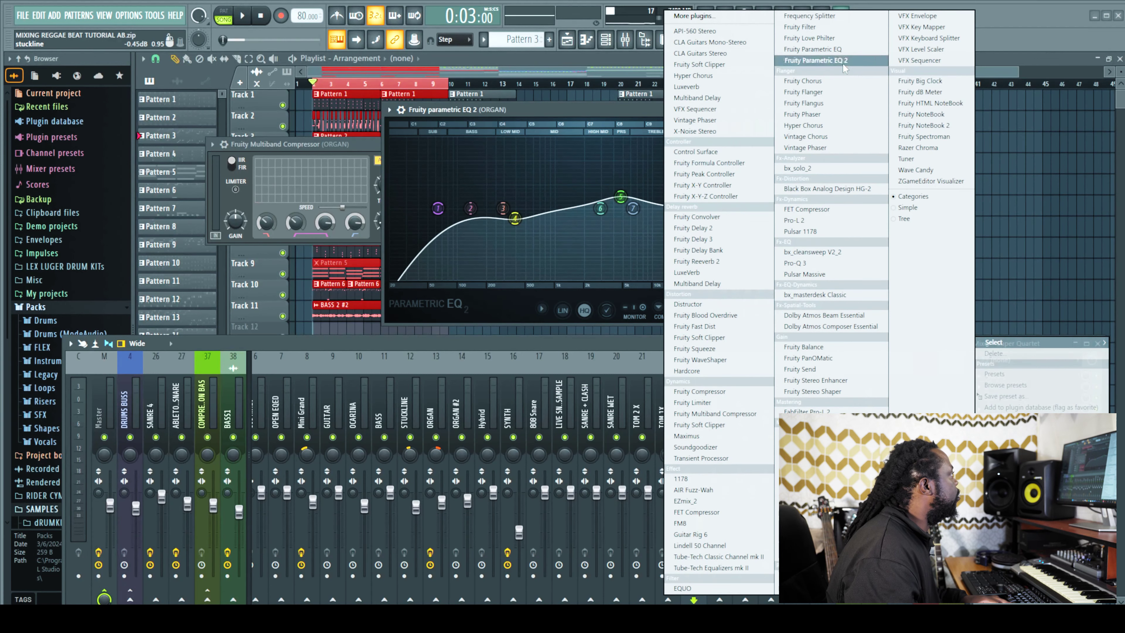
click(715, 413)
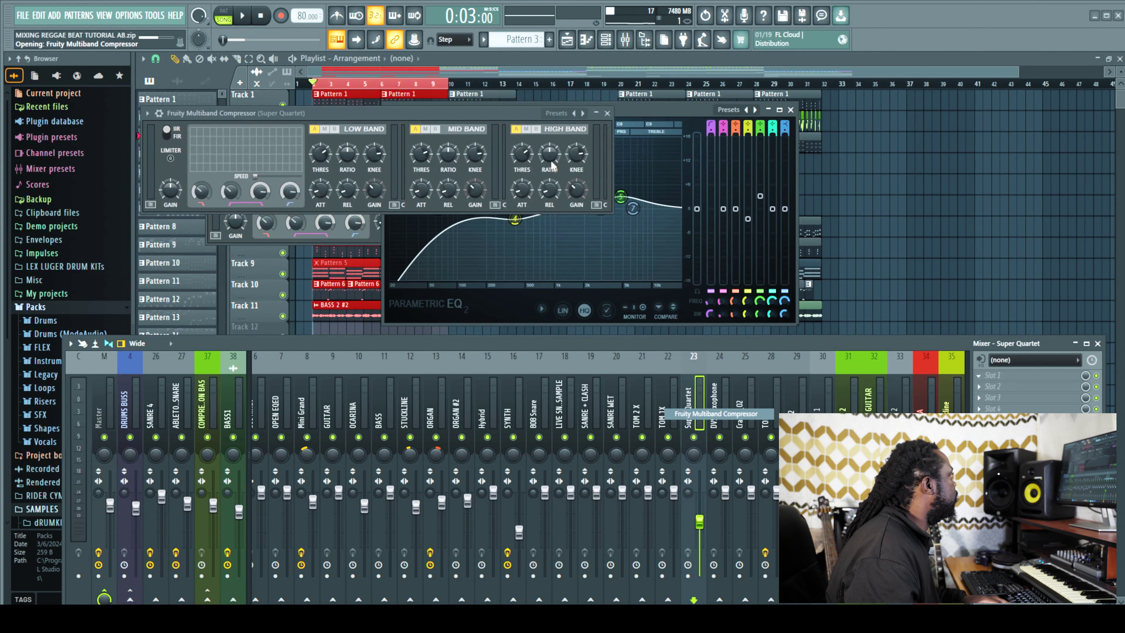
click(583, 114)
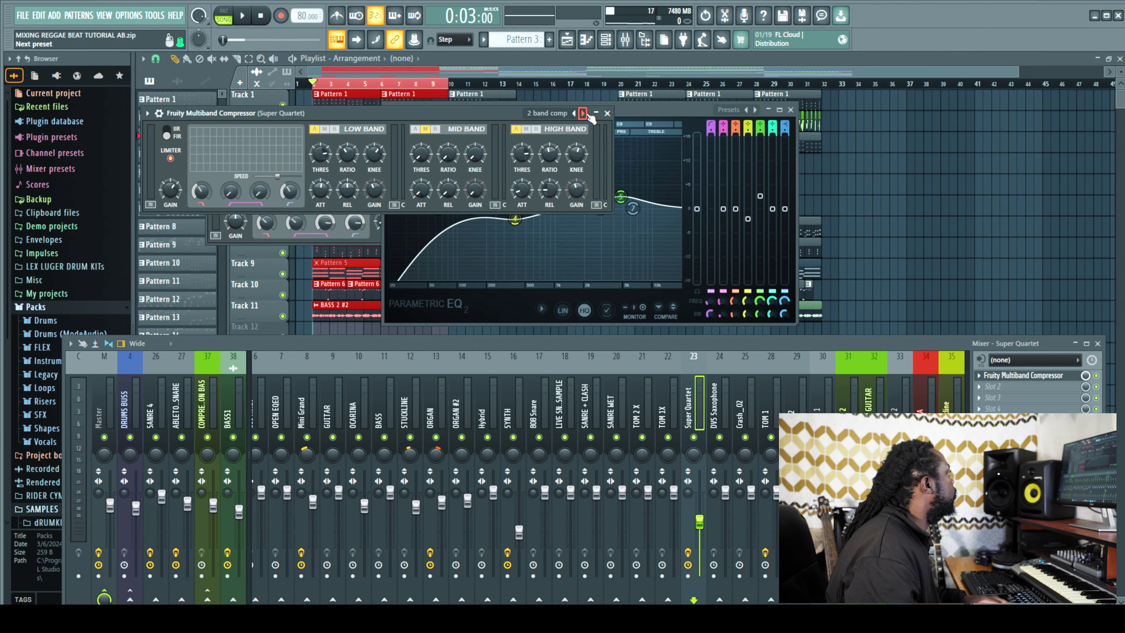
- Add Fruity Parametric EQ to Super Quartet's second effect slot, cutting the lowest band and boosting the 3000 Hz band during playback
key(space)
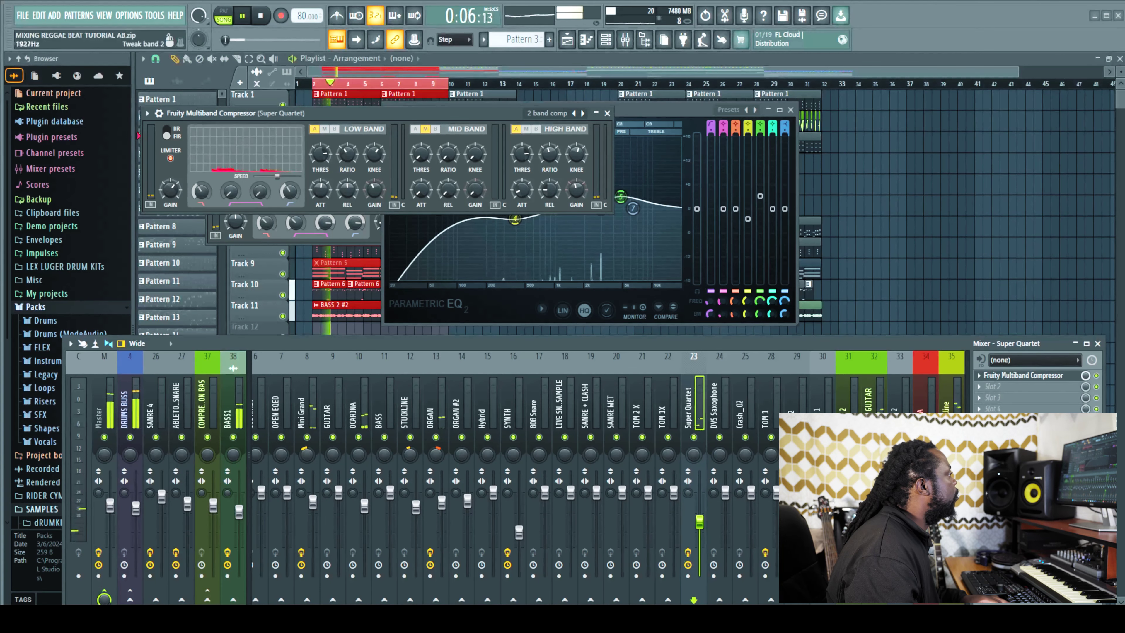
click(990, 399)
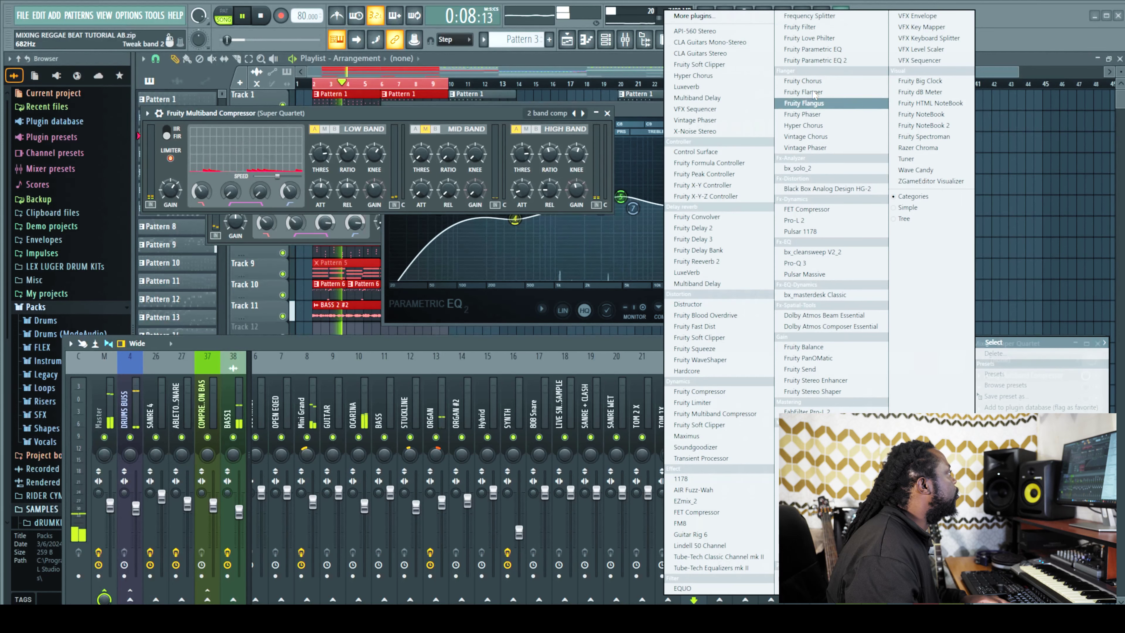
click(816, 50)
mouse_move(247, 187)
mouse_down()
mouse_move(248, 165)
mouse_move(248, 177)
mouse_move(267, 177)
mouse_up()
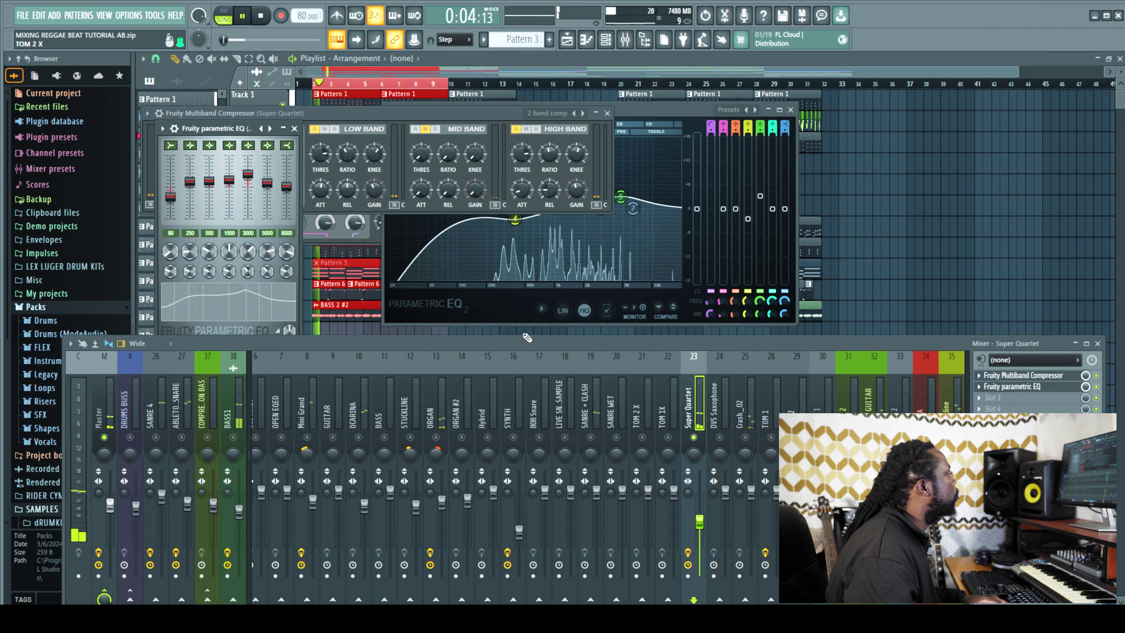
right_click(694, 437)
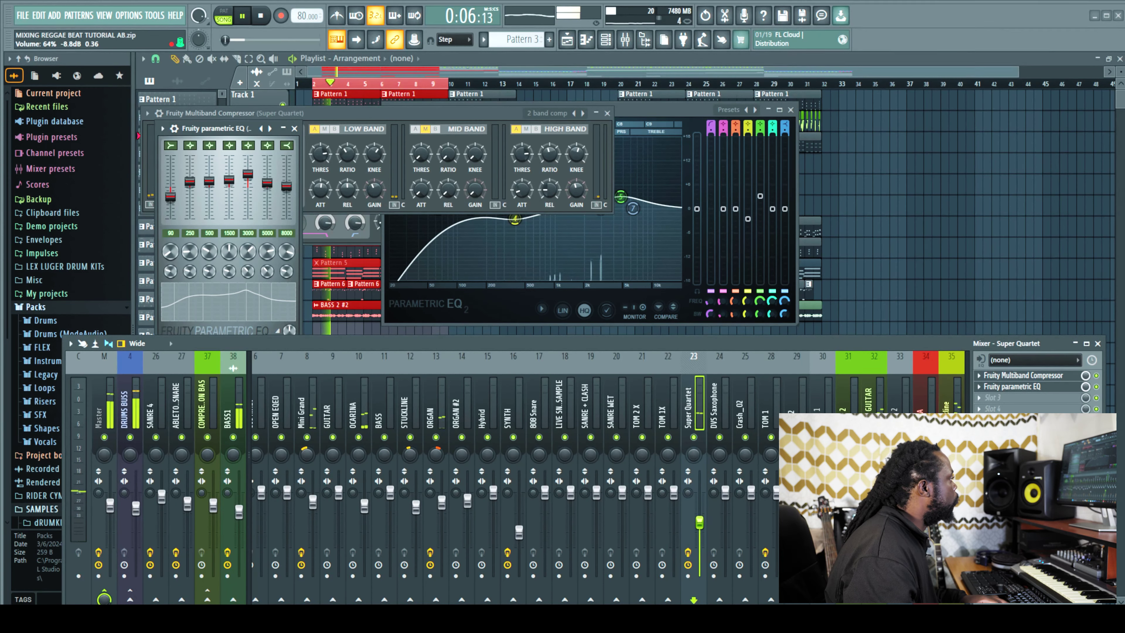
- Pan the Super Quartet track left, lower its volume slightly below 62% and stop playback
drag(696, 453, 696, 463)
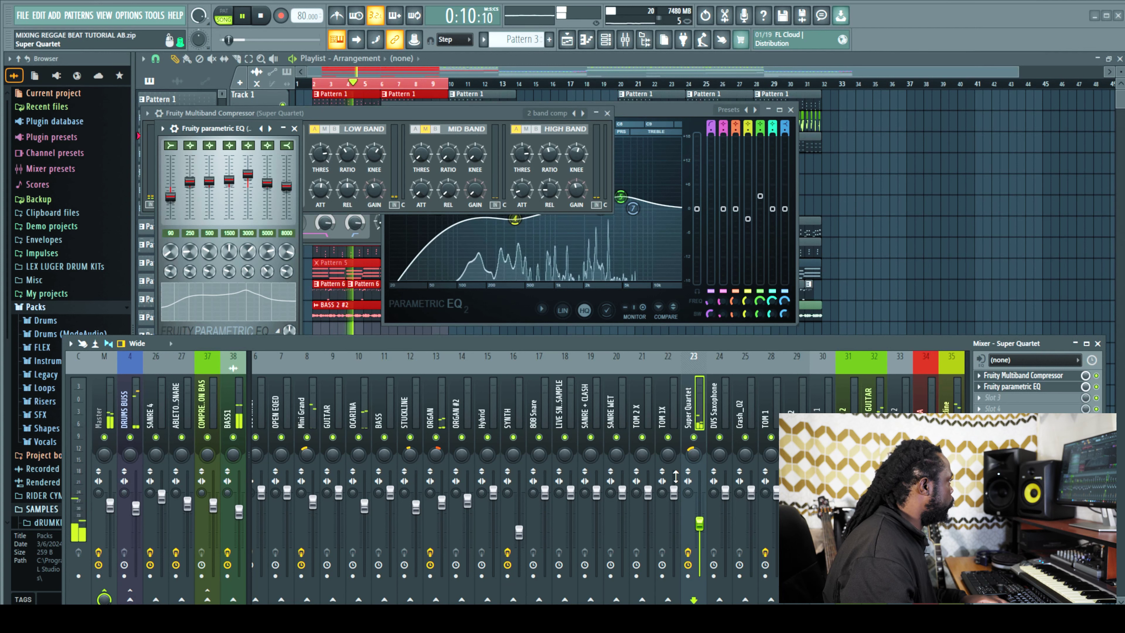
click(430, 417)
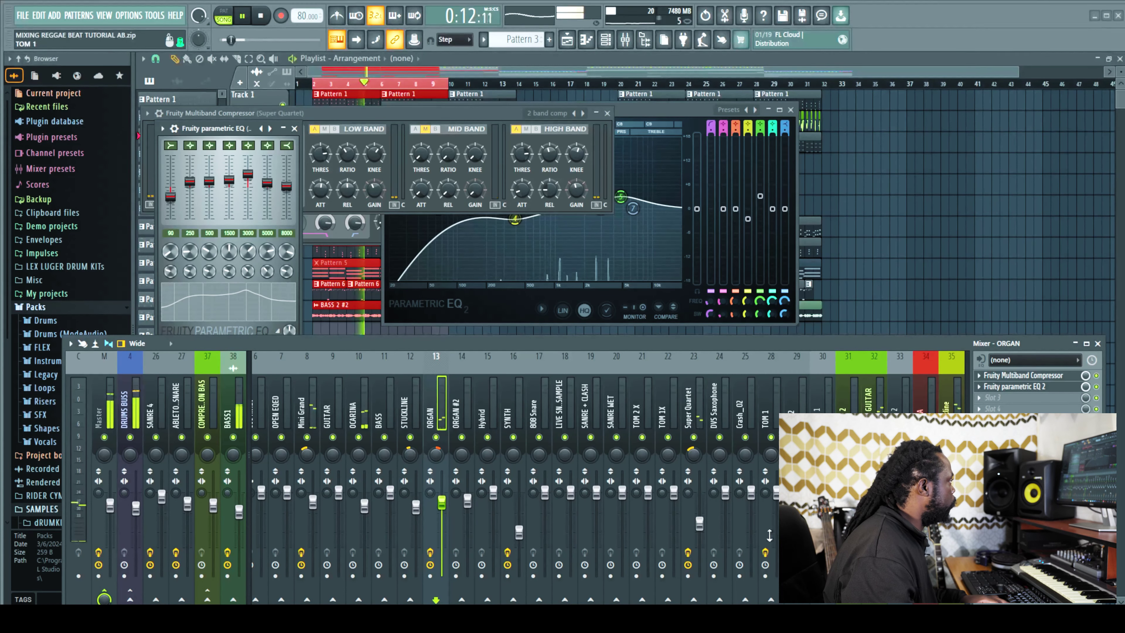
click(699, 524)
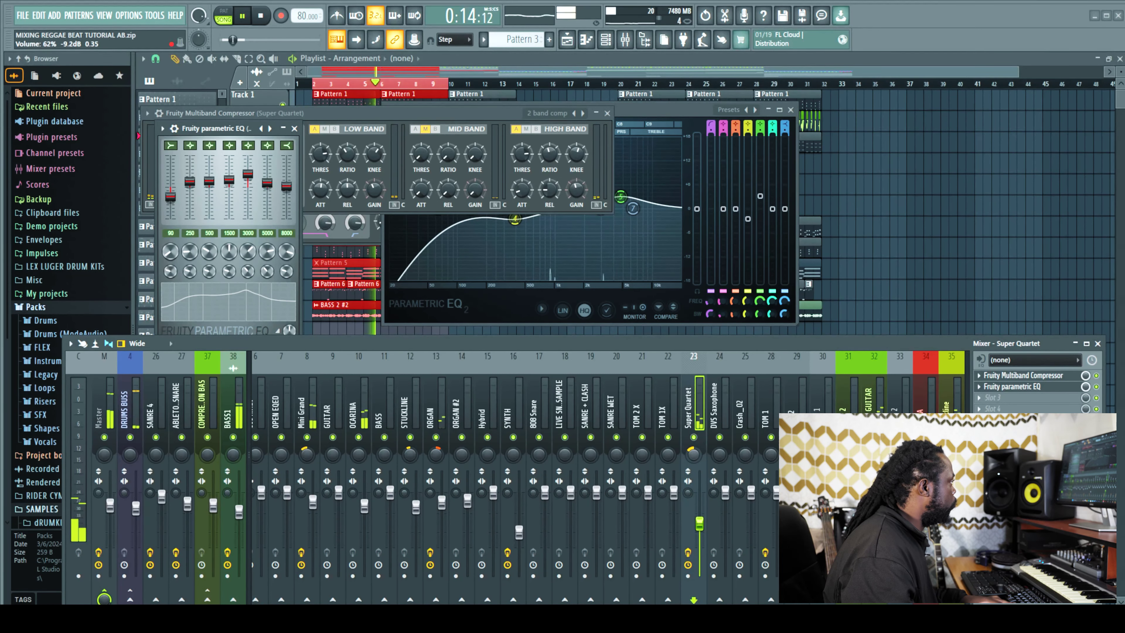
key(space)
drag(699, 524, 700, 527)
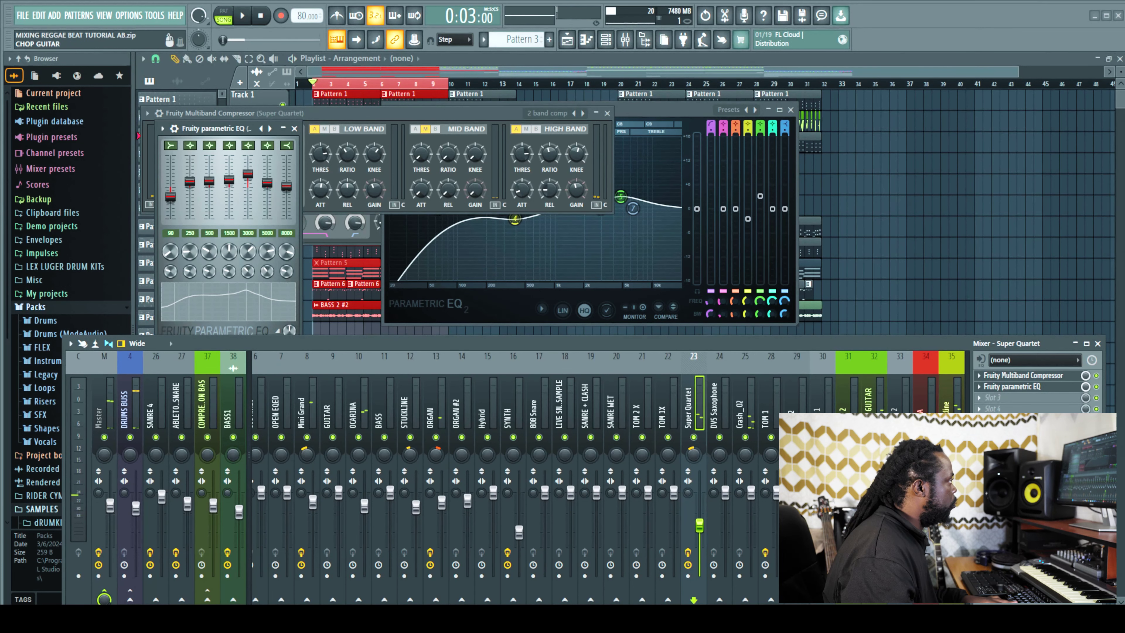
- Add Fruity Reeverb 2 to Super Quartet's third effect slot, adjust its dry level to 100% and wet level to taste, and pan the track 20% left
click(979, 407)
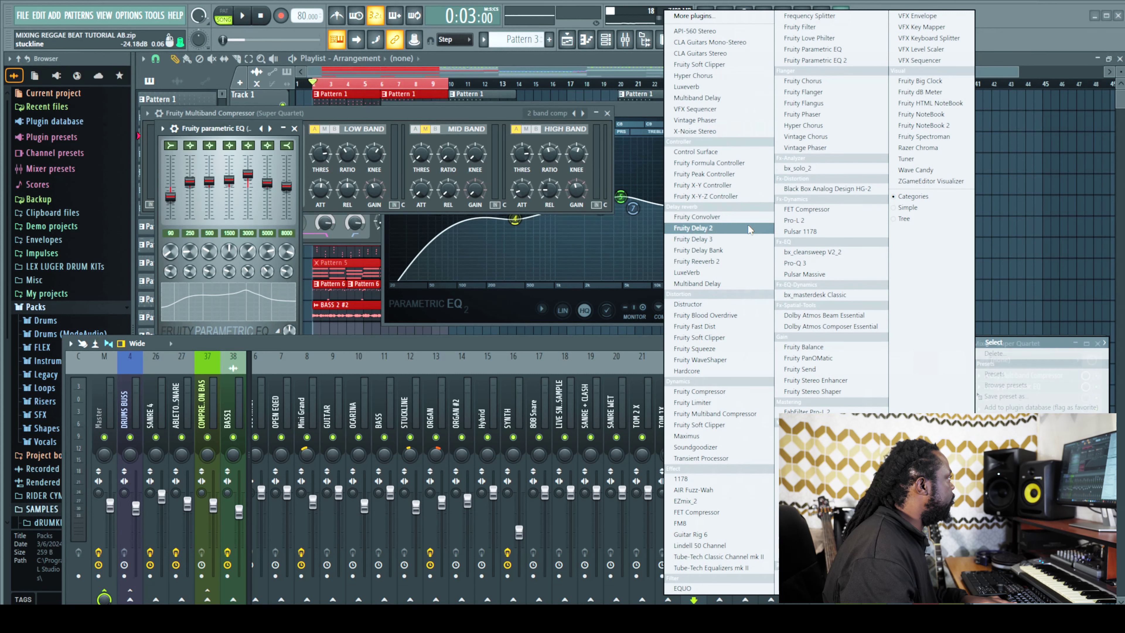
click(748, 261)
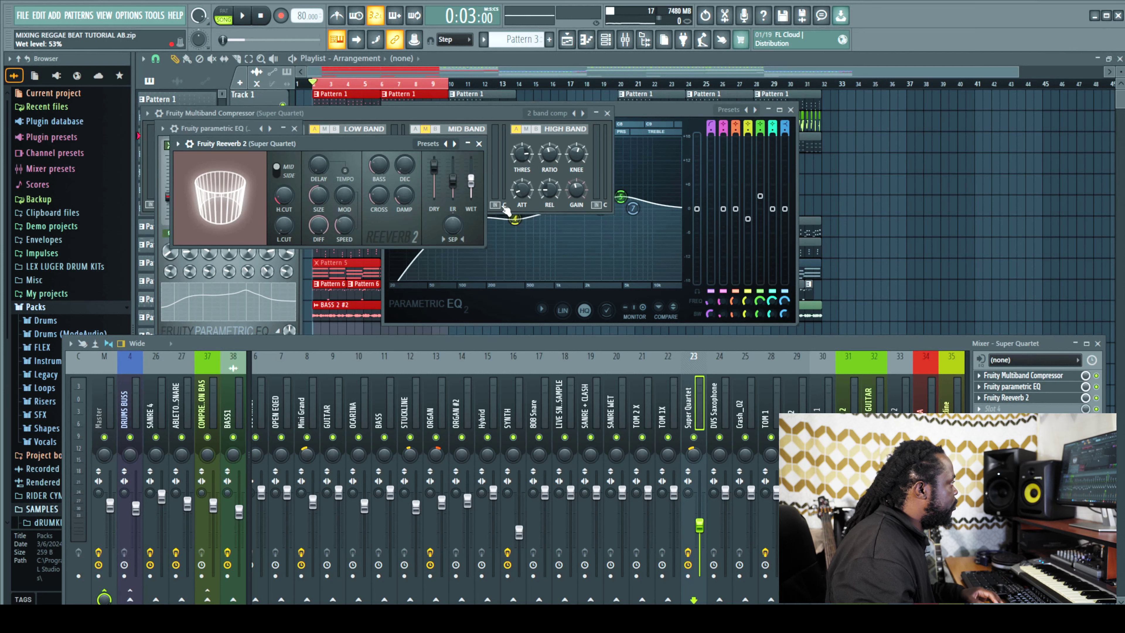
click(243, 16)
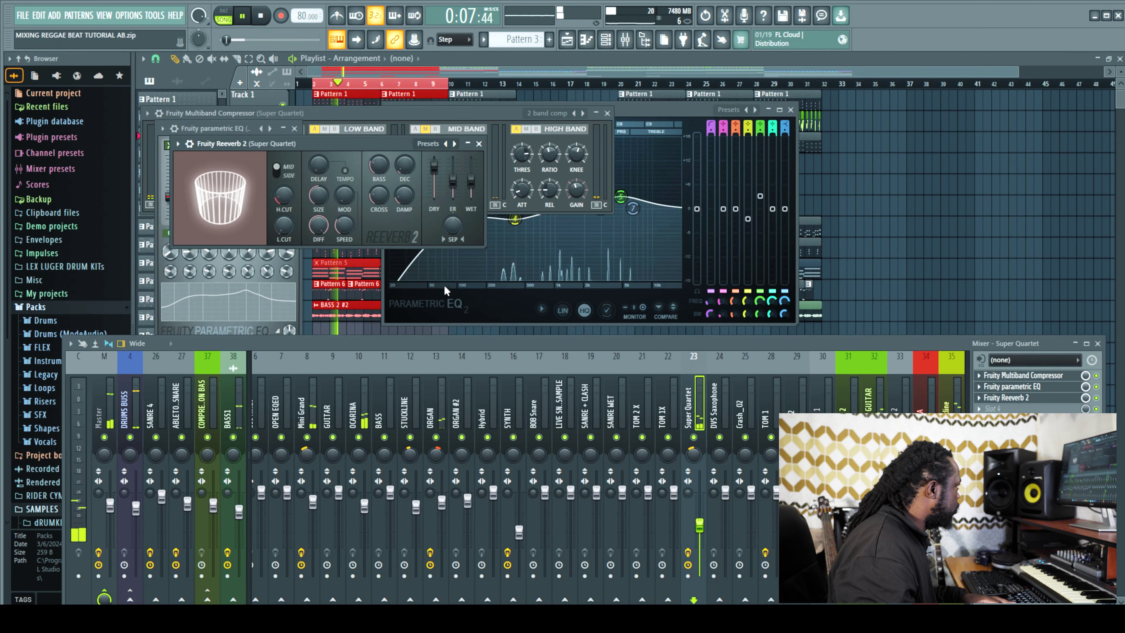
drag(470, 181, 470, 175)
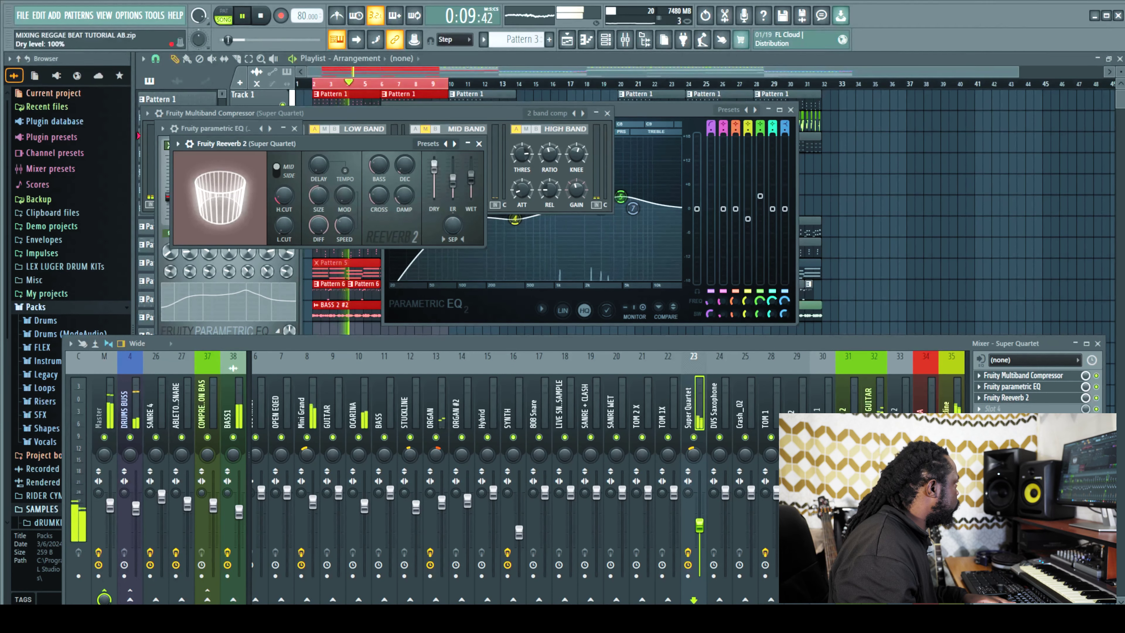
scroll(477, 180, down, 4)
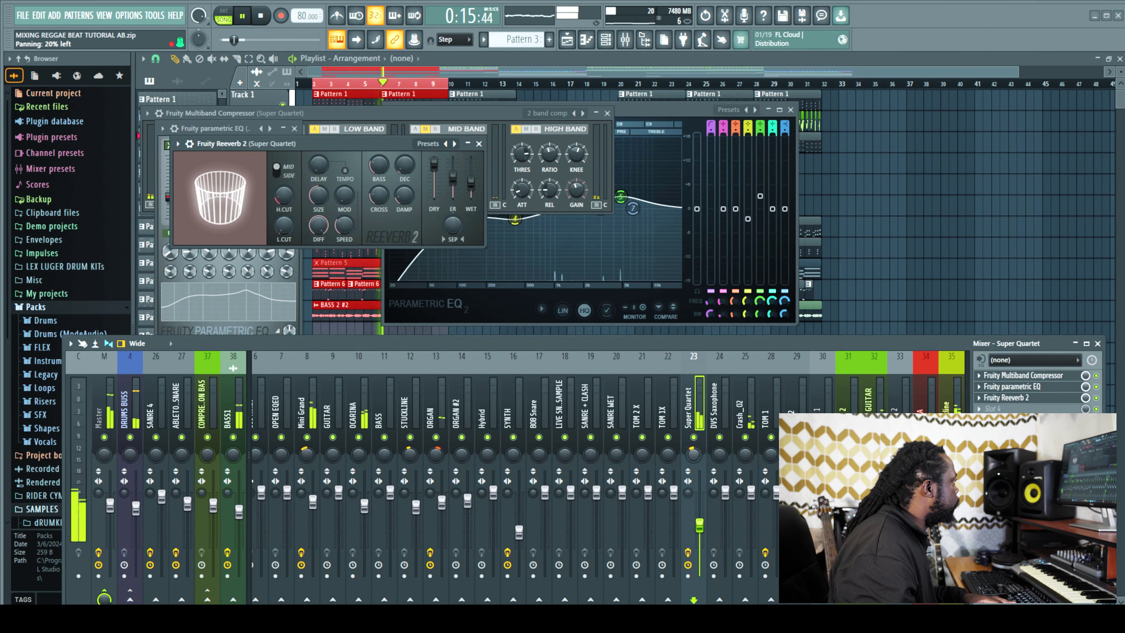
- Audition Super Quartet in solo to set its reverb wet level to 52%, and lower its volume to about 56% in the full mix
right_click(694, 438)
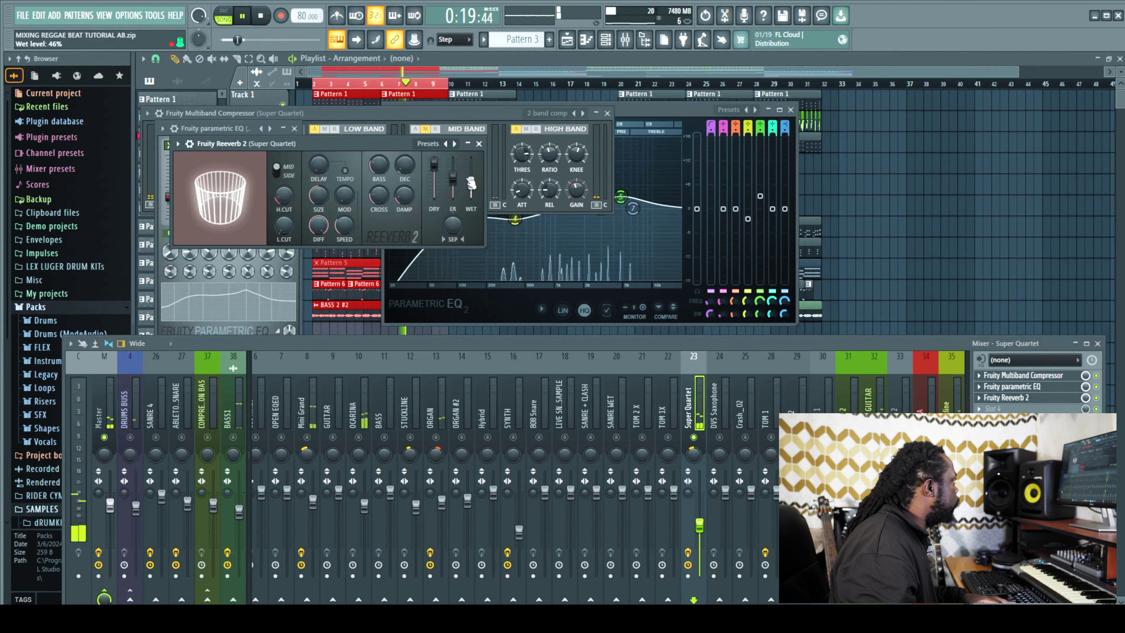
drag(471, 181, 470, 167)
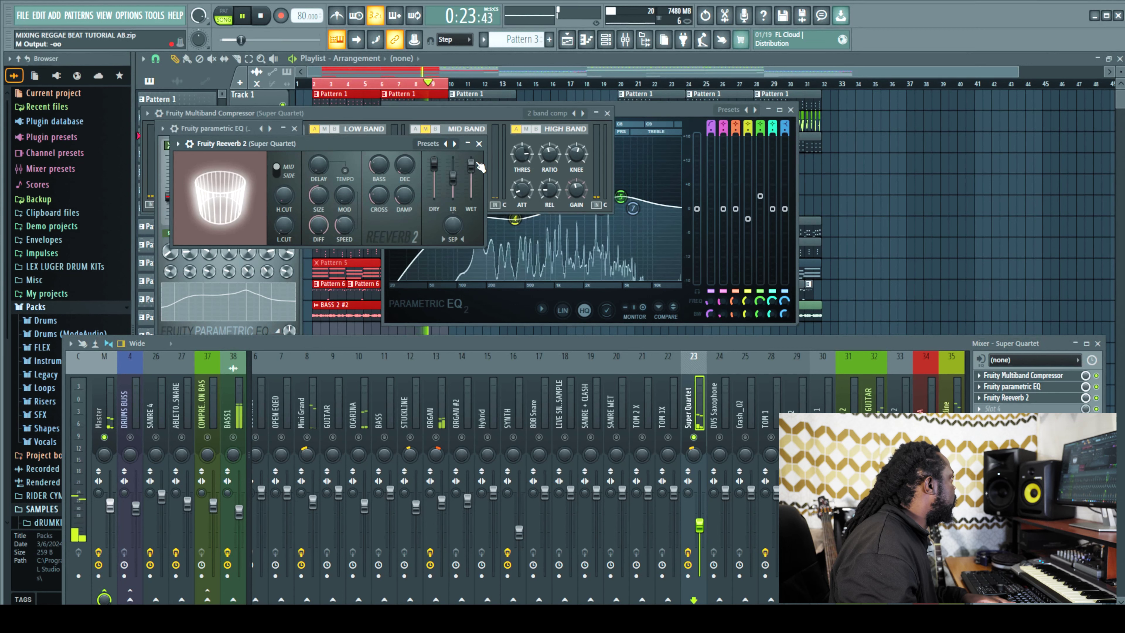
drag(470, 170, 471, 173)
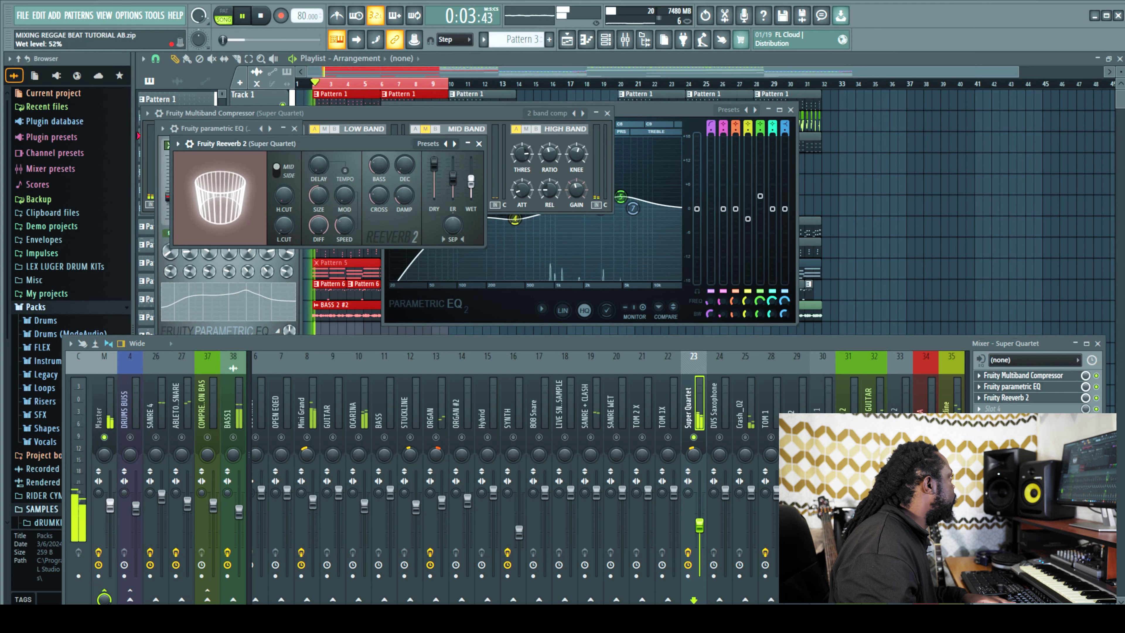
drag(435, 165, 435, 163)
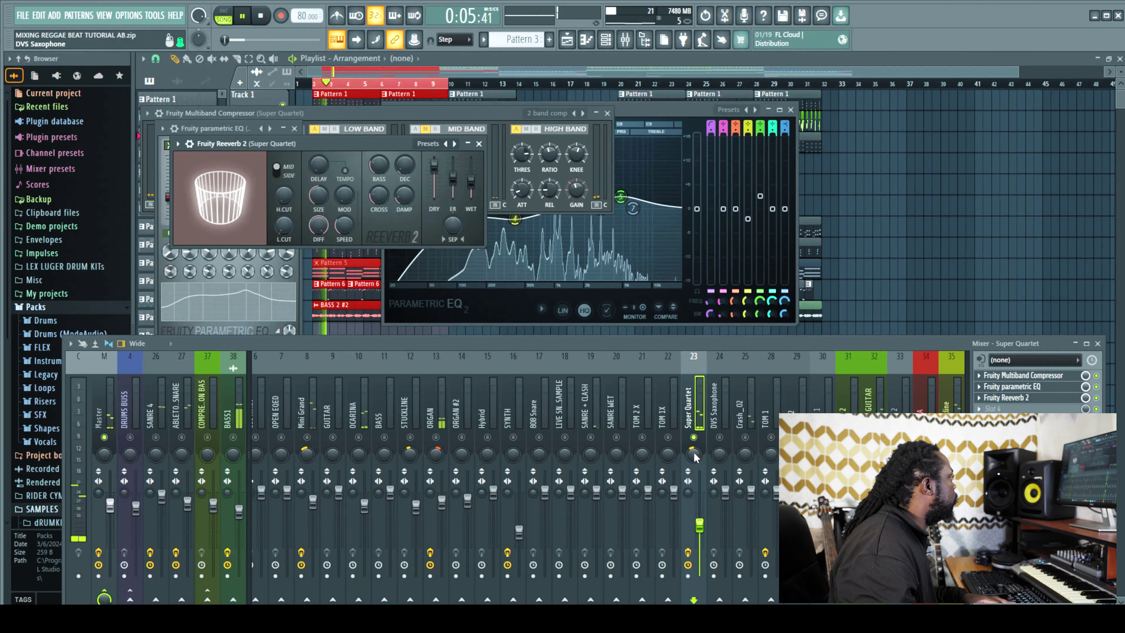
click(707, 439)
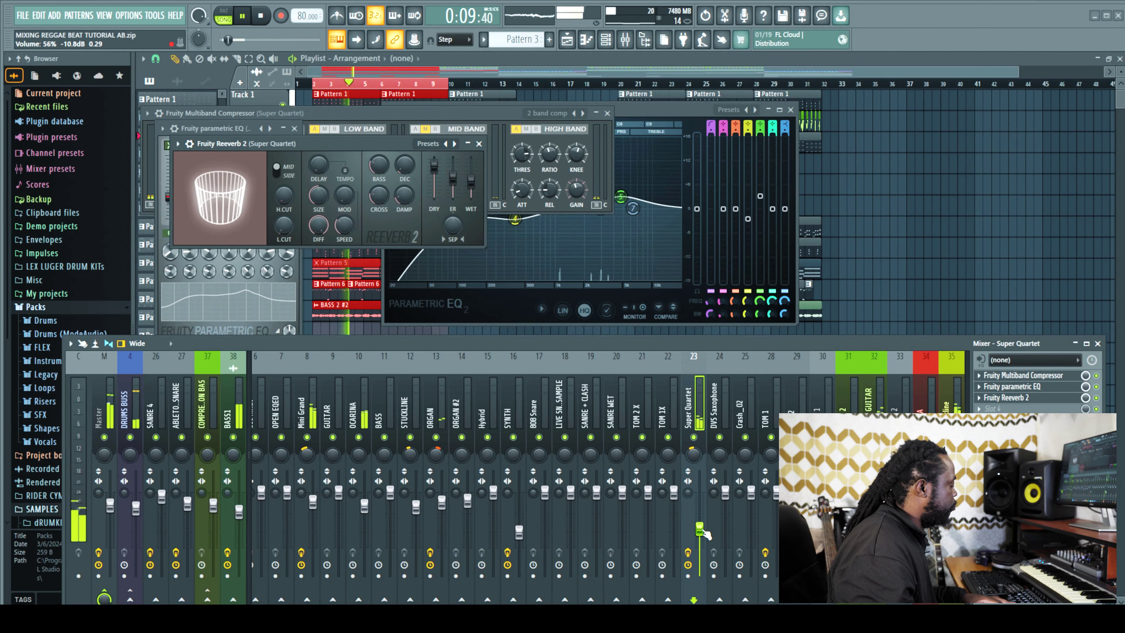
drag(702, 531, 700, 529)
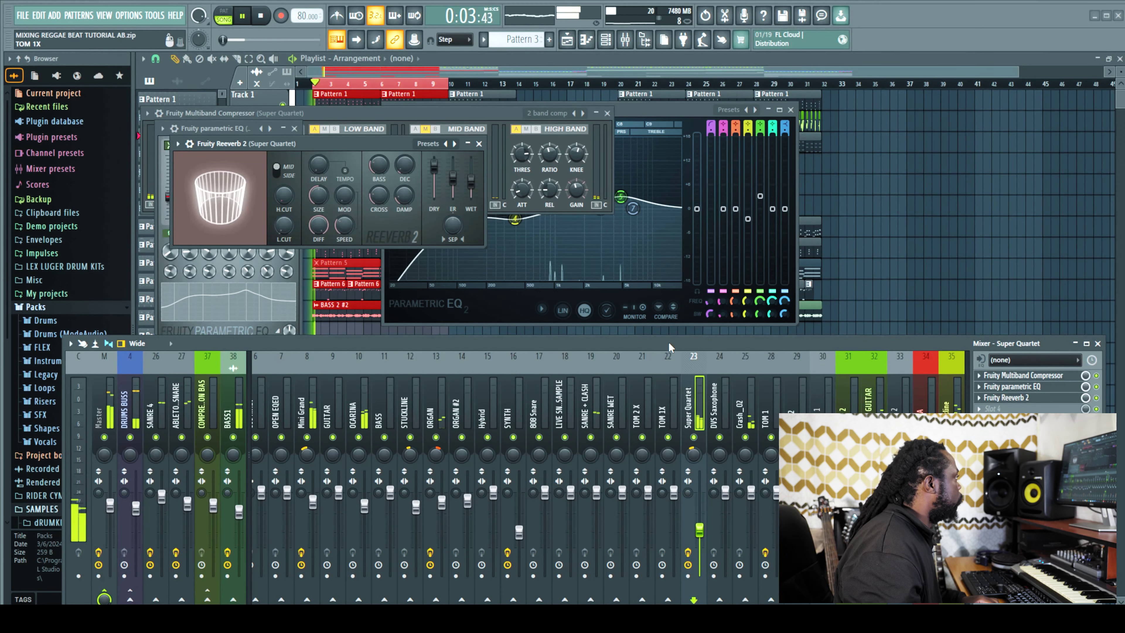
- Add Fruity Multiband Compressor to the DRUMS BUSS track's first effect slot and load its 2 band comp preset
drag(671, 347, 668, 302)
drag(309, 572, 356, 576)
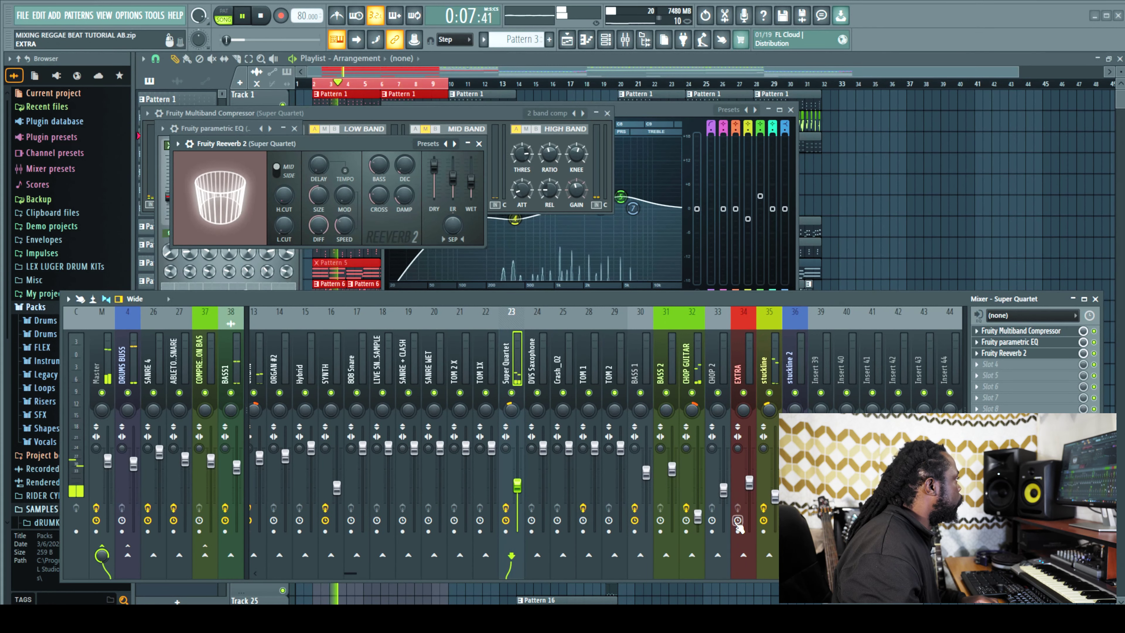
click(691, 476)
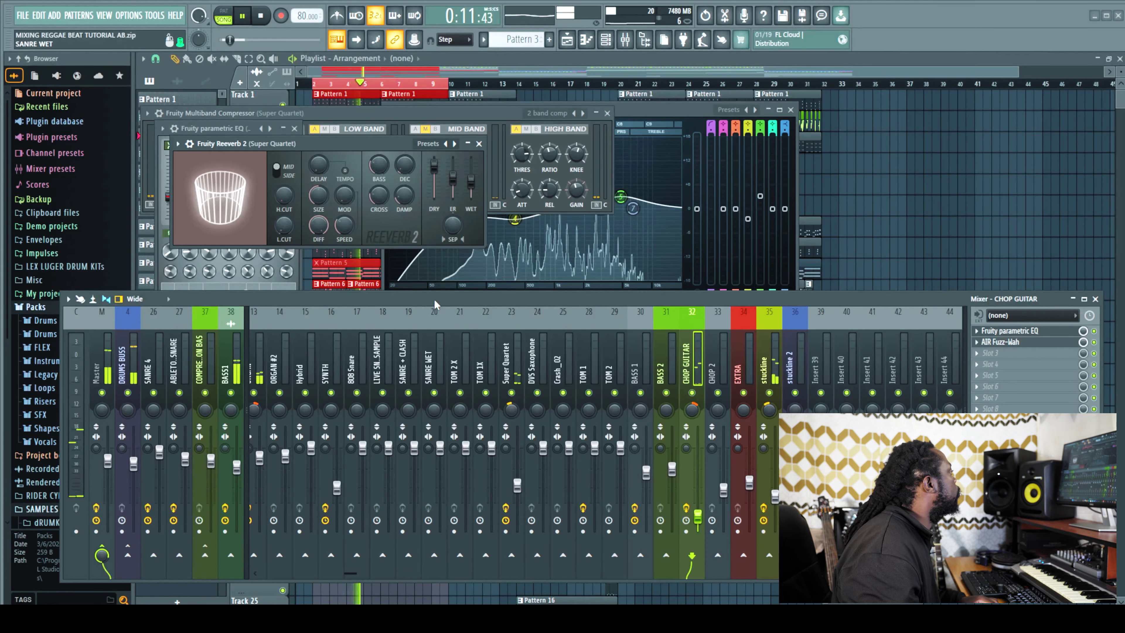
drag(434, 300, 462, 296)
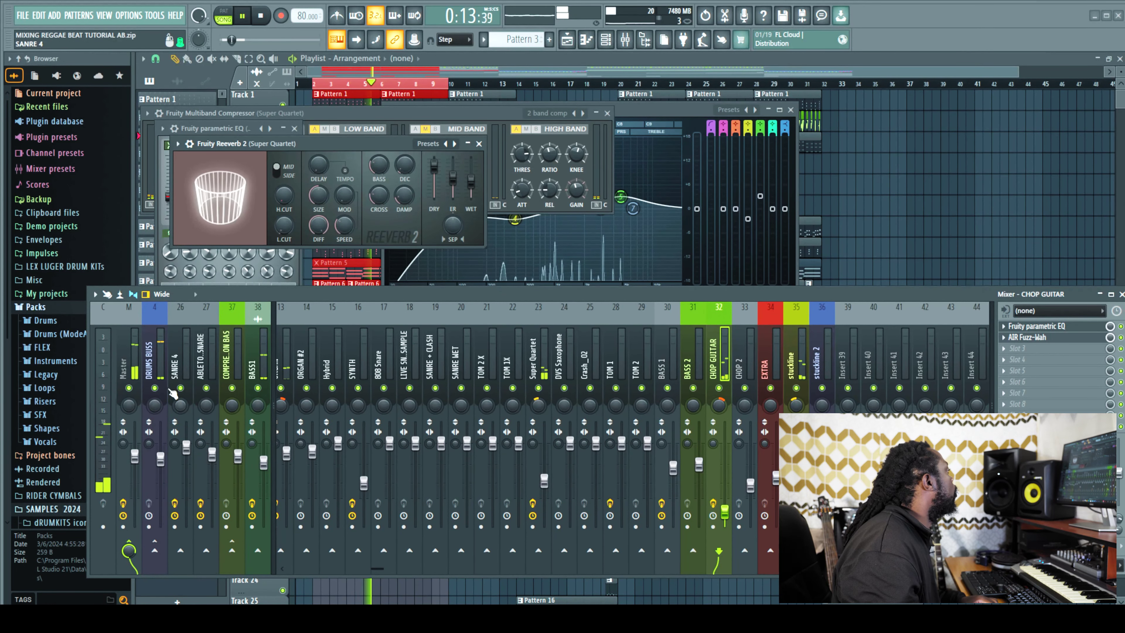
click(149, 365)
click(1019, 325)
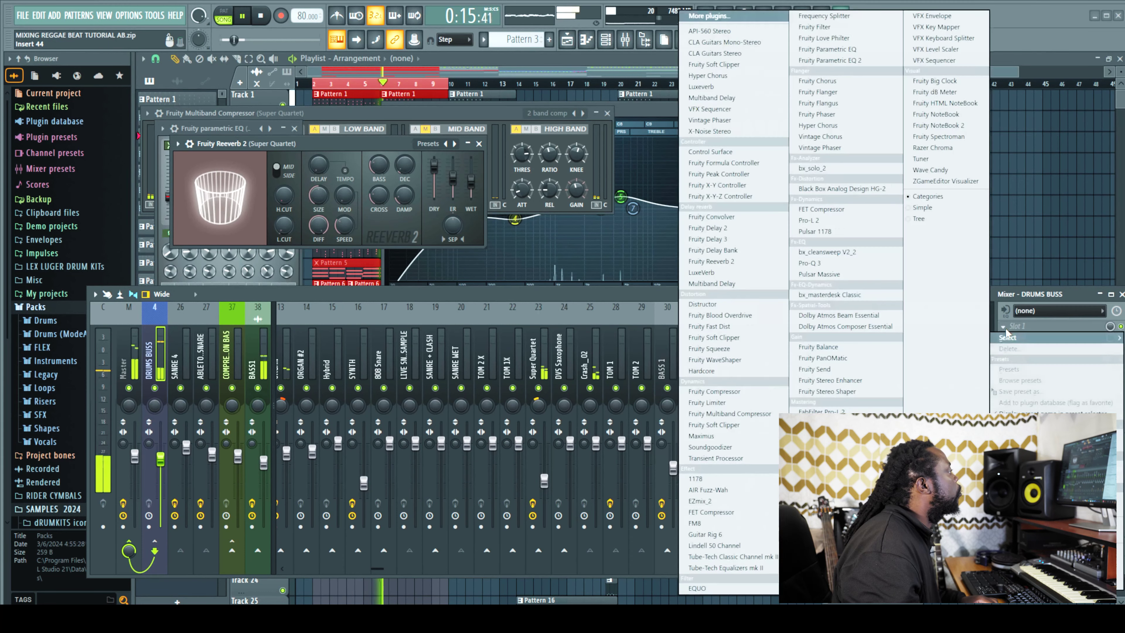
click(730, 414)
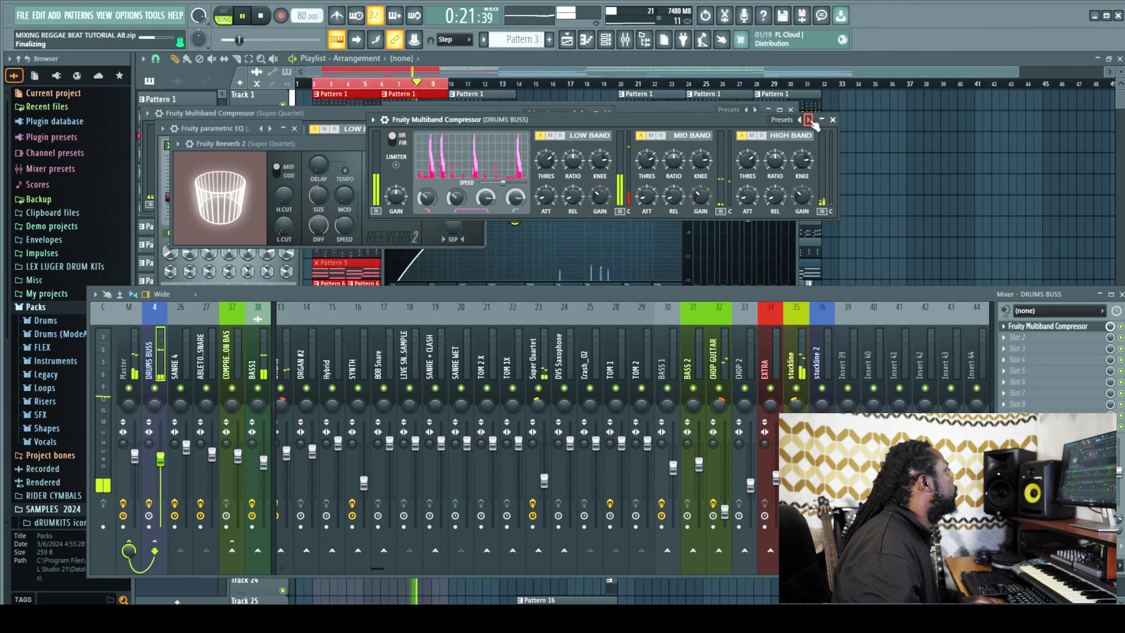
click(808, 119)
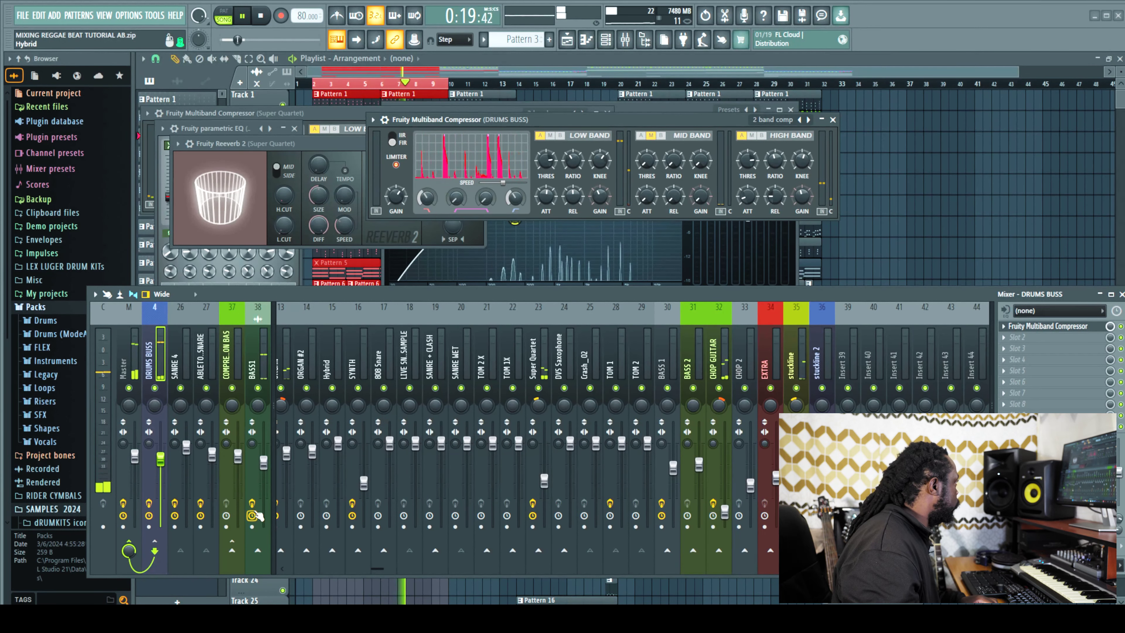
- Lower the HAIHATS track's volume to slightly under 69%
drag(381, 571, 299, 567)
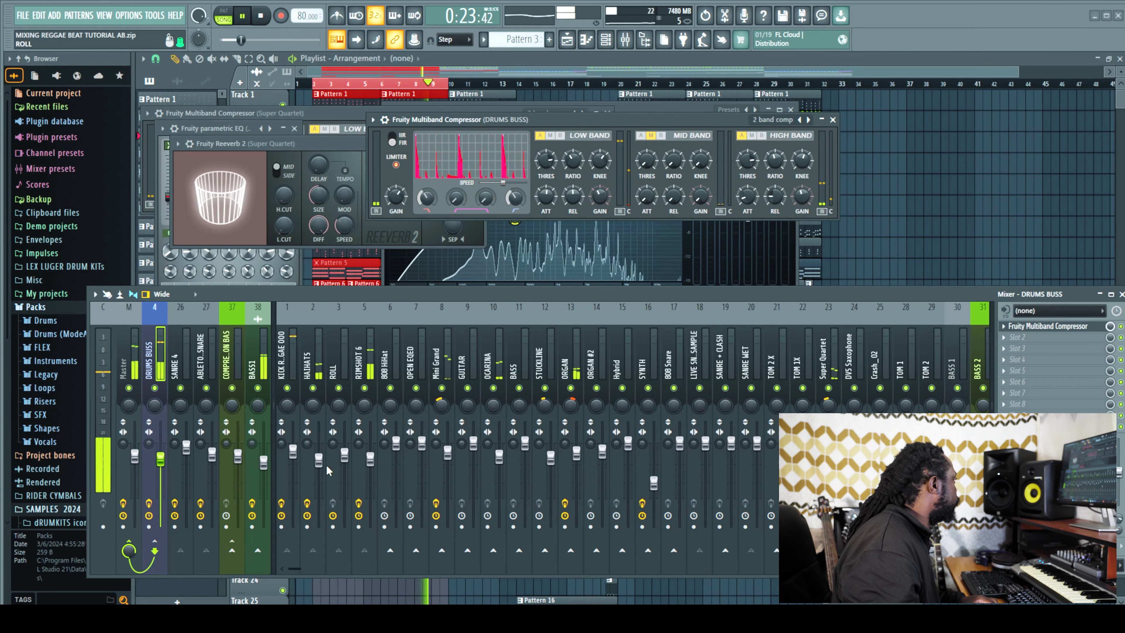
drag(319, 460, 325, 483)
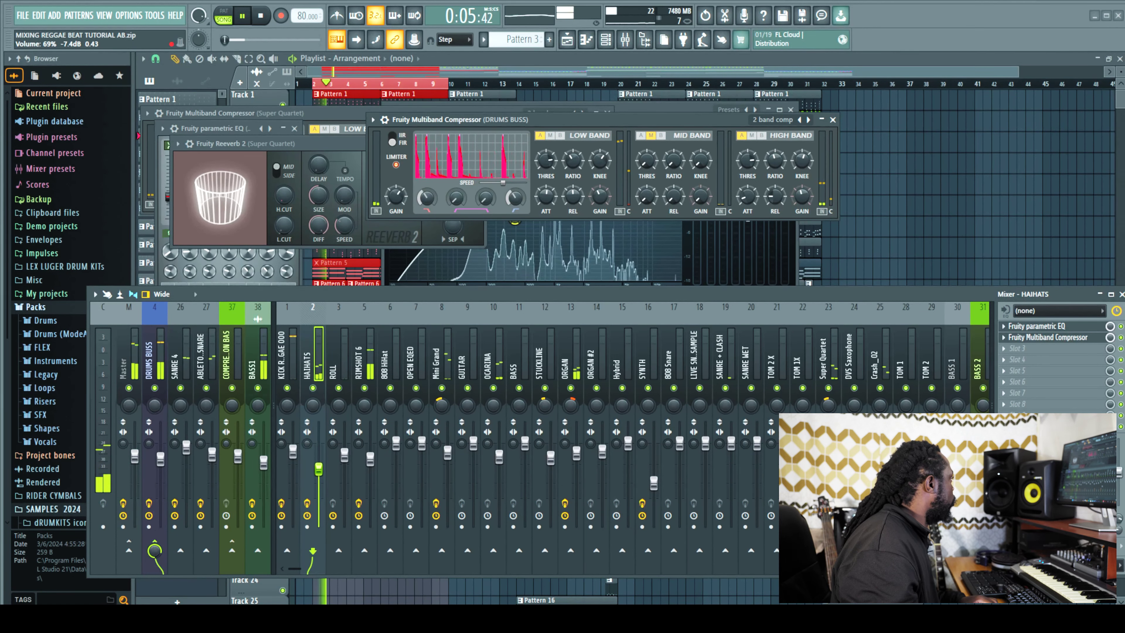
drag(323, 474, 322, 479)
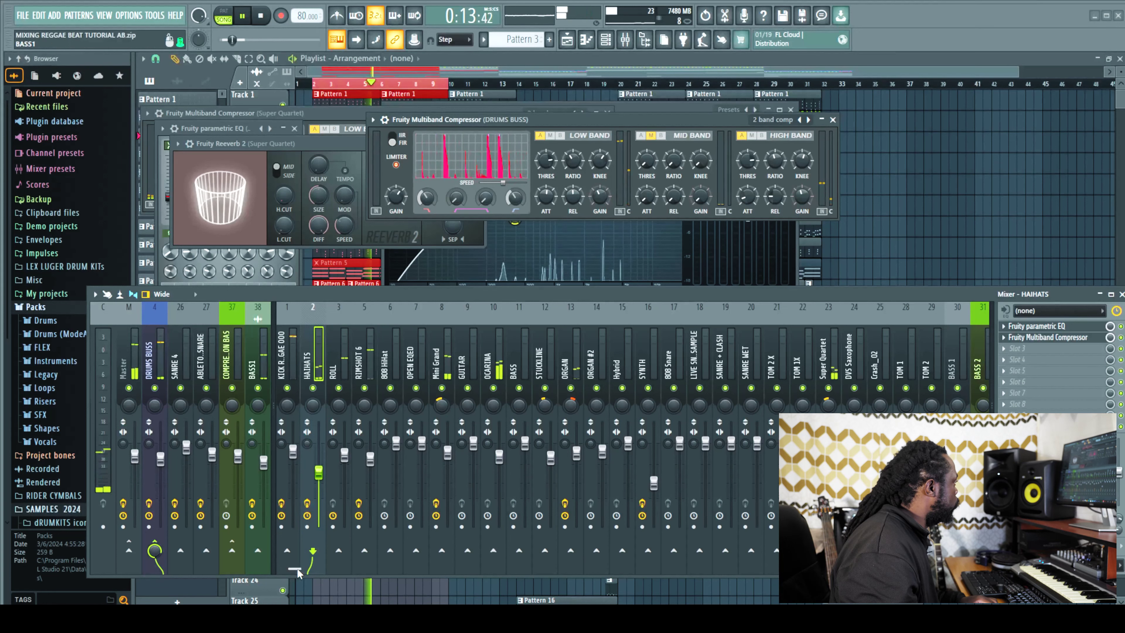
- Balance the volumes during playback, with Mini Grand at 90% and stuckline at 41%, and slightly raise CHOP GUITAR
click(436, 367)
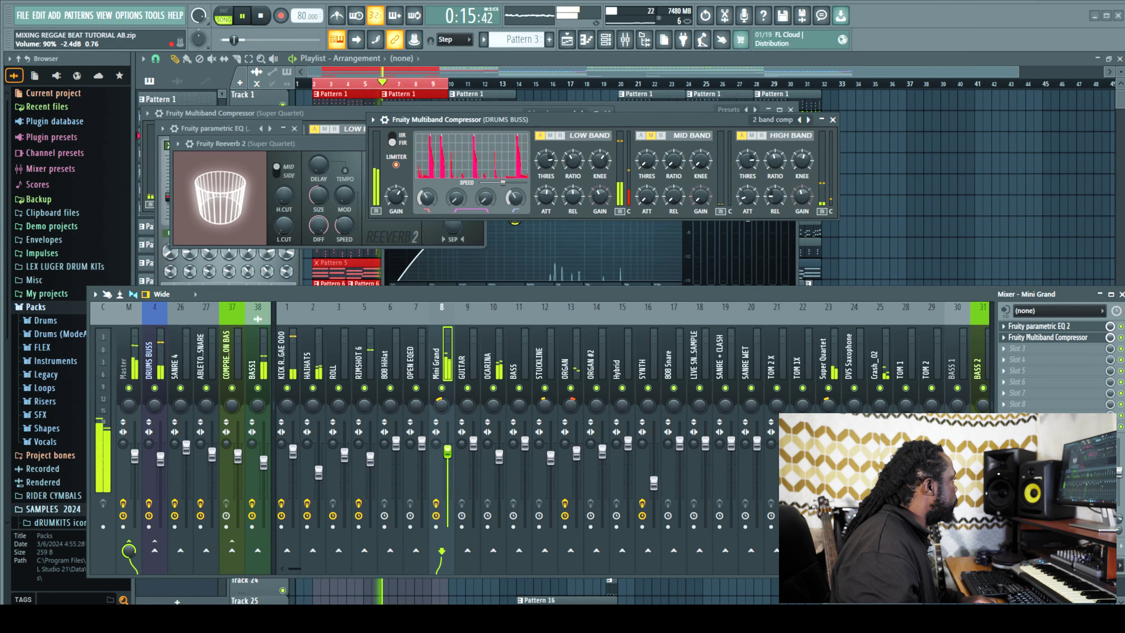
drag(295, 569, 401, 569)
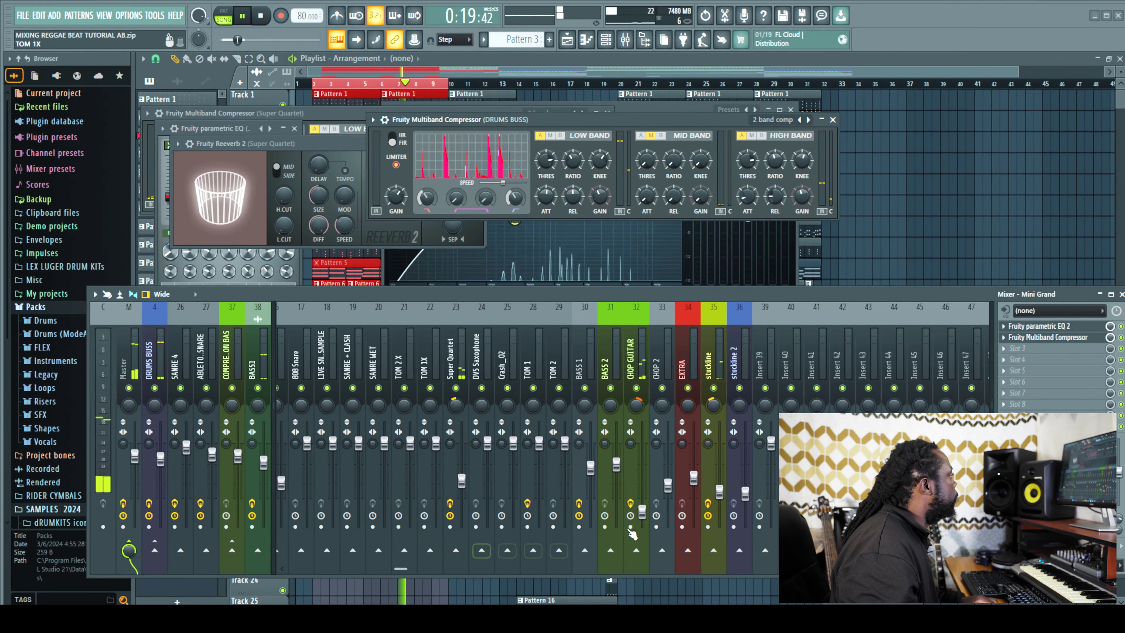
click(719, 491)
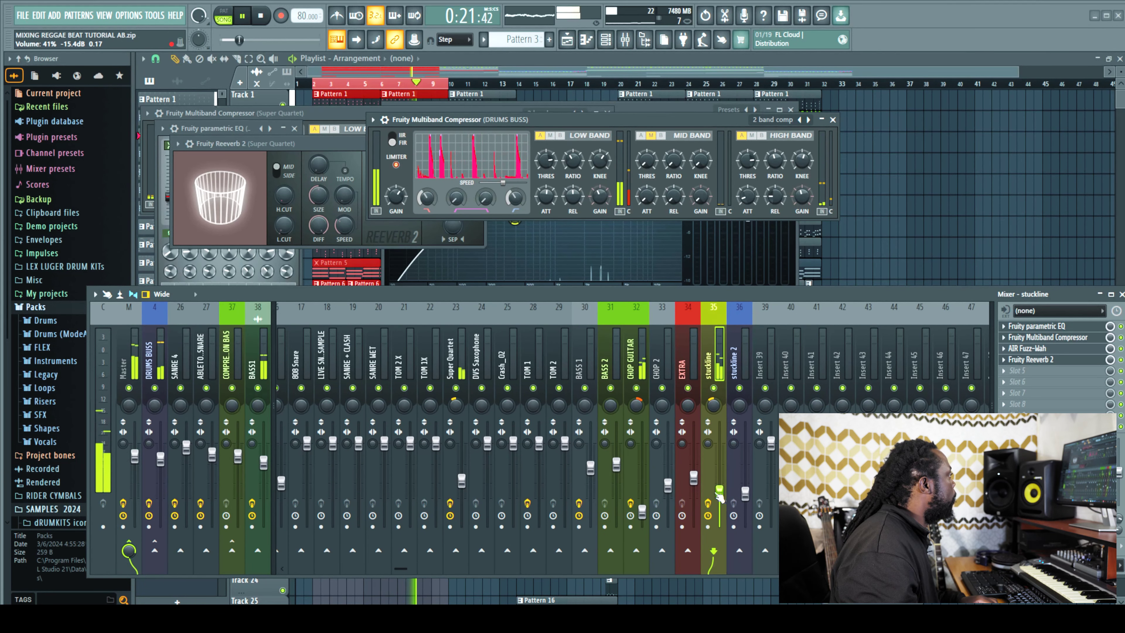
click(645, 512)
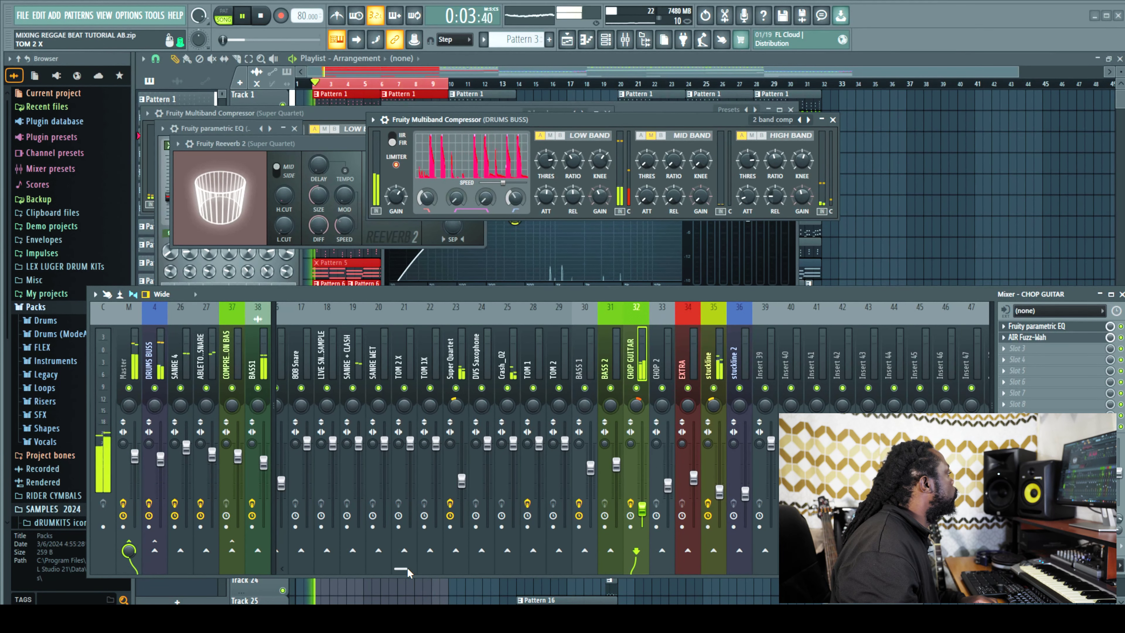
- Stop playback and lower the HAIHATS track's volume to 61%
drag(407, 567, 392, 569)
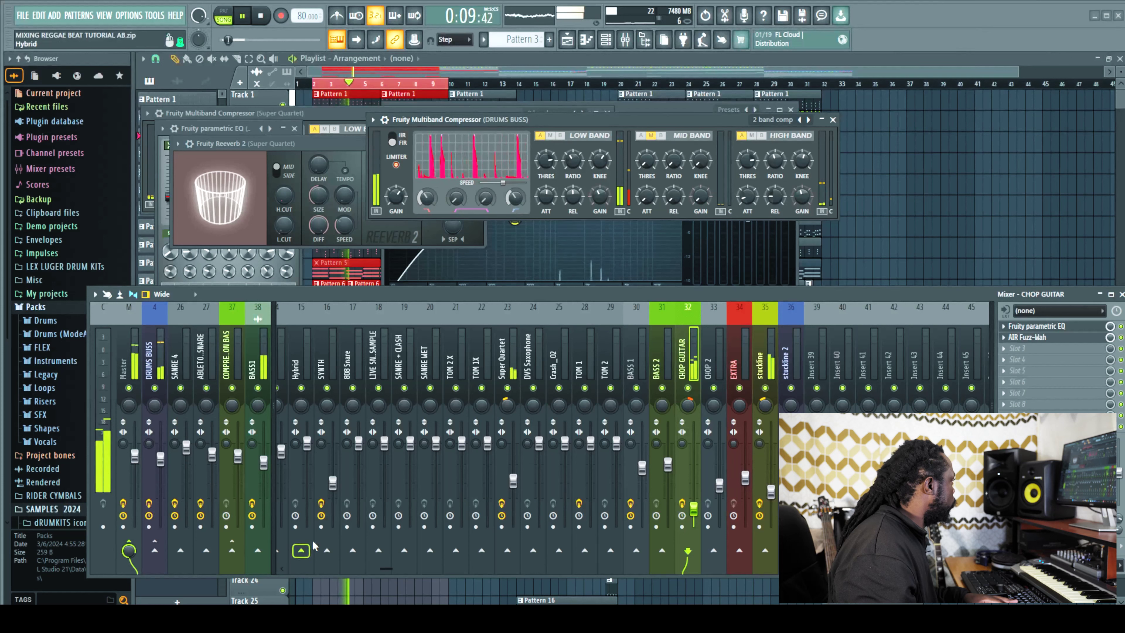
drag(388, 572, 291, 569)
key(space)
click(315, 559)
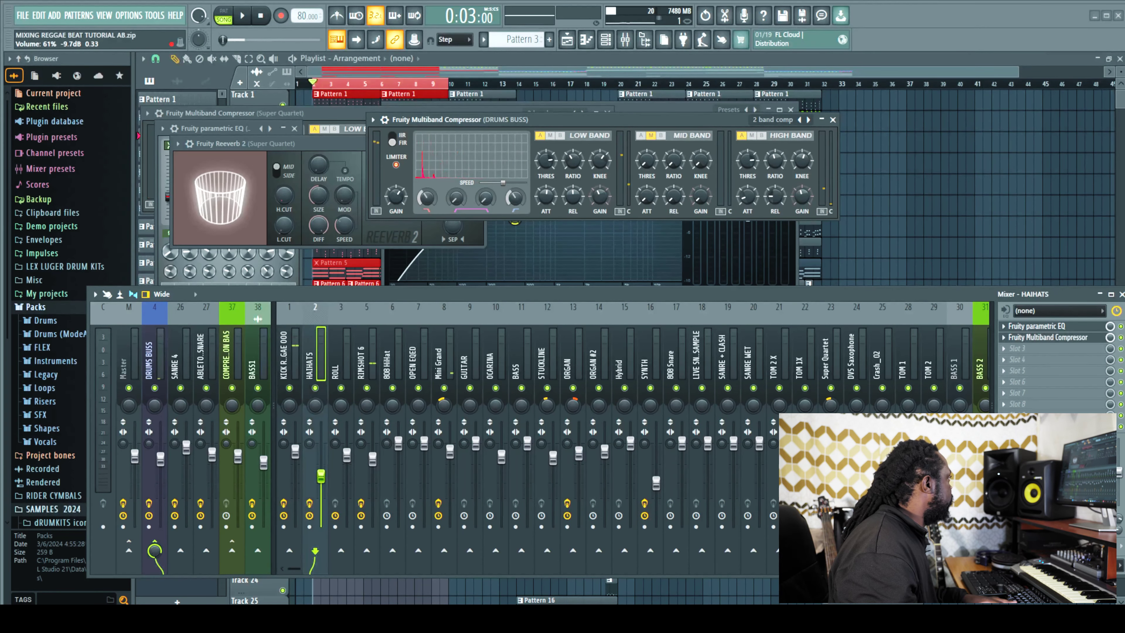
- Audition the mix while checking the DRUMS BUSS and RIMSHOT 6 tracks, and raise the Master track's volume above 86%
click(152, 364)
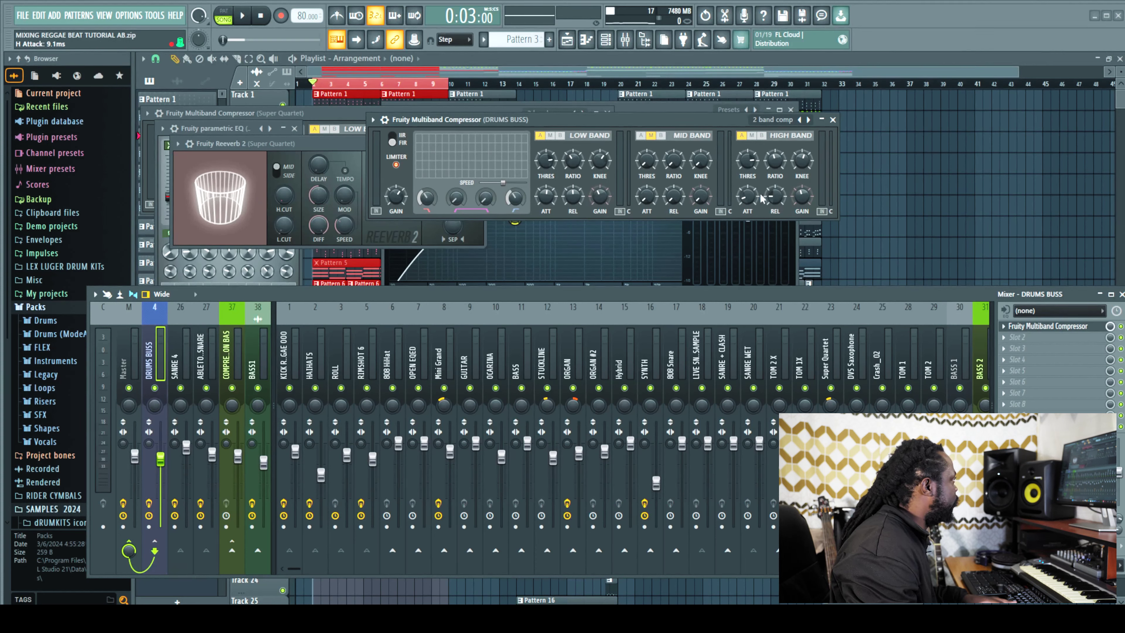
click(244, 16)
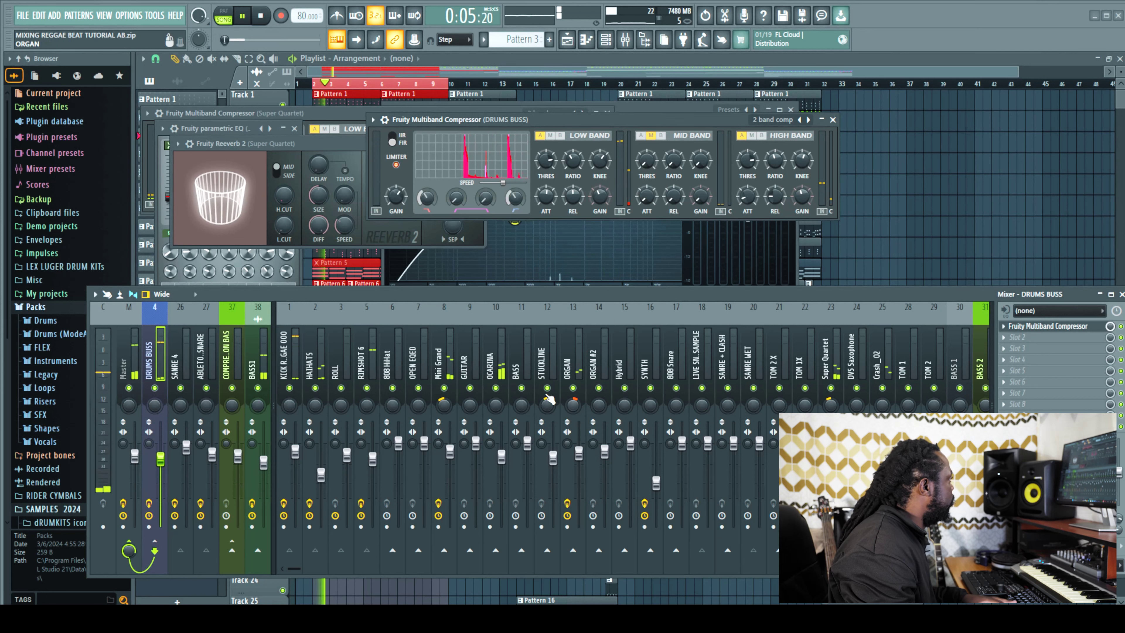
click(366, 354)
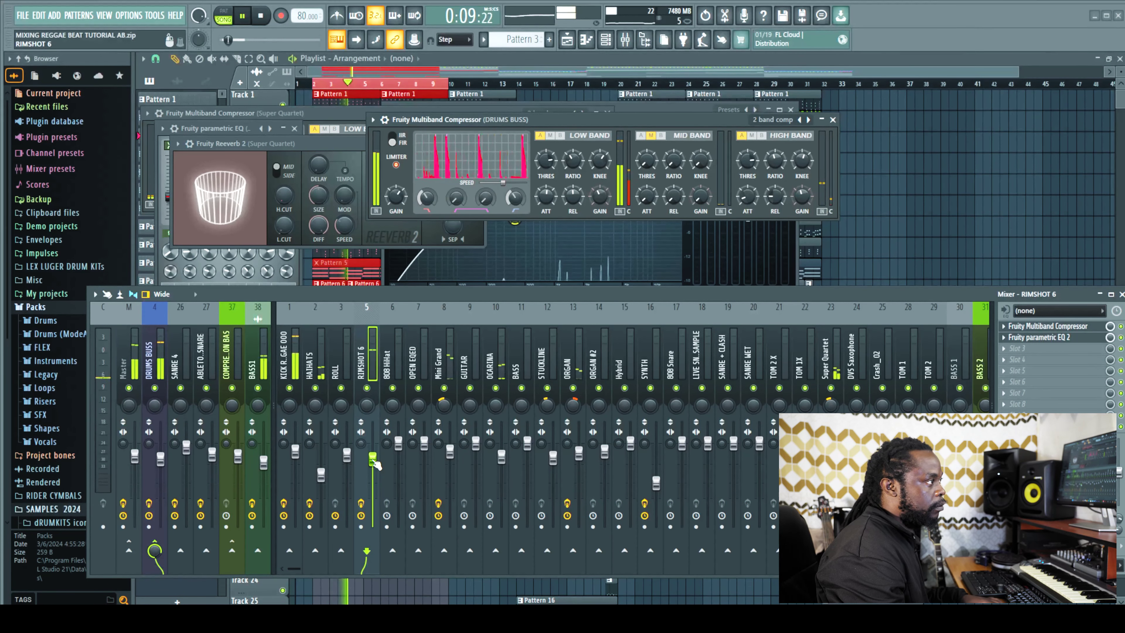
key(space)
drag(135, 457, 134, 454)
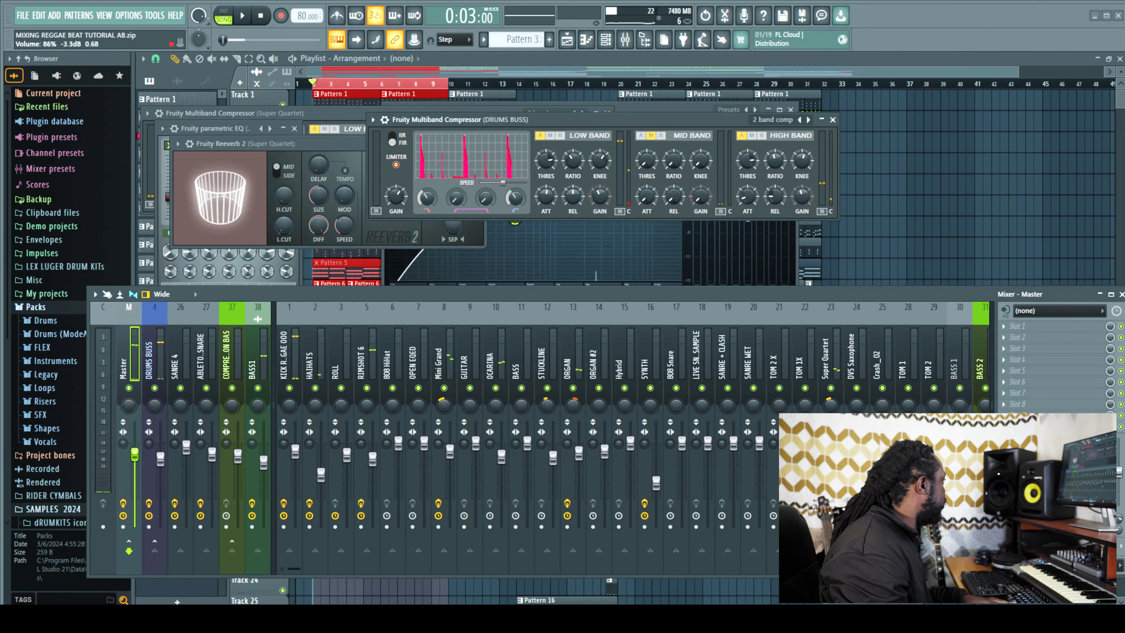
key(space)
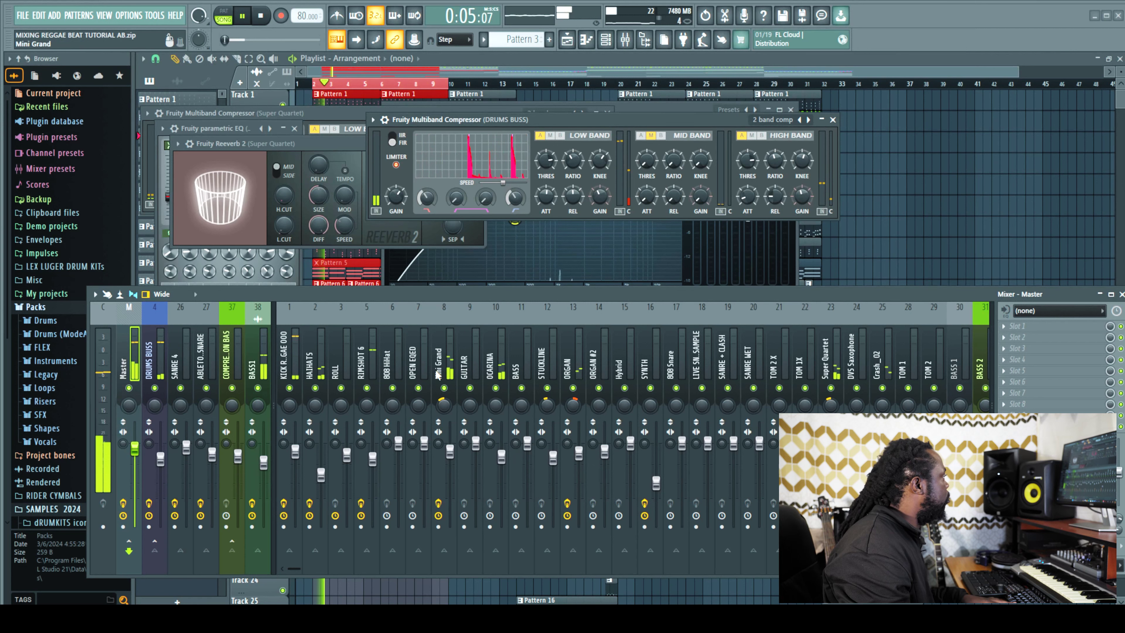
- Set the RIMSHOT 6 track's volume to 78% while listening to the full mix
drag(372, 459, 373, 465)
scroll(377, 469, up, 1)
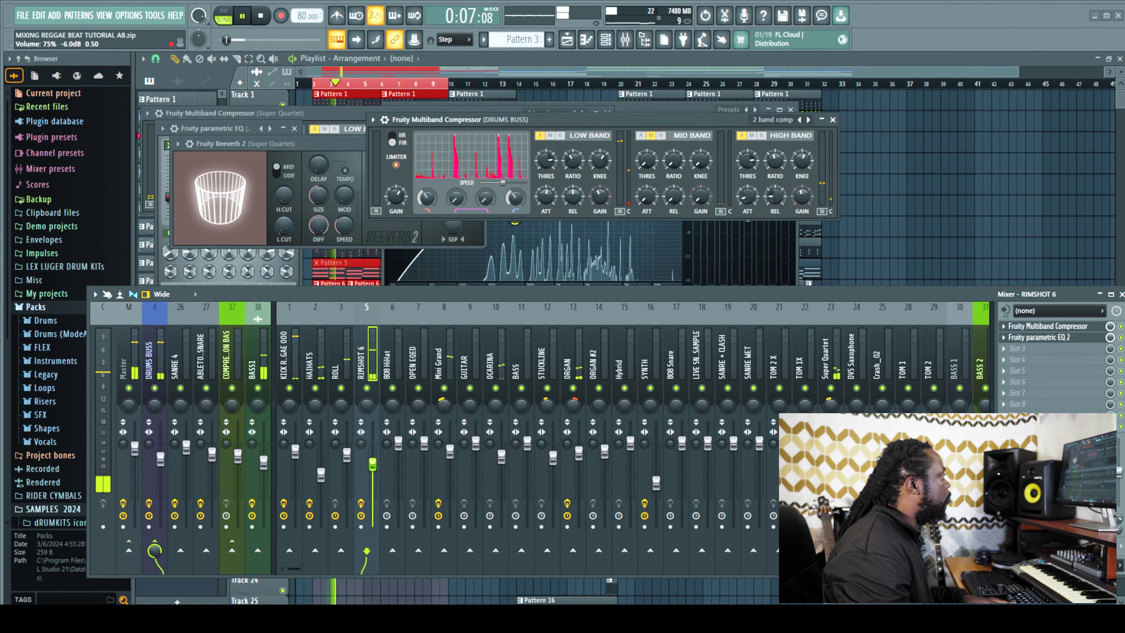
scroll(378, 469, up, 2)
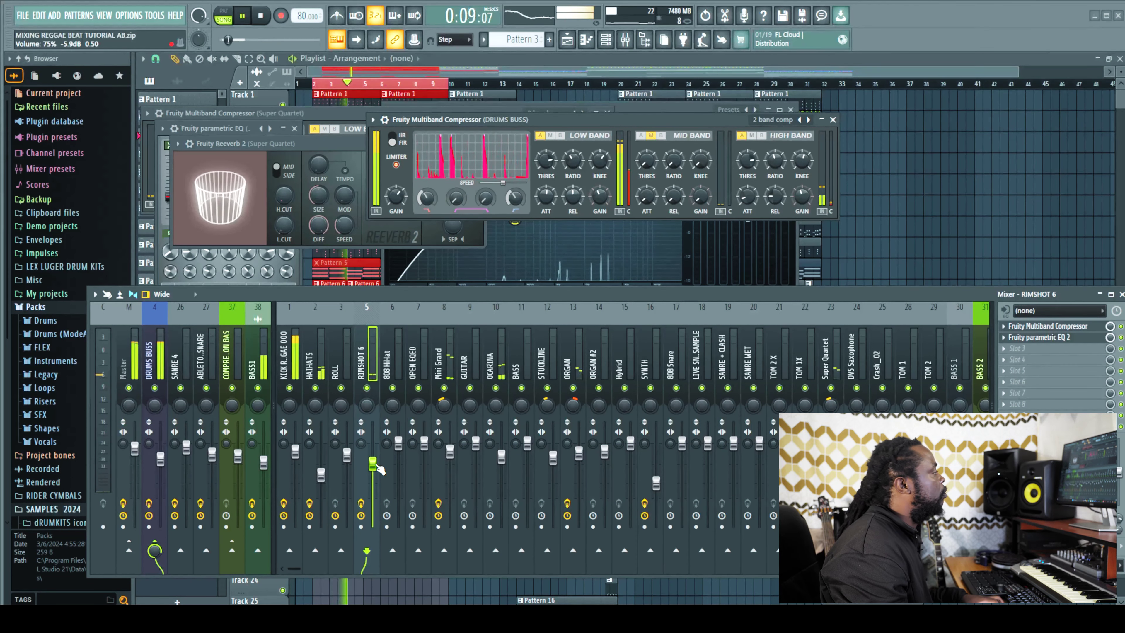
scroll(377, 466, up, 1)
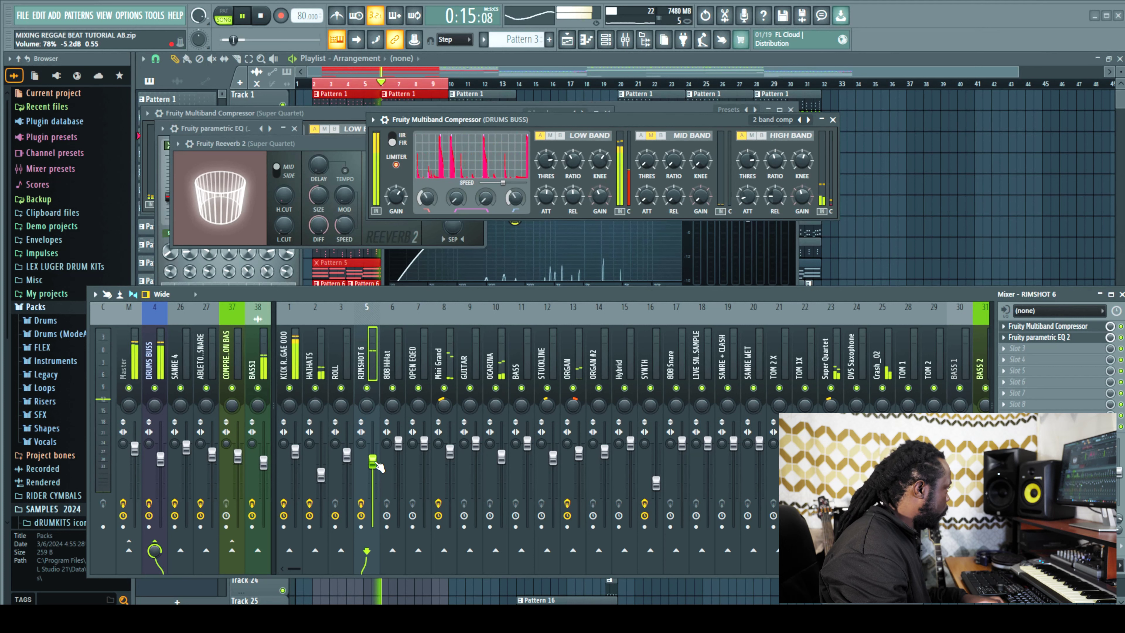
key(space)
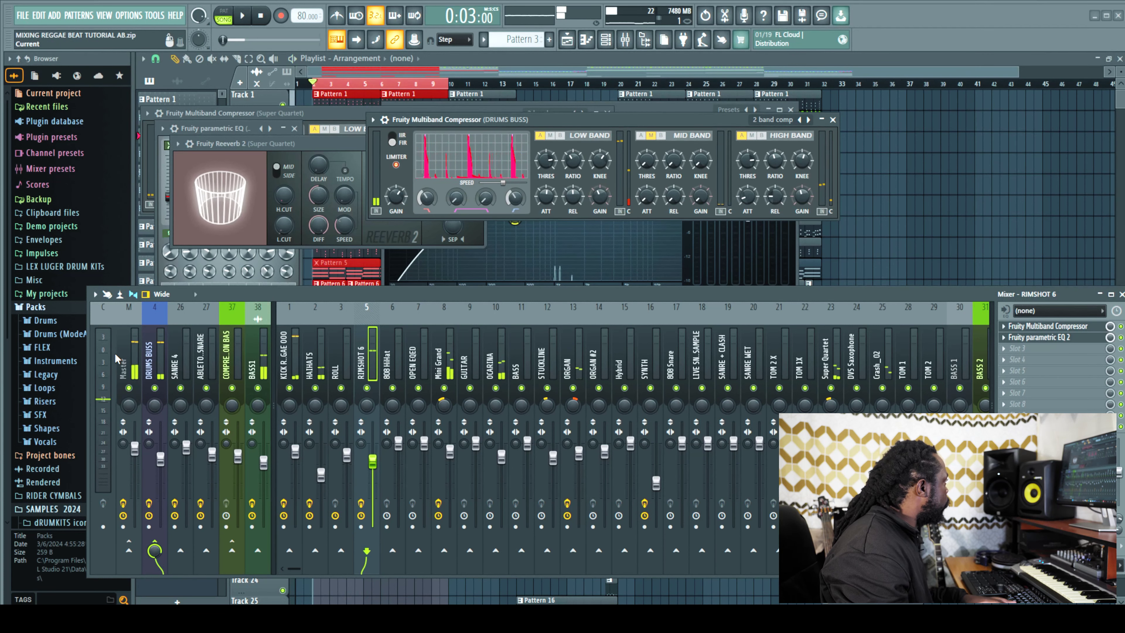
- Add Fruity Soft Clipper to the Master track's first effect slot
click(114, 353)
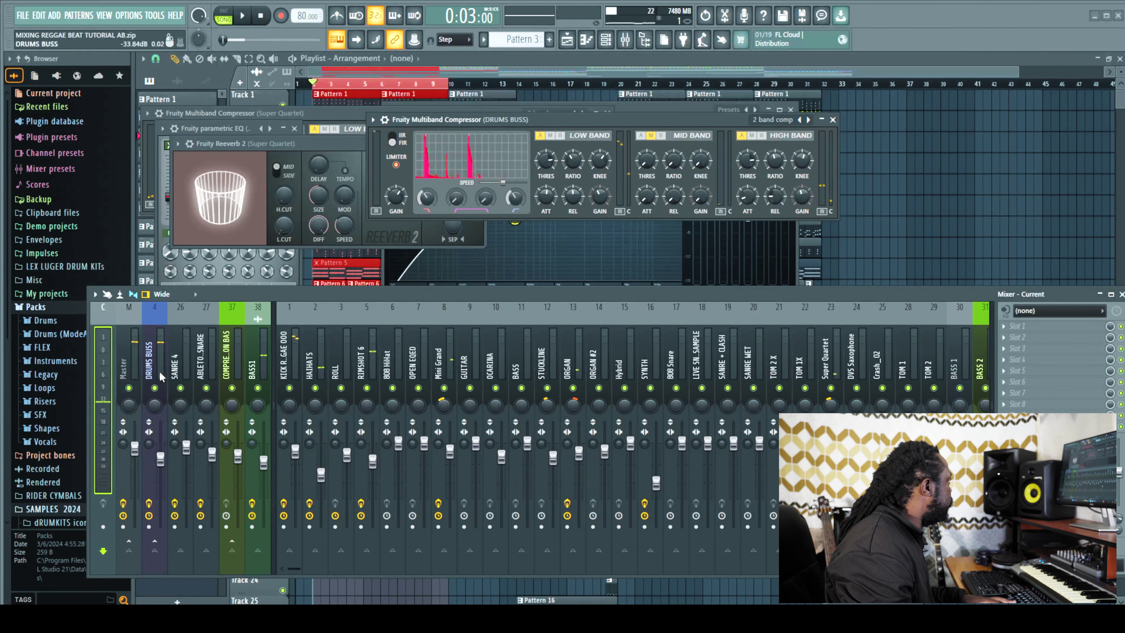
click(127, 358)
click(1004, 327)
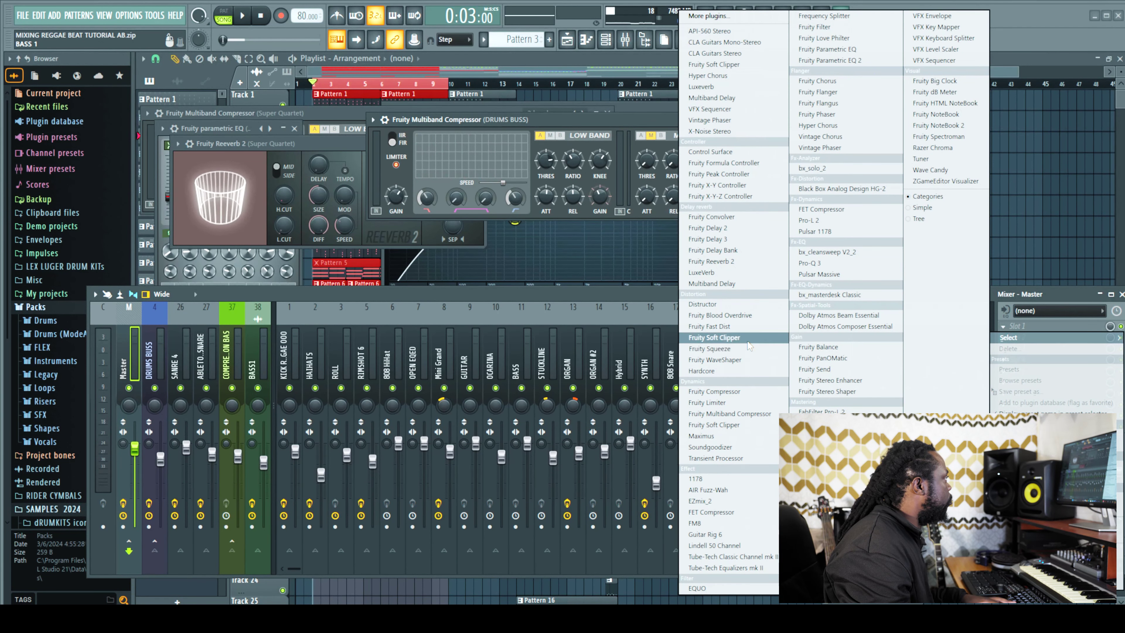
click(737, 338)
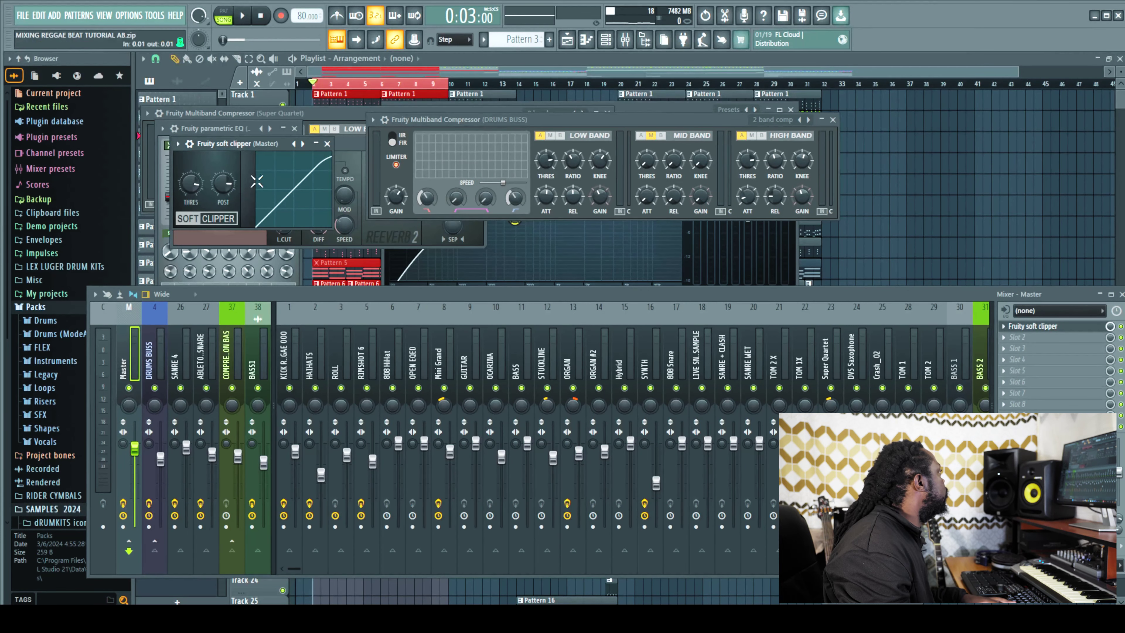
- Fine-tune the Master soft clipper's threshold and post gain by ear during playback
key(space)
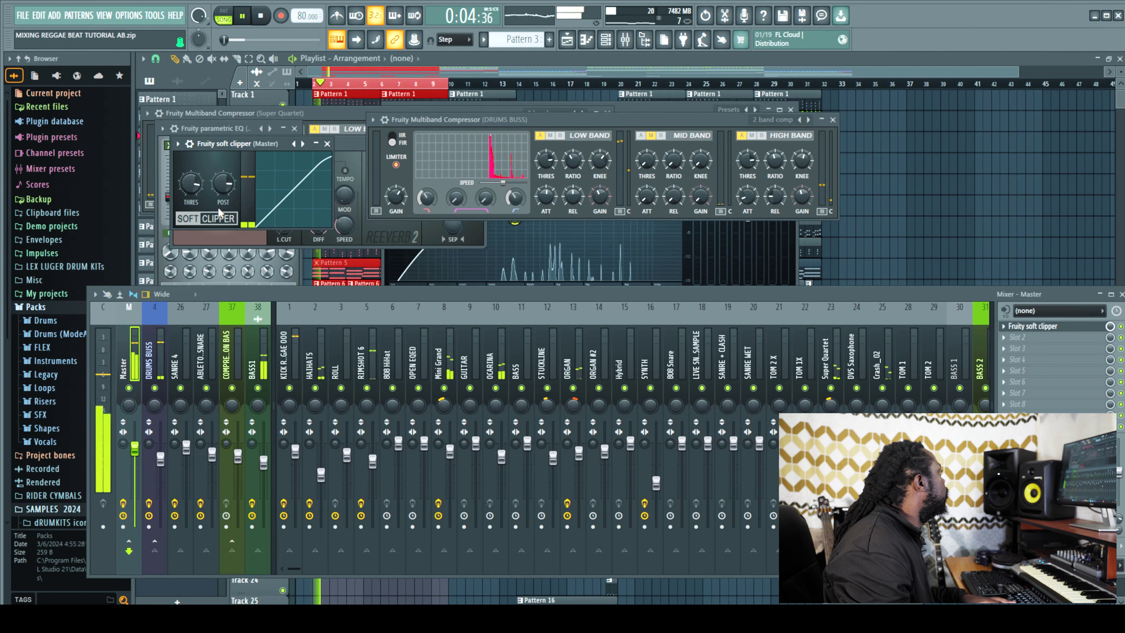
drag(191, 184, 223, 191)
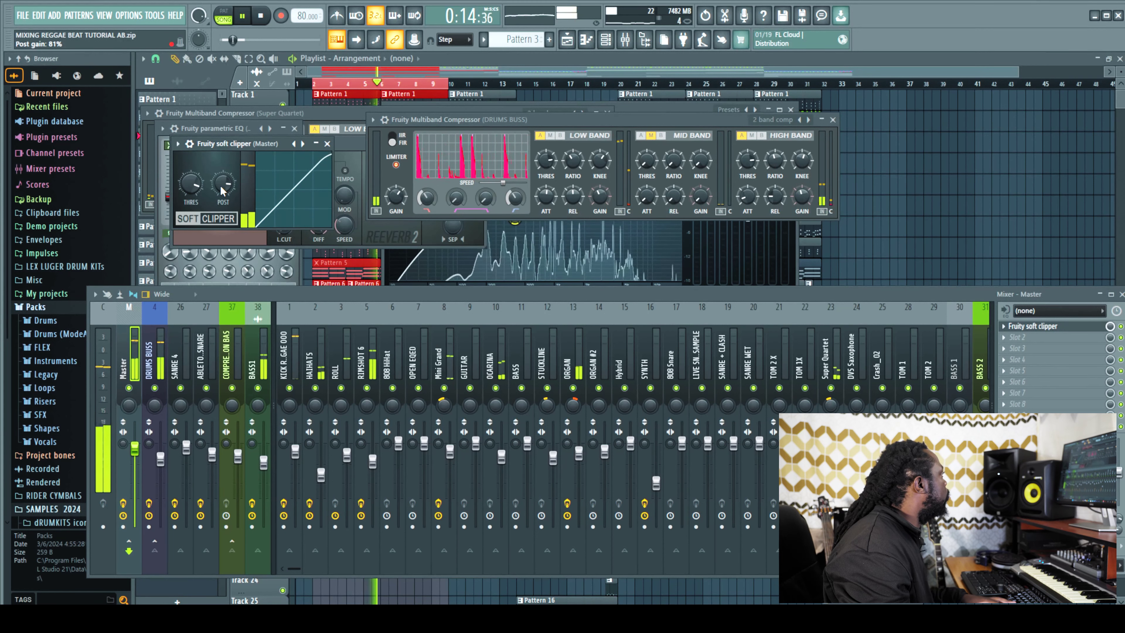
drag(223, 193, 222, 186)
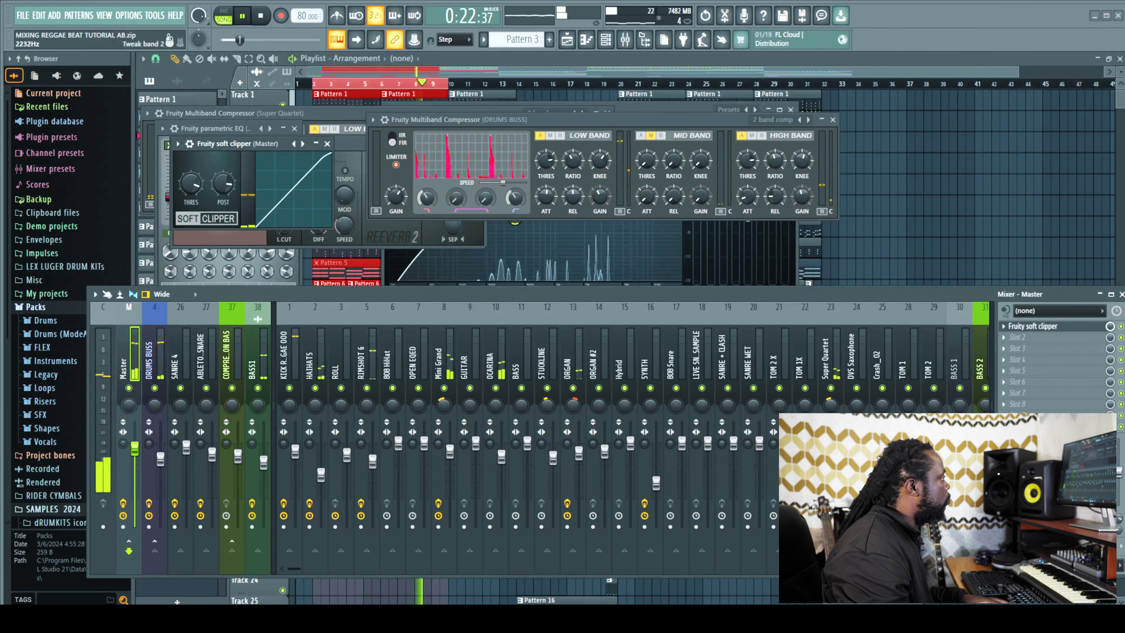
key(space)
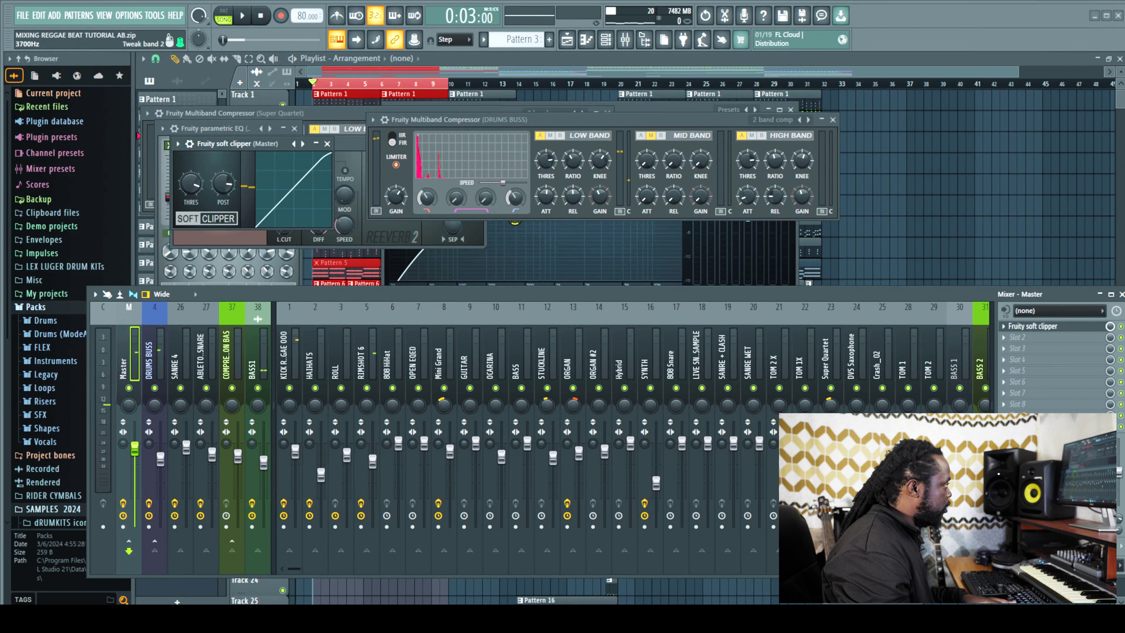
- Replay the full mix to check the stuckline level and set the CHOP GUITAR track's volume to 22%
key(space)
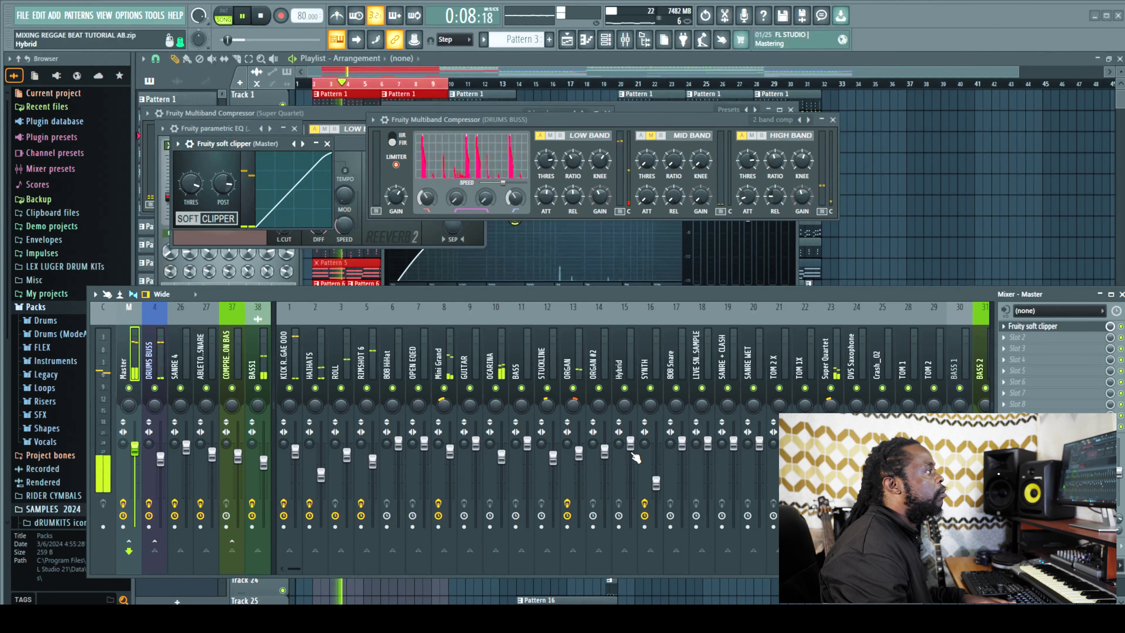
drag(290, 569, 381, 569)
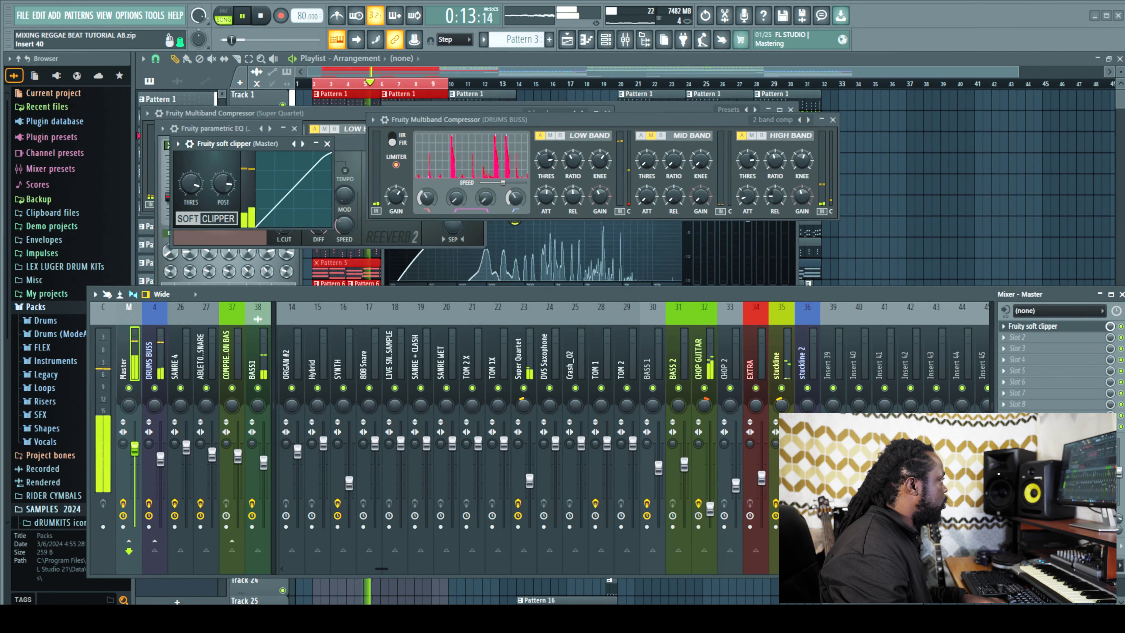
key(space)
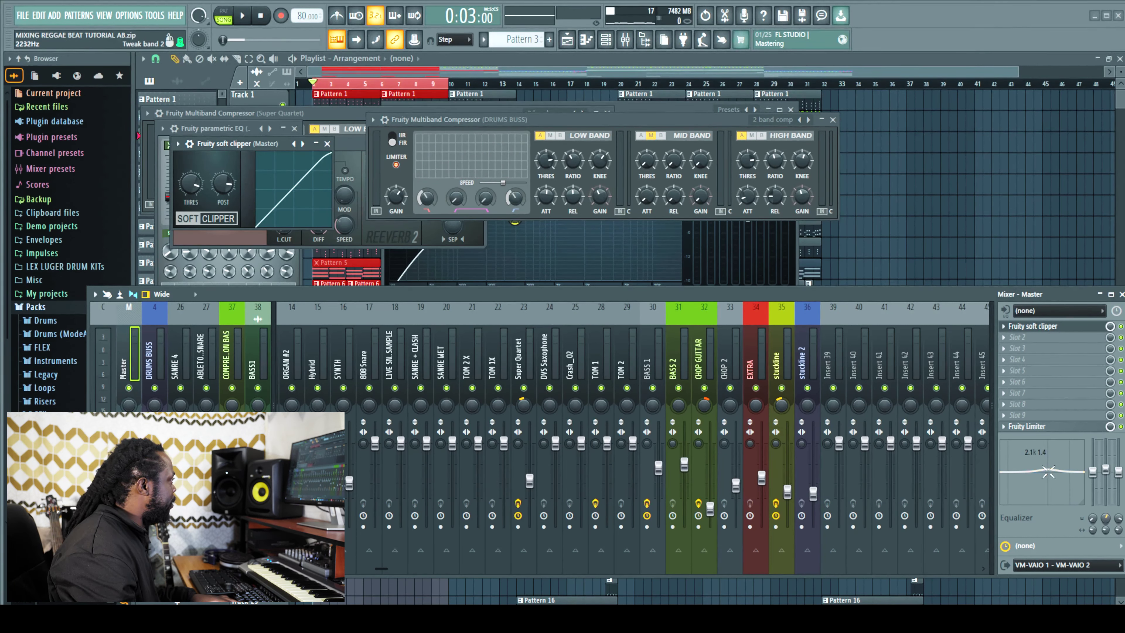
key(space)
click(788, 491)
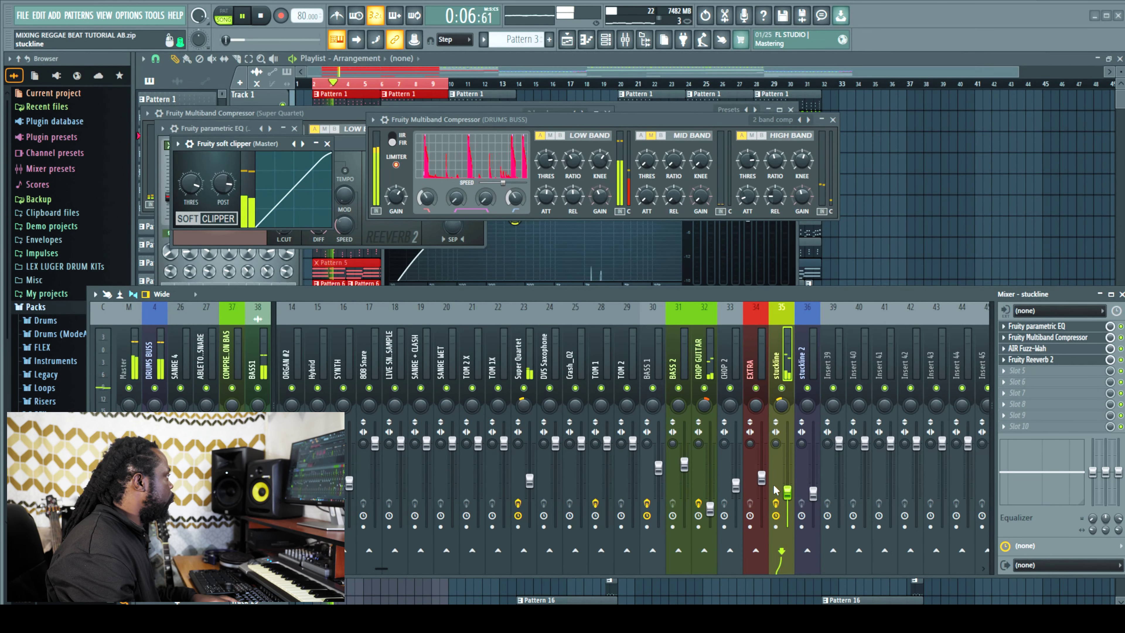
click(710, 508)
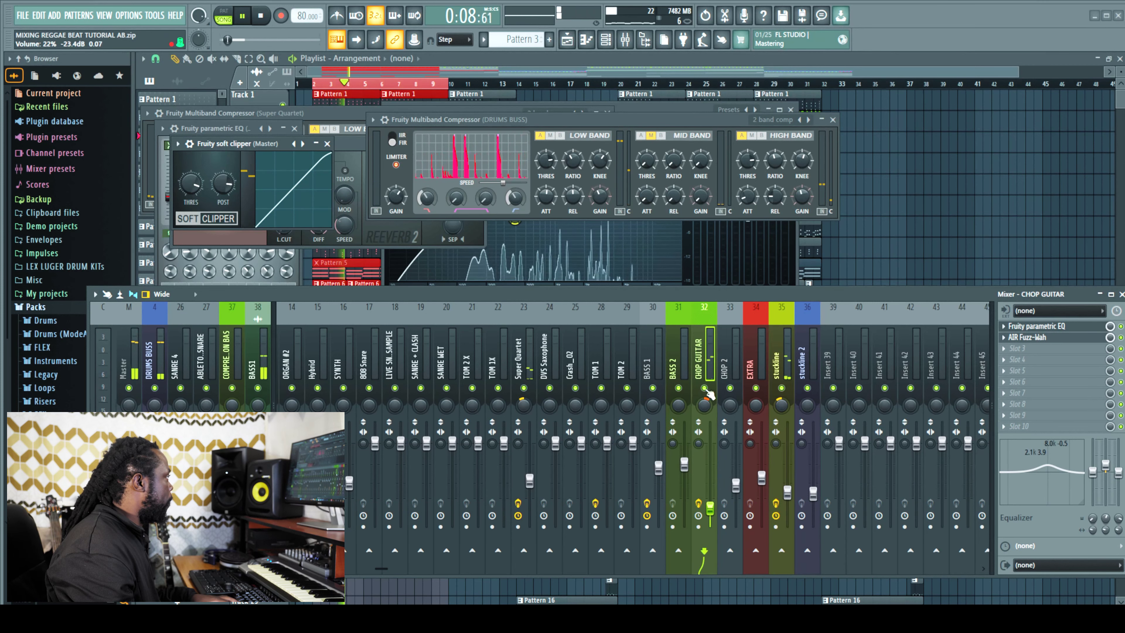
key(space)
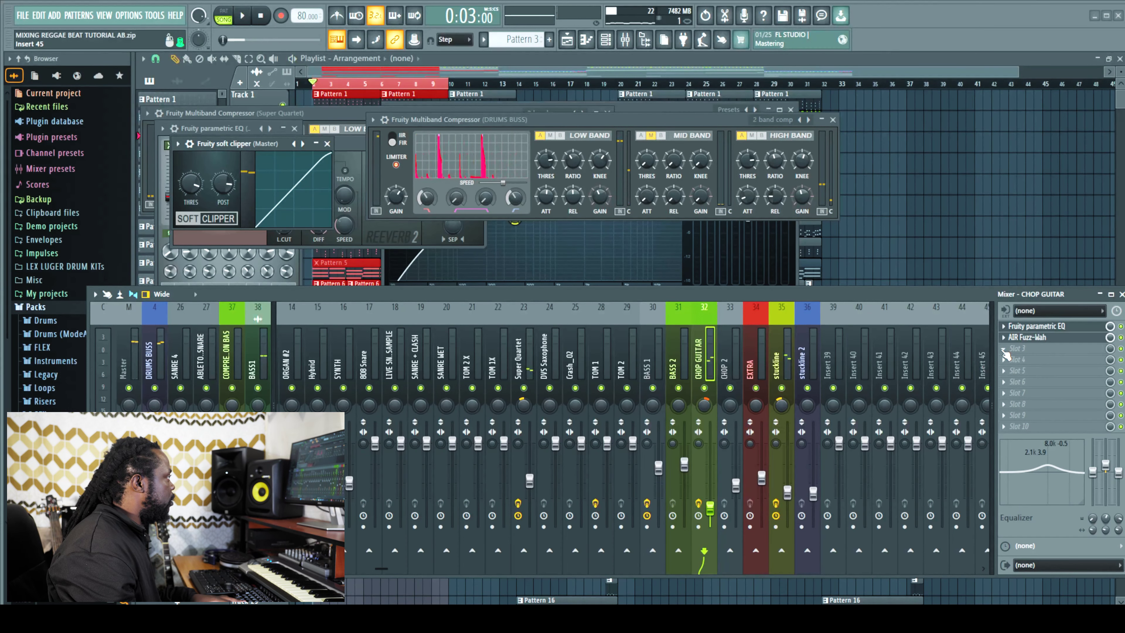
- Add Fruity Reeverb 2 to the CHOP GUITAR track's third effect slot
click(1006, 352)
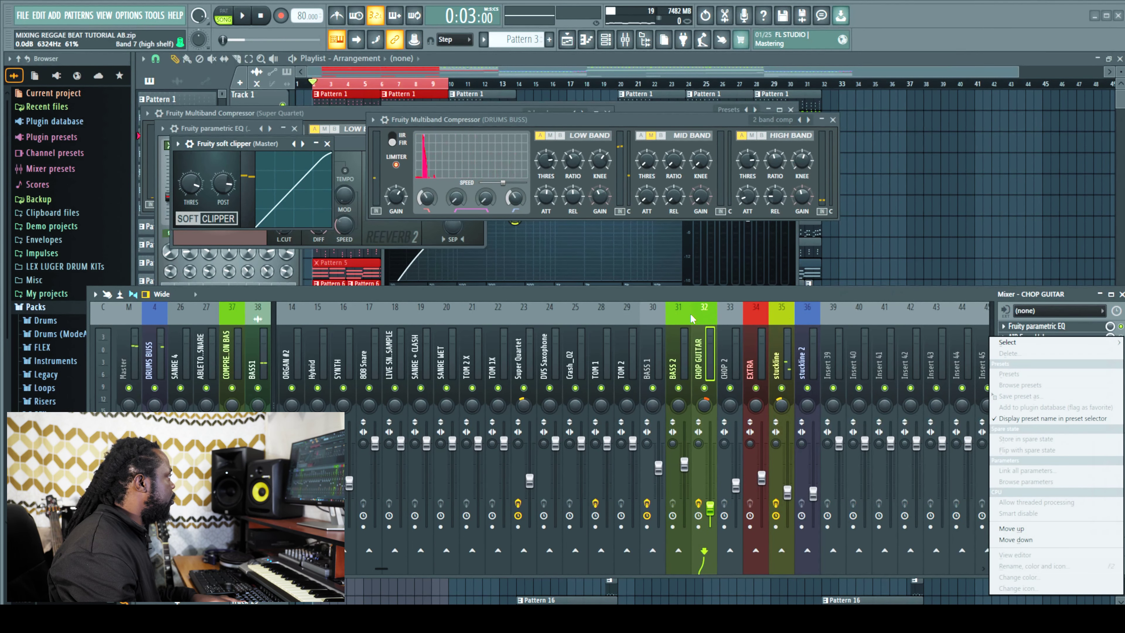
click(694, 319)
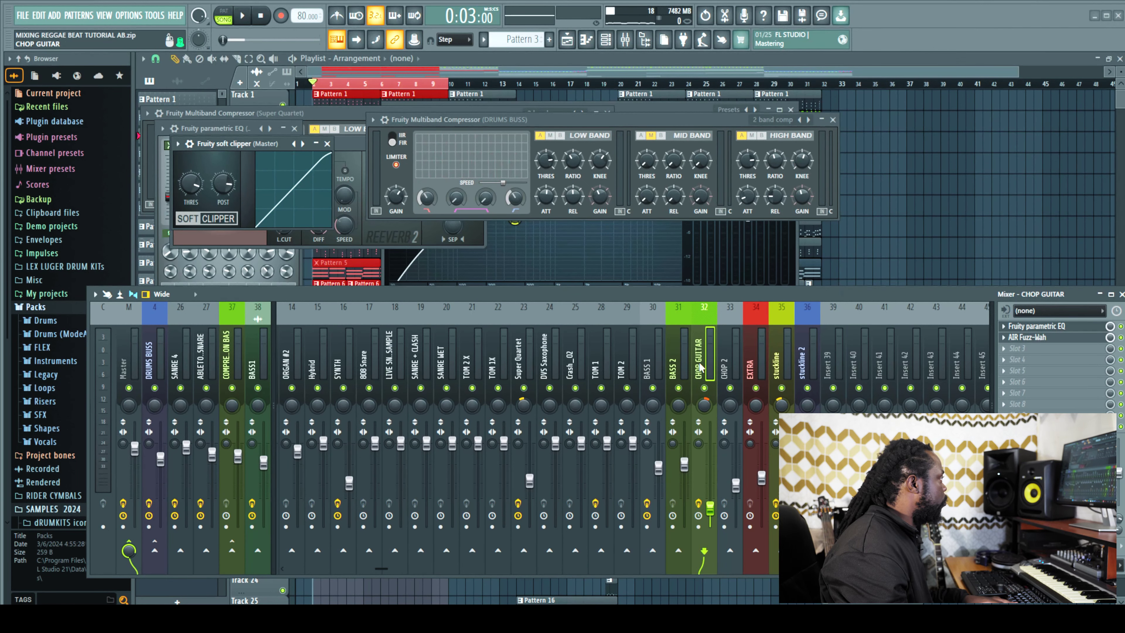
click(1012, 351)
mouse_move(1012, 342)
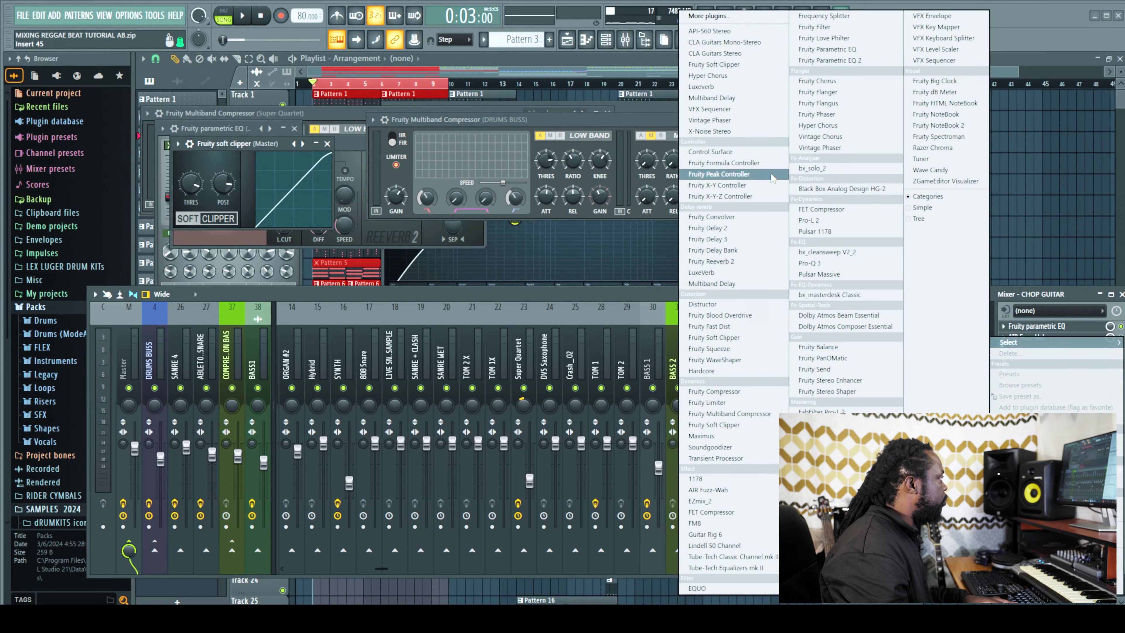
click(711, 261)
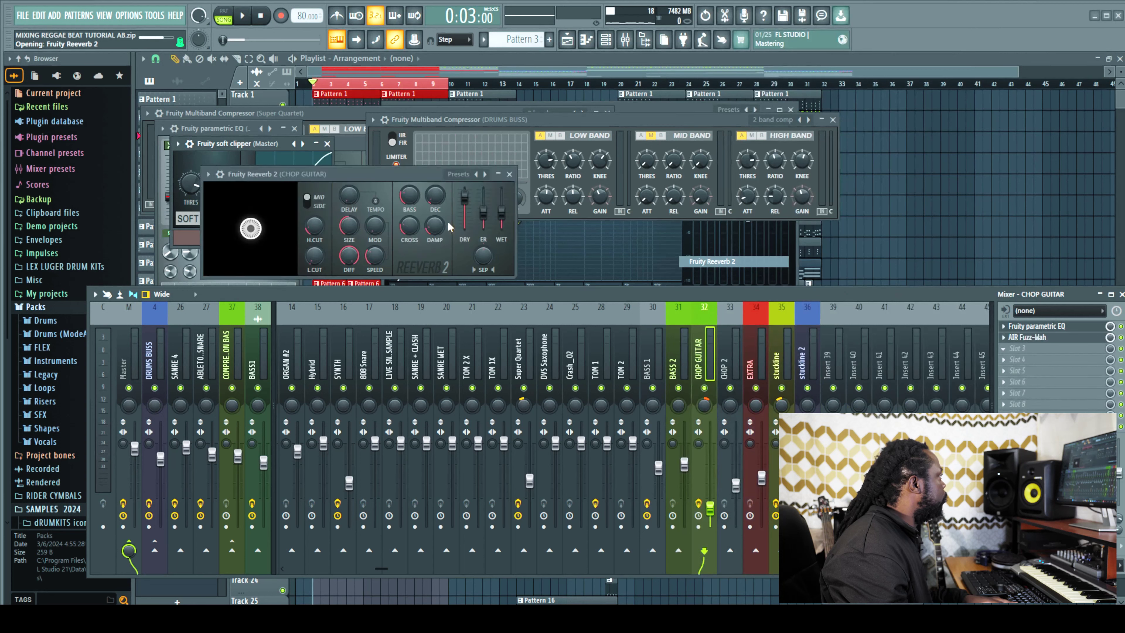
- Lower the CHOP GUITAR reverb's wet level to 7% while the mix plays
key(space)
drag(501, 212, 502, 218)
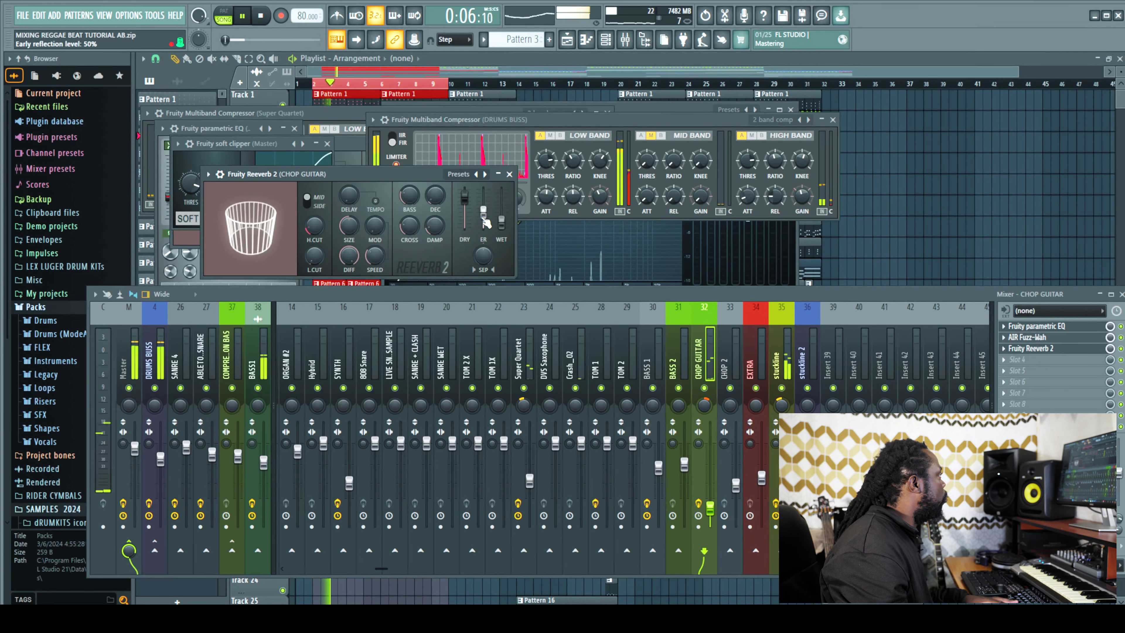
drag(502, 221, 501, 226)
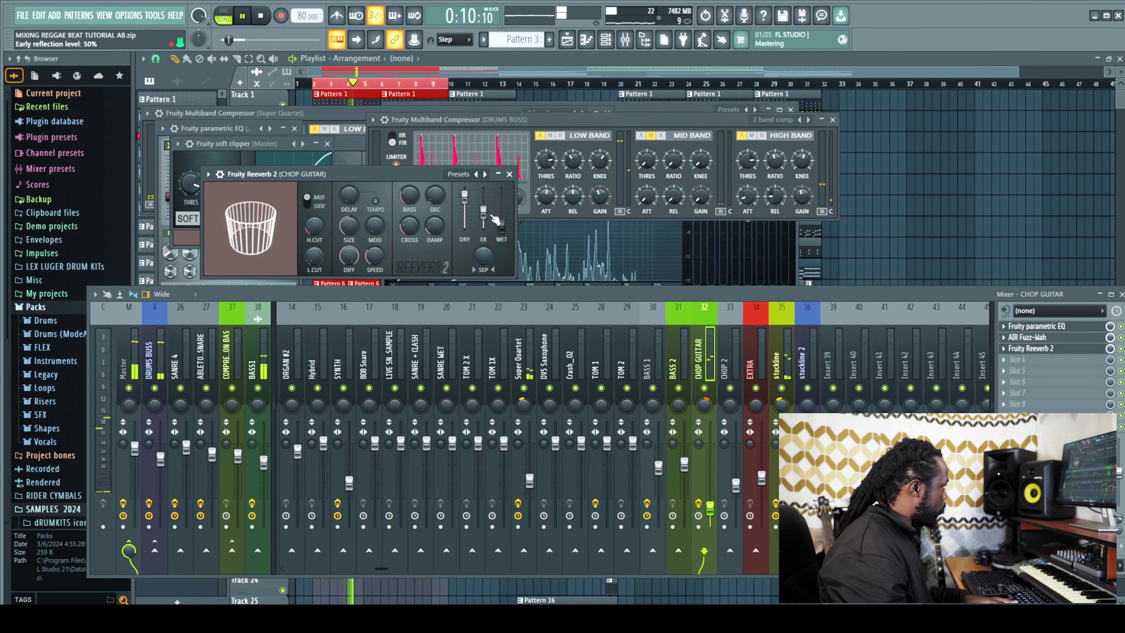
drag(502, 226, 501, 227)
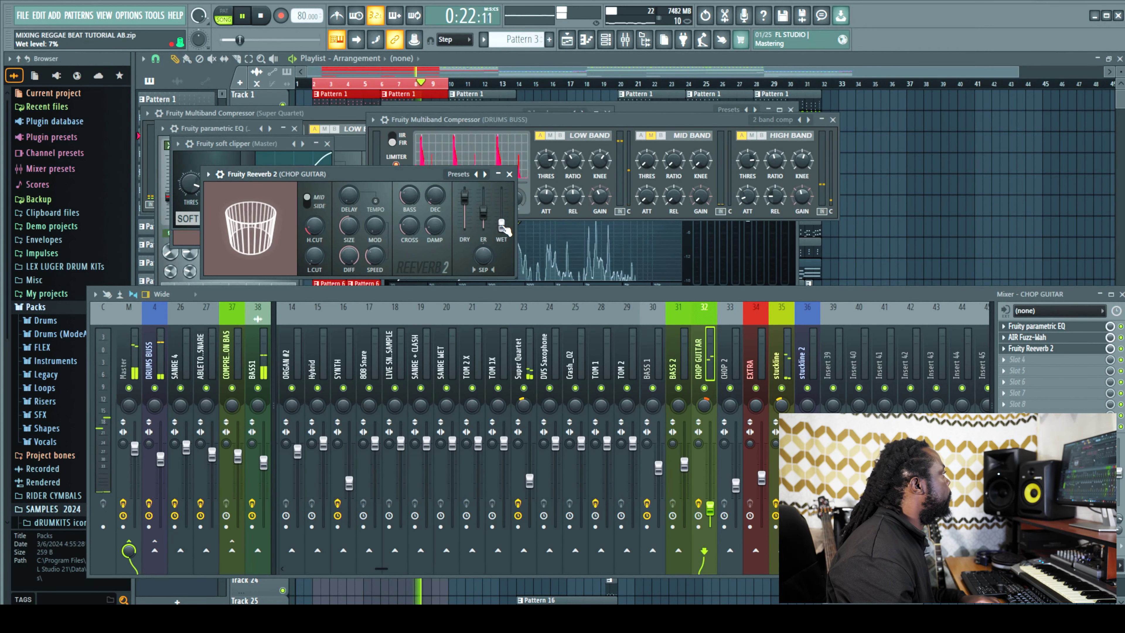
- Set the Super Quartet track's volume to 61% while the mix plays
drag(529, 481, 530, 472)
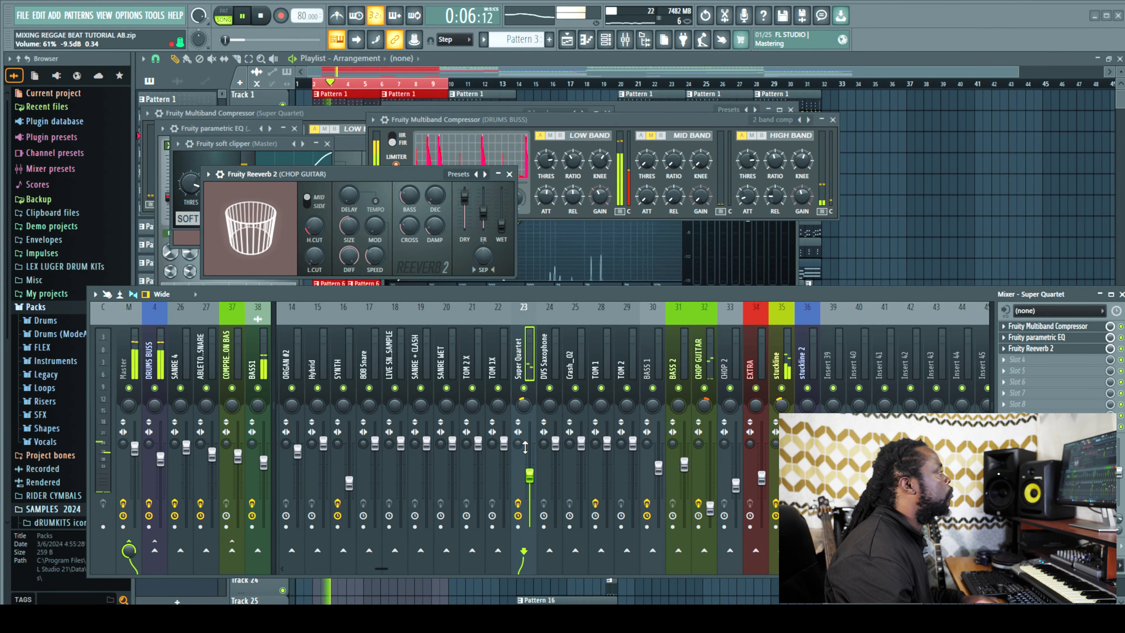
- Examine the BASS1 track's soft clipper and Fruity Parametric EQ 2 settings during playback
click(265, 462)
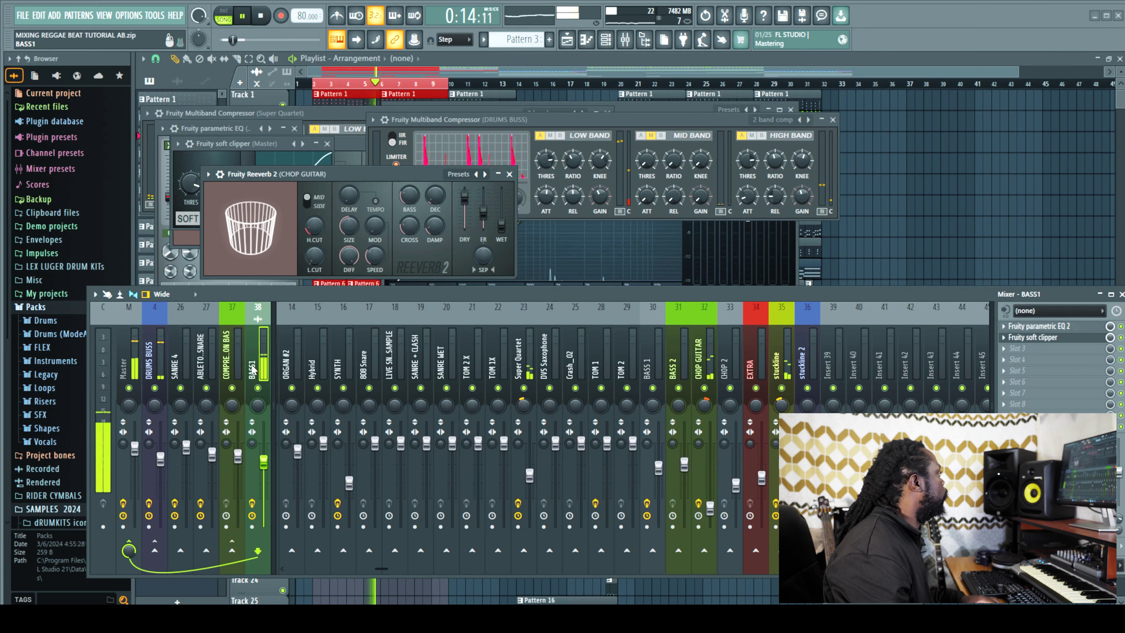
click(702, 362)
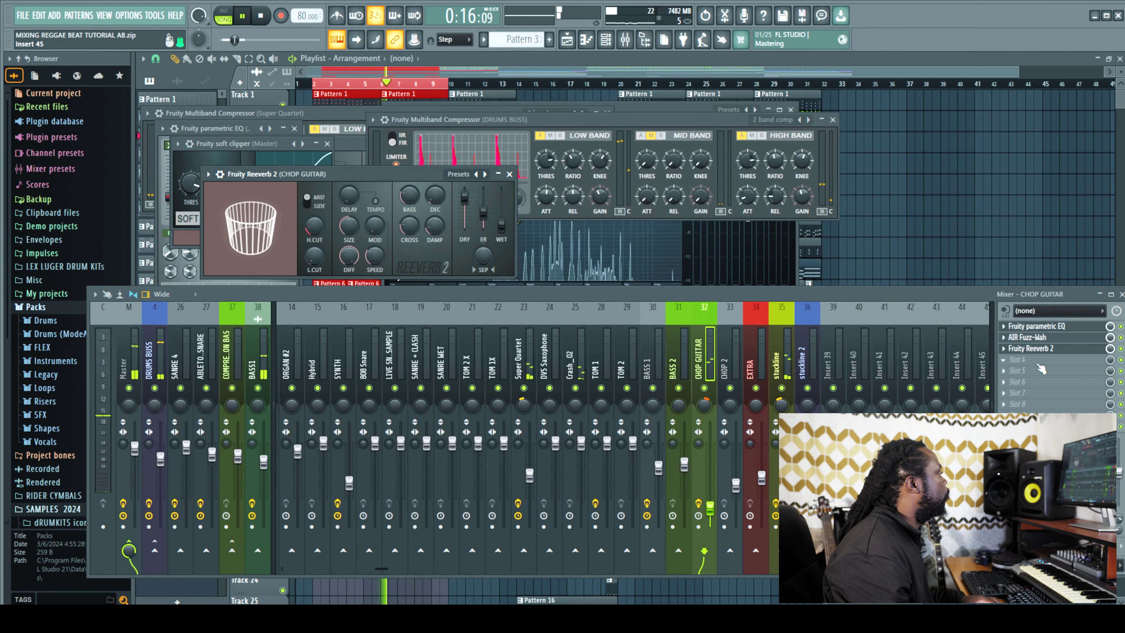
click(247, 369)
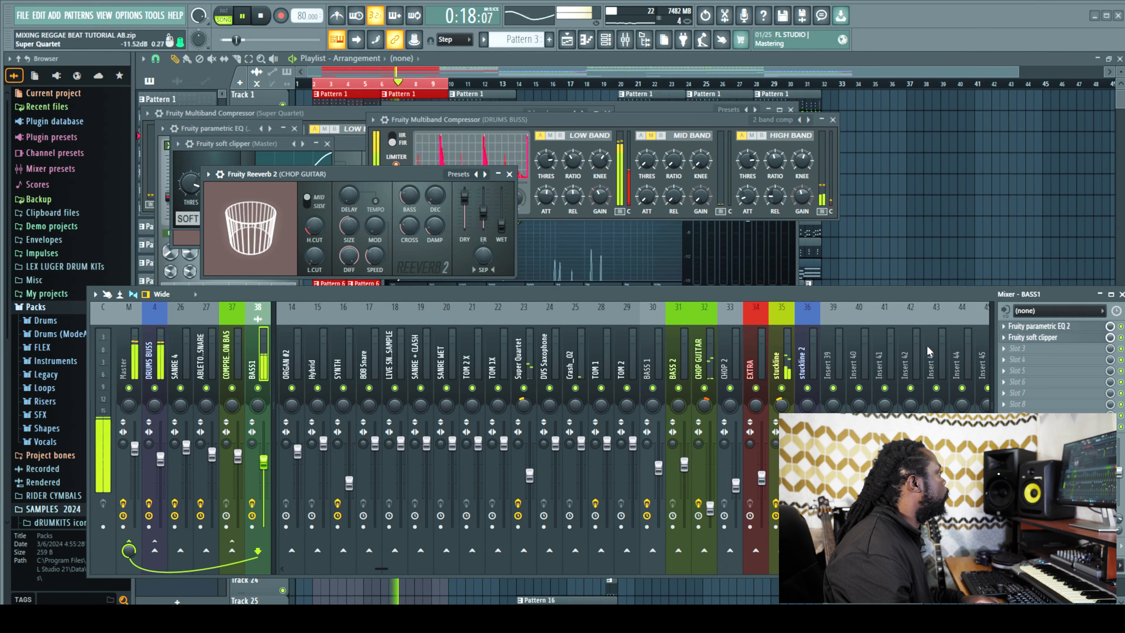
click(1044, 339)
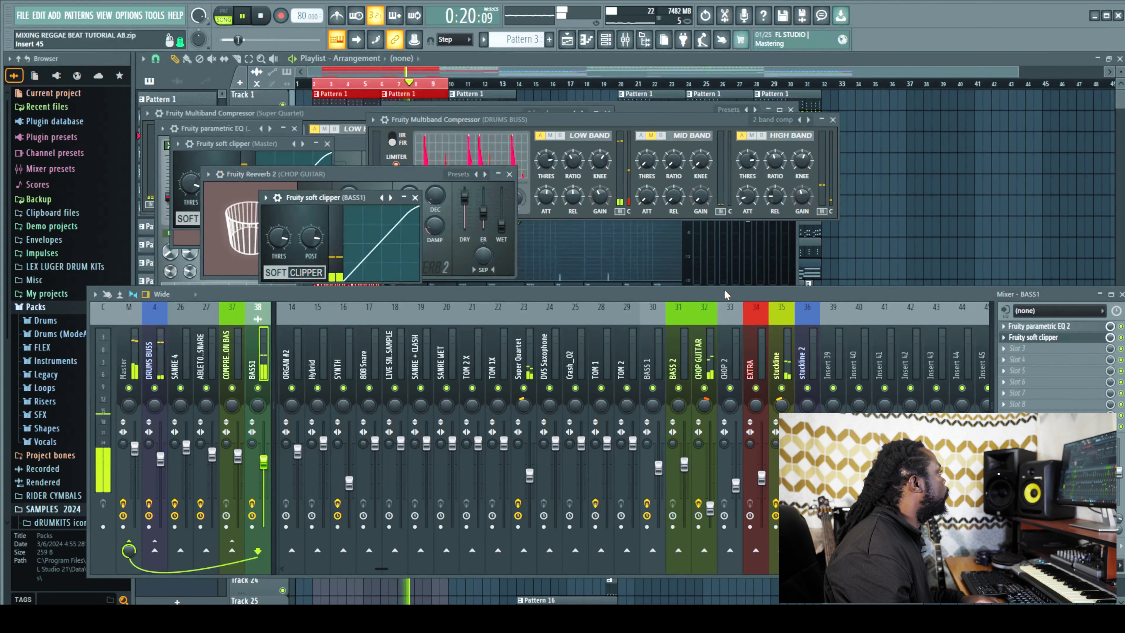
key(F6)
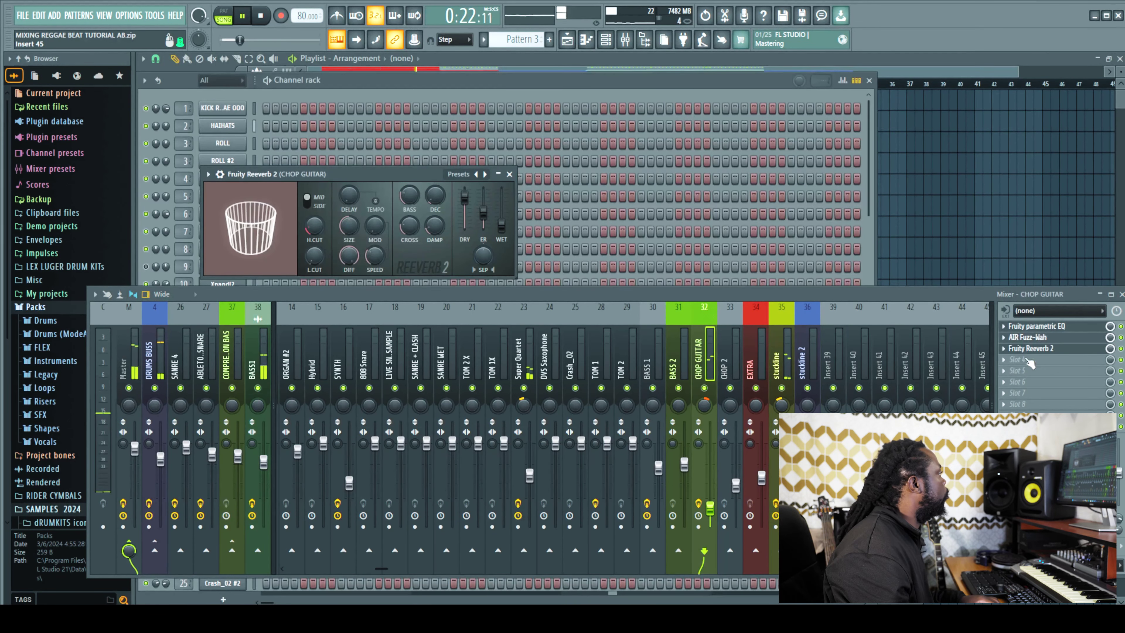
click(252, 373)
click(1042, 339)
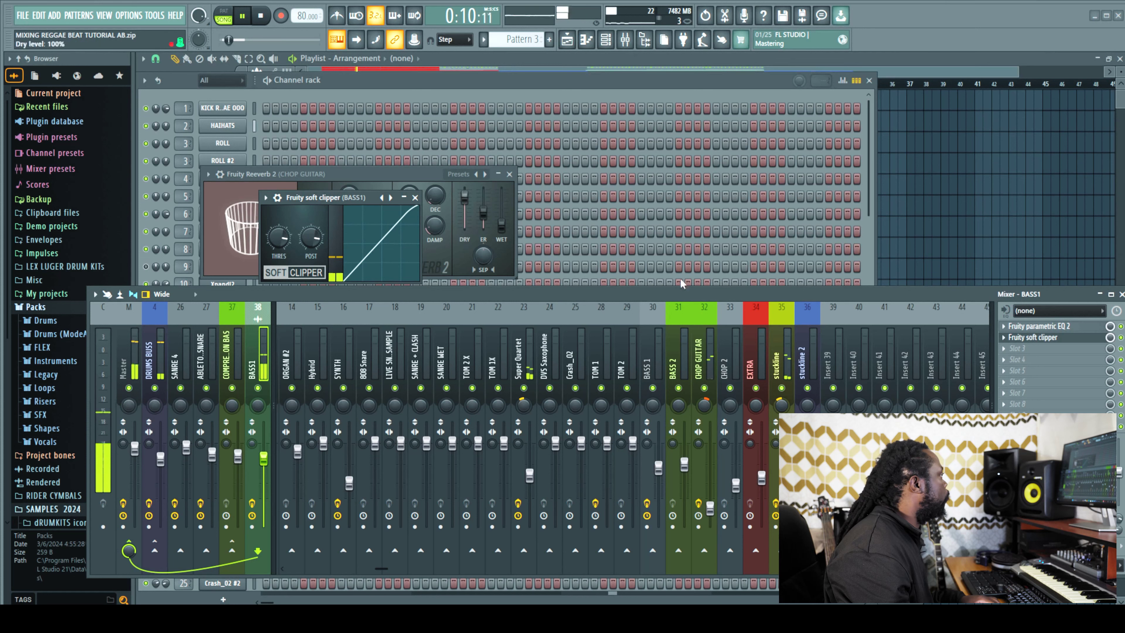
click(1050, 327)
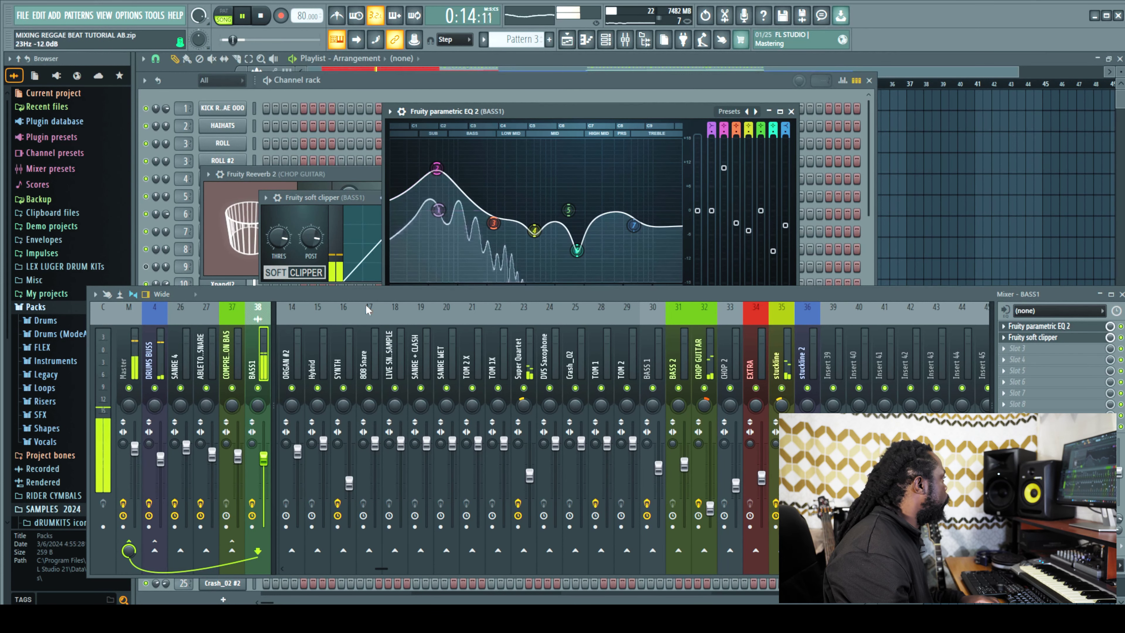
- Add Fruity Multiband Compressor to the BASS1 track's third effect slot and set the track's volume to 76%
click(1005, 351)
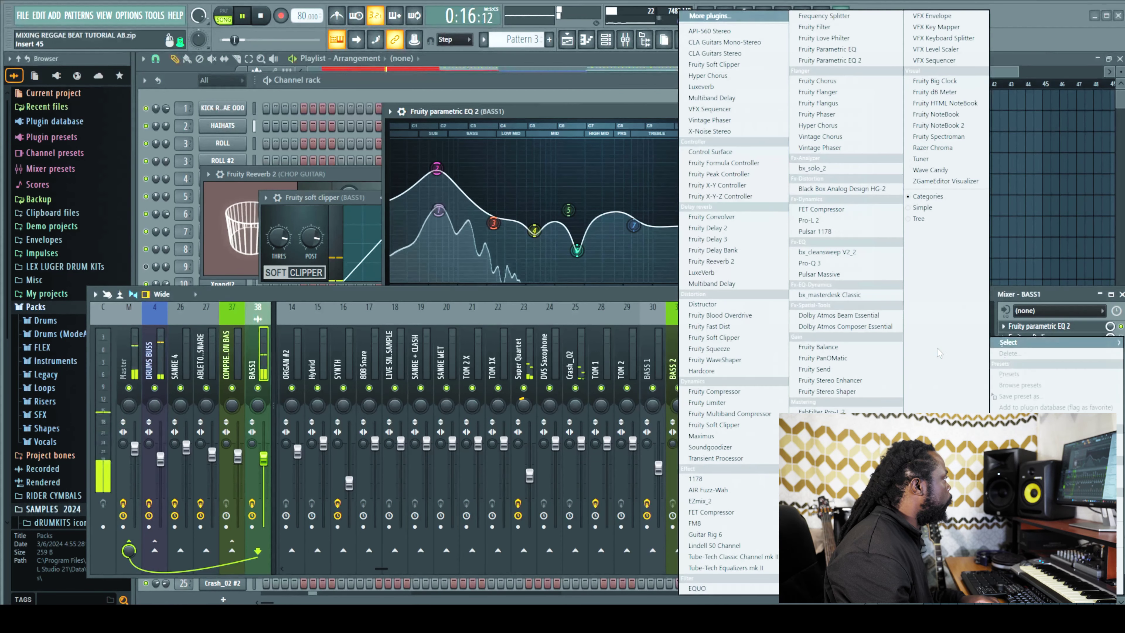
click(757, 414)
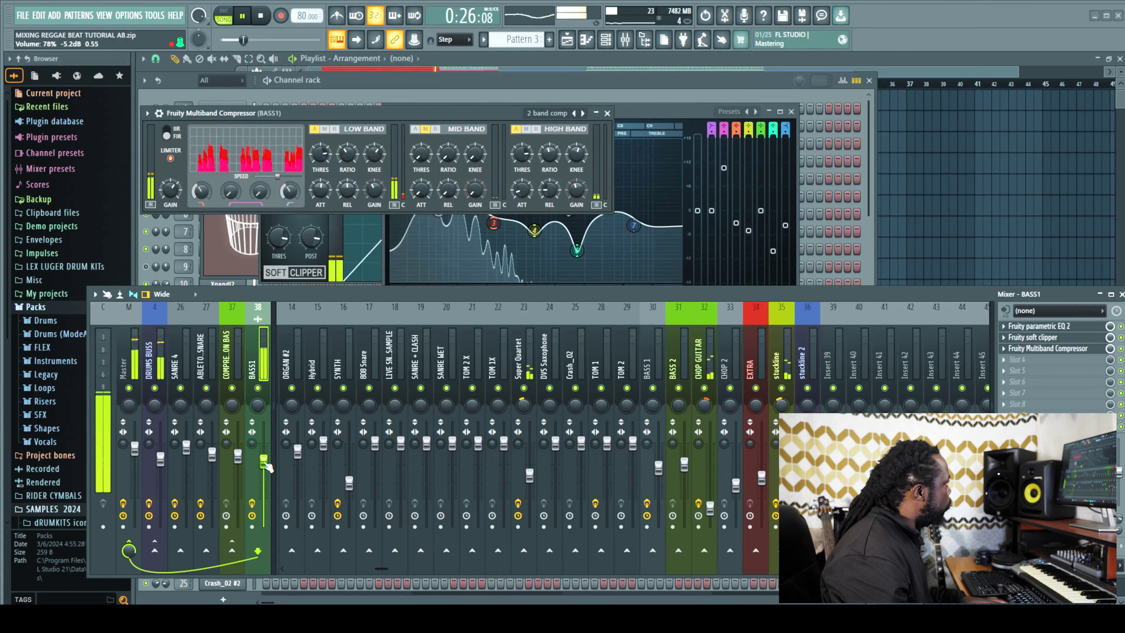
scroll(265, 464, down, 2)
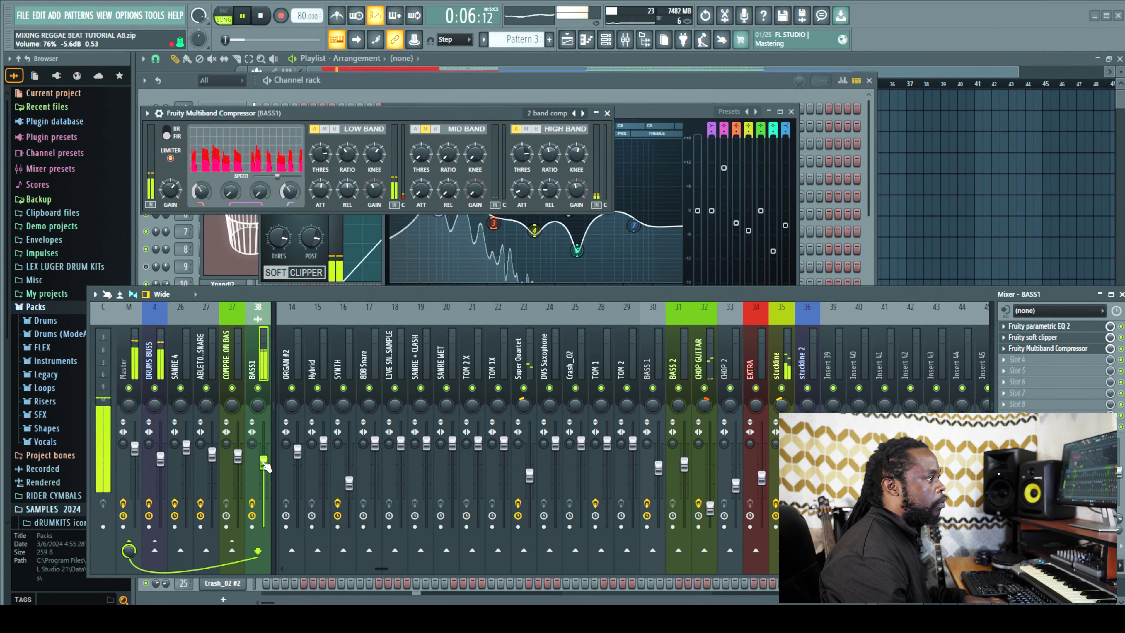
- Loop the playlist section from bar 14 to bar 20 and move the mixer window lower over the playlist
key(space)
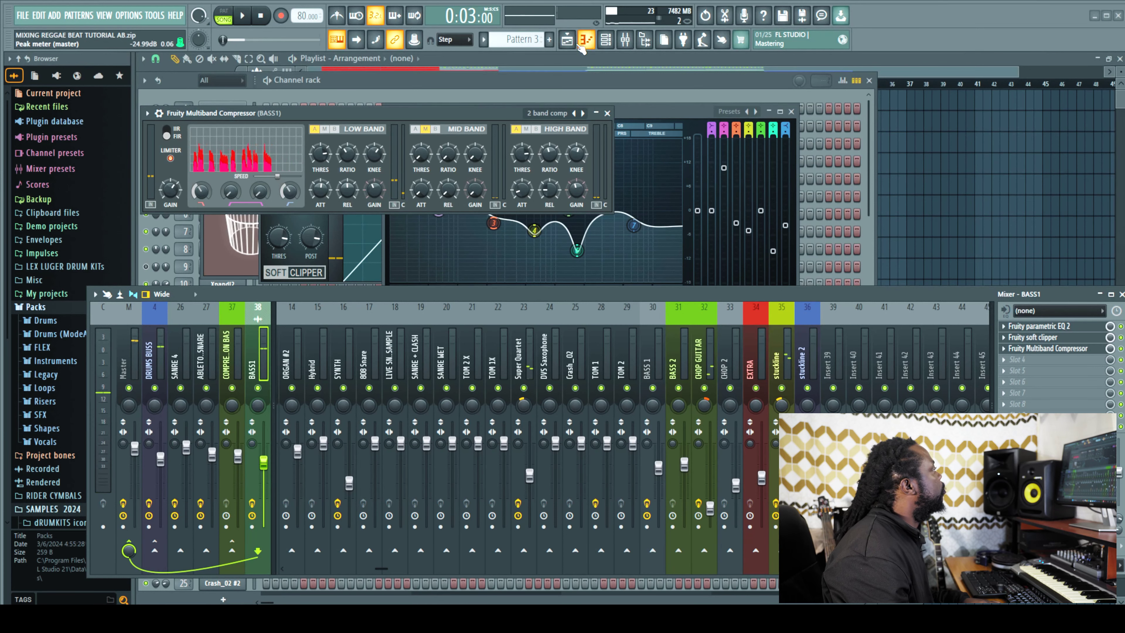
click(567, 40)
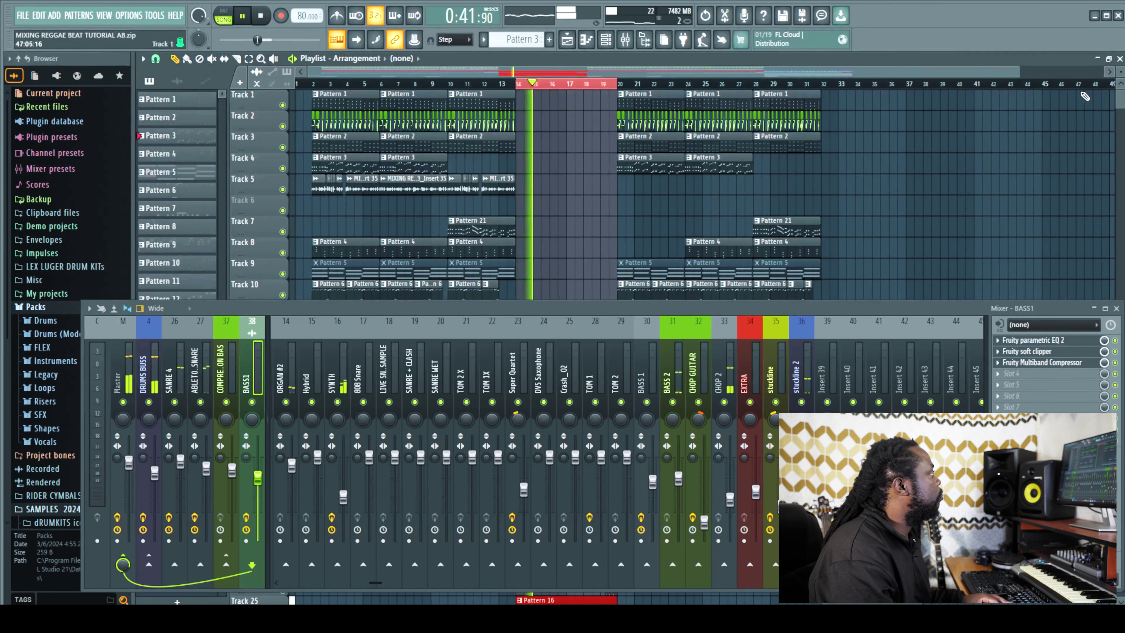
drag(1119, 106, 1119, 102)
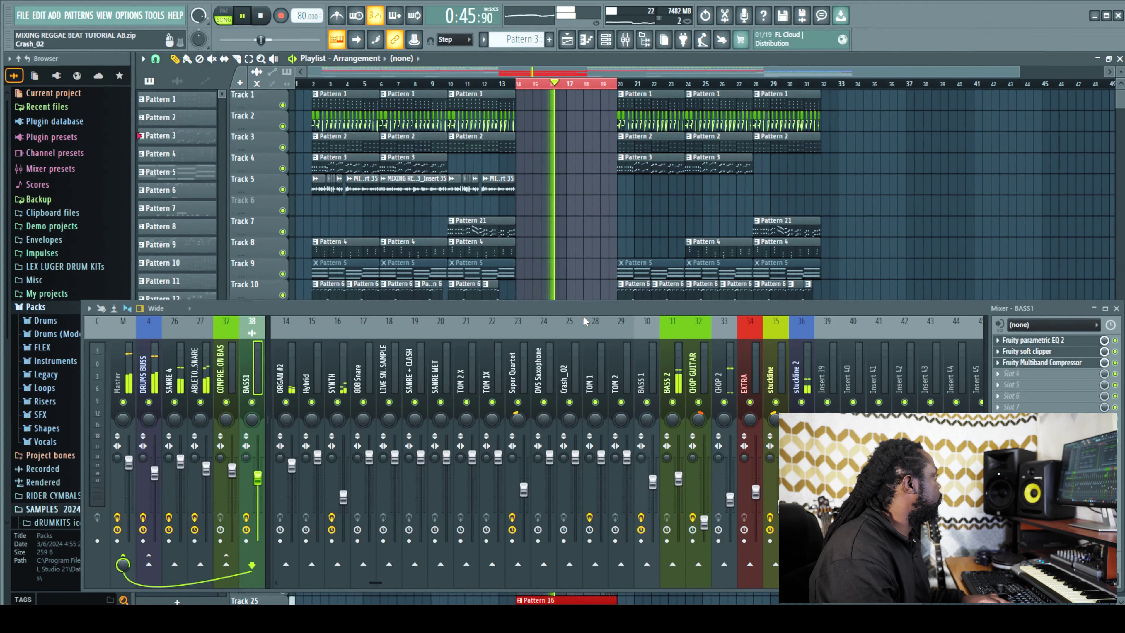
drag(595, 310, 594, 318)
key(space)
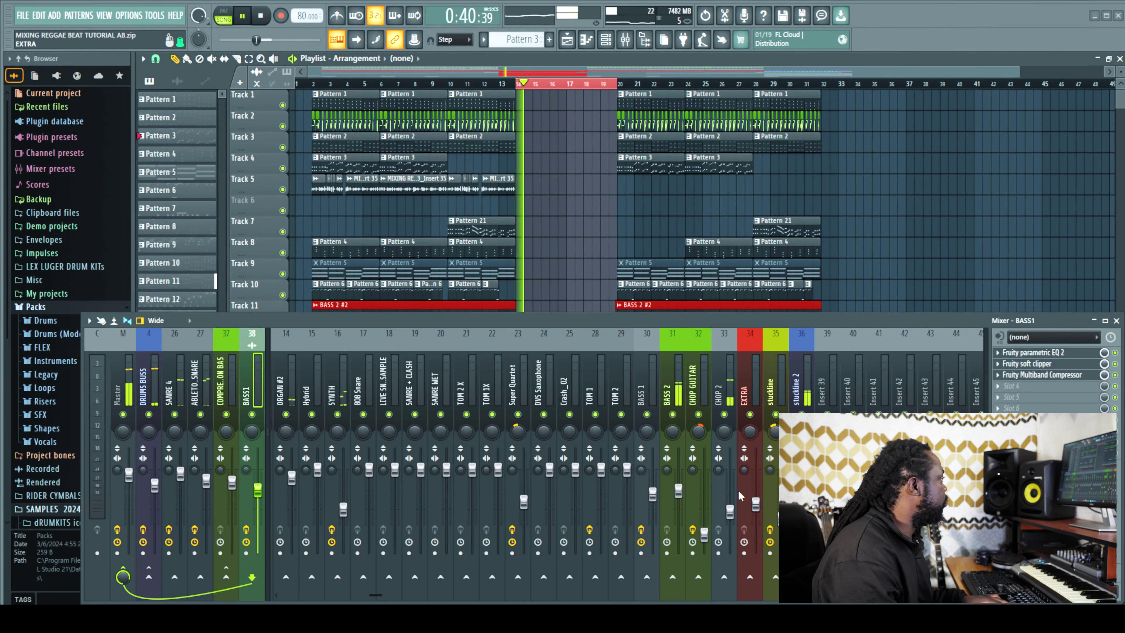
- Lower the CHOP 2 track's volume and shift its panning off-centre while replaying the looped section
drag(734, 513, 734, 536)
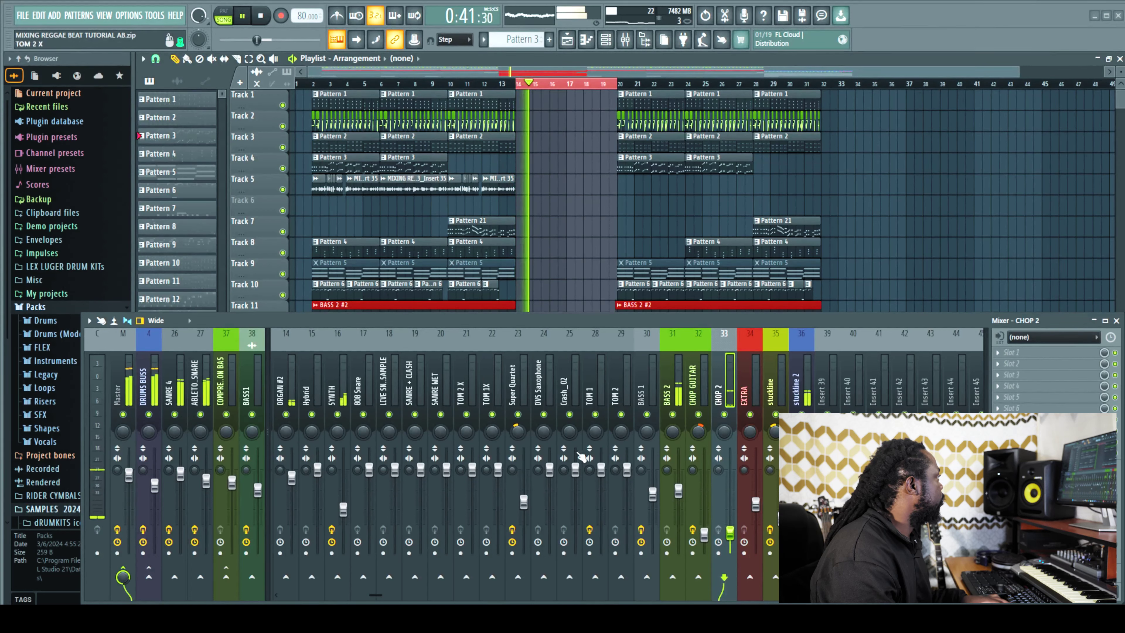
key(space)
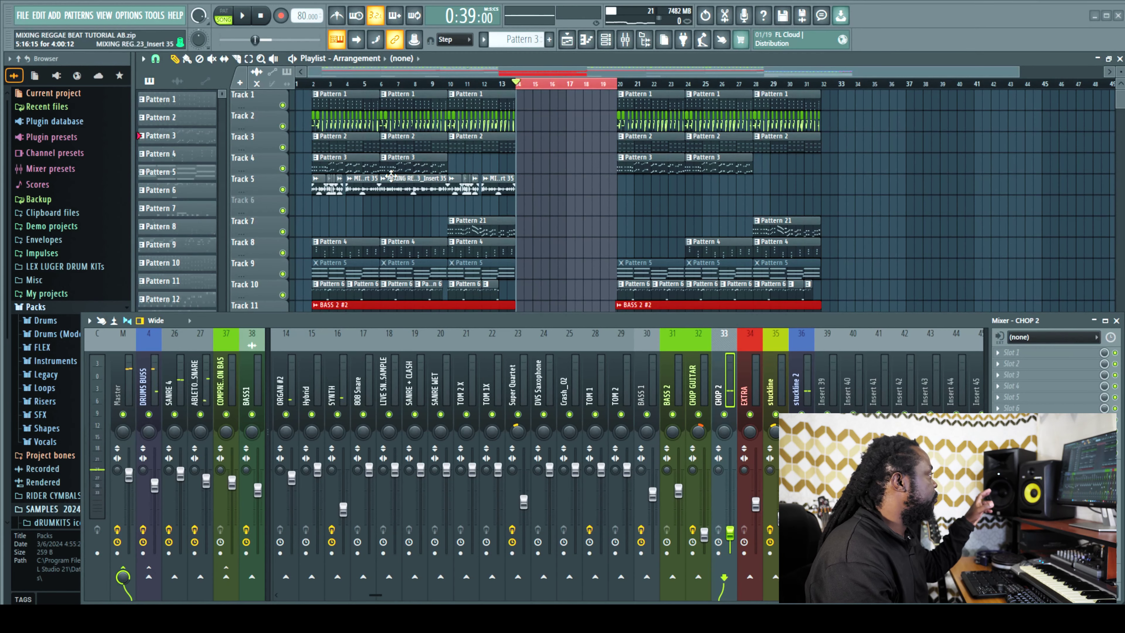
key(space)
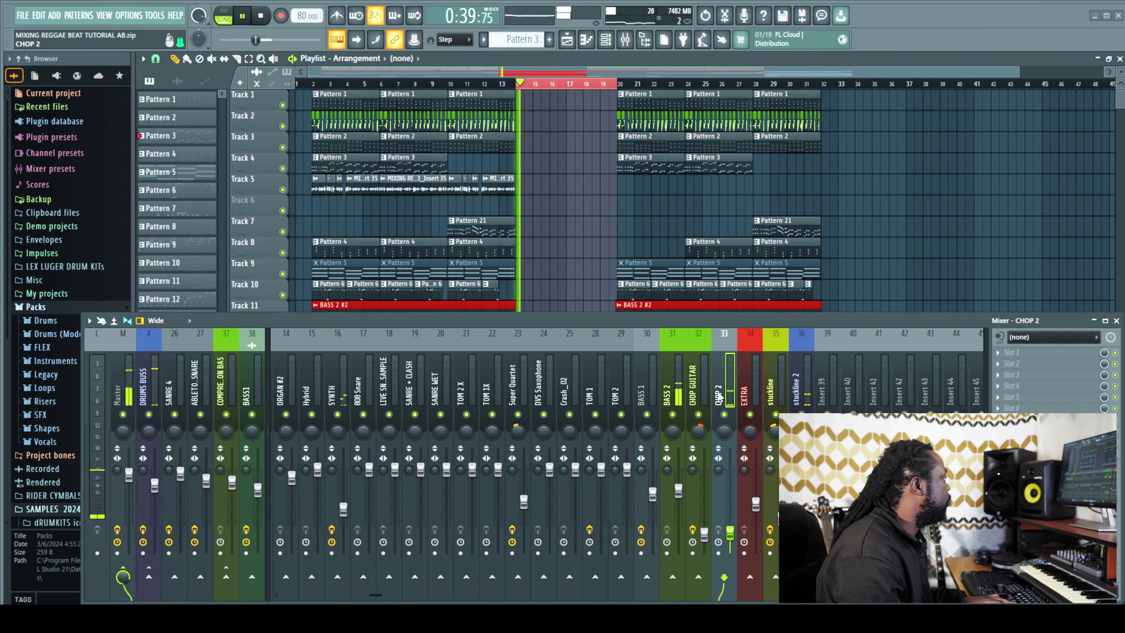
scroll(724, 432, up, 5)
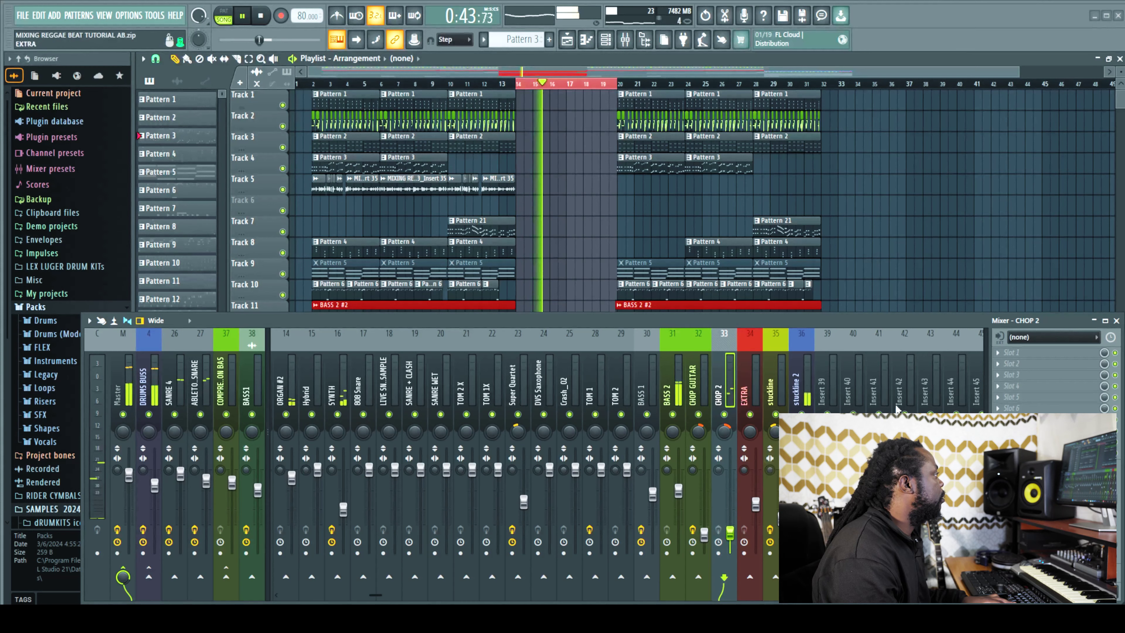
- Add Fruity Parametric EQ to the CHOP 2 track's first effect slot and load the CHOP GUITAR 2 preset
click(1012, 353)
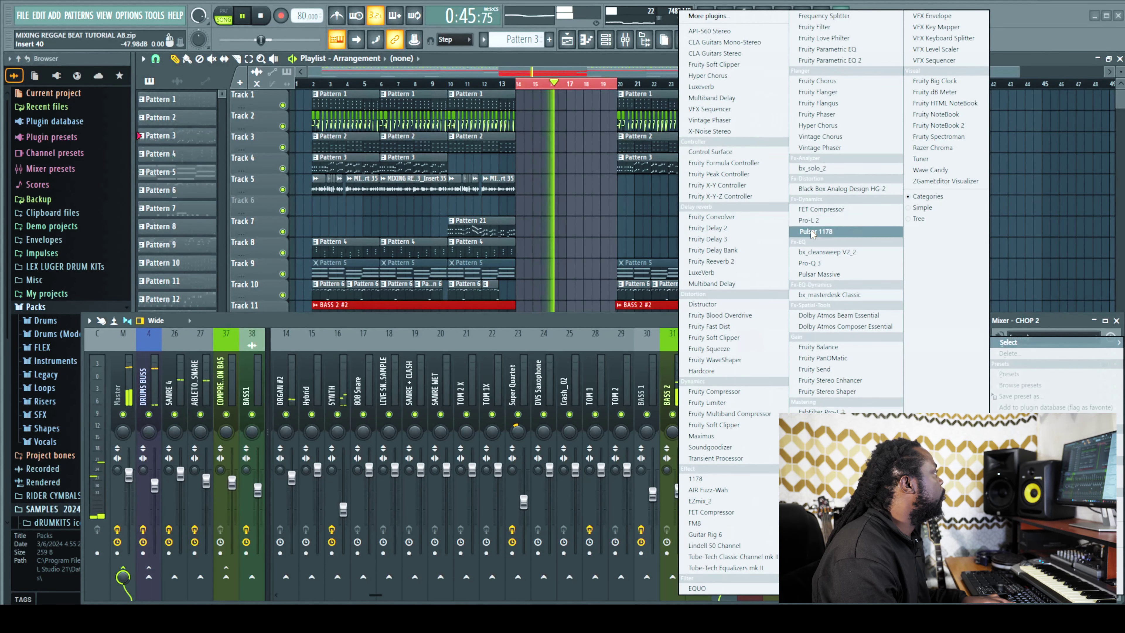
click(841, 50)
click(208, 174)
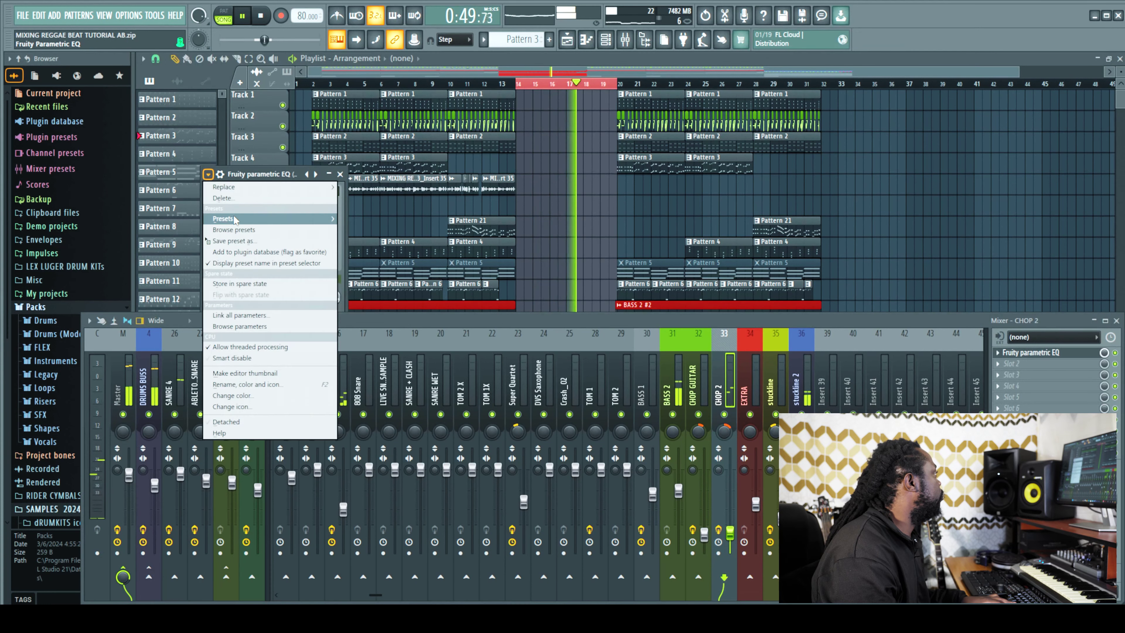
mouse_move(235, 219)
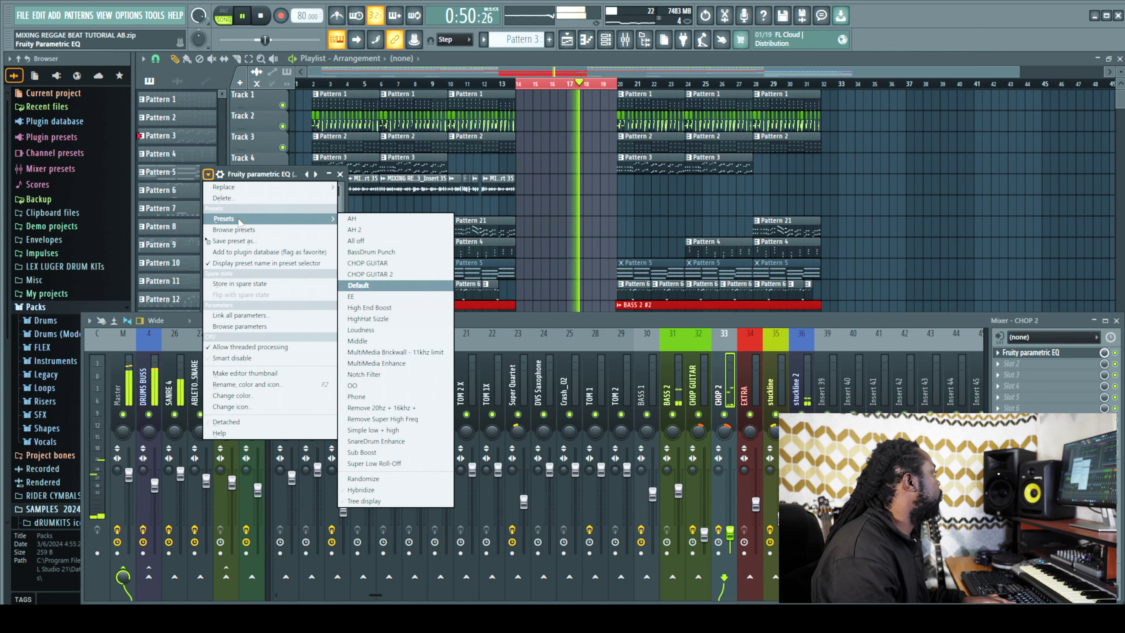
click(392, 274)
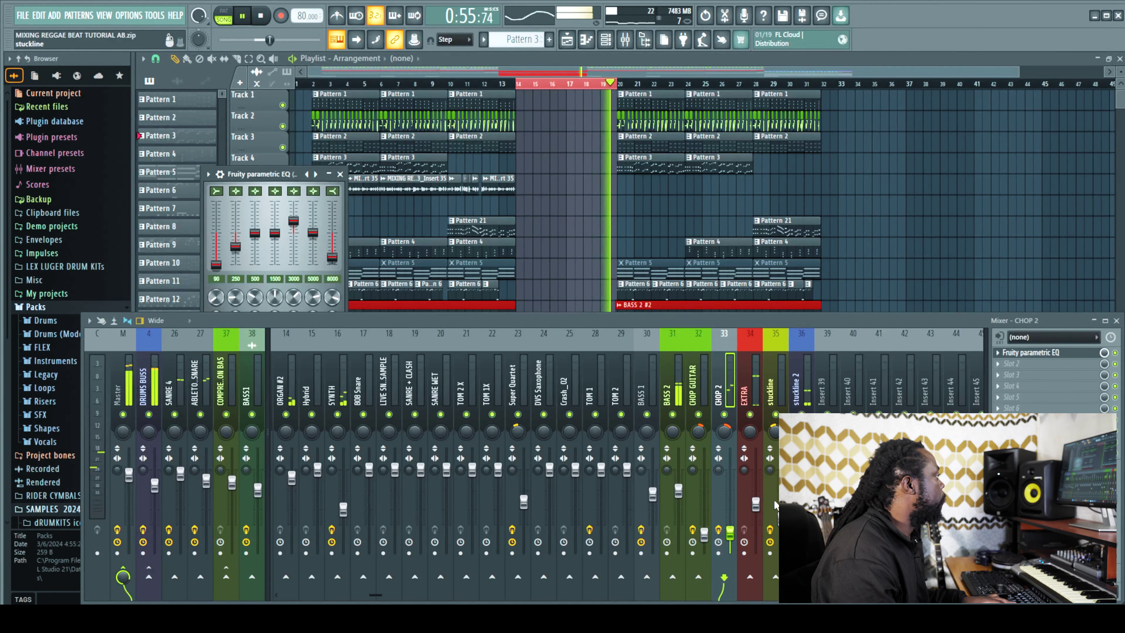
- Lower the EXTRA track's volume and shift its panning off-centre during playback
drag(756, 504, 755, 529)
drag(756, 441, 756, 425)
mouse_move(756, 528)
mouse_down()
mouse_move(732, 543)
mouse_move(762, 537)
mouse_up()
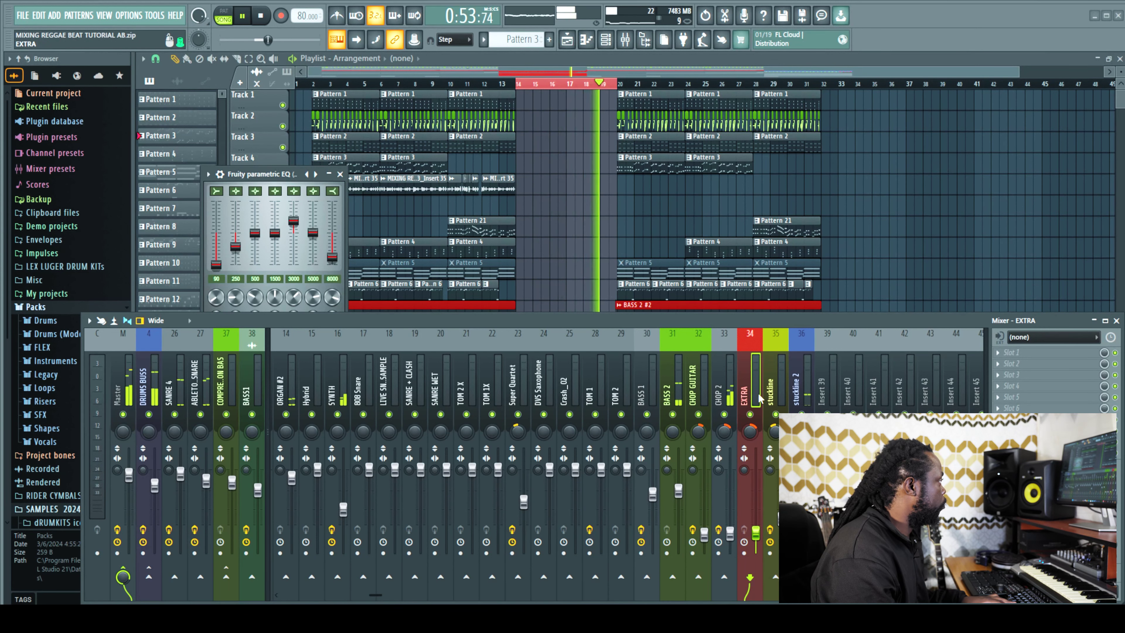
- Add AIR Fuzz-Wah to the CHOP 2 track's second effect slot and load the GUITAR 2 preset
click(722, 386)
key(space)
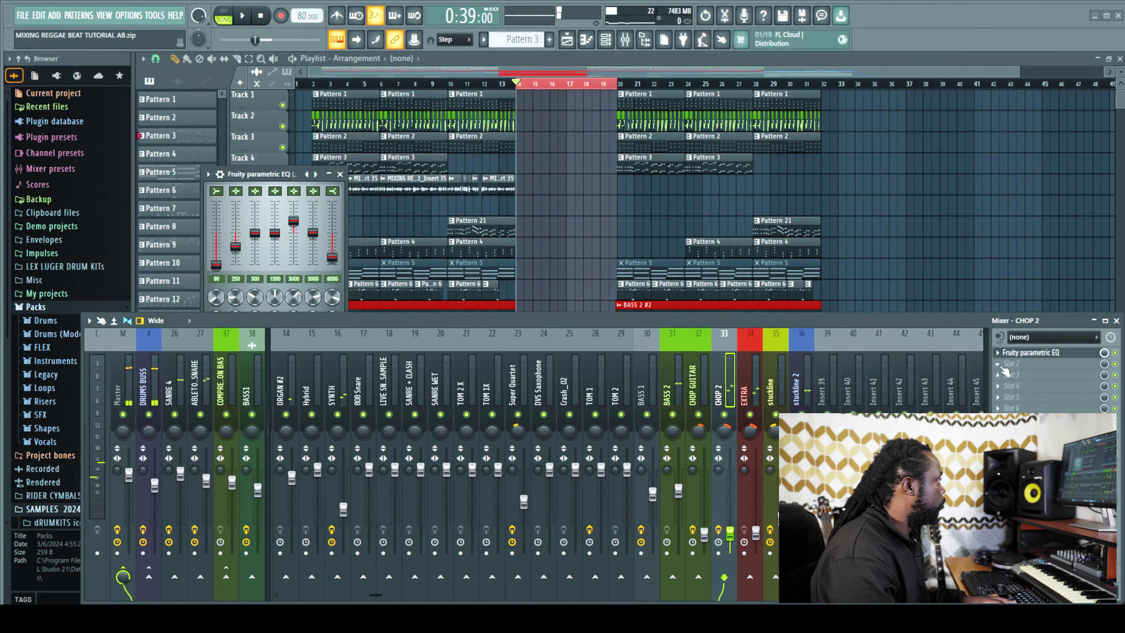
click(1005, 370)
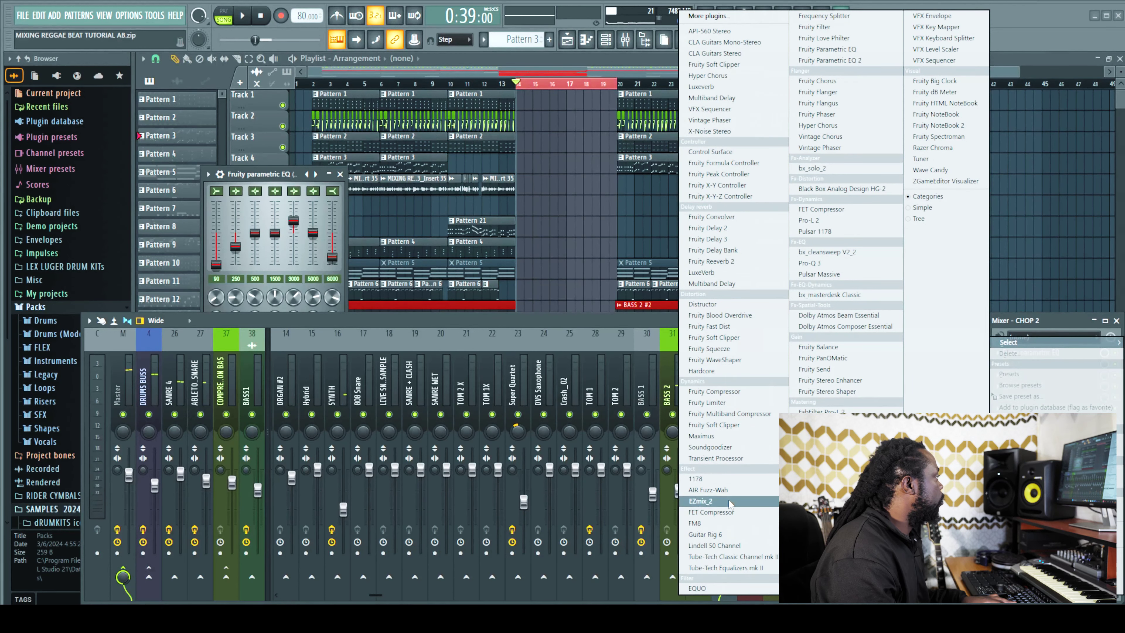
click(709, 489)
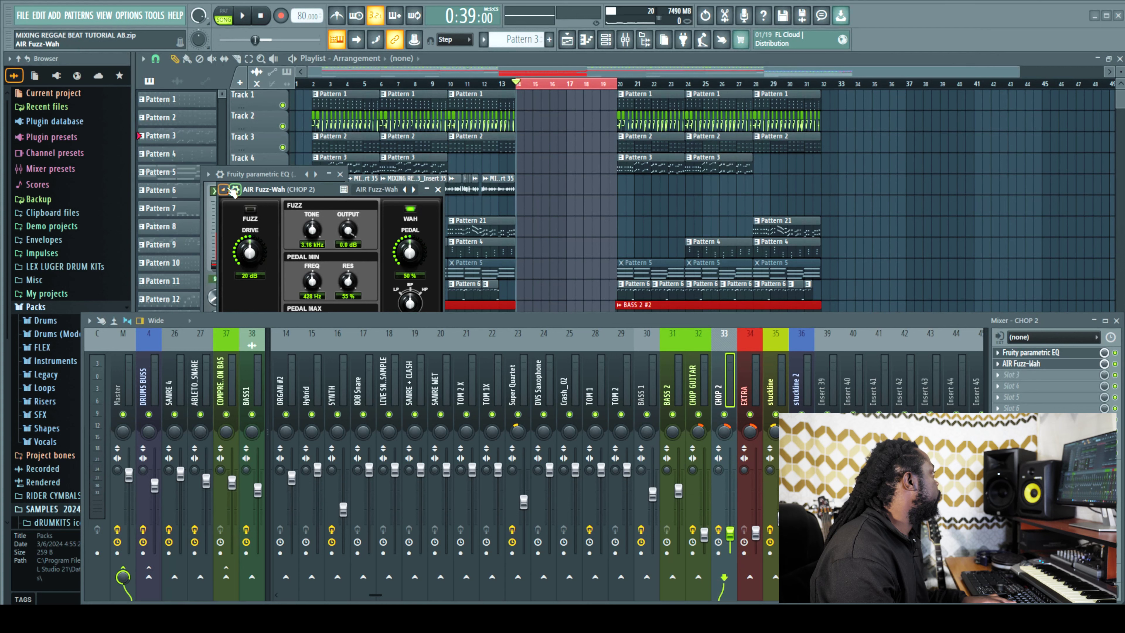
click(231, 190)
mouse_move(257, 235)
click(382, 274)
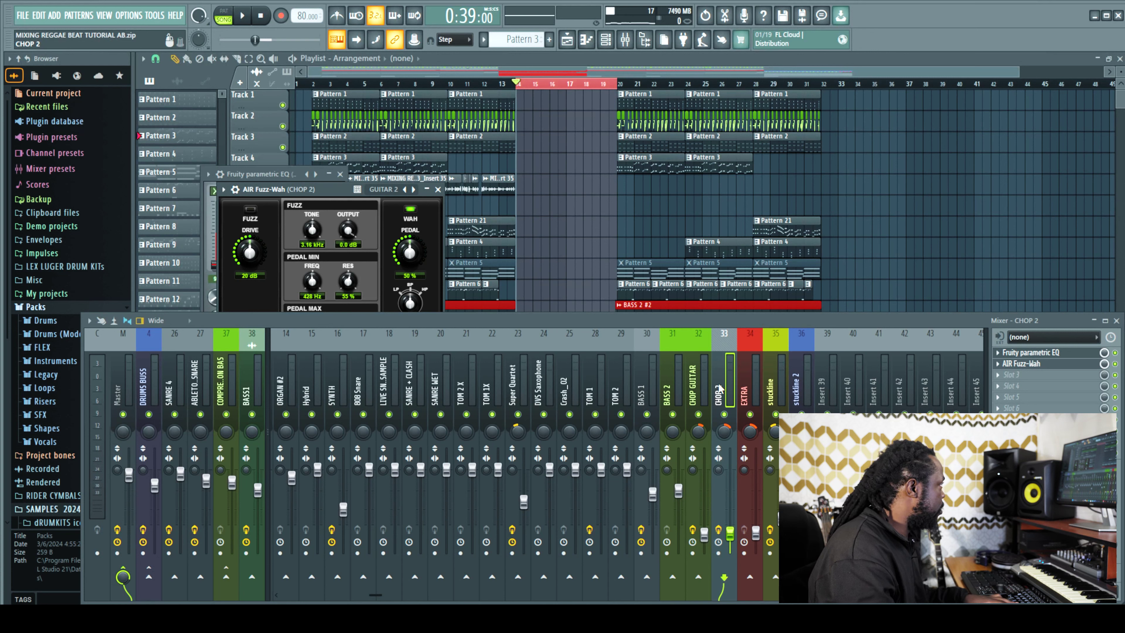
- Replay the loop, add Fruity Parametric EQ to the EXTRA track's first effect slot and load a chop guitar preset
key(space)
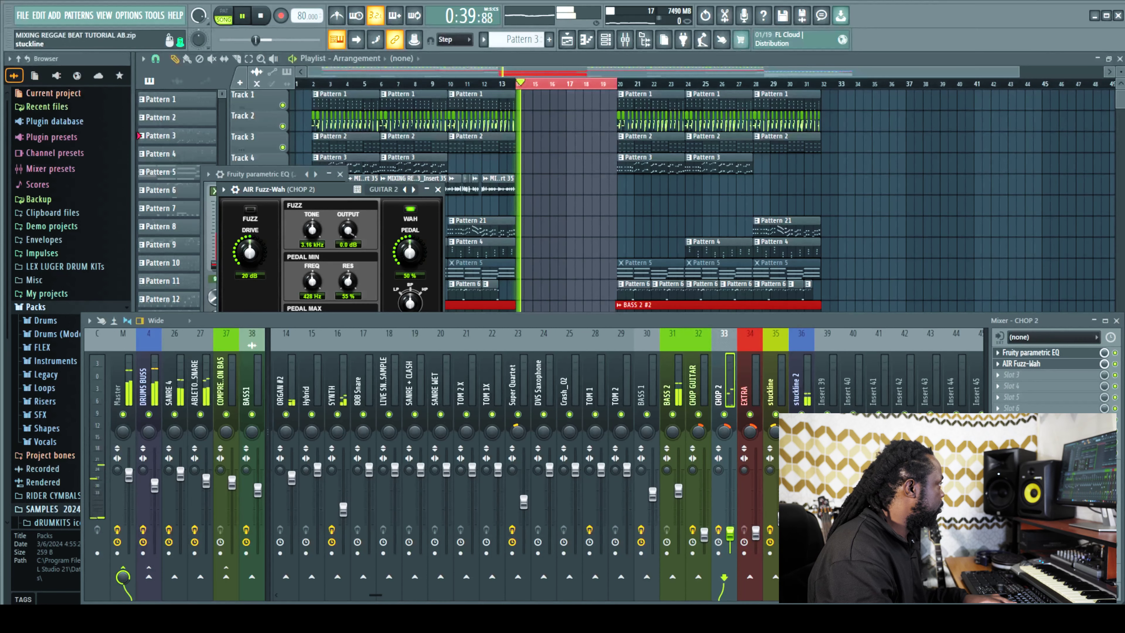
click(748, 390)
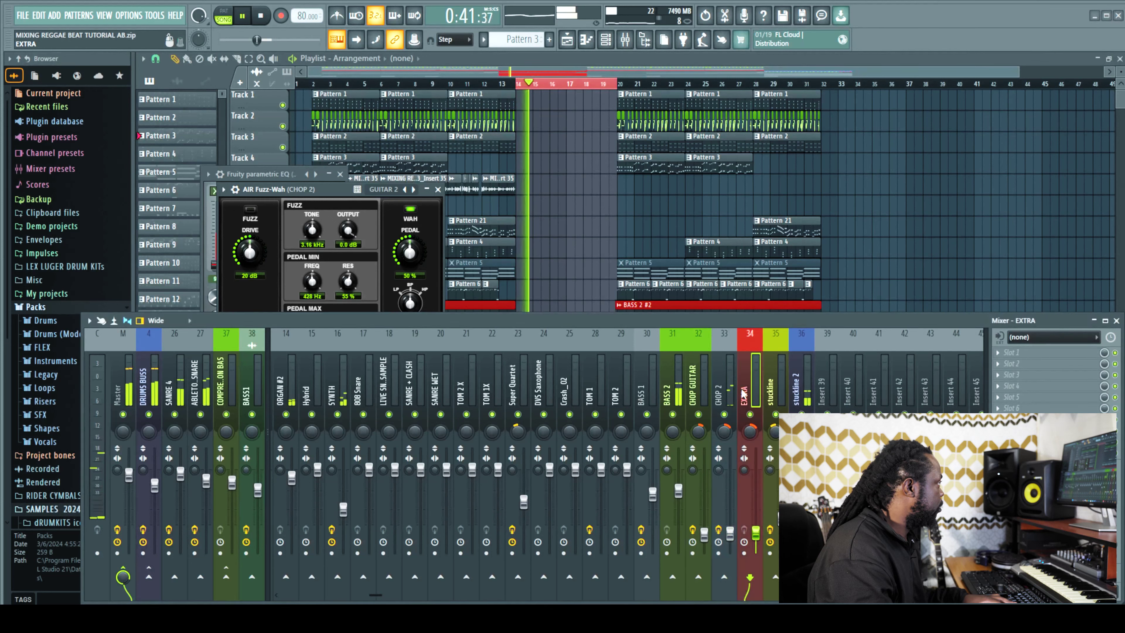
click(1004, 355)
click(848, 56)
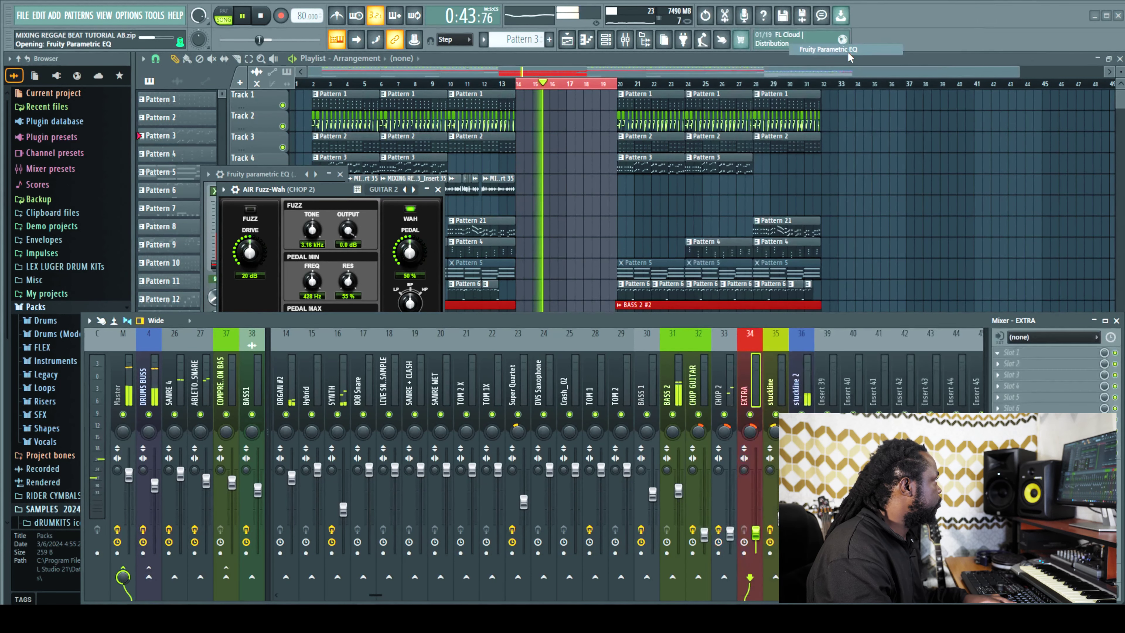
click(238, 205)
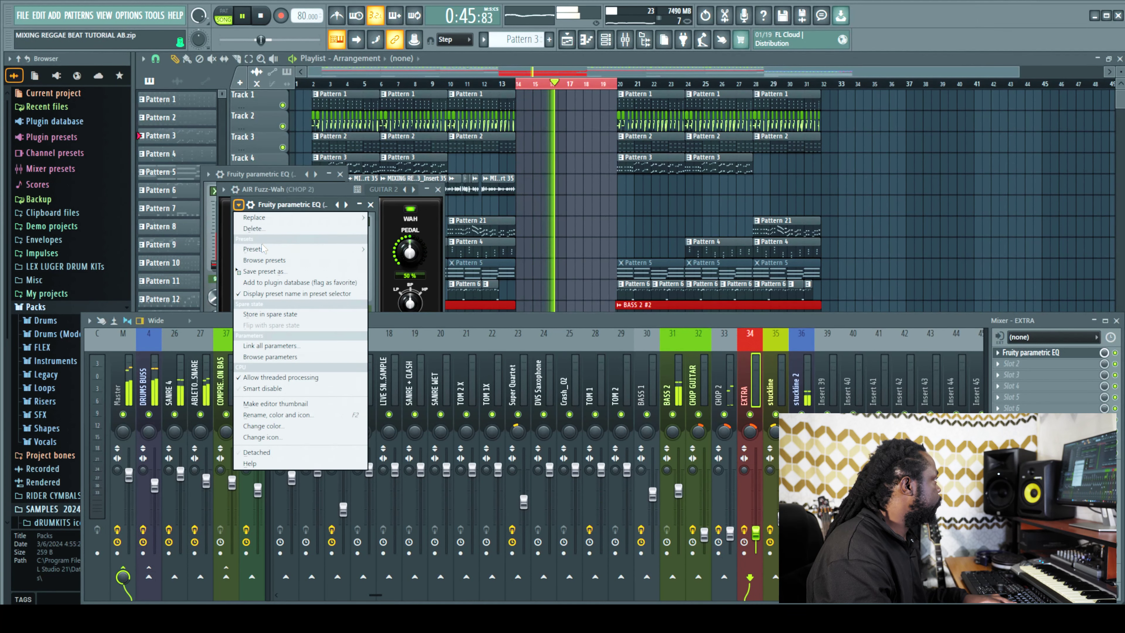
mouse_move(262, 248)
click(390, 296)
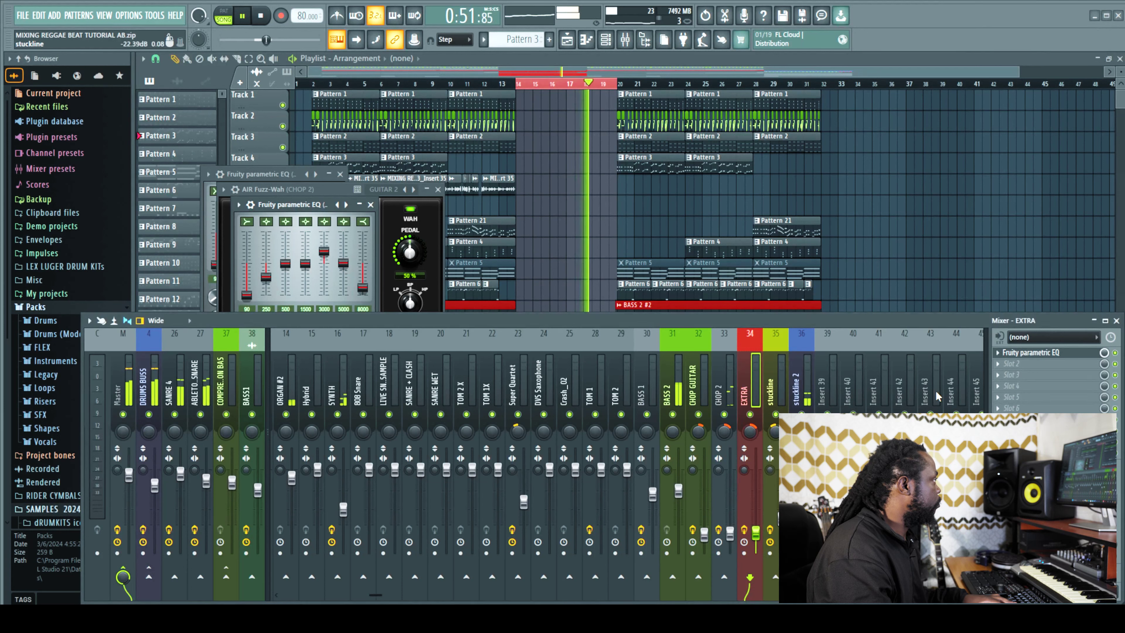
- Add AIR Fuzz-Wah to the EXTRA track's second effect slot and load the GUITAR 2 preset
click(1011, 364)
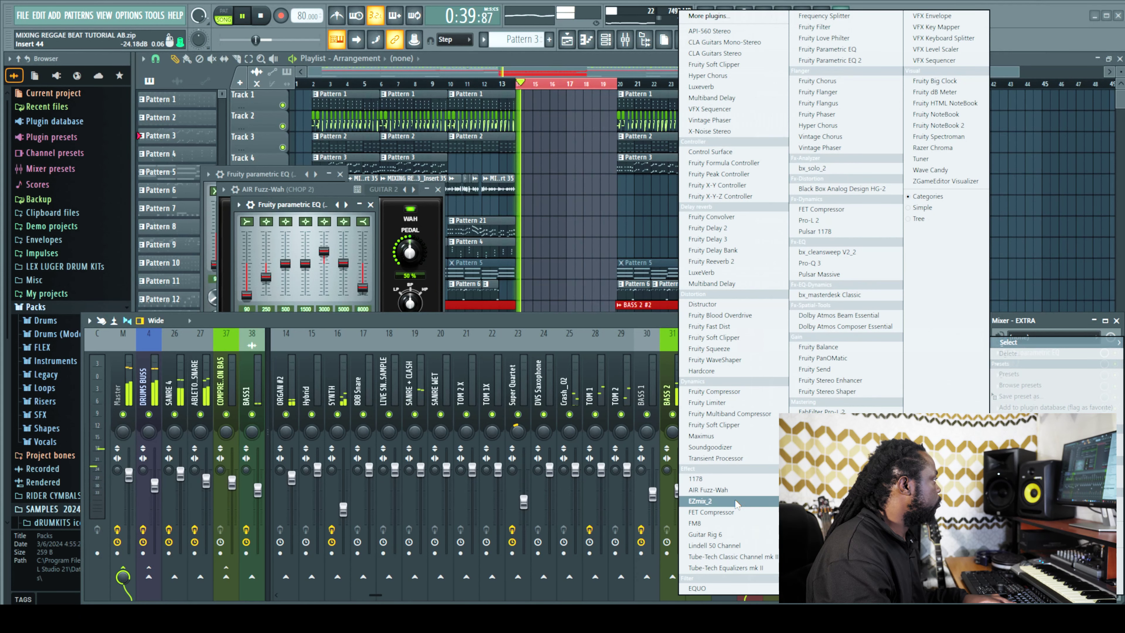
click(708, 490)
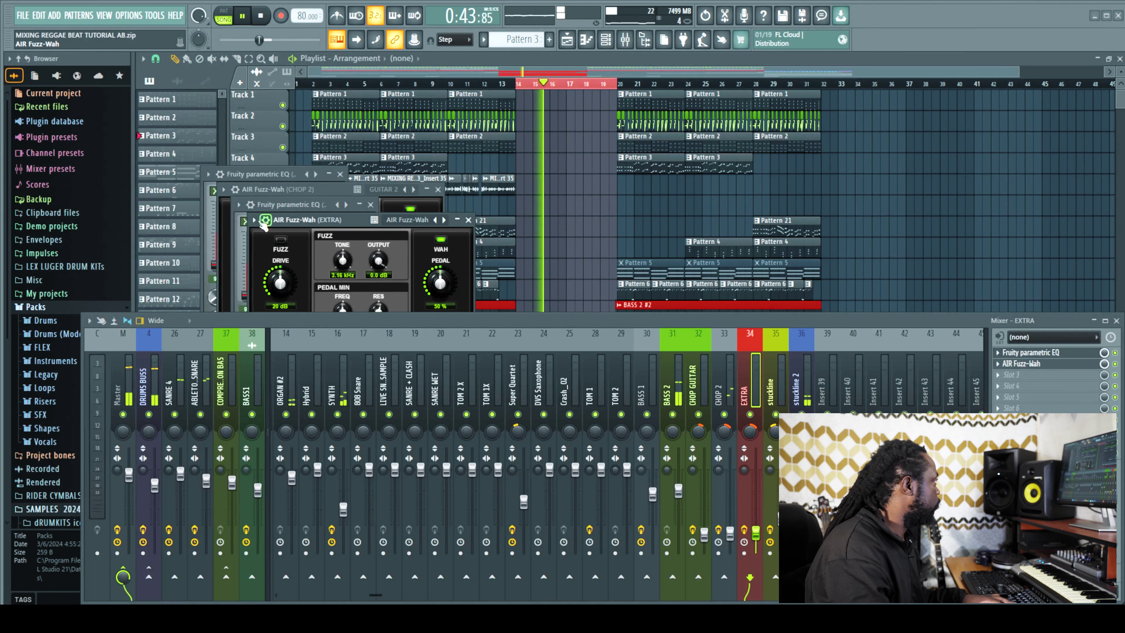
click(255, 220)
mouse_move(259, 232)
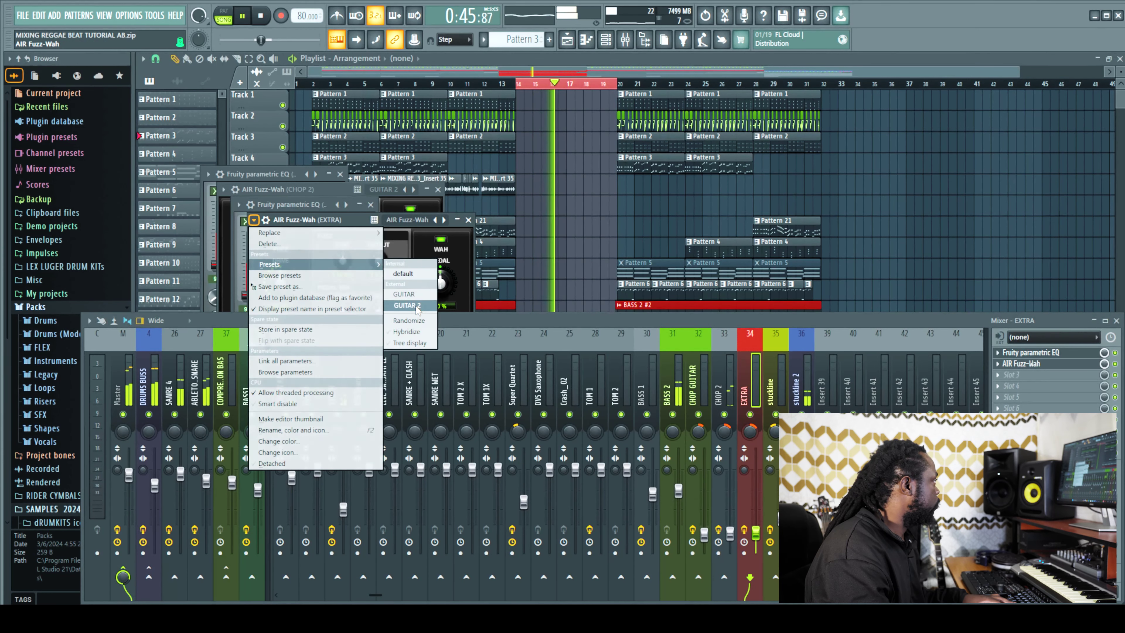
click(410, 279)
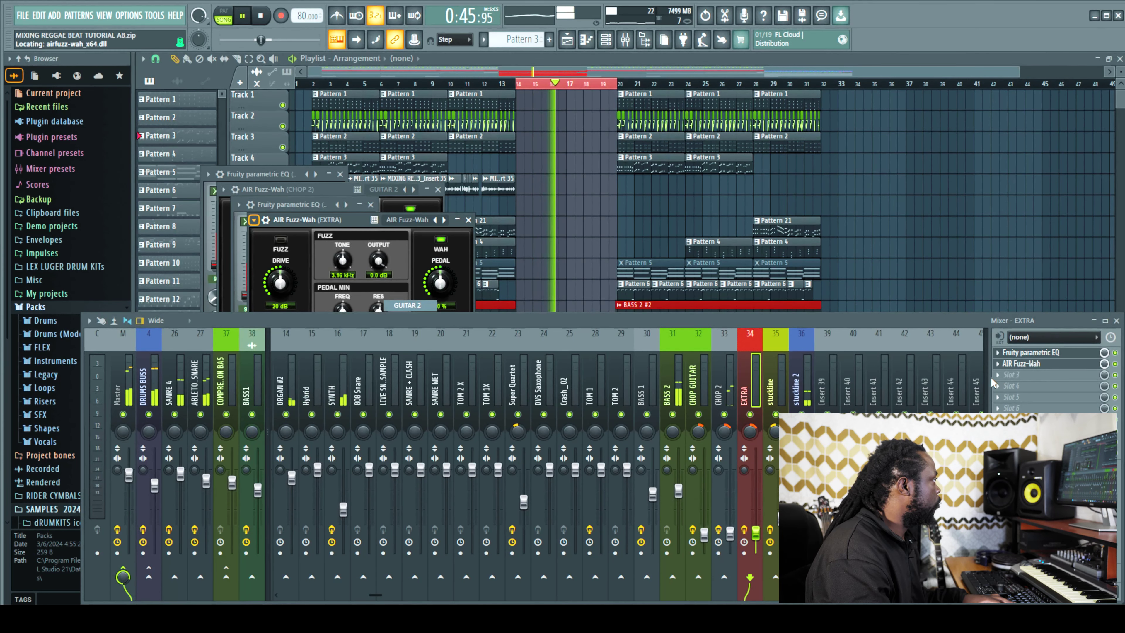
- Add Fruity Reeverb 2 to the CHOP 2 track's third effect slot and adjust its wet level
key(Left)
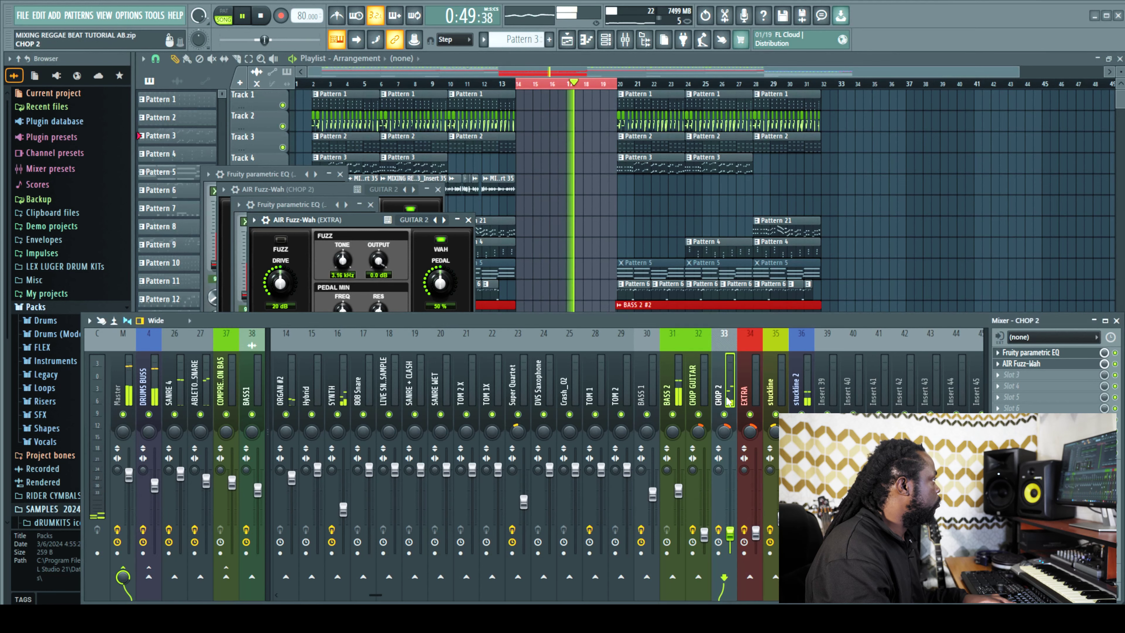
click(1003, 376)
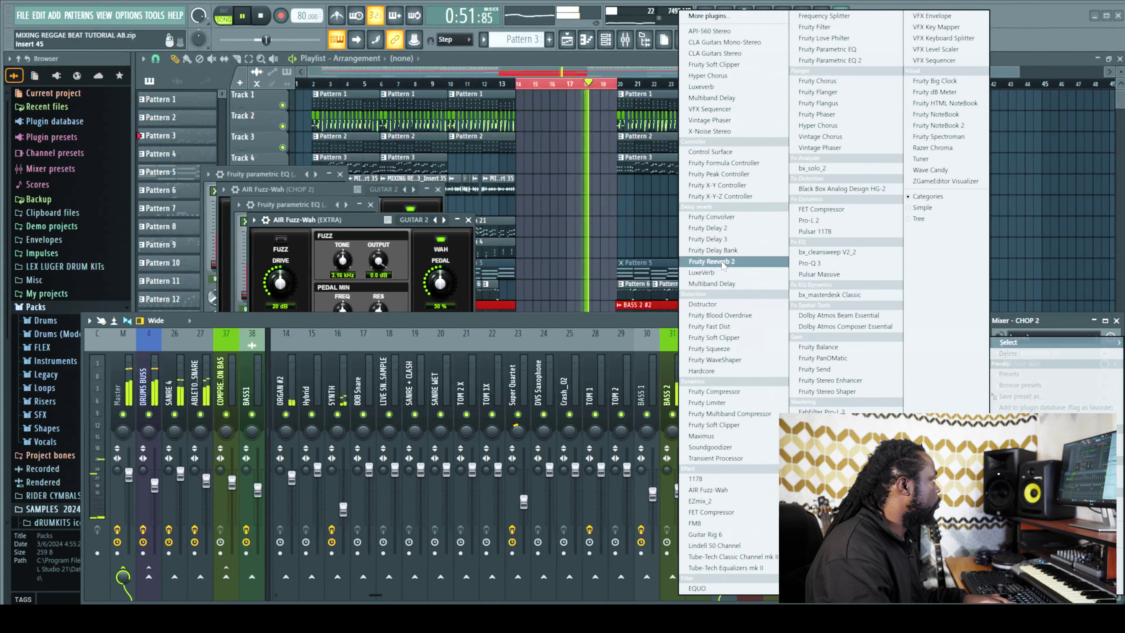
click(723, 262)
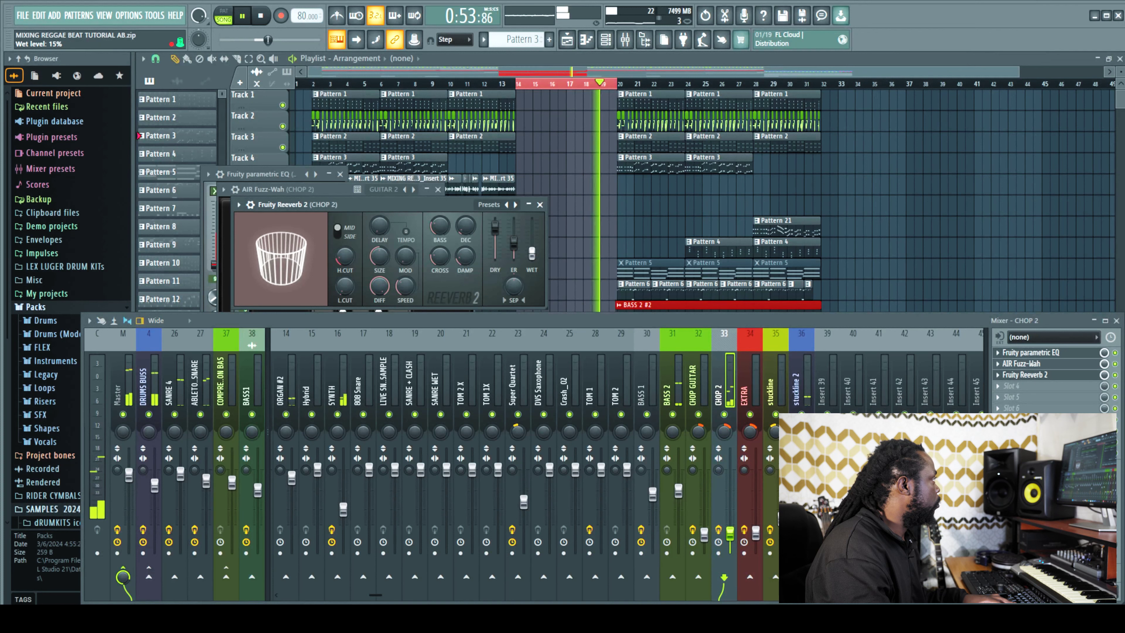
drag(532, 253, 532, 249)
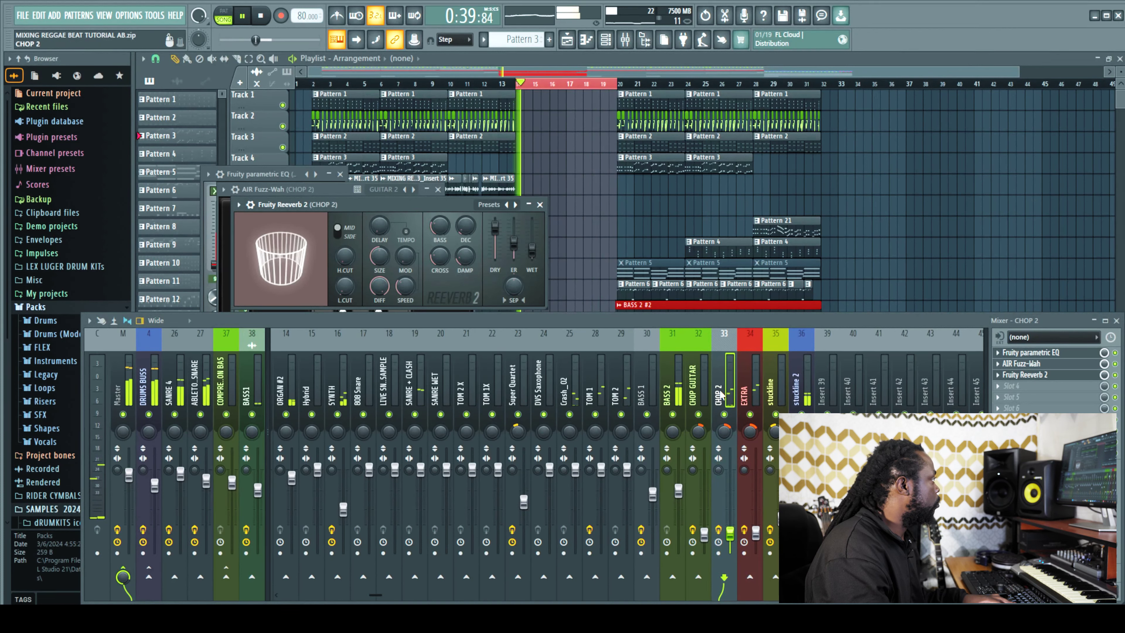
- Add Fruity Reeverb 2 to the EXTRA track's third effect slot
click(743, 397)
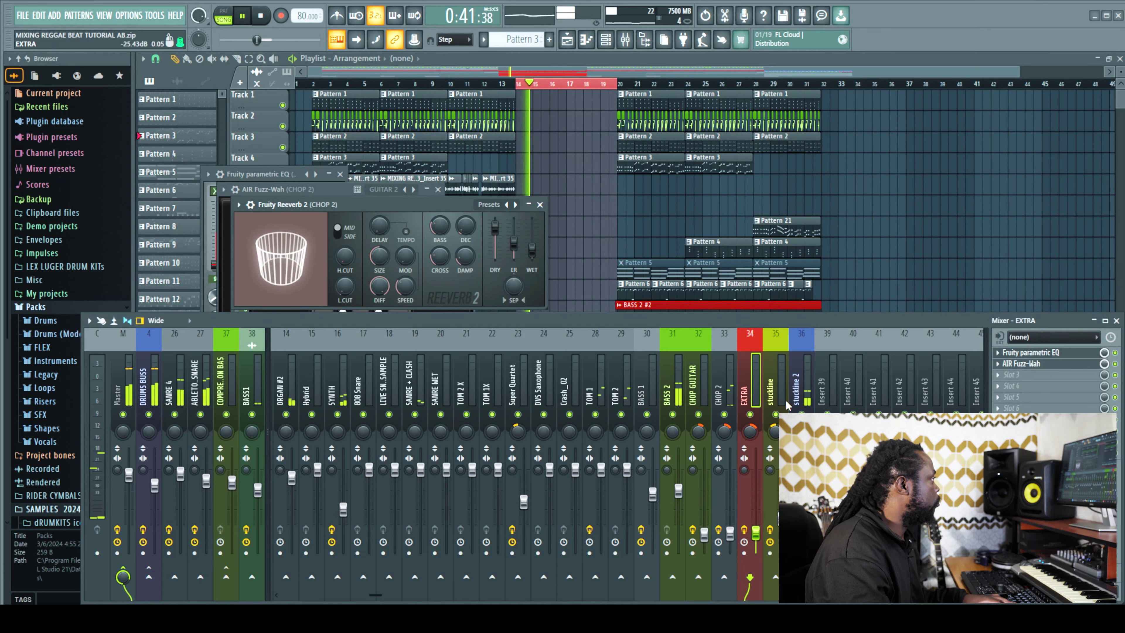
click(1004, 377)
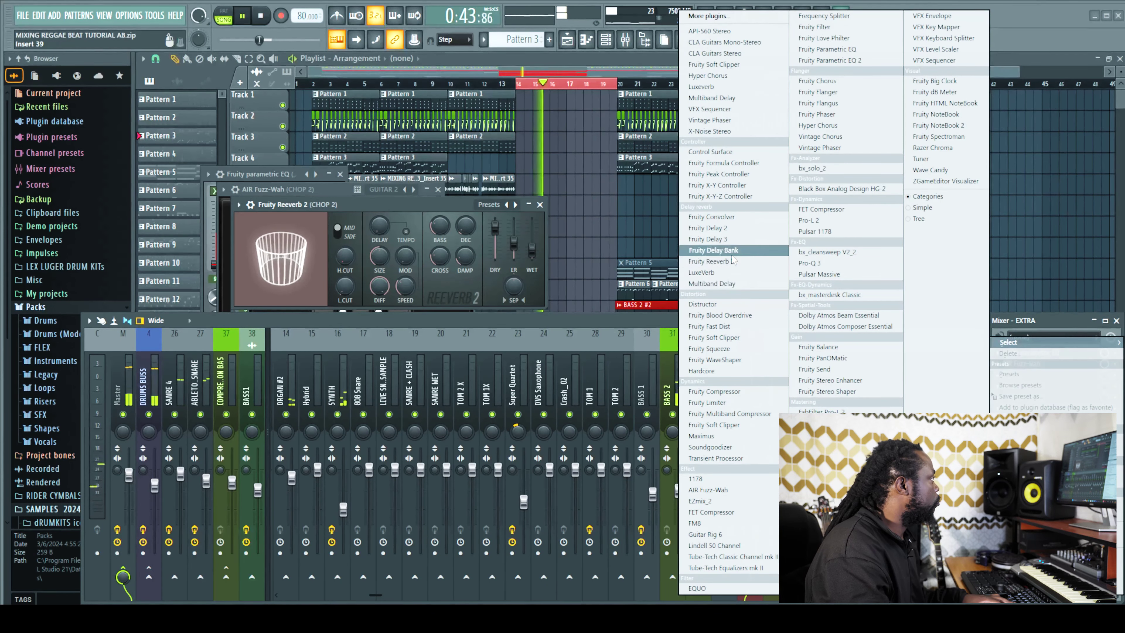
click(711, 262)
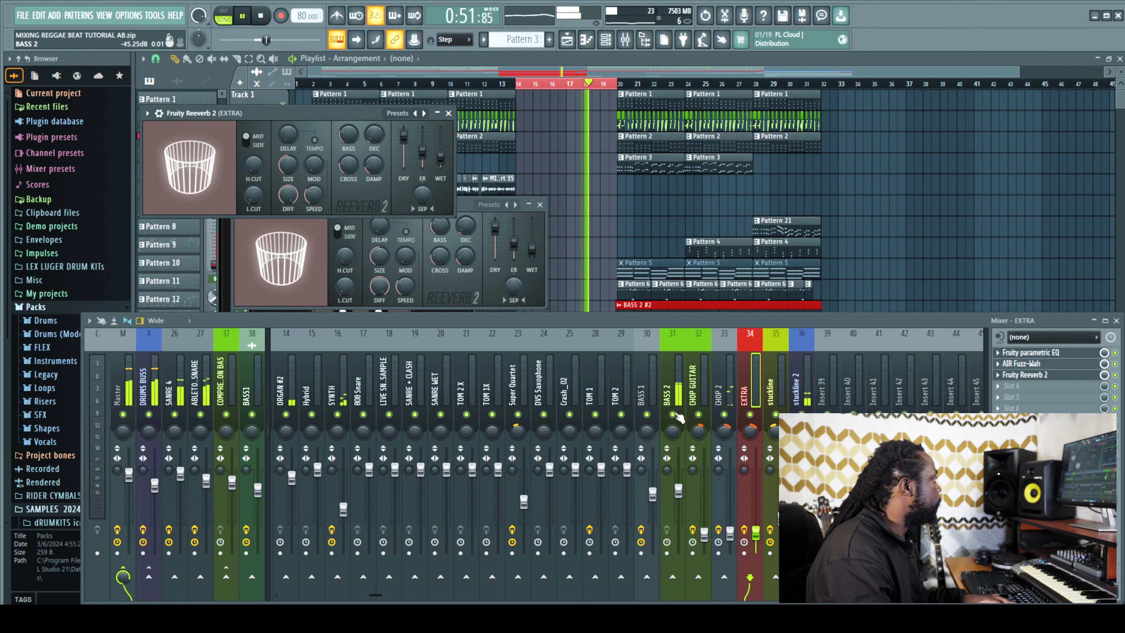
- Add Fruity Parametric EQ 2 to the BASS 2 track's first effect slot and load the Willy Wheelz Reggae preset
click(673, 391)
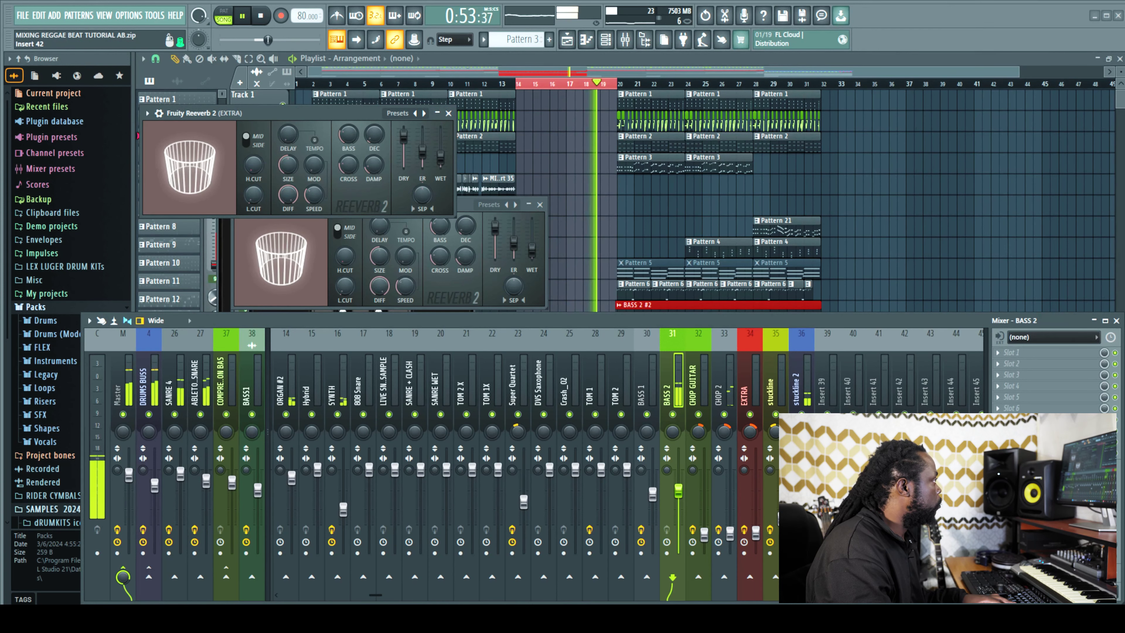
click(1012, 353)
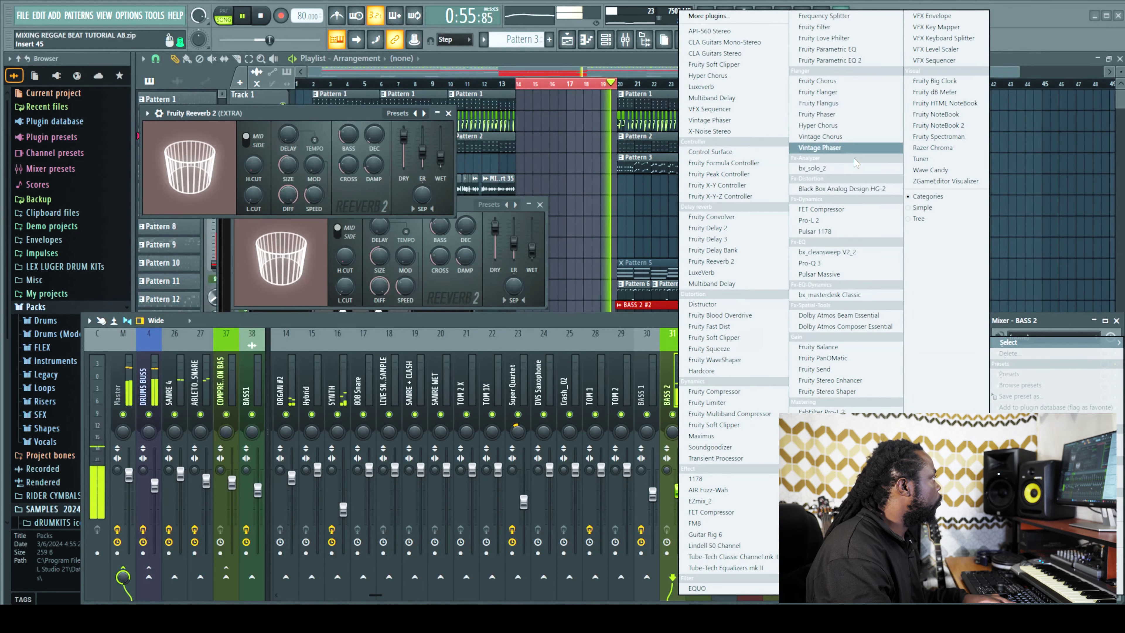
click(853, 61)
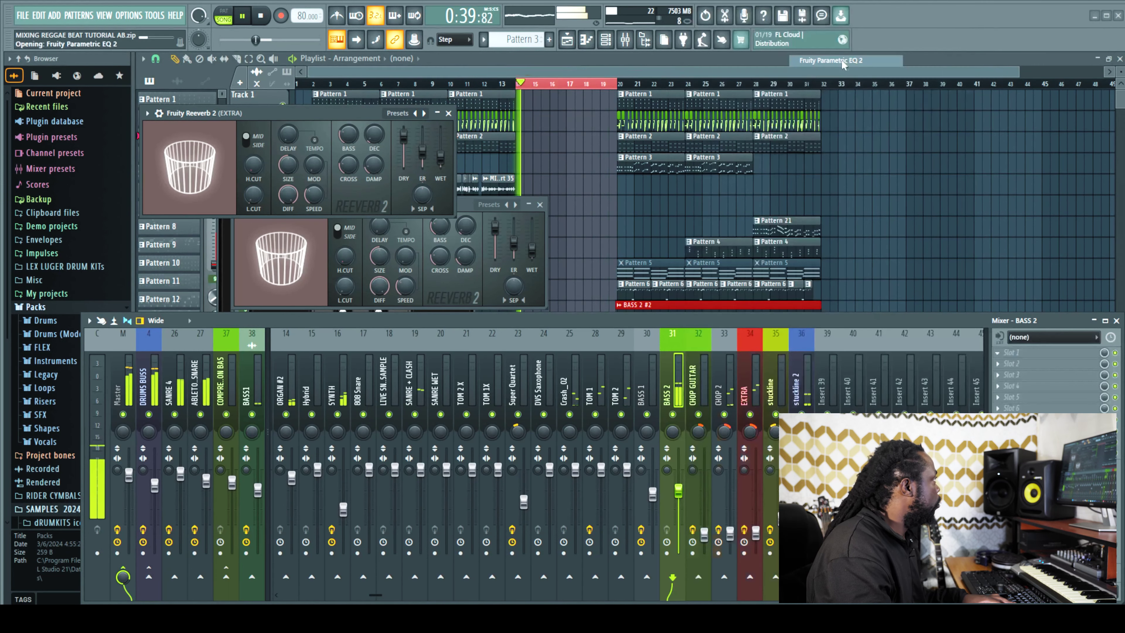
click(223, 102)
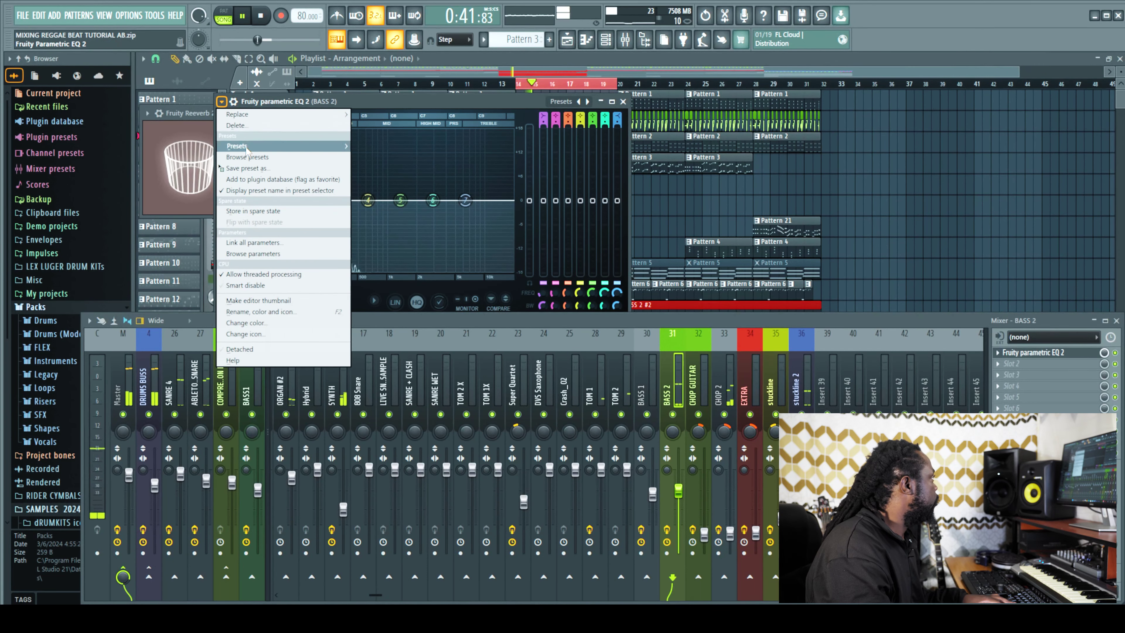
mouse_move(283, 146)
click(406, 181)
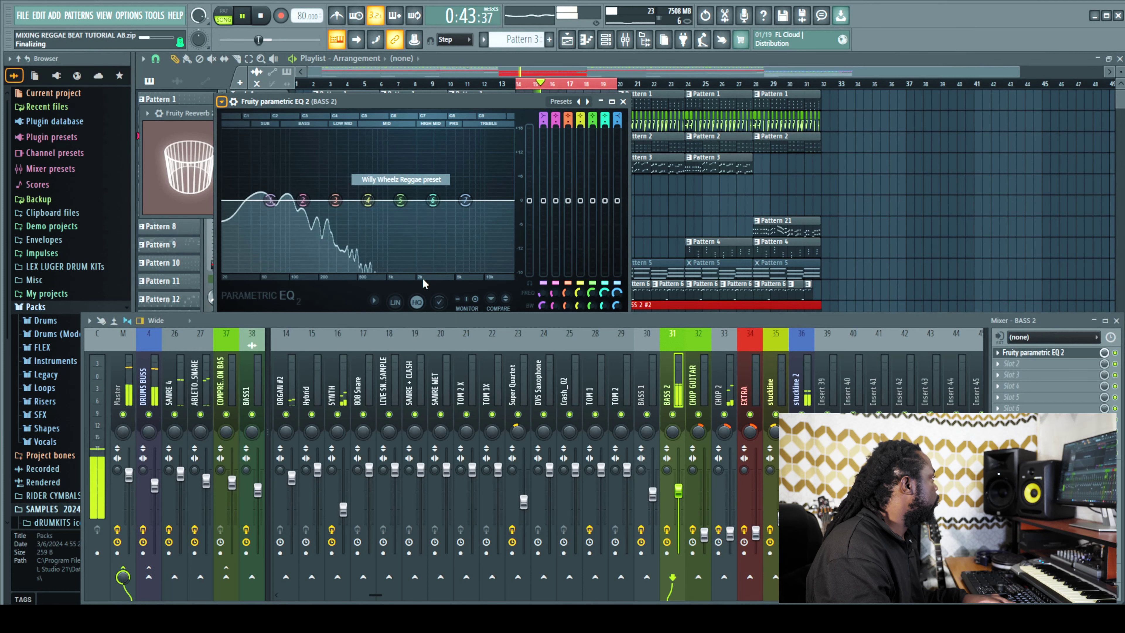
- Lower the BASS 2 track's volume to about 70% and add Fruity Soft Clipper to its second effect slot, adjusting the post gain slightly
drag(678, 491, 678, 501)
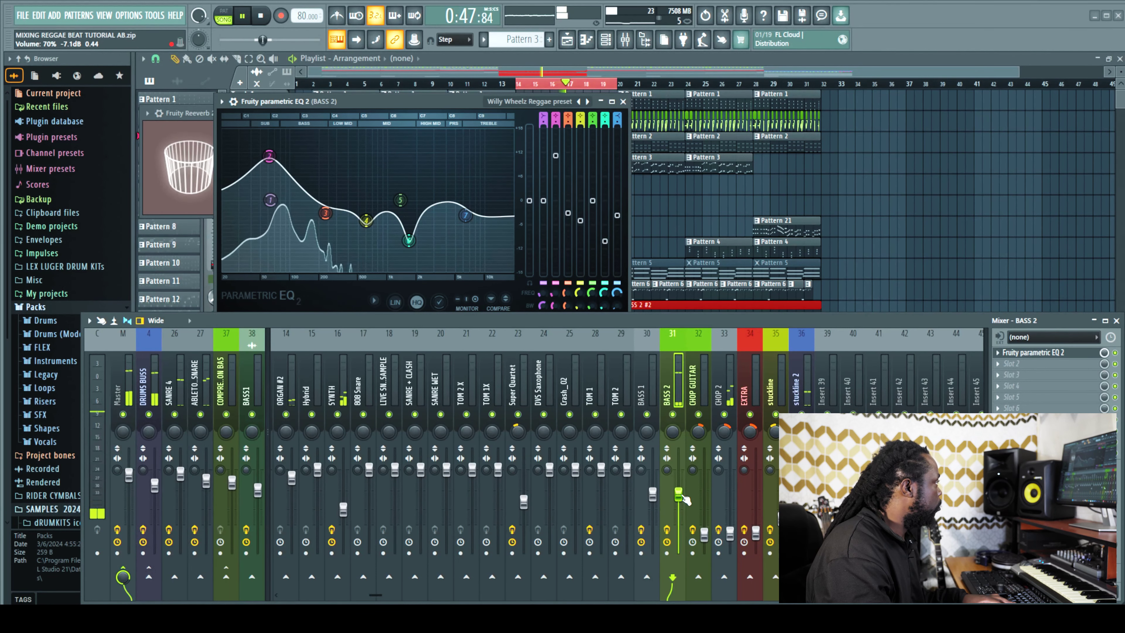
click(1015, 375)
click(731, 338)
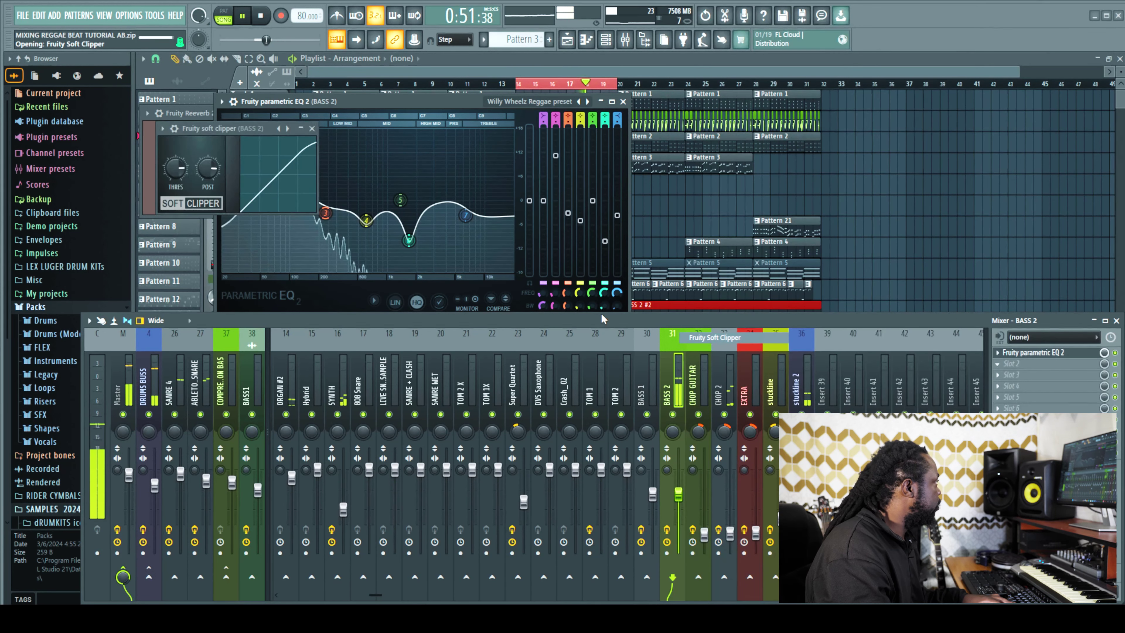
drag(208, 169, 208, 175)
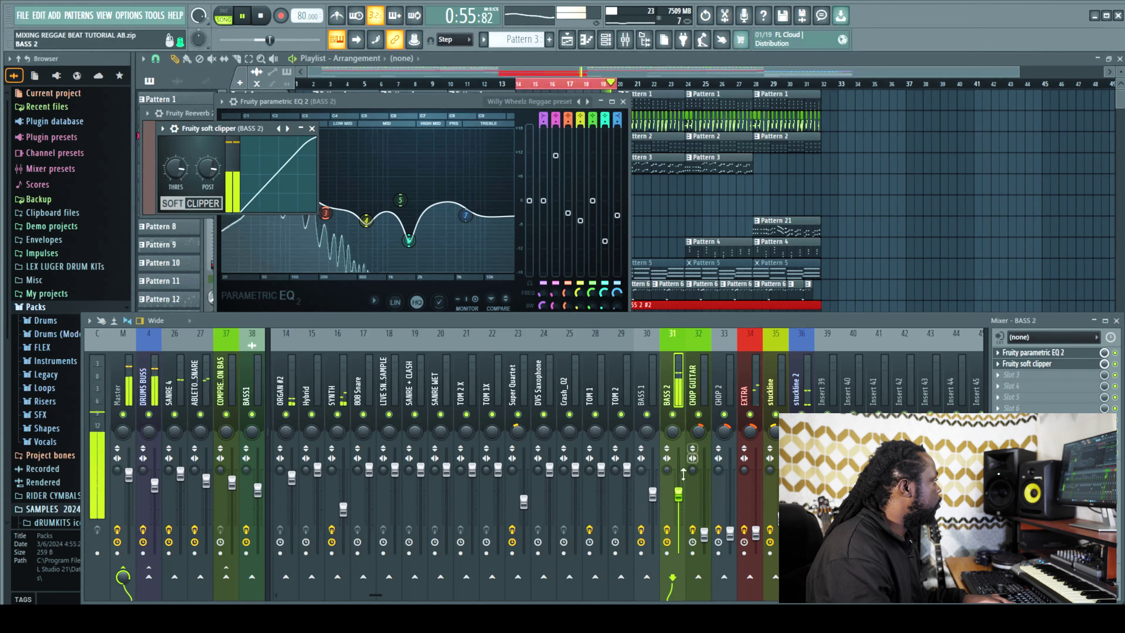
scroll(681, 495, down, 1)
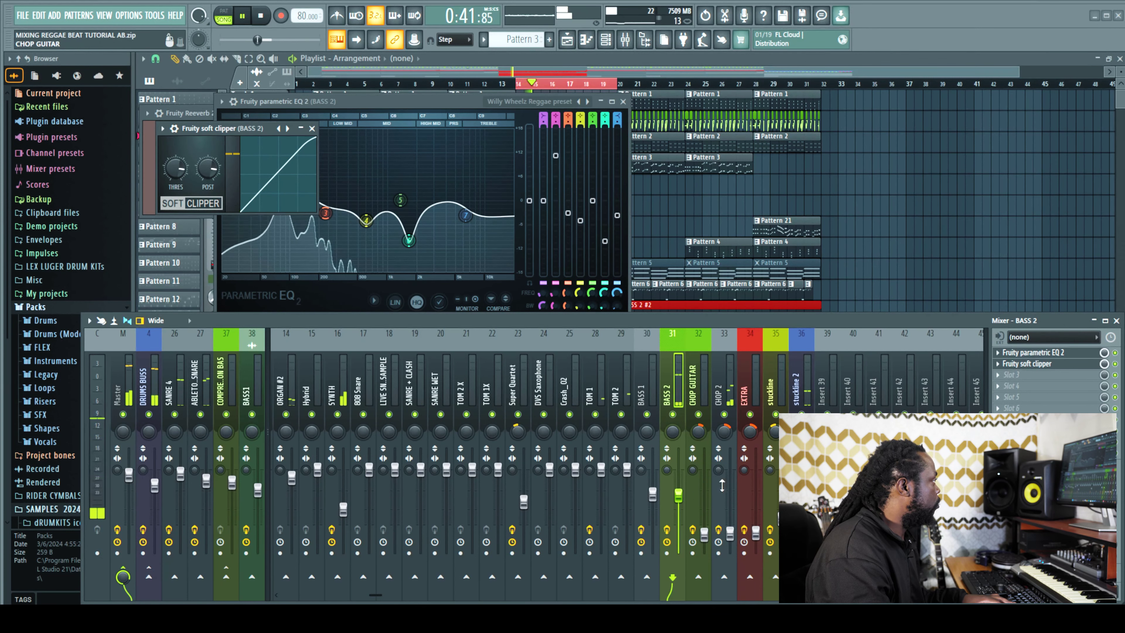
- Add AIR Fuzz-Wah to the stuckline 2 track's first effect slot and move the mixer to uncover the plugin's controls
click(803, 390)
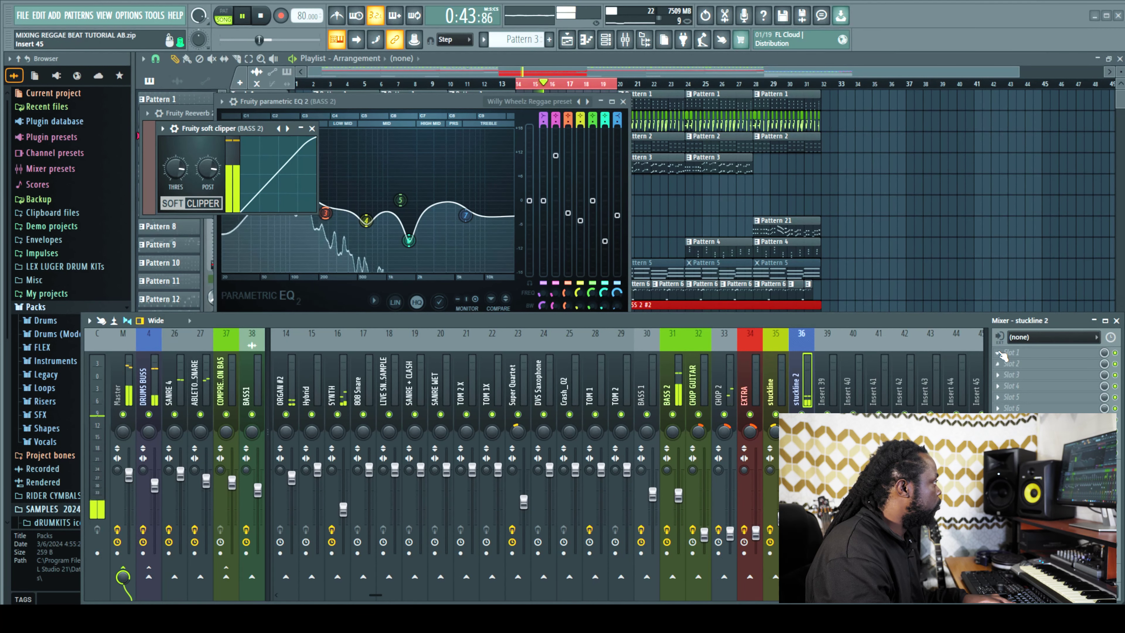
click(999, 388)
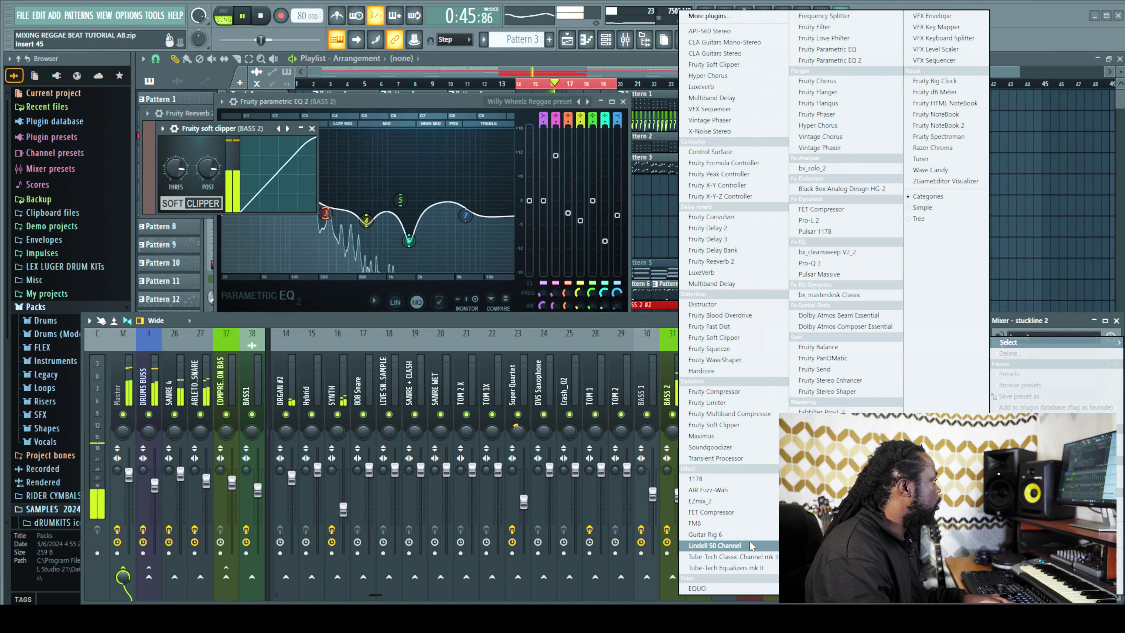
click(733, 489)
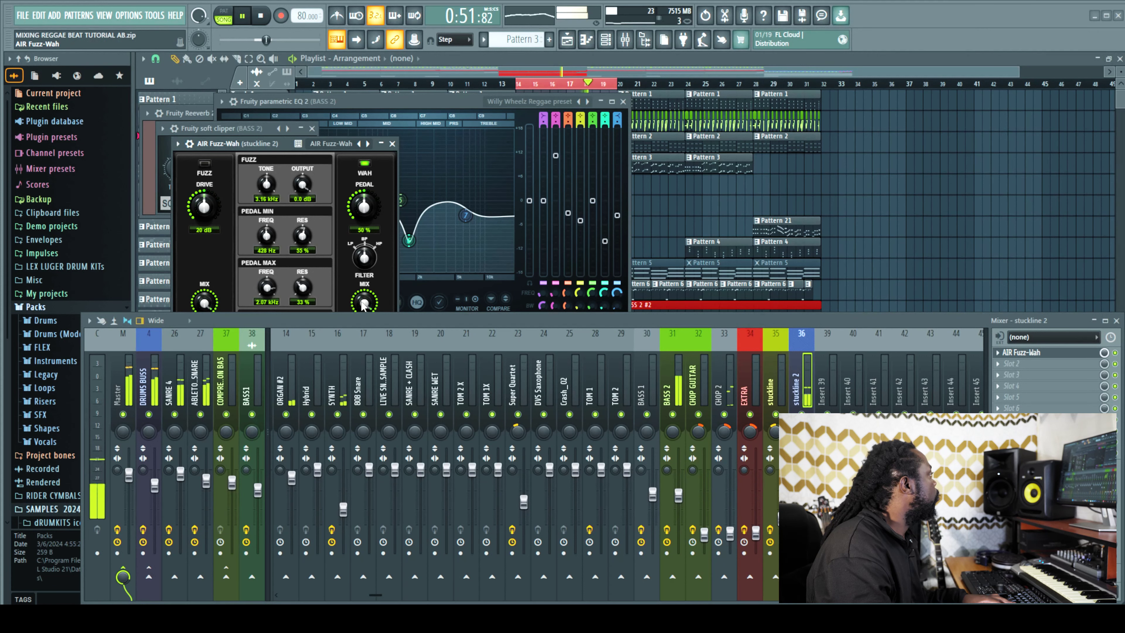
drag(405, 324, 394, 333)
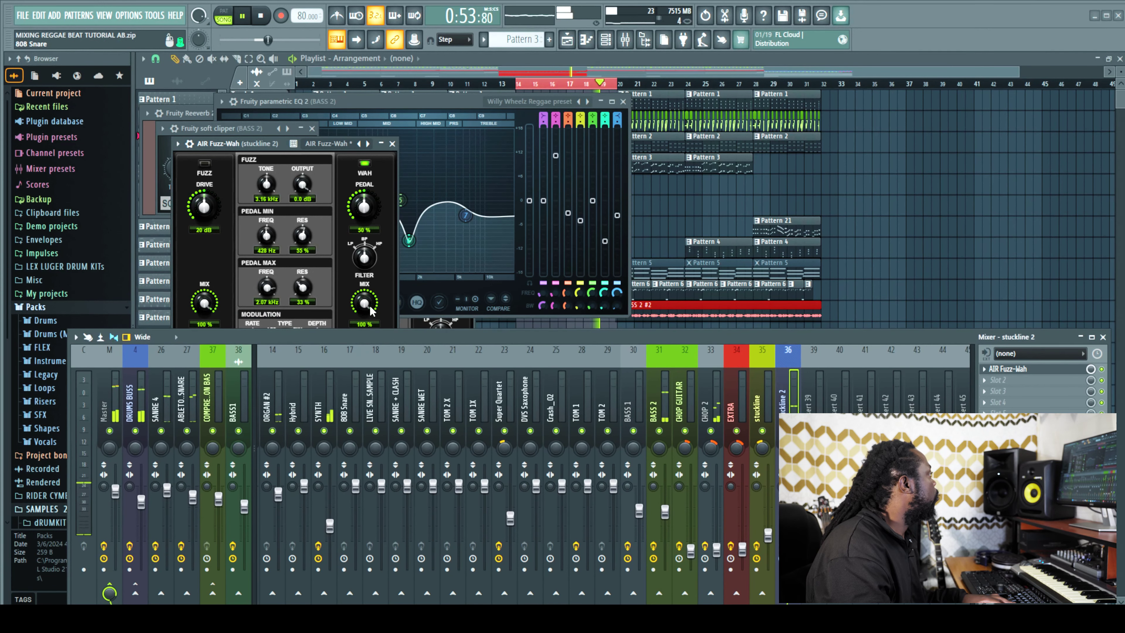
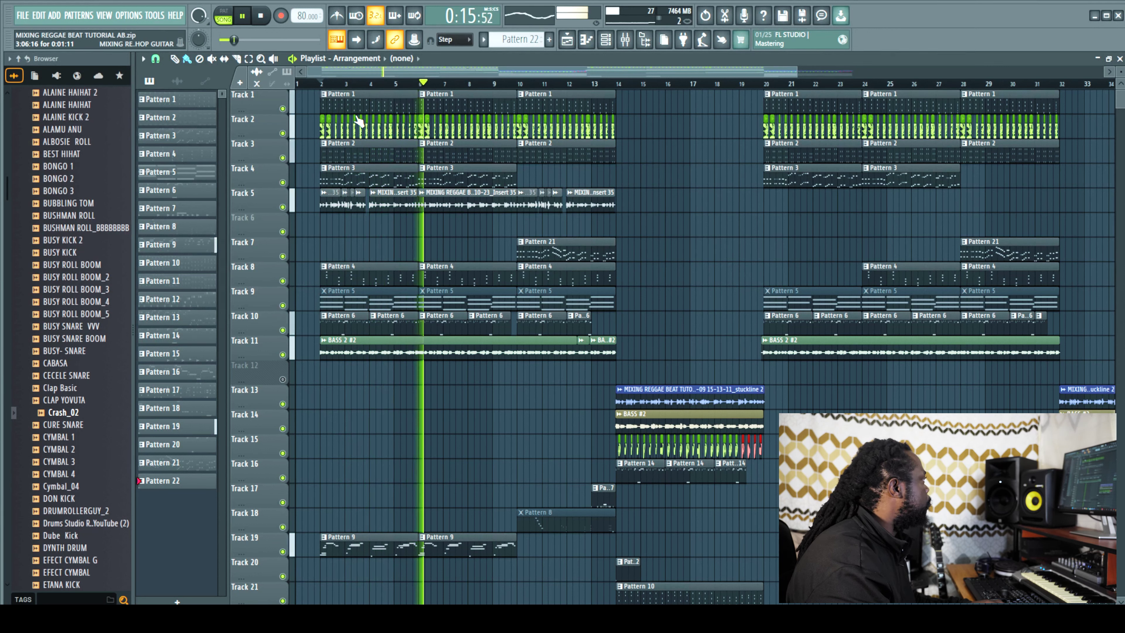
- Stop playback, open the mixer over the channel rack and bring the first insert tracks into place for level adjustments
key(space)
click(606, 40)
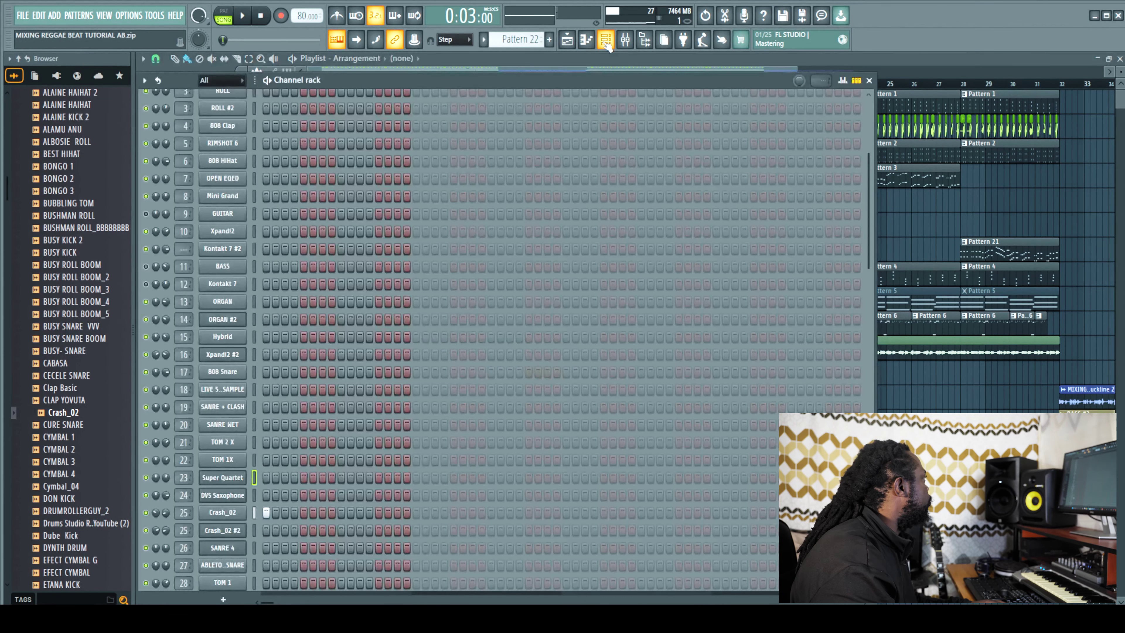
click(628, 42)
drag(312, 297, 385, 278)
drag(290, 549, 289, 549)
- Close the channel rack, play the arrangement from the start and slightly lower the KICK REGGAE OOO track's volume
click(290, 431)
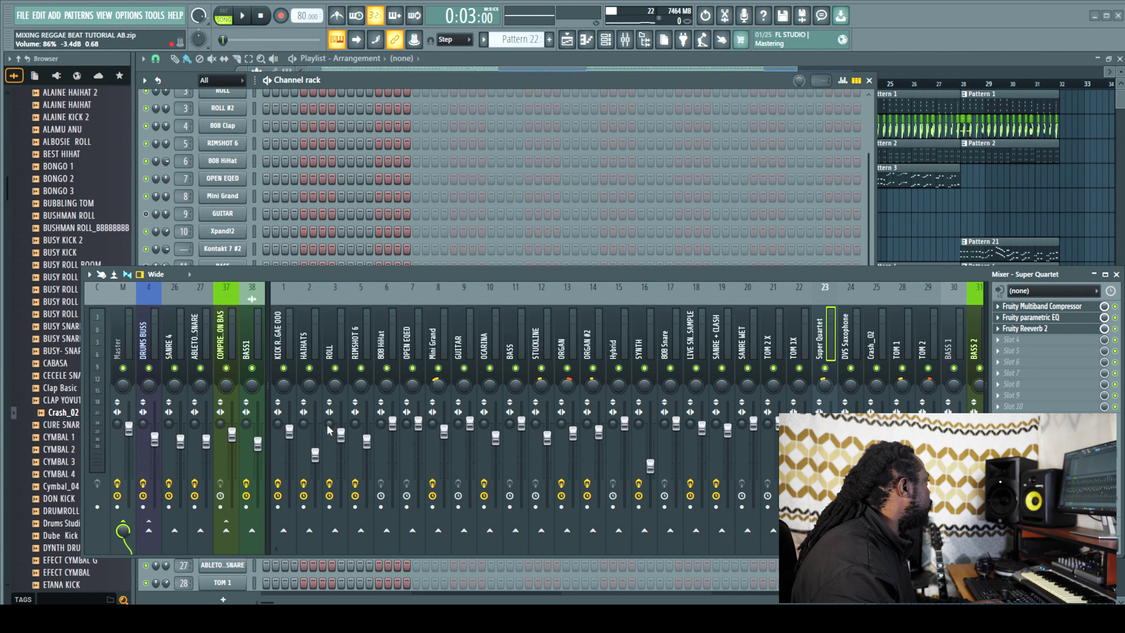
click(577, 40)
key(space)
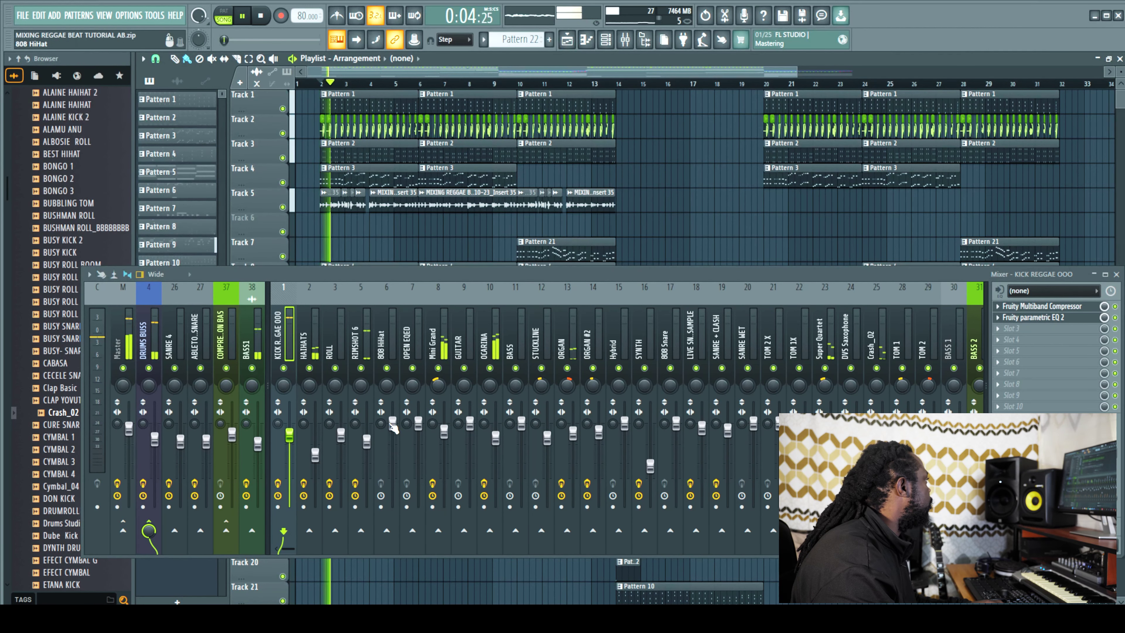
drag(290, 436, 294, 444)
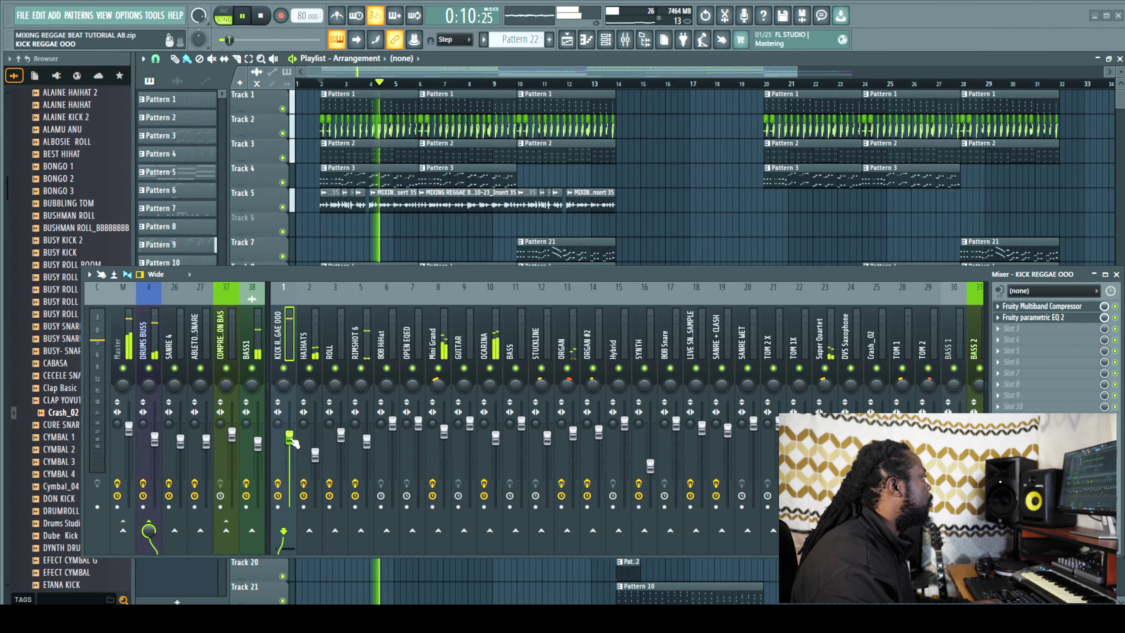
- Check the HAIHATS track, lower the ROLL track's volume to about 79% and replay the arrangement from the start
click(318, 457)
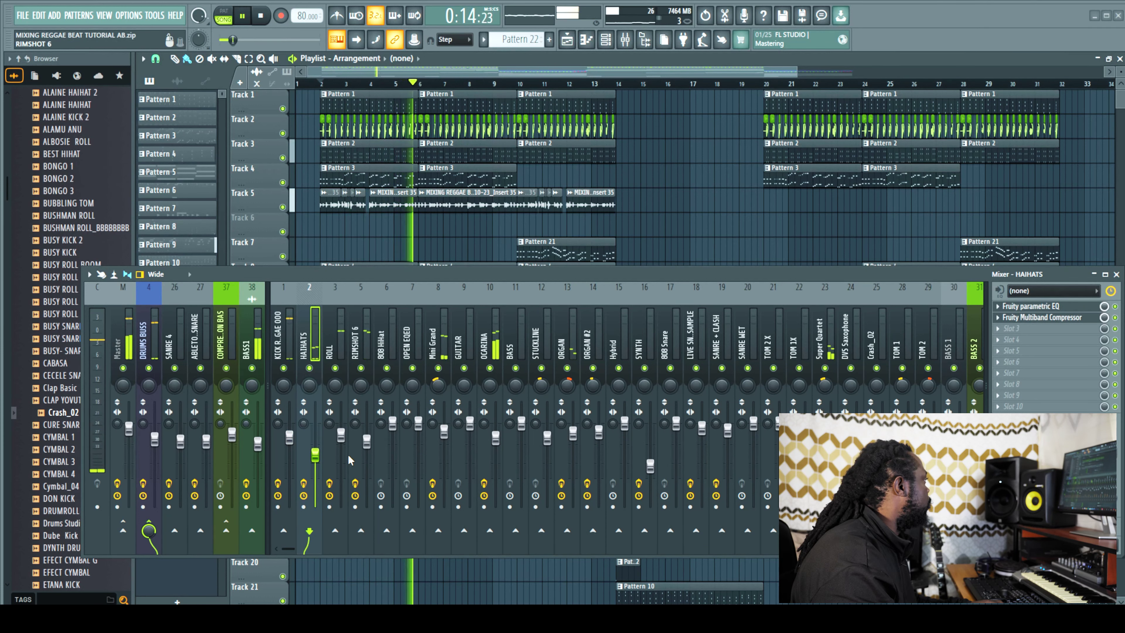
click(341, 437)
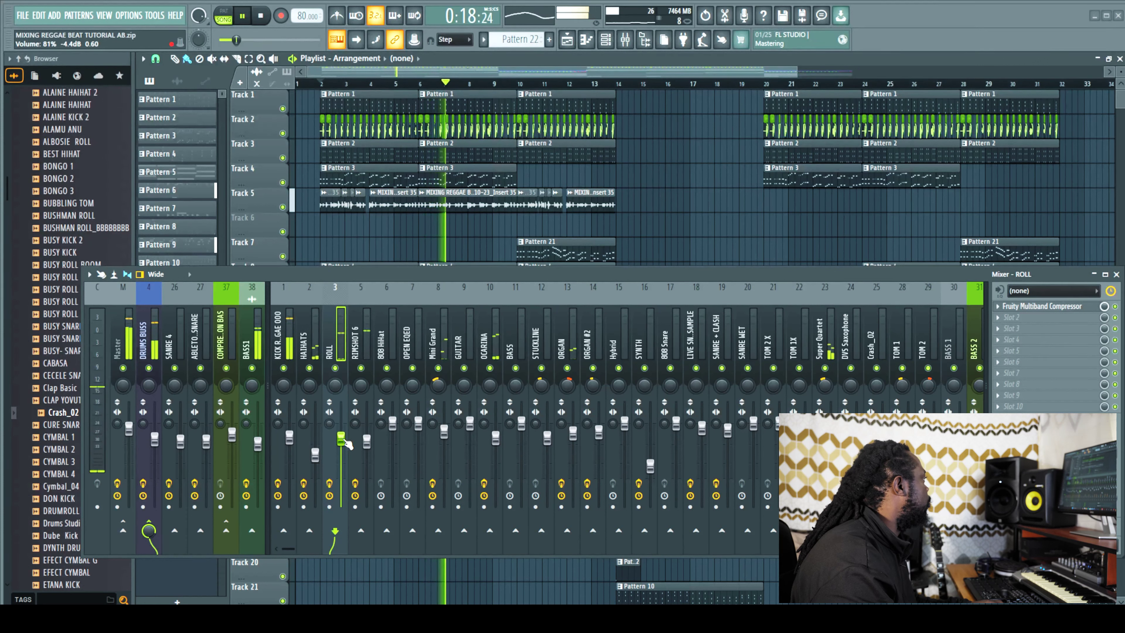
key(space)
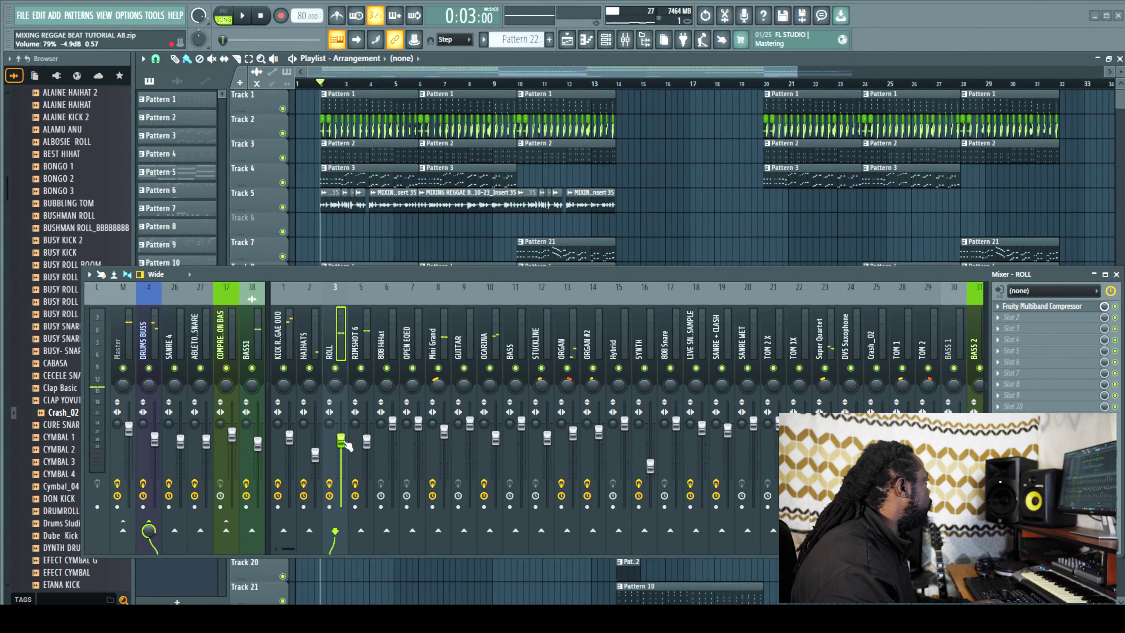
key(space)
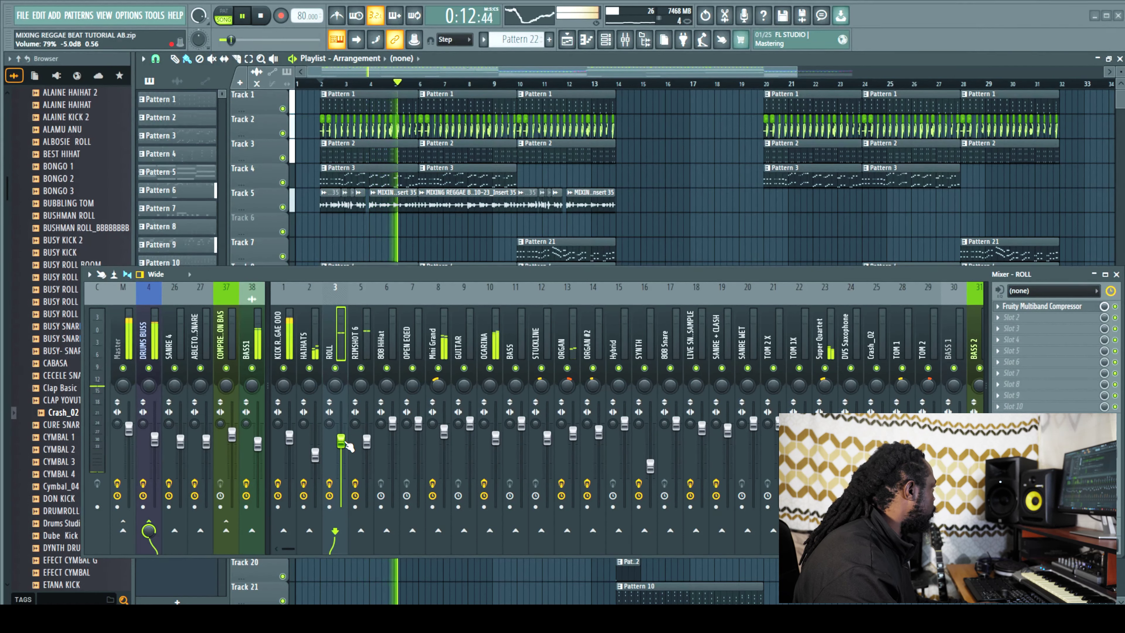
- Open the BASS1 track's Fruity Parametric EQ 2 to examine its curve during playback
click(251, 355)
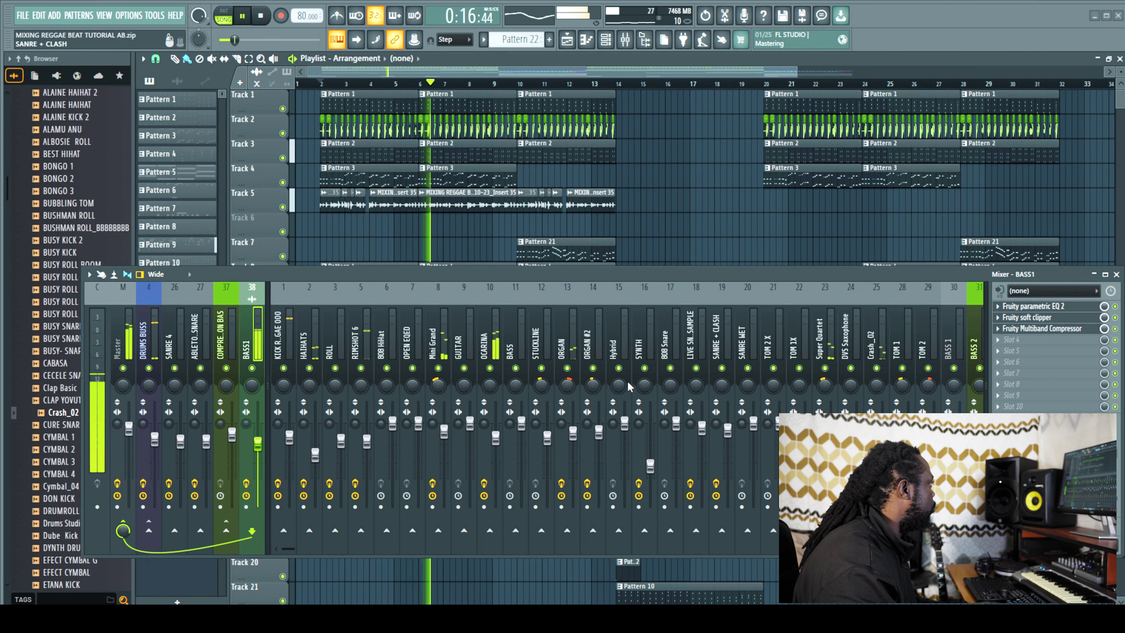
click(1041, 313)
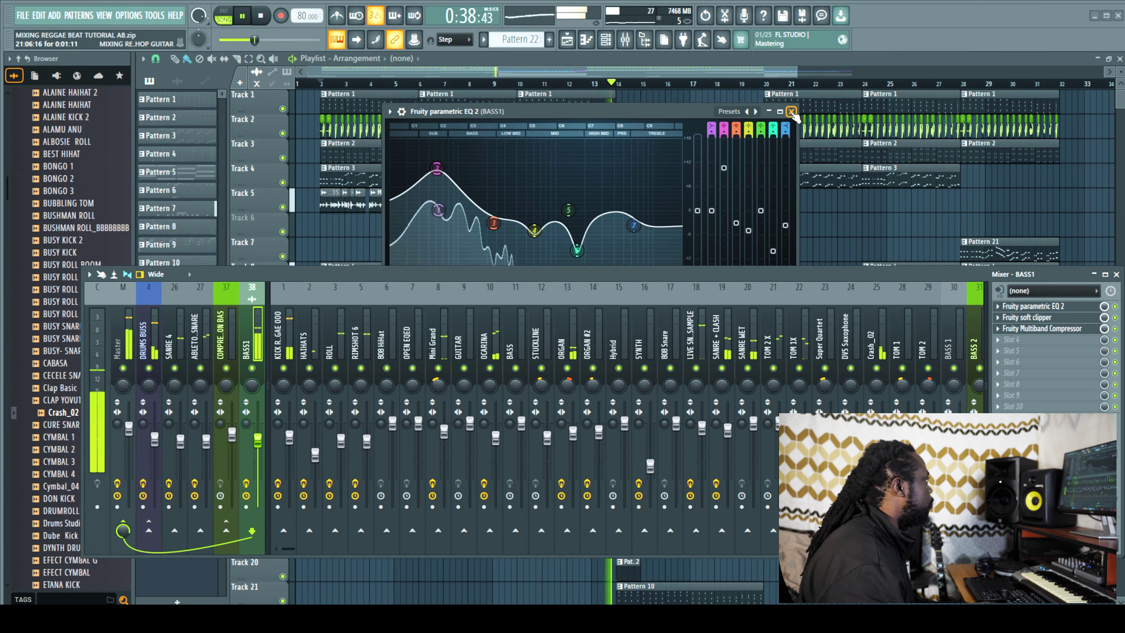
- Replay the arrangement from about bar 13 and slightly lower the LIVE SNARE SAMPLE track's volume
key(space)
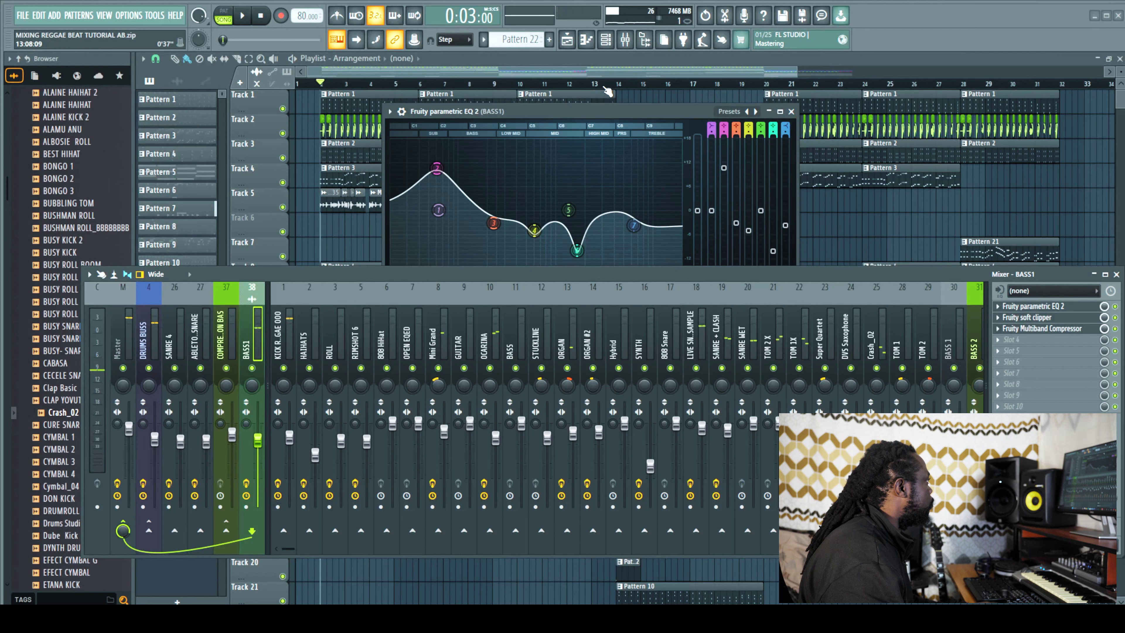
click(605, 88)
drag(298, 548, 350, 549)
key(space)
key(space)
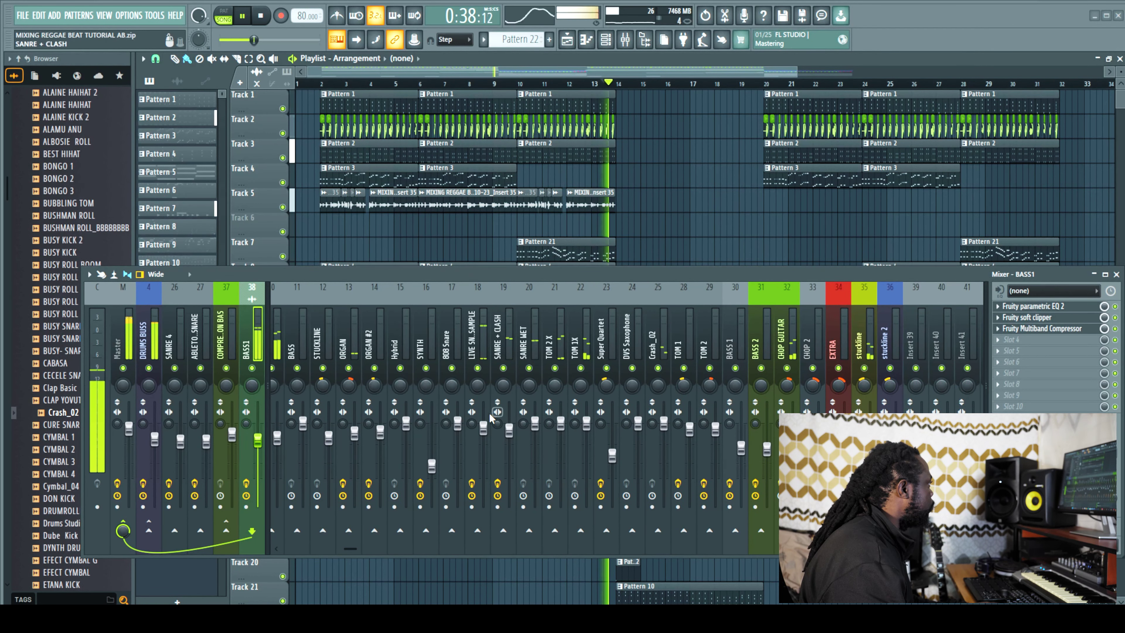
click(484, 427)
key(space)
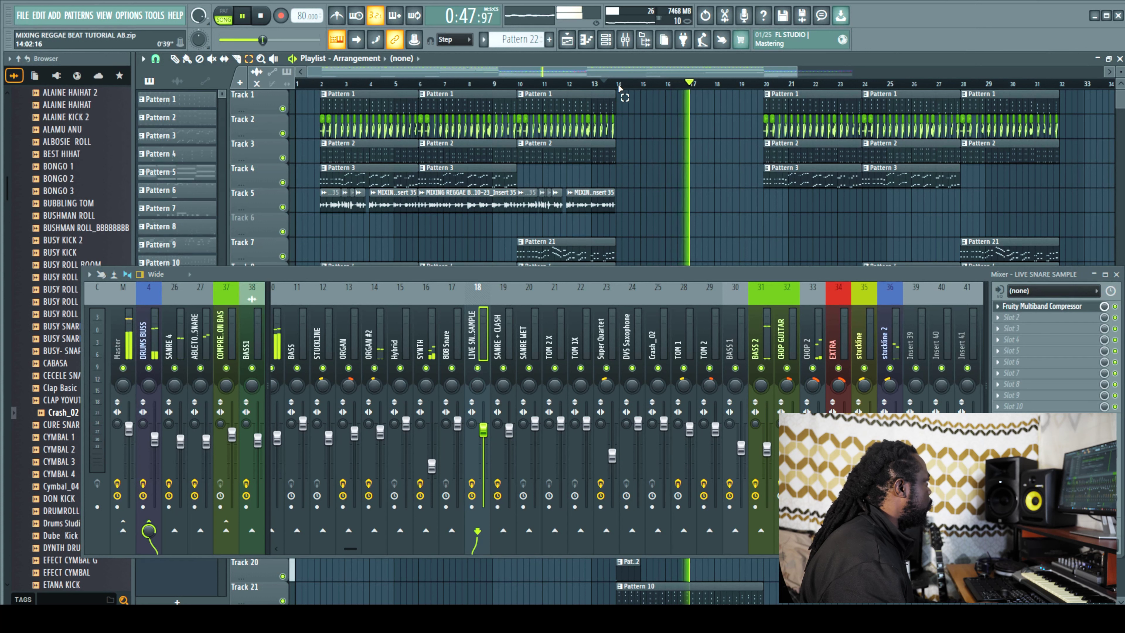
- Select bars 14 to 20 in the playlist as the loop range and play that section
key(space)
drag(617, 83, 759, 95)
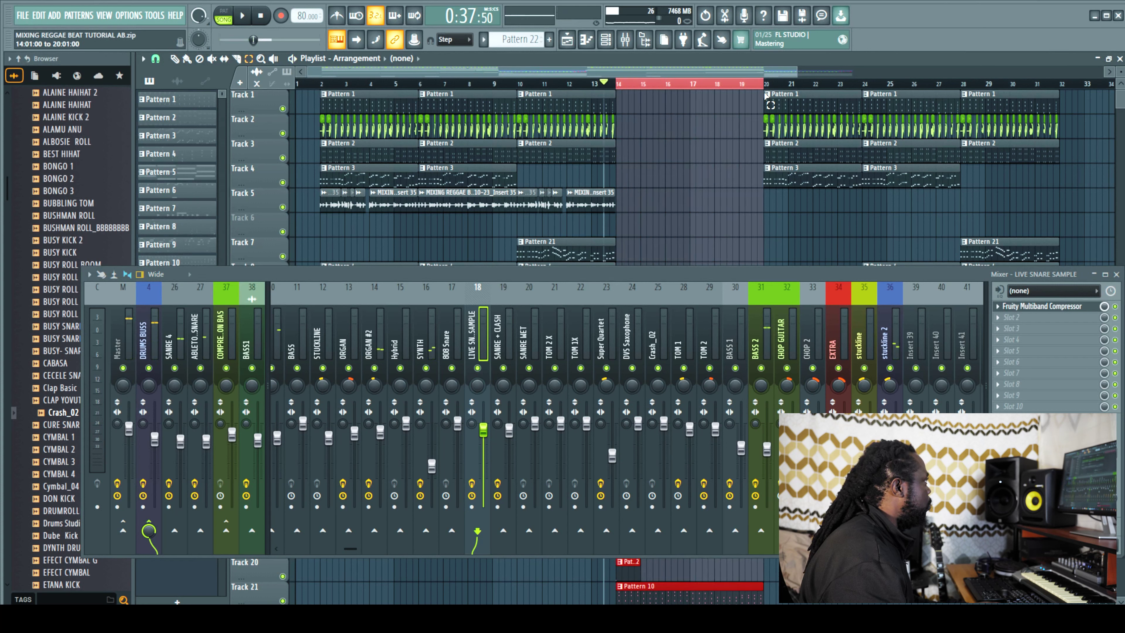
click(156, 59)
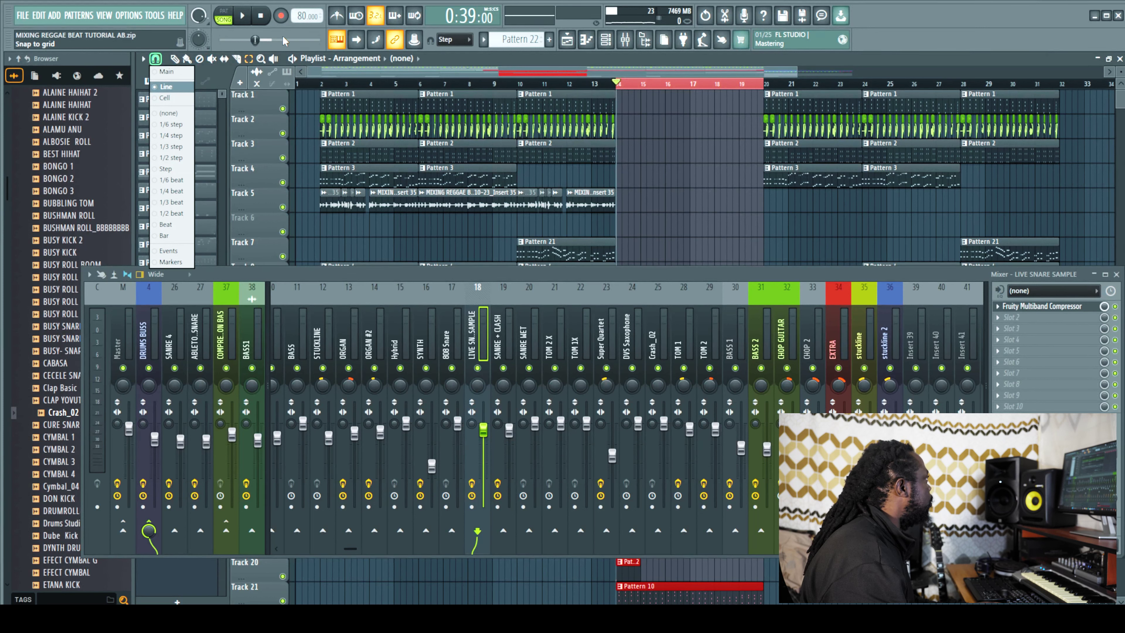
click(262, 18)
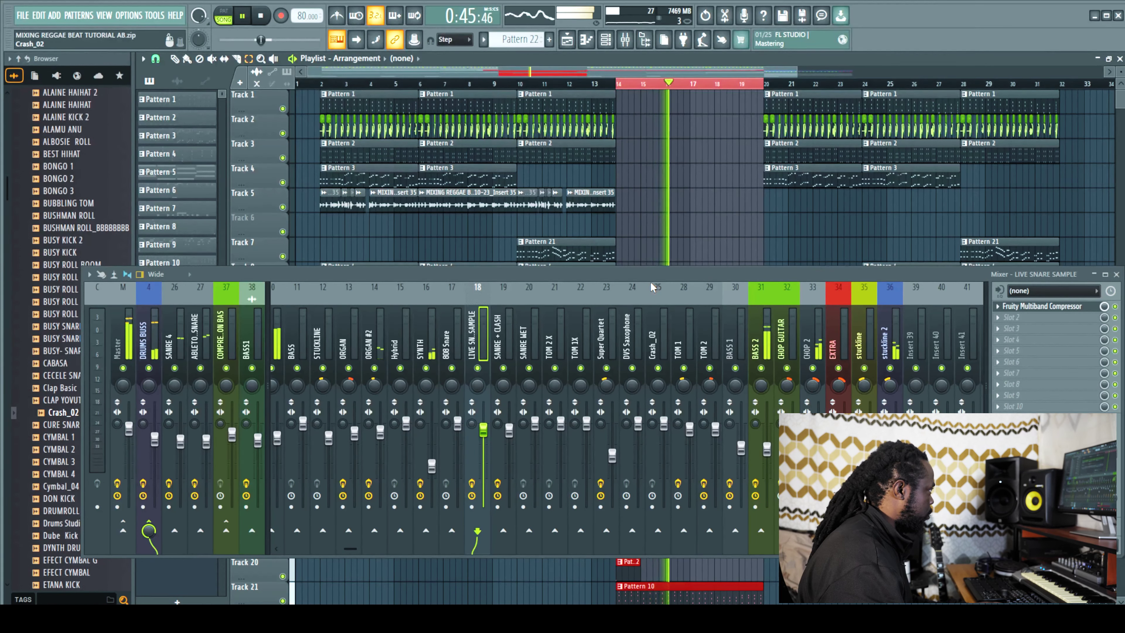
- Check the CHOP 2 and EXTRA tracks and set the BASS 2 track's volume to about 74%
click(813, 287)
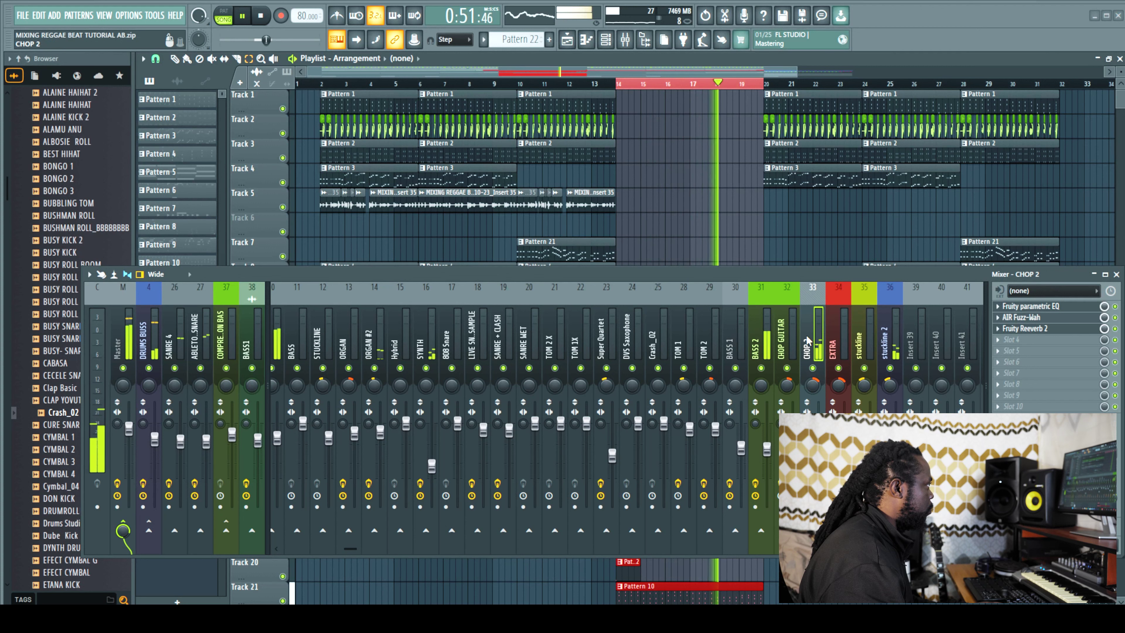
click(835, 336)
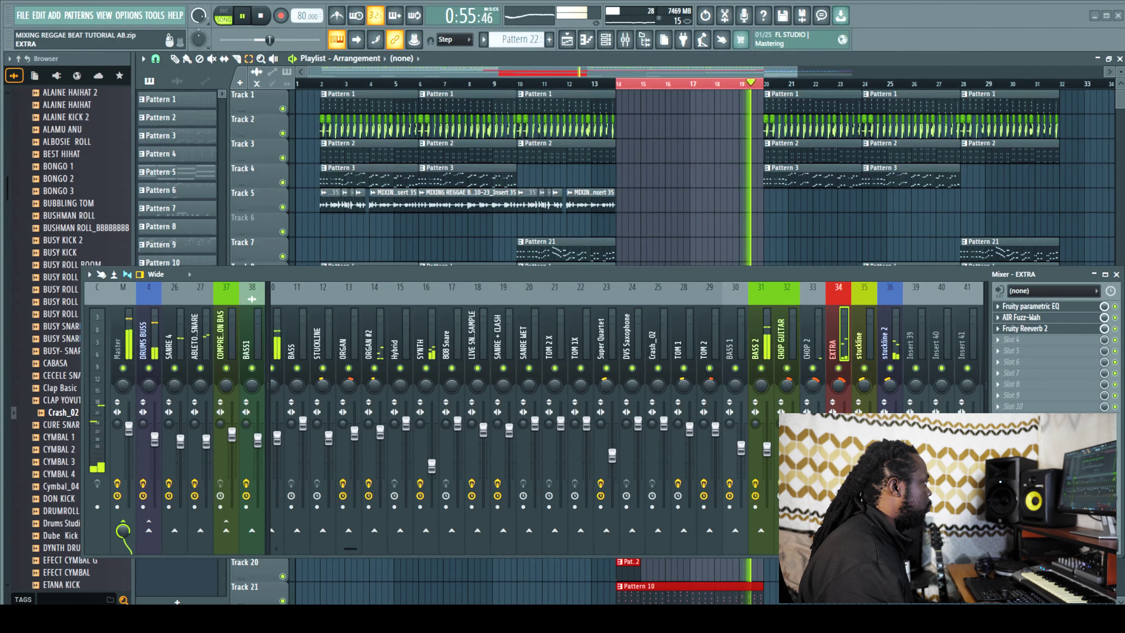
click(813, 337)
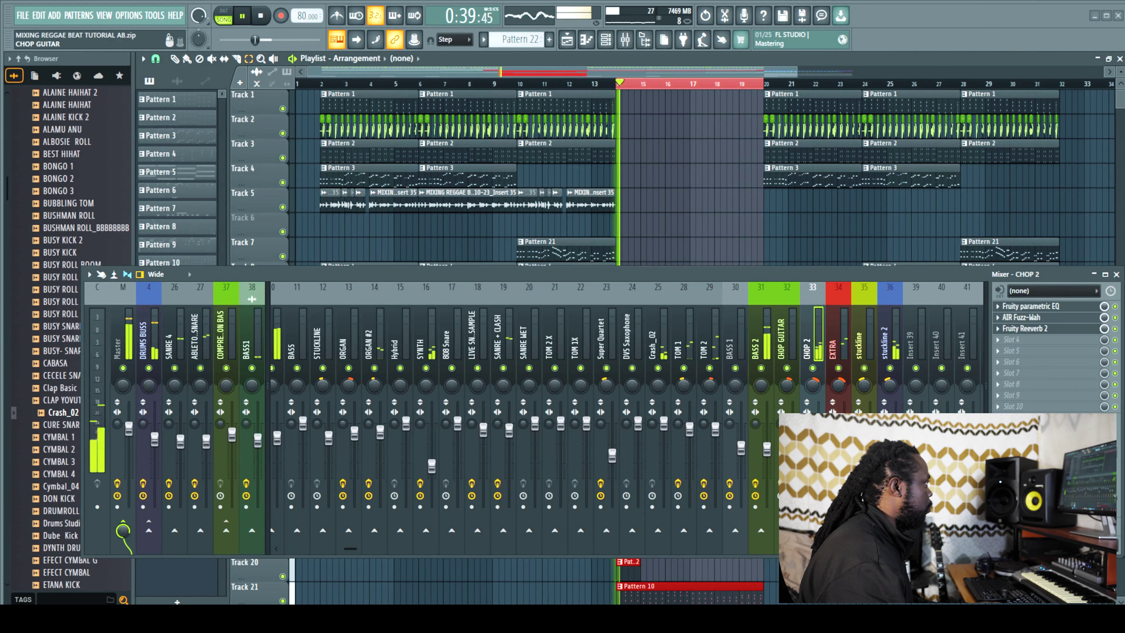
drag(767, 449, 770, 451)
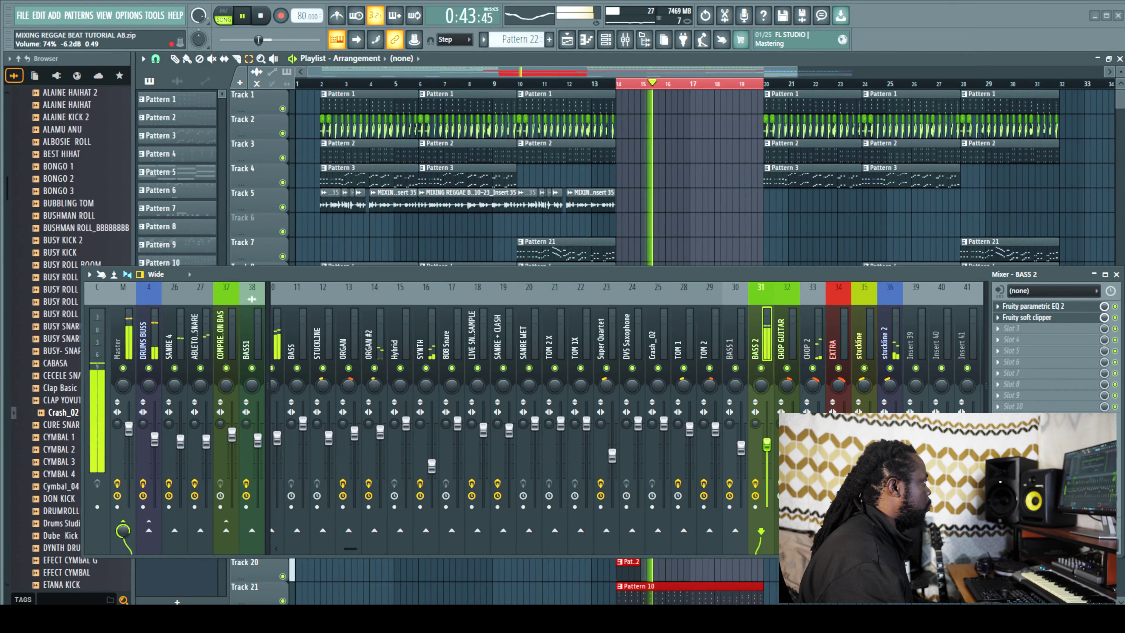
- Add a second Fruity Parametric EQ 2 to BASS 2's third effect slot and arrange it beside the existing EQ
click(1037, 307)
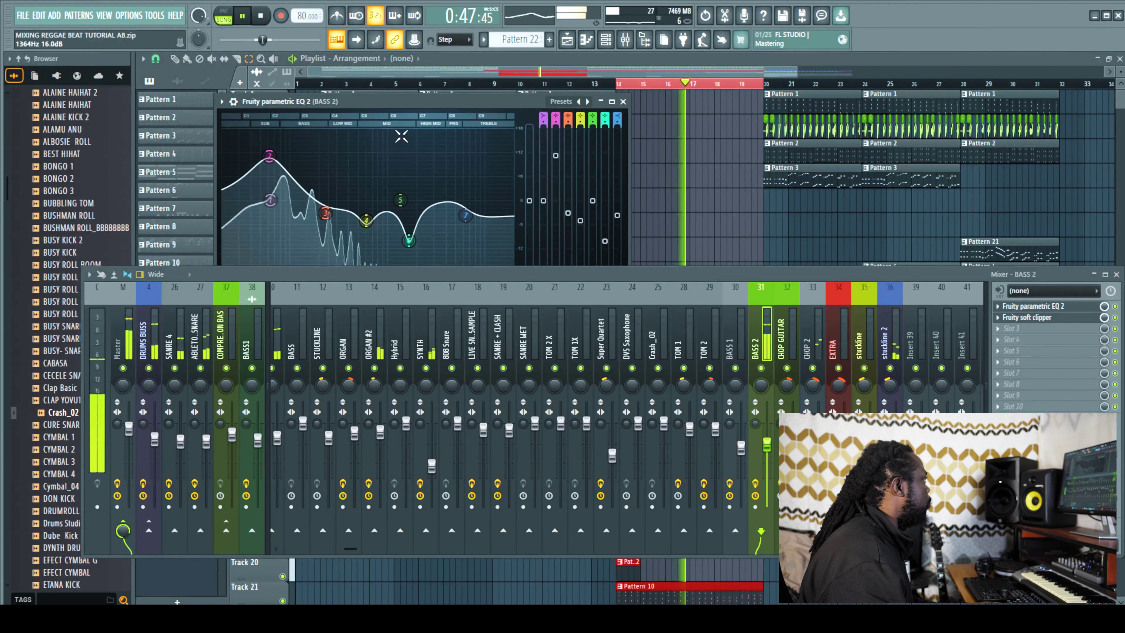
key(space)
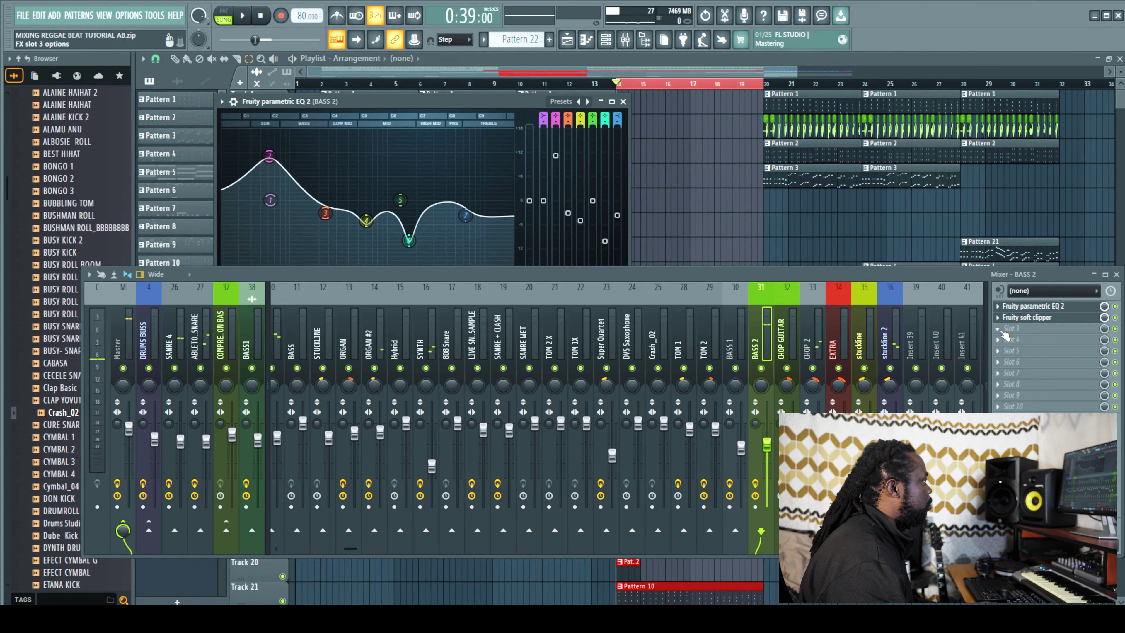
click(1004, 333)
mouse_move(1012, 340)
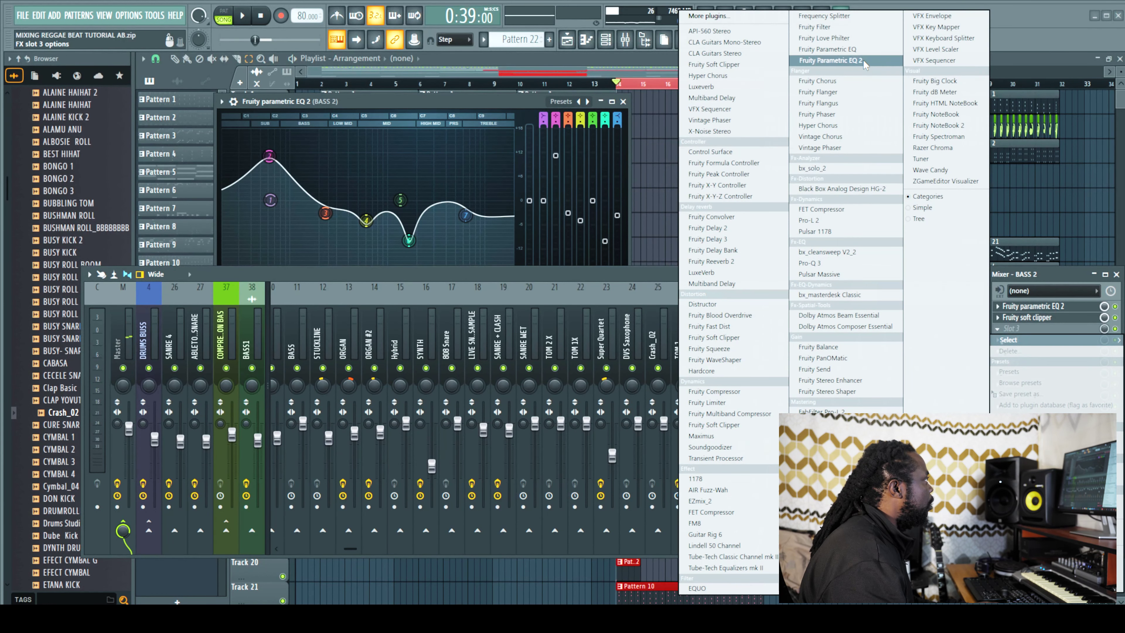
click(830, 60)
drag(560, 141, 632, 104)
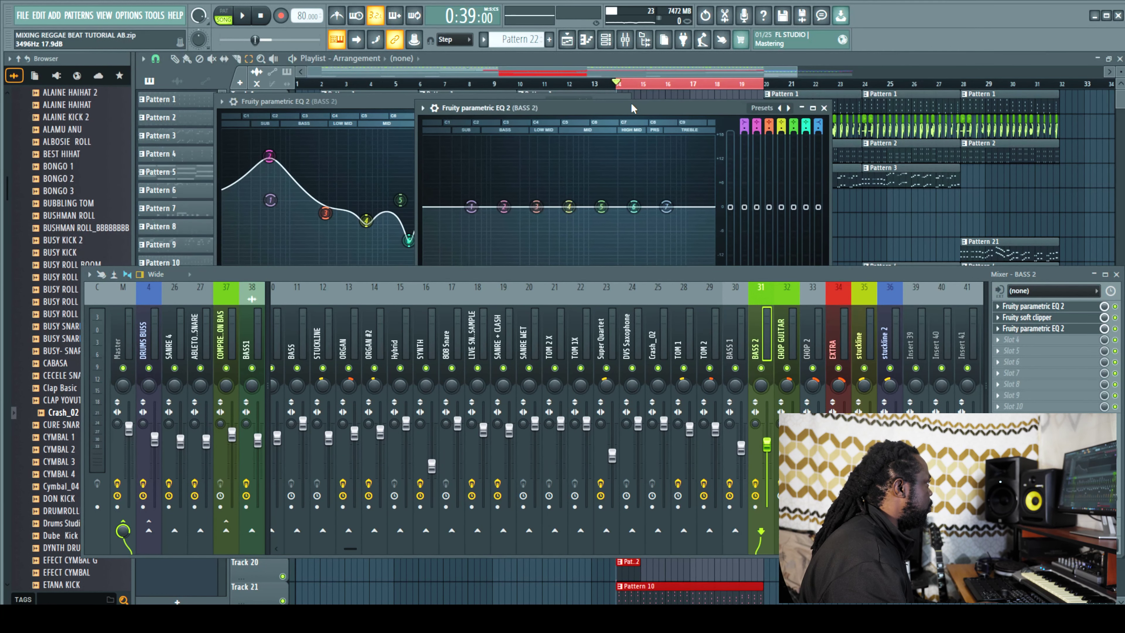
drag(665, 277, 647, 328)
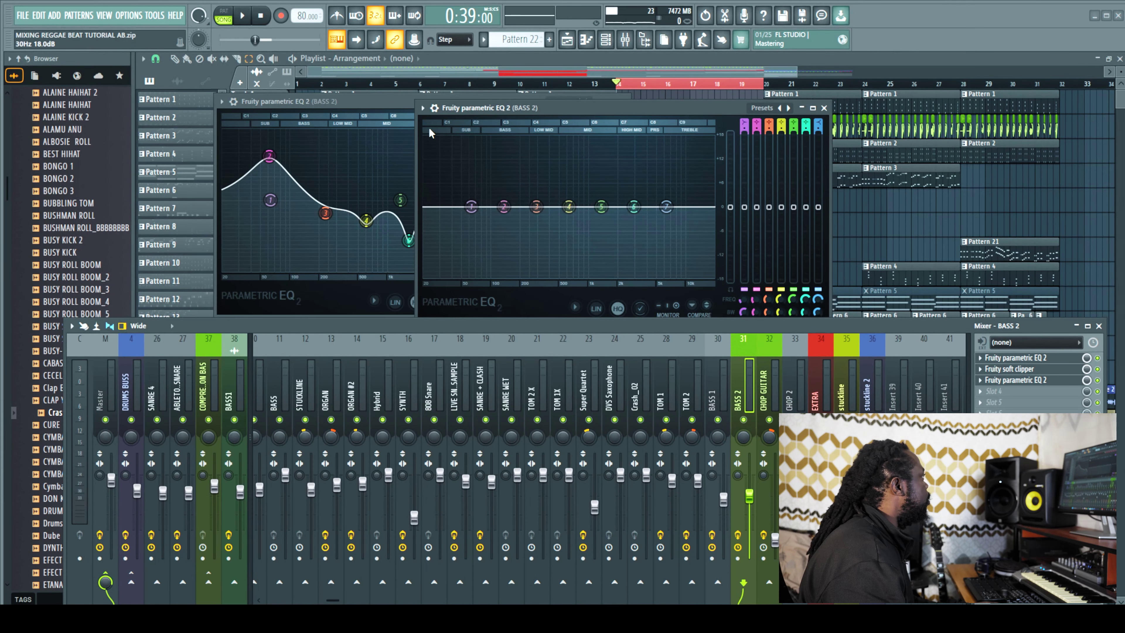
- Load the 40Hz cut preset in BASS 2's new EQ and play the looped section
click(424, 110)
mouse_move(538, 155)
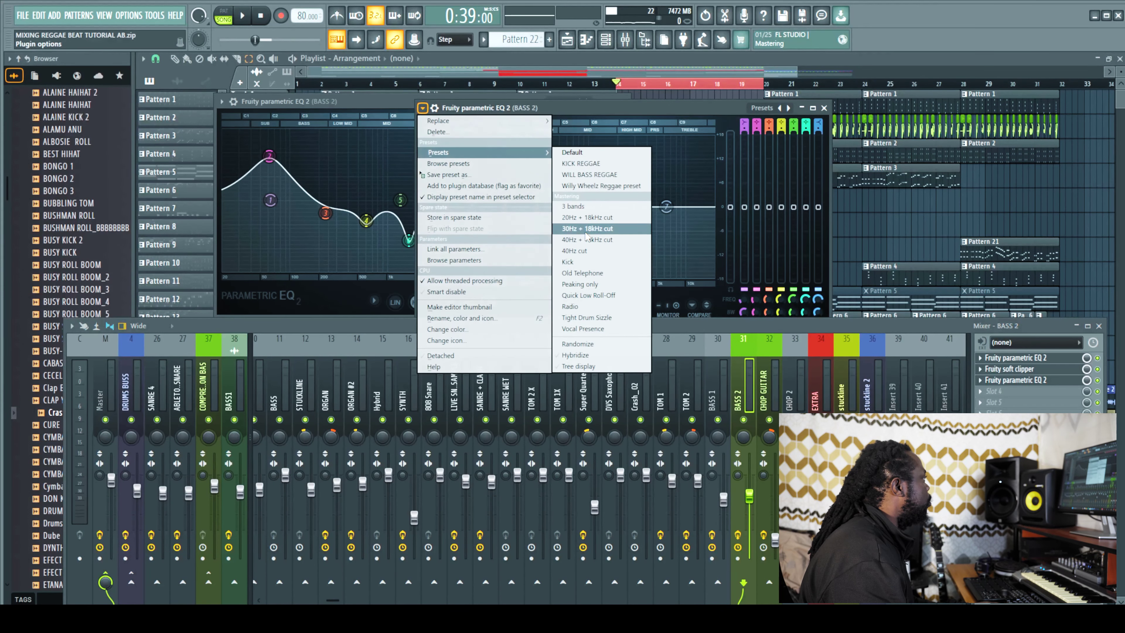
click(575, 251)
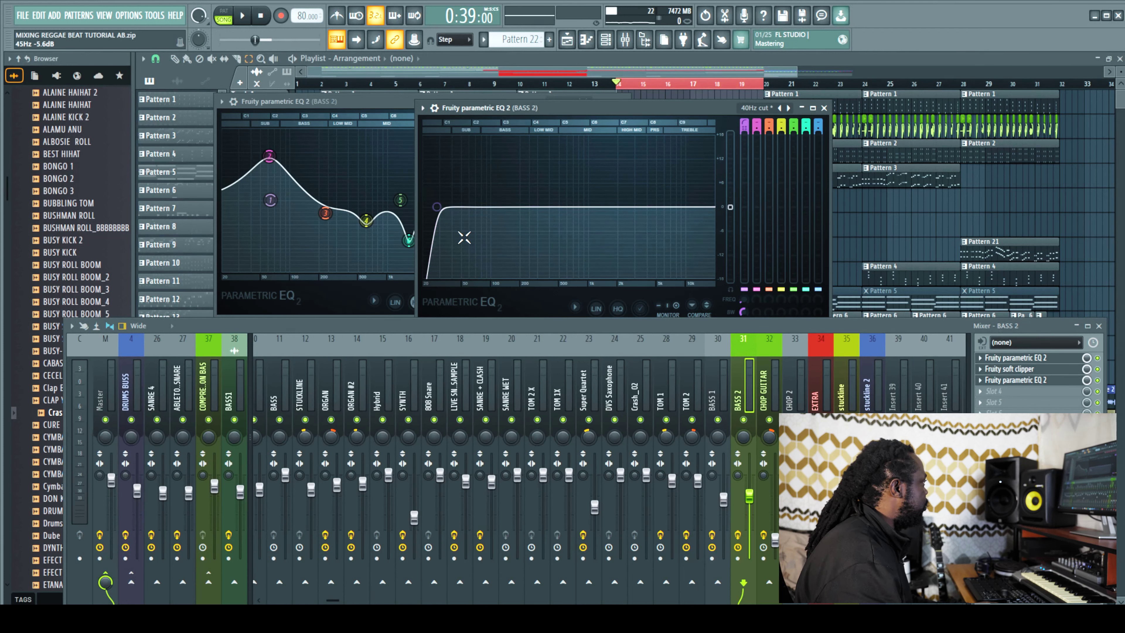
key(space)
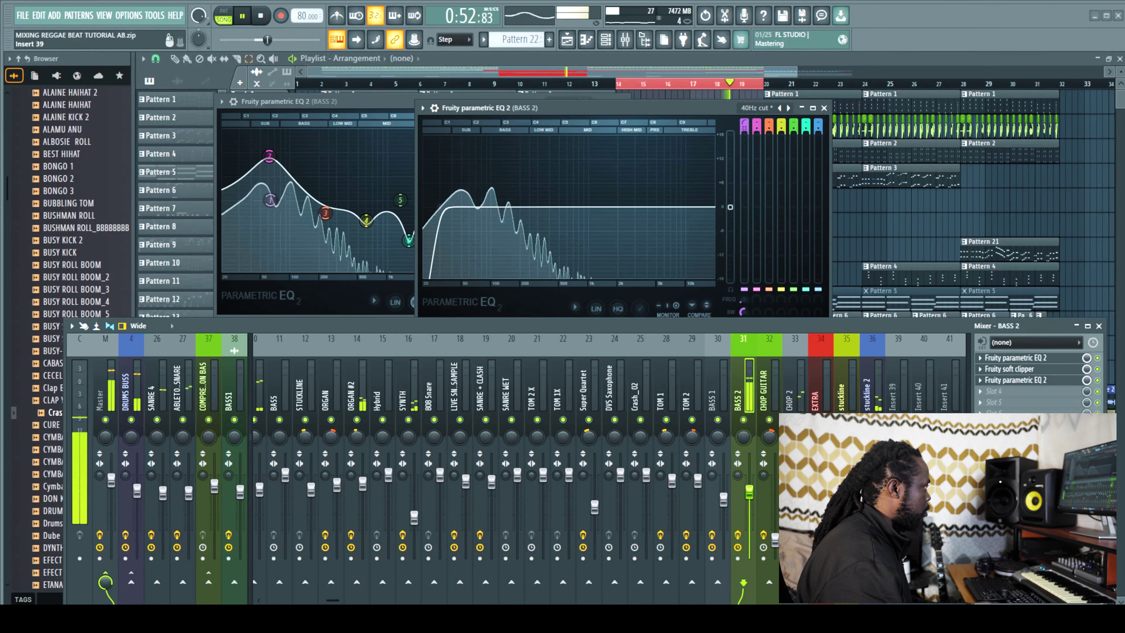
- Solo the stuckline 2 track, replay the looped section and open the track's AIR Fuzz-Wah
click(872, 390)
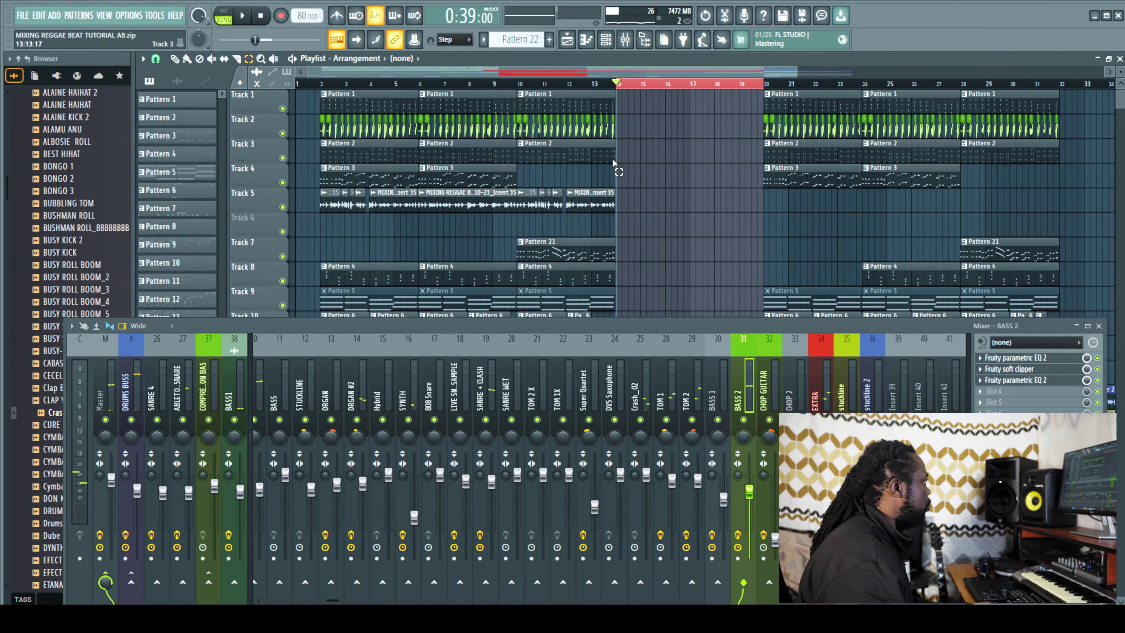
key(space)
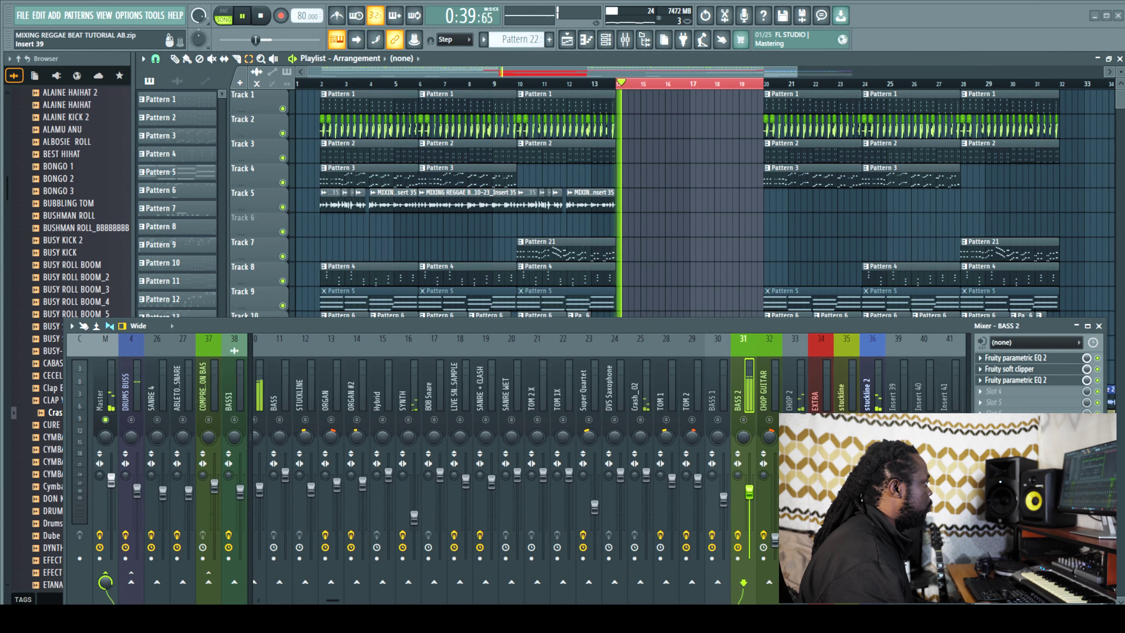
click(872, 390)
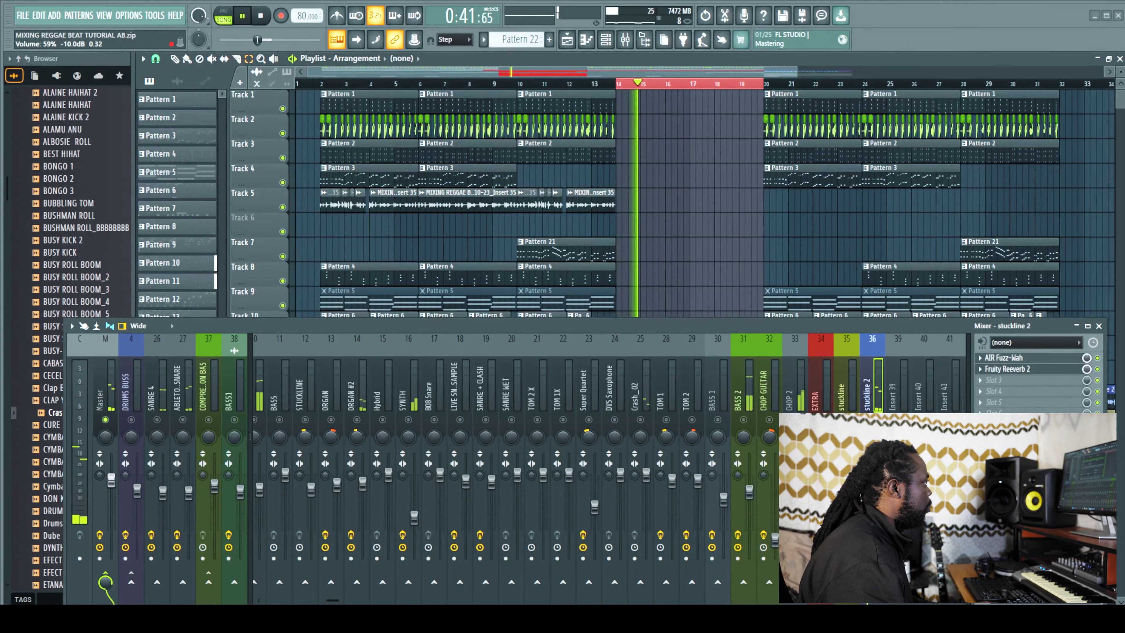
click(1005, 358)
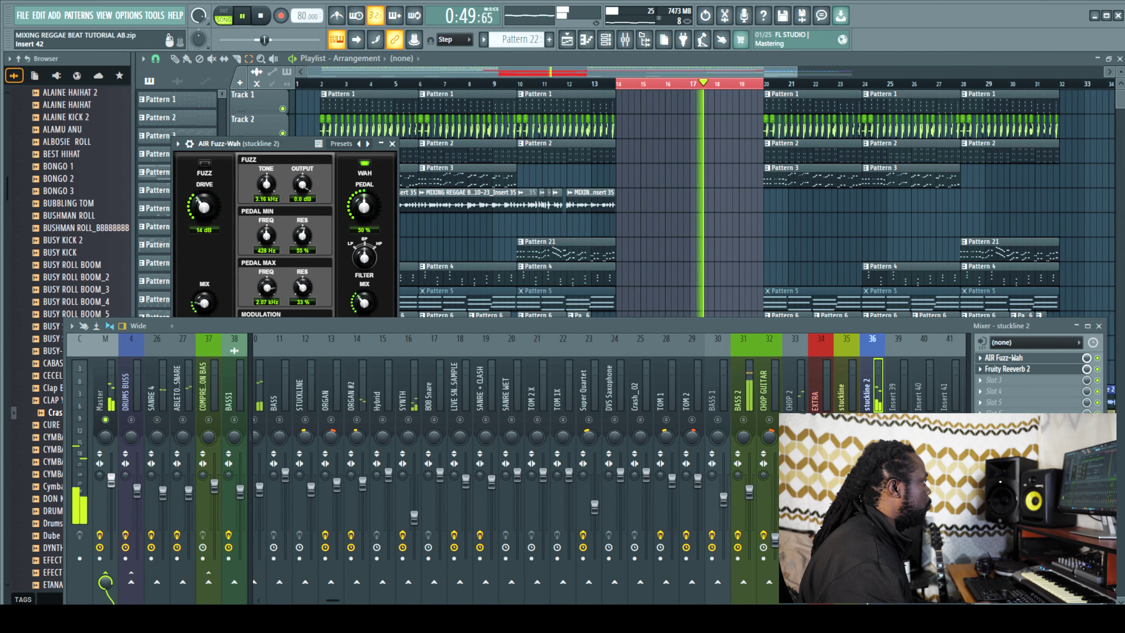
- Add a Fruity Parametric EQ to stuckline 2, raising bands 3 to 5 and lowering bands 1 and 7
click(985, 382)
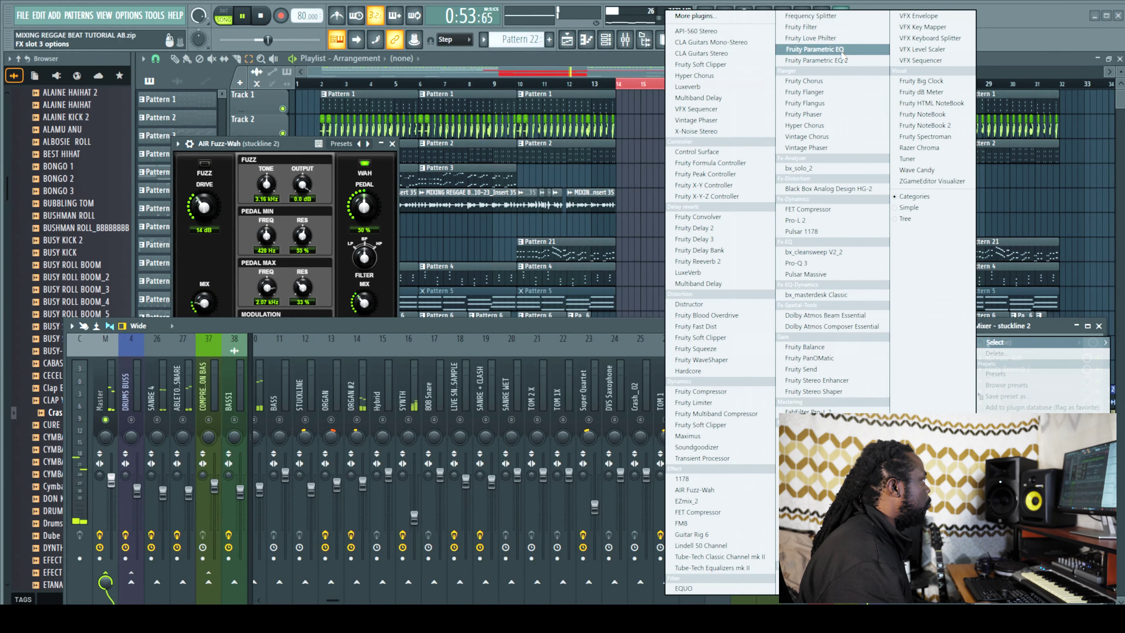
click(842, 60)
drag(293, 233, 293, 223)
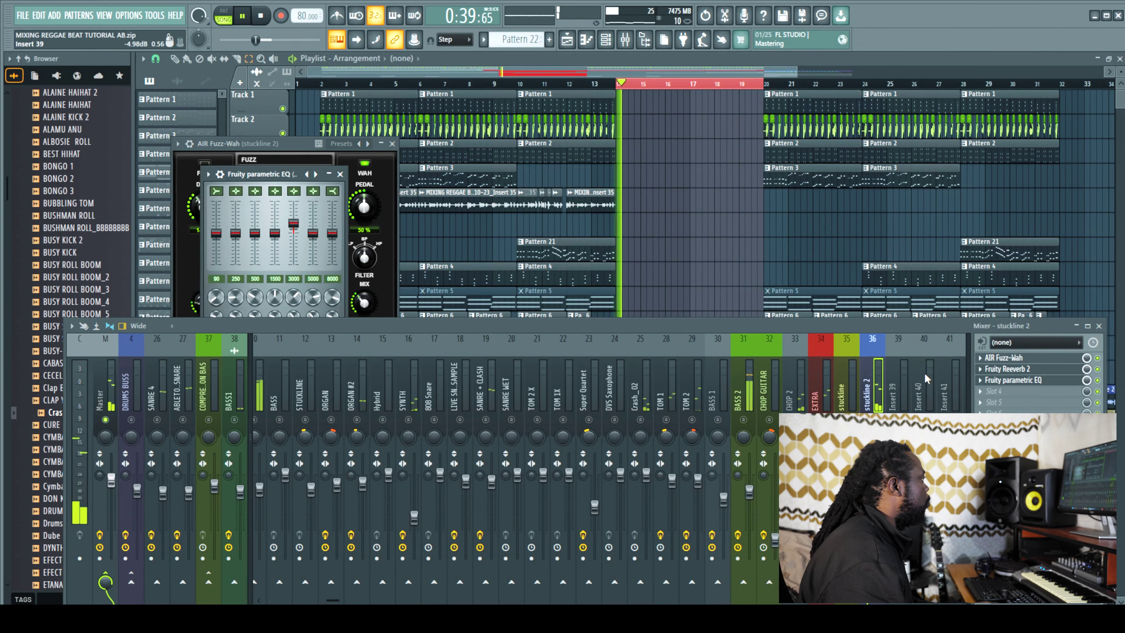
drag(313, 233, 216, 241)
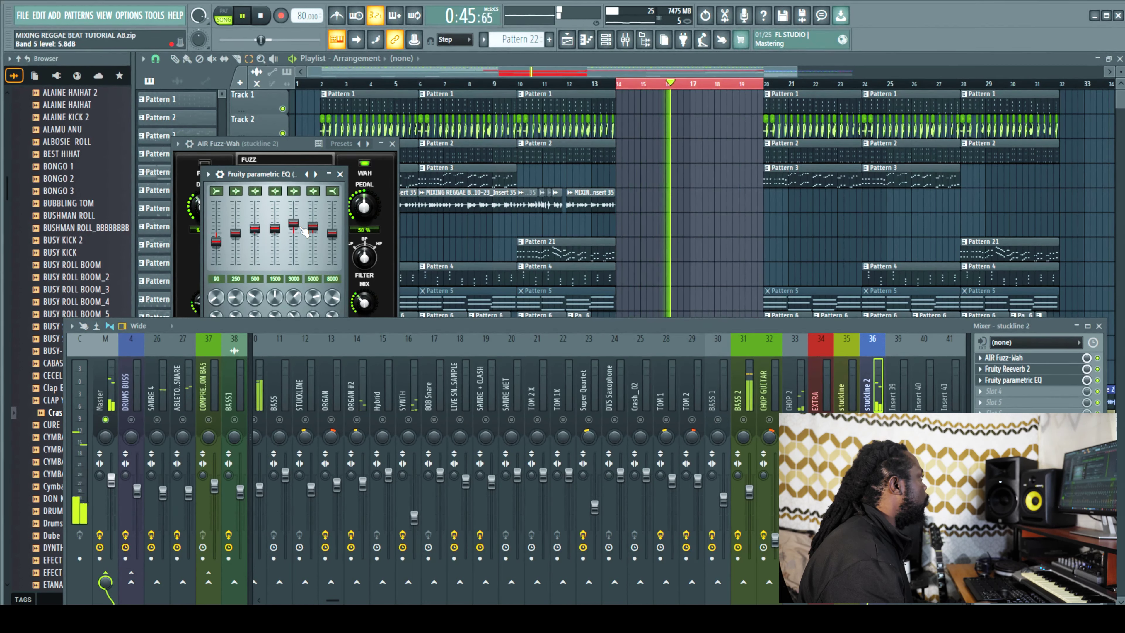
drag(332, 232, 319, 231)
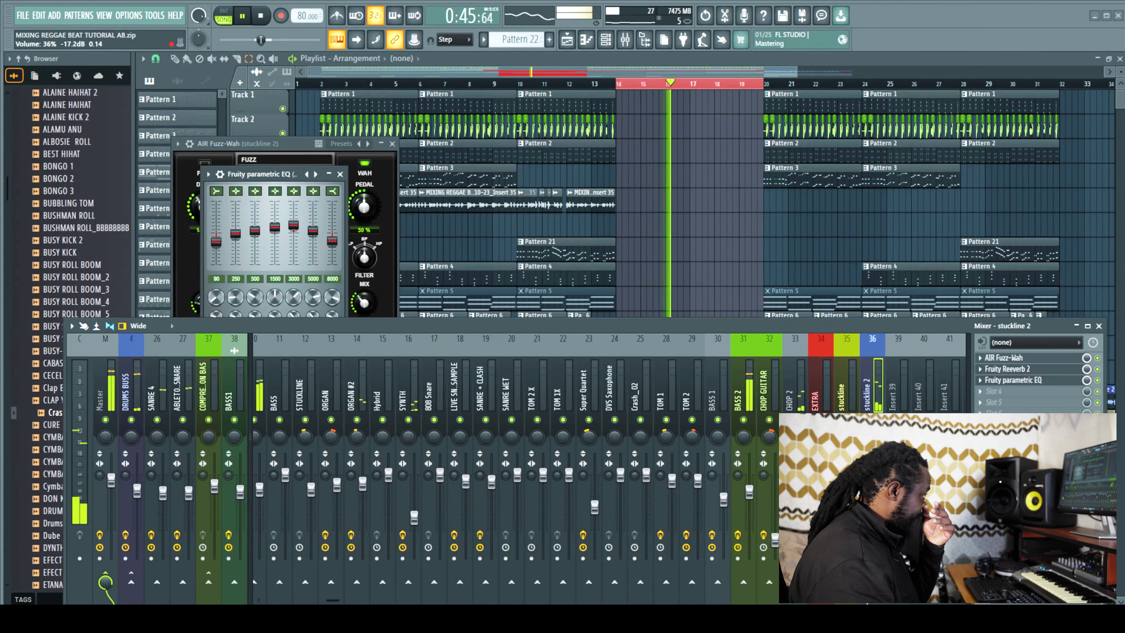
- Set the EXTRA track's volume to about 24% and check the stuckline and stuckline 2 tracks
scroll(261, 40, up, 5)
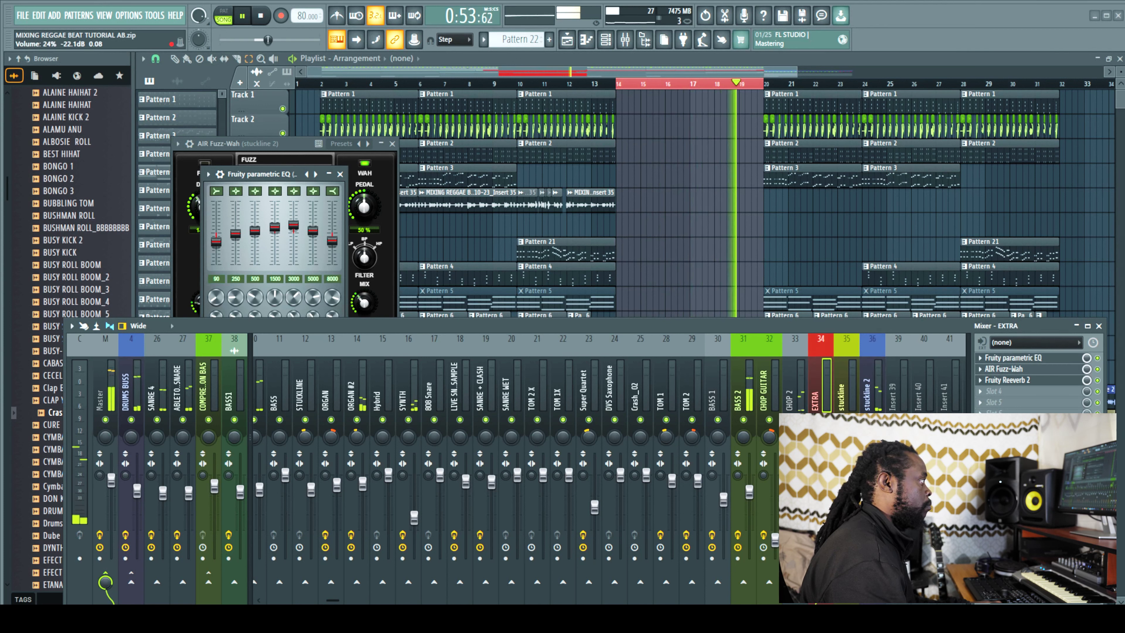
click(844, 390)
click(871, 390)
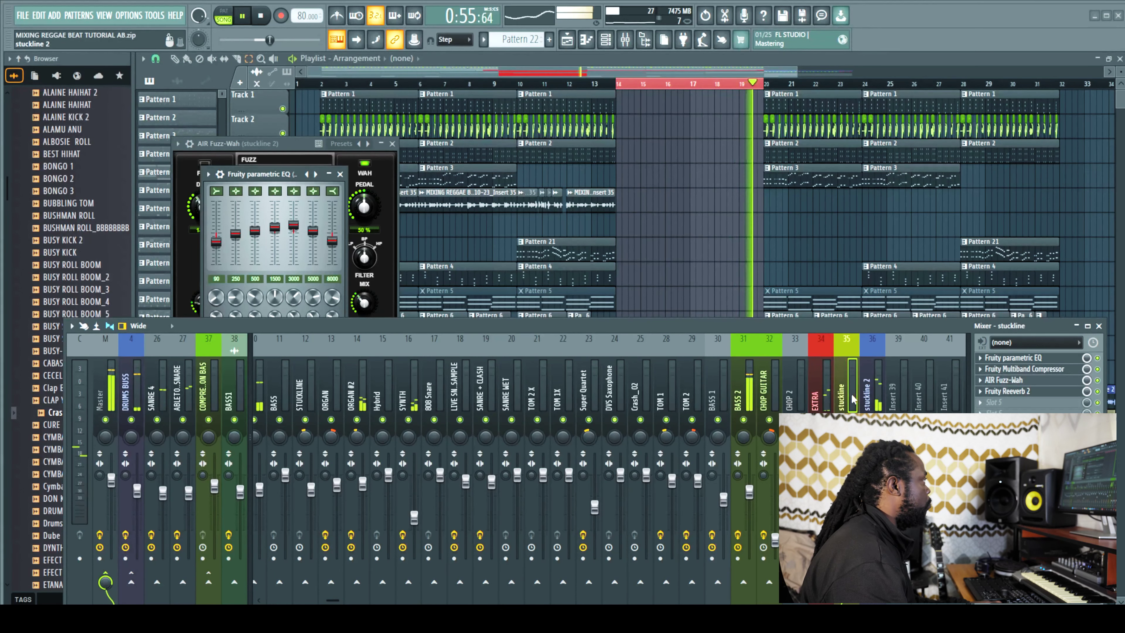
- Clear the loop range, replay the arrangement from the start and set the stuckline track's volume to about 23%
click(646, 202)
key(space)
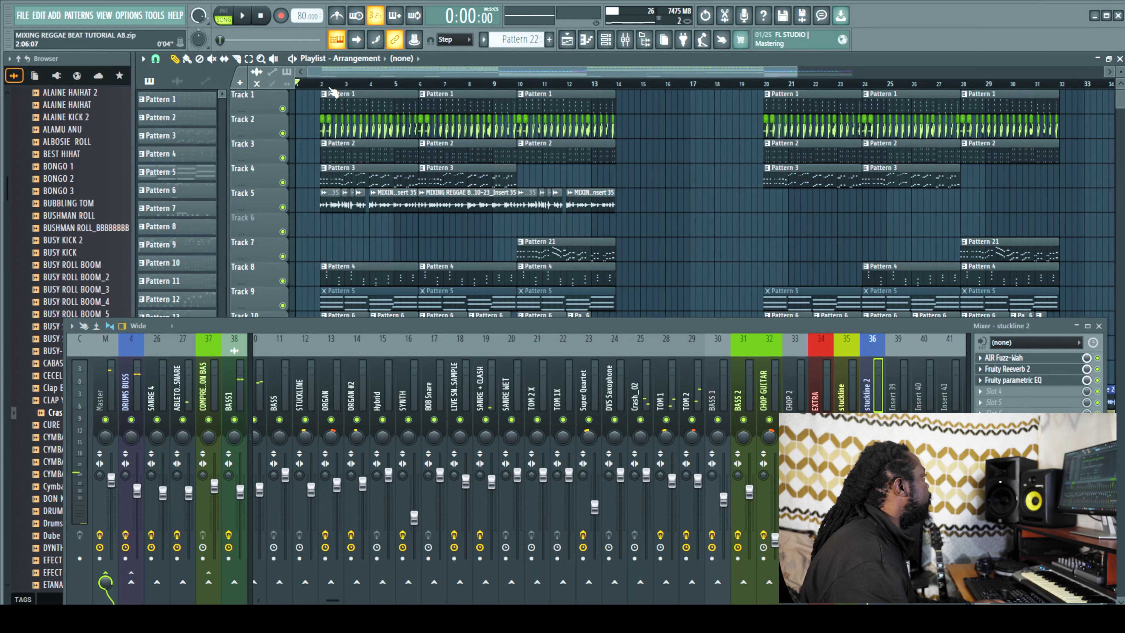
key(space)
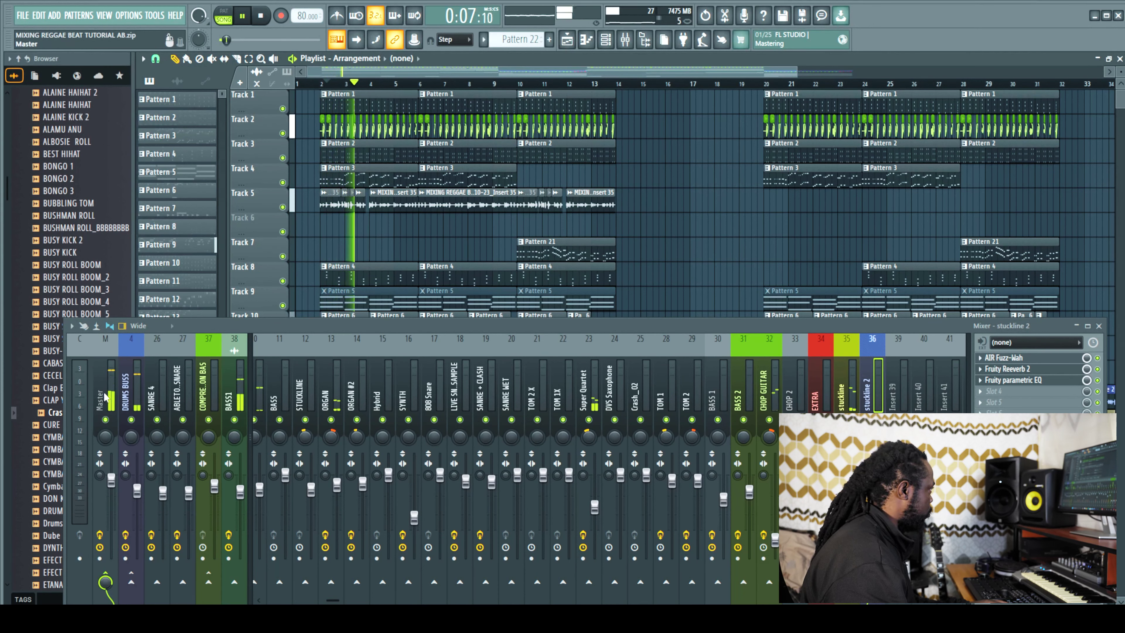
scroll(426, 487, left, 4)
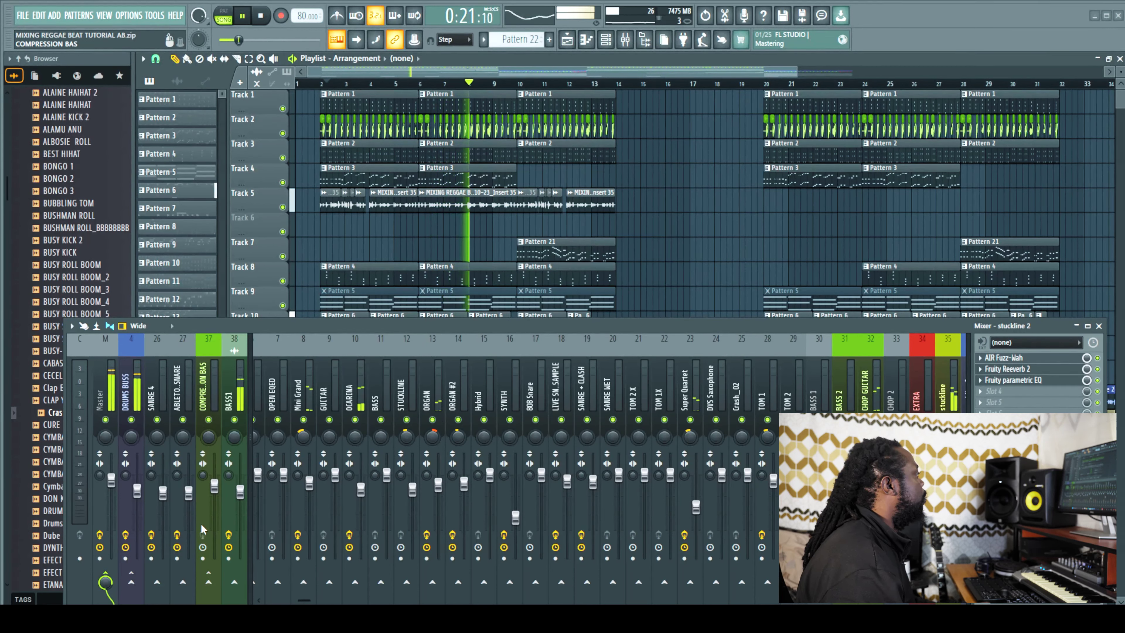
click(234, 518)
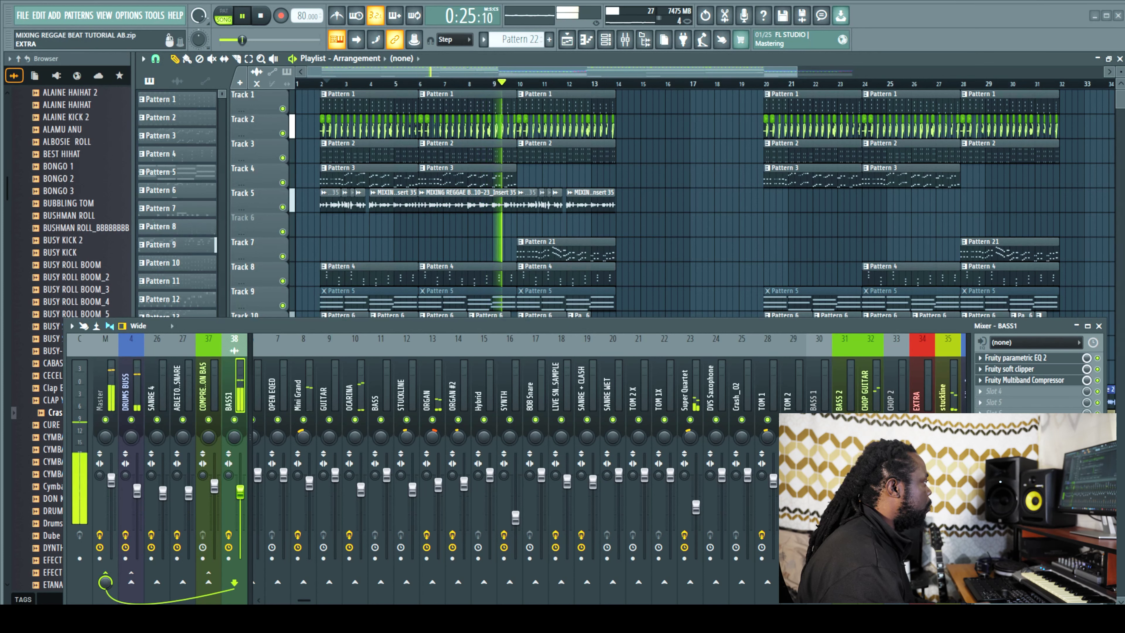
click(948, 390)
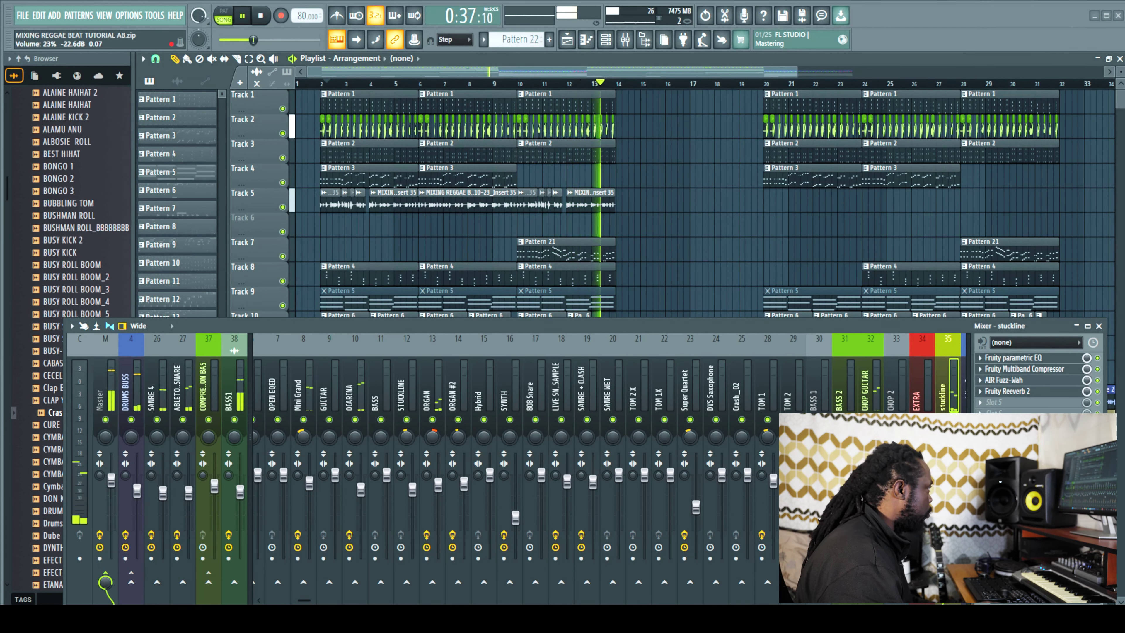
key(space)
- Slightly lower the LIVE SNARE SAMPLE track's volume and audition the mix from around bar 13 and from bar 2
click(567, 482)
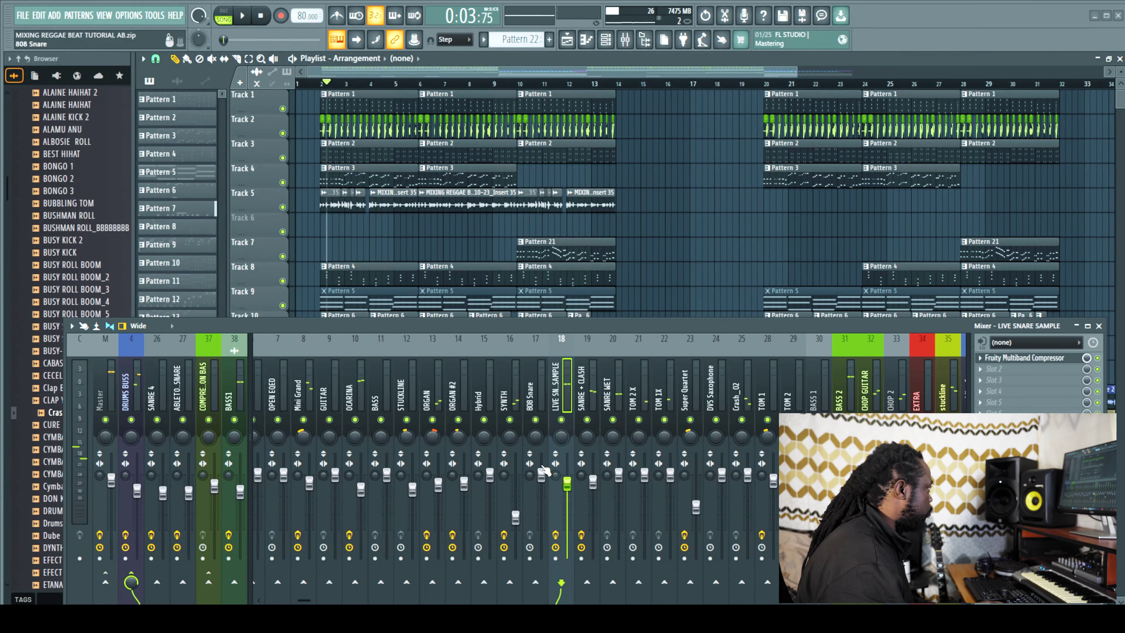
drag(567, 484, 567, 485)
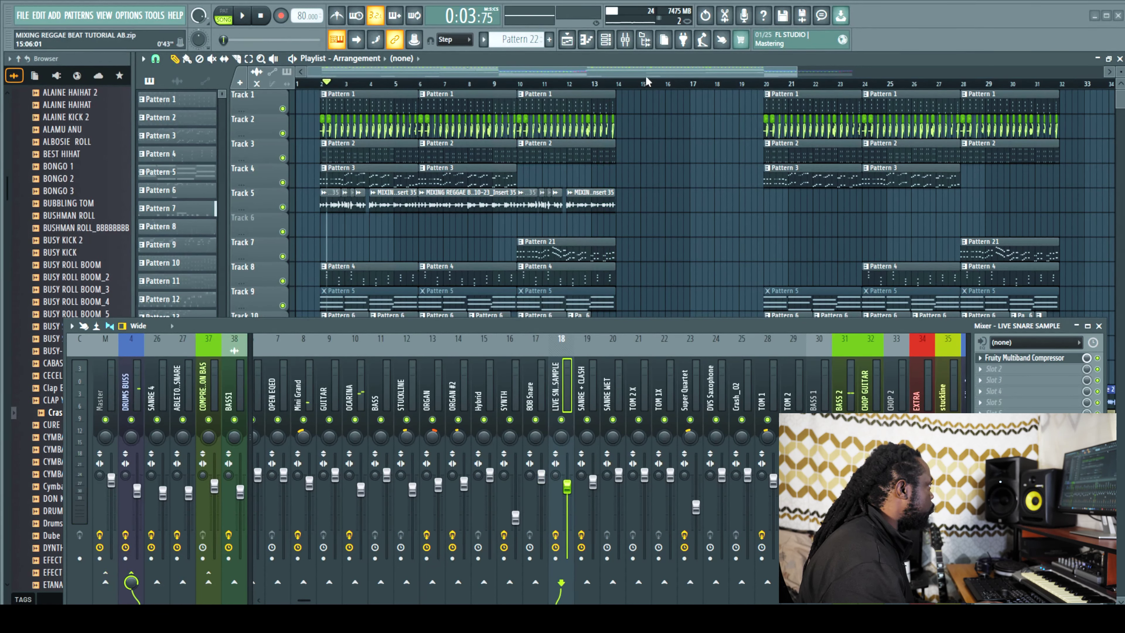
click(614, 83)
key(space)
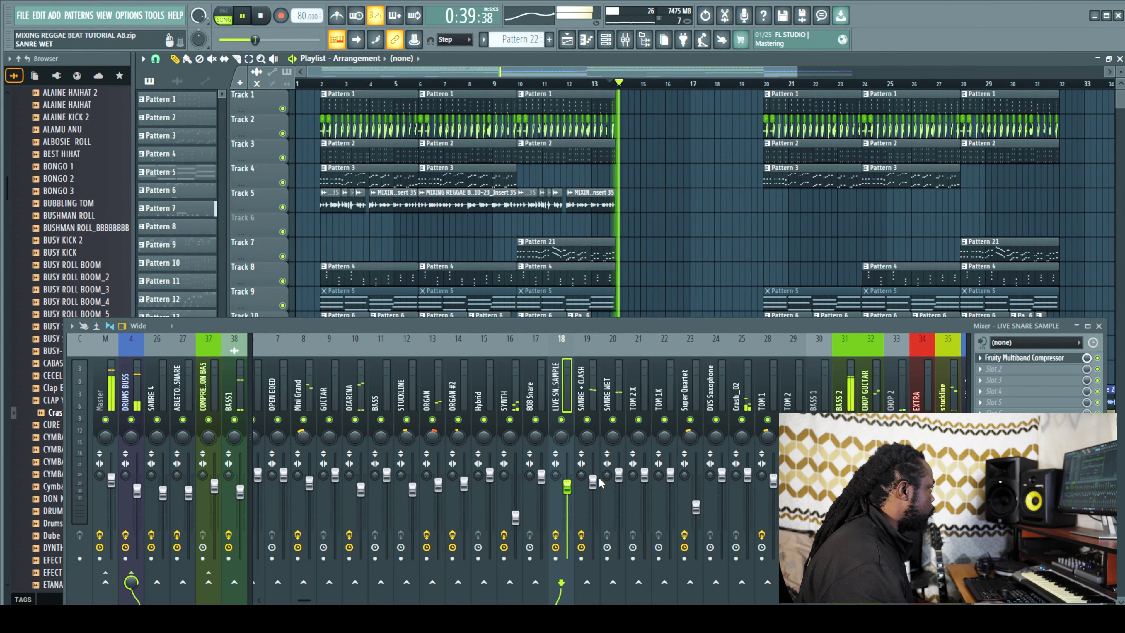
key(space)
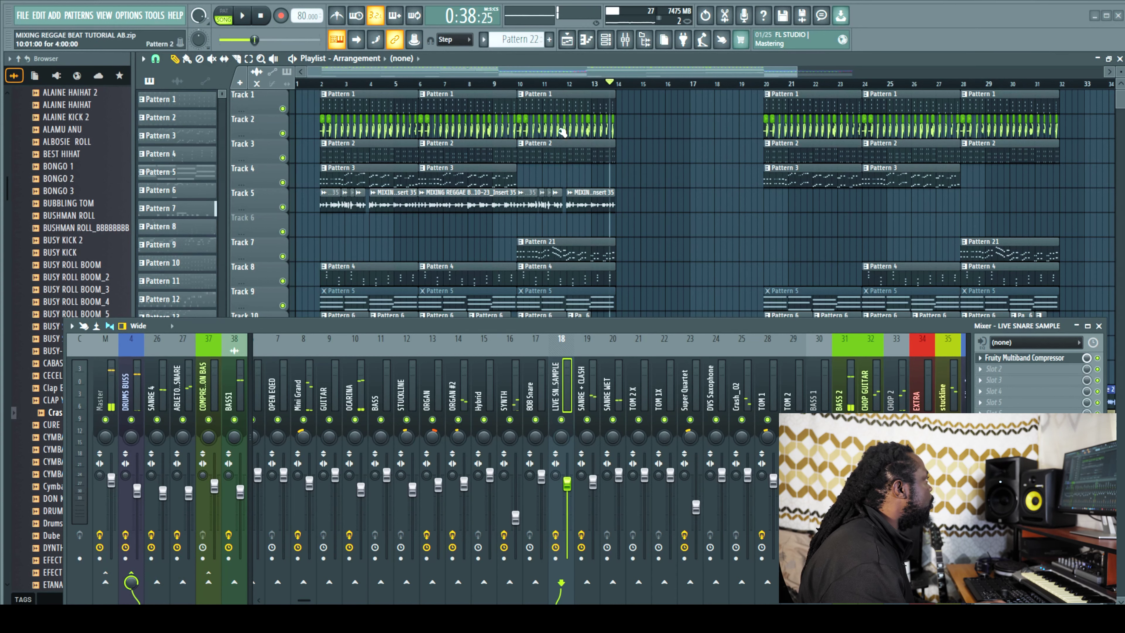
click(573, 84)
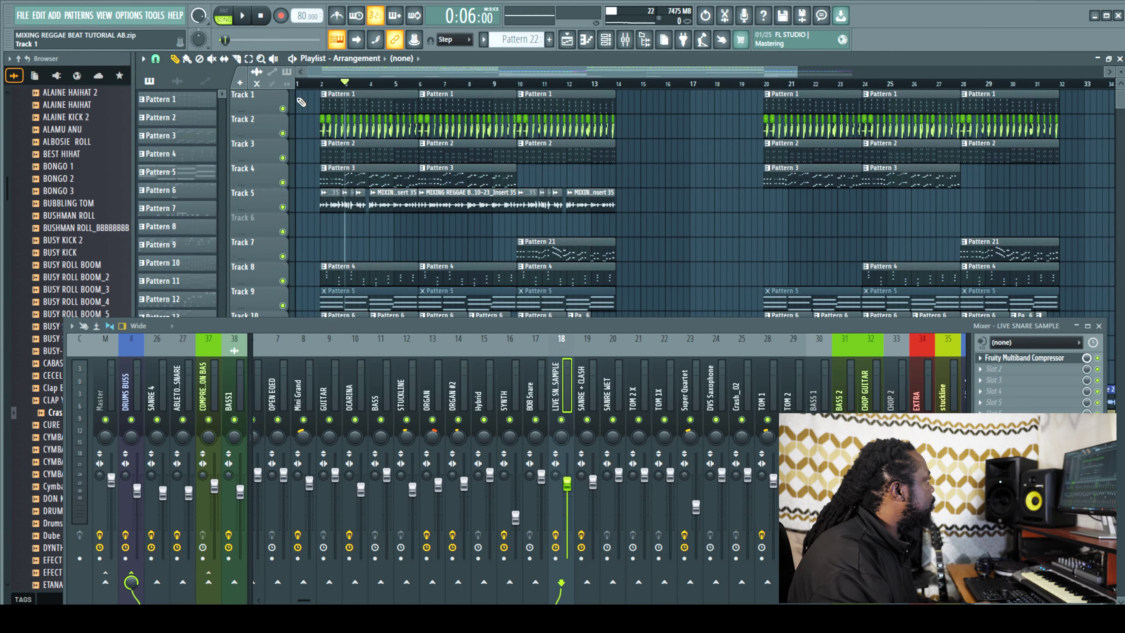
click(330, 87)
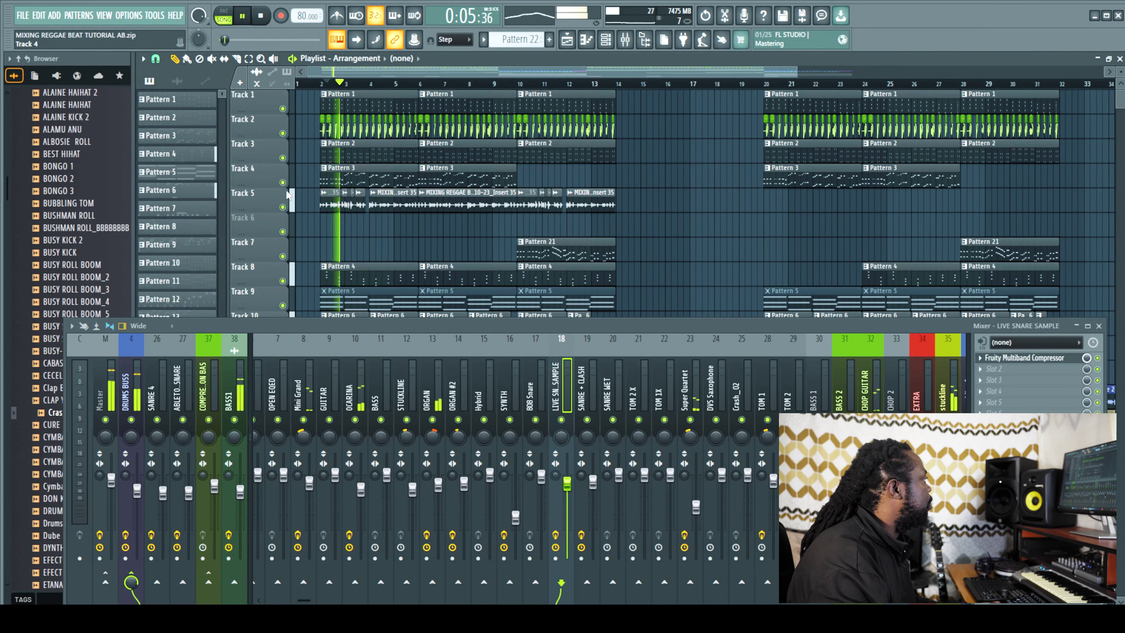